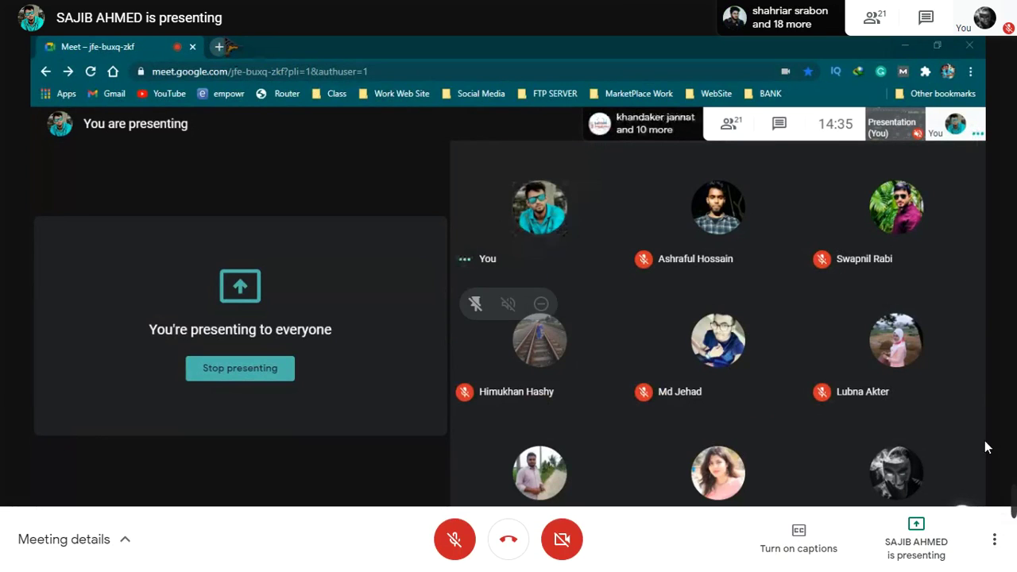
Step: Lower the taskbar speaker volume to 30, then put the Meet window back in full screen
{"action": "key", "text": "Escape"}
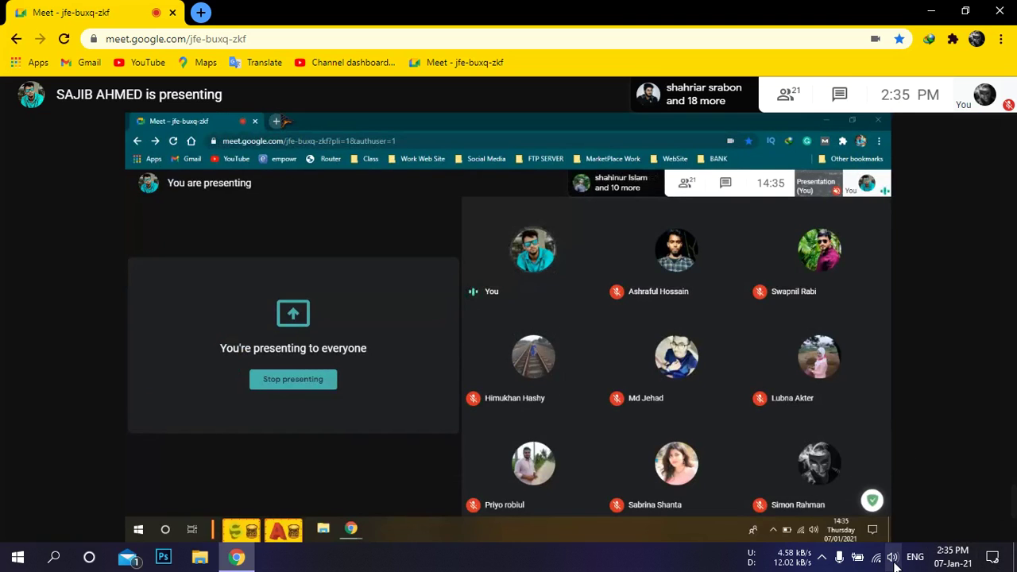
{"action": "left_click", "coordinate": [894, 562]}
{"action": "scroll", "coordinate": [879, 524], "scroll_direction": "down", "scroll_amount": 8}
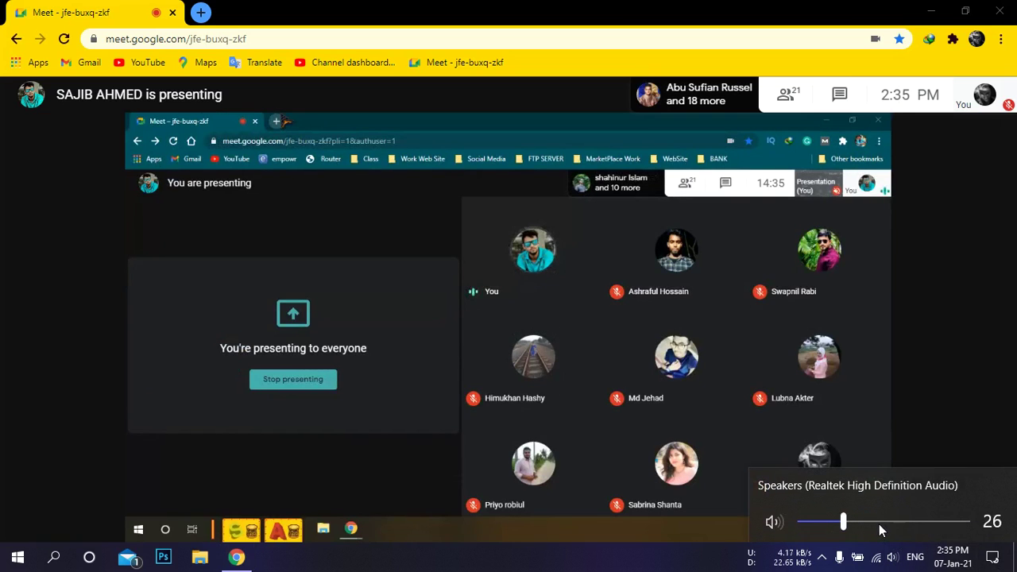
{"action": "scroll", "coordinate": [878, 524], "scroll_direction": "down", "scroll_amount": 2}
{"action": "scroll", "coordinate": [879, 524], "scroll_direction": "up", "scroll_amount": 3}
{"action": "scroll", "coordinate": [879, 524], "scroll_direction": "up", "scroll_amount": 2}
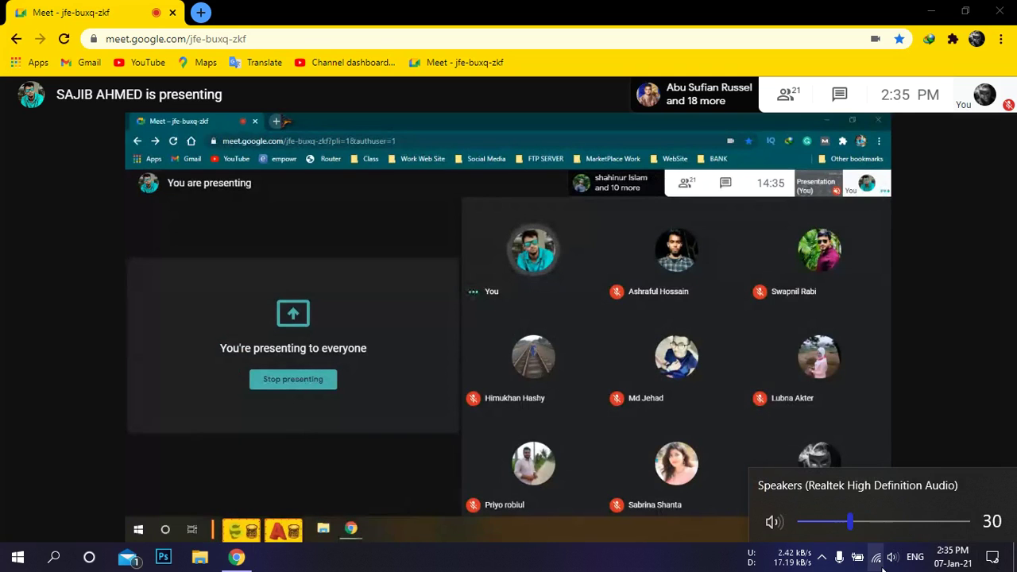
{"action": "left_click", "coordinate": [890, 562]}
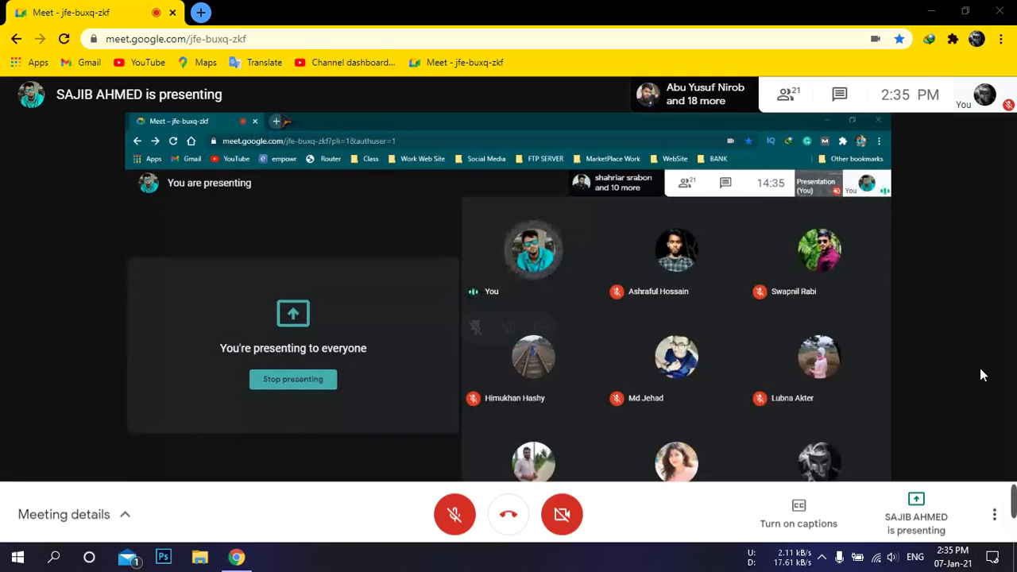
{"action": "key", "text": "F11"}
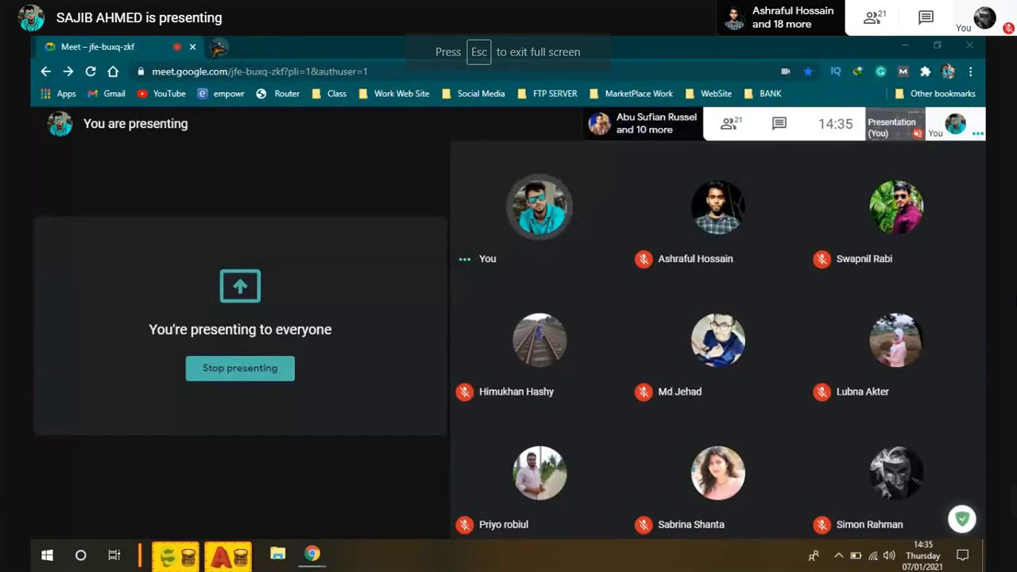
Step: Open Google Sheets in a new Chrome tab via the Google apps grid
{"action": "left_click", "coordinate": [219, 47]}
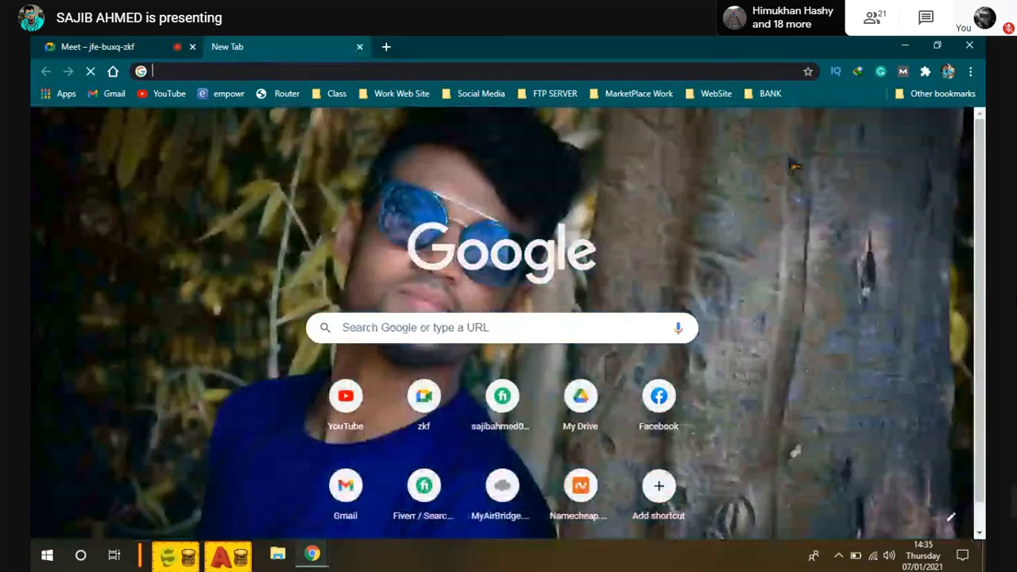
{"action": "left_click", "coordinate": [916, 130]}
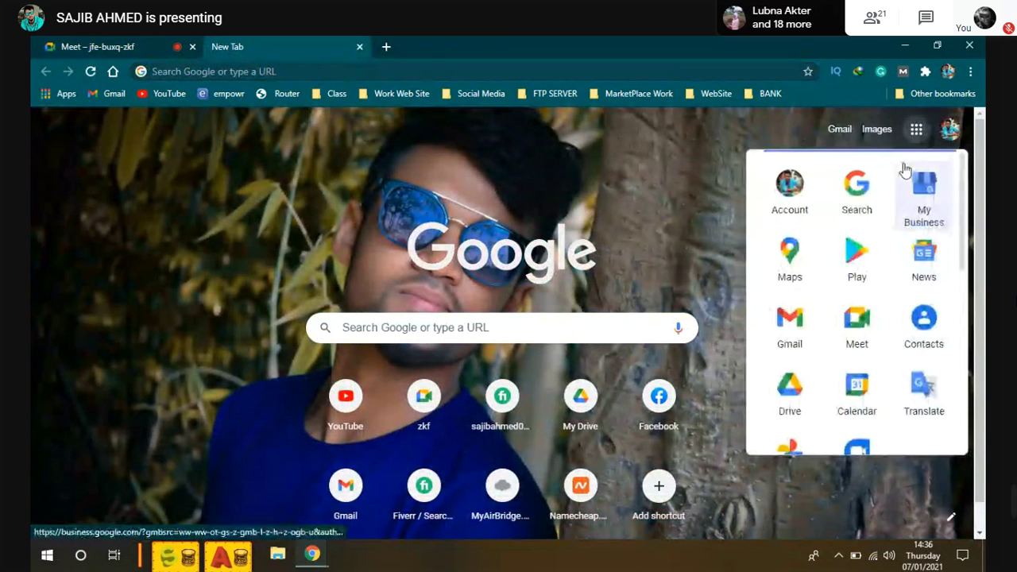
{"action": "left_click", "coordinate": [906, 177]}
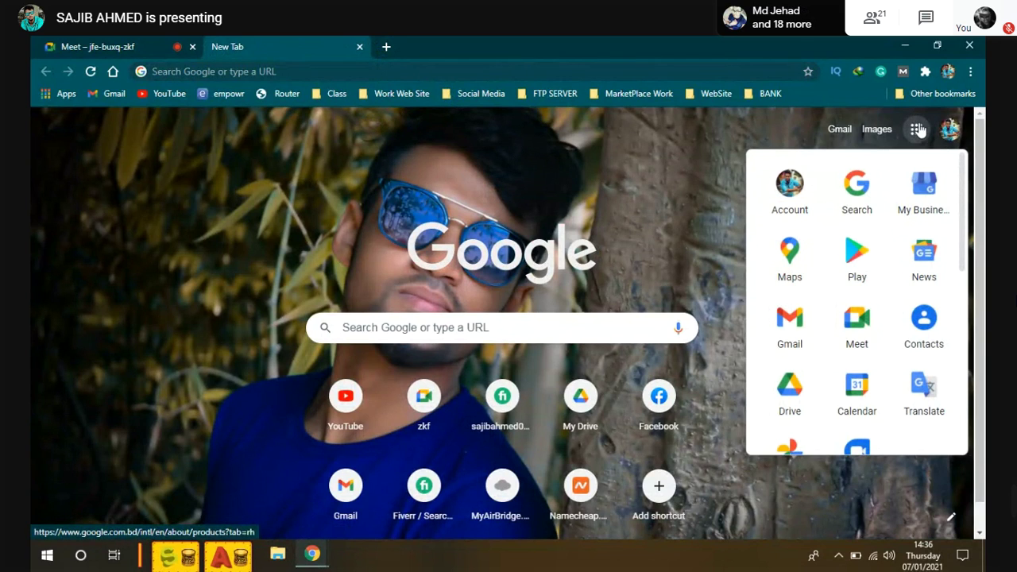
{"action": "left_click", "coordinate": [918, 135]}
{"action": "left_click", "coordinate": [919, 133]}
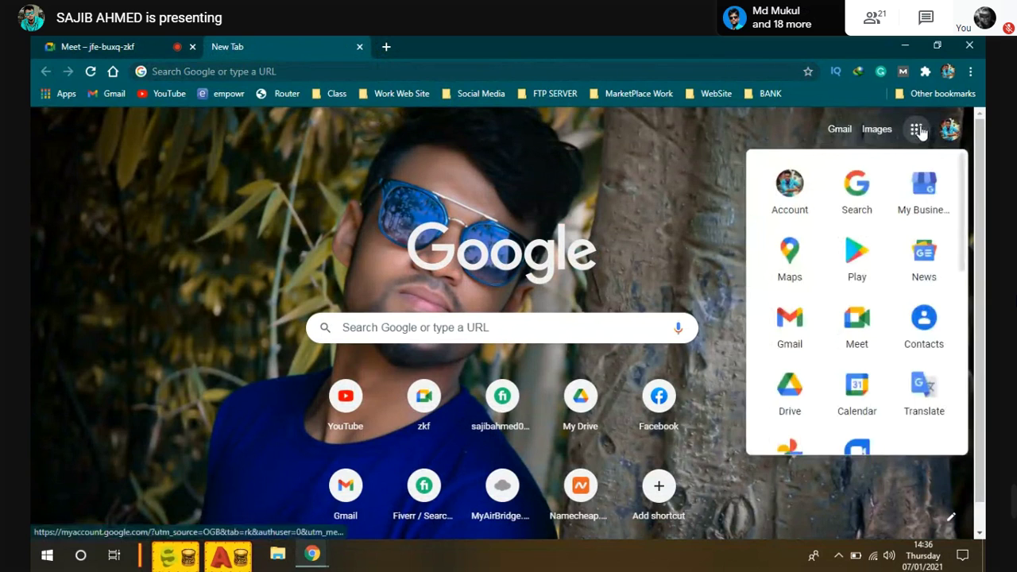
{"action": "scroll", "coordinate": [901, 331], "scroll_direction": "down", "scroll_amount": 3}
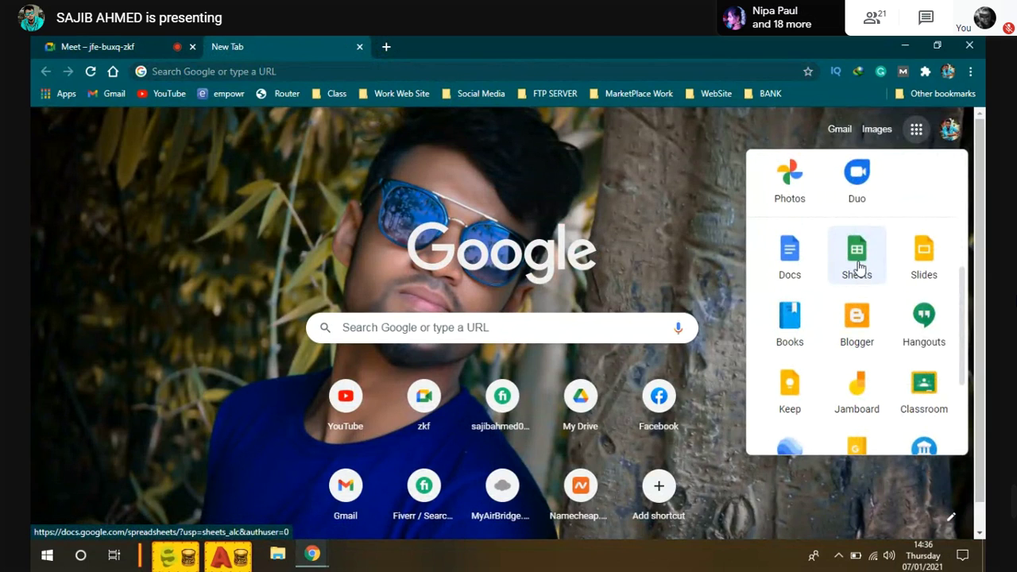
{"action": "left_click", "coordinate": [857, 264]}
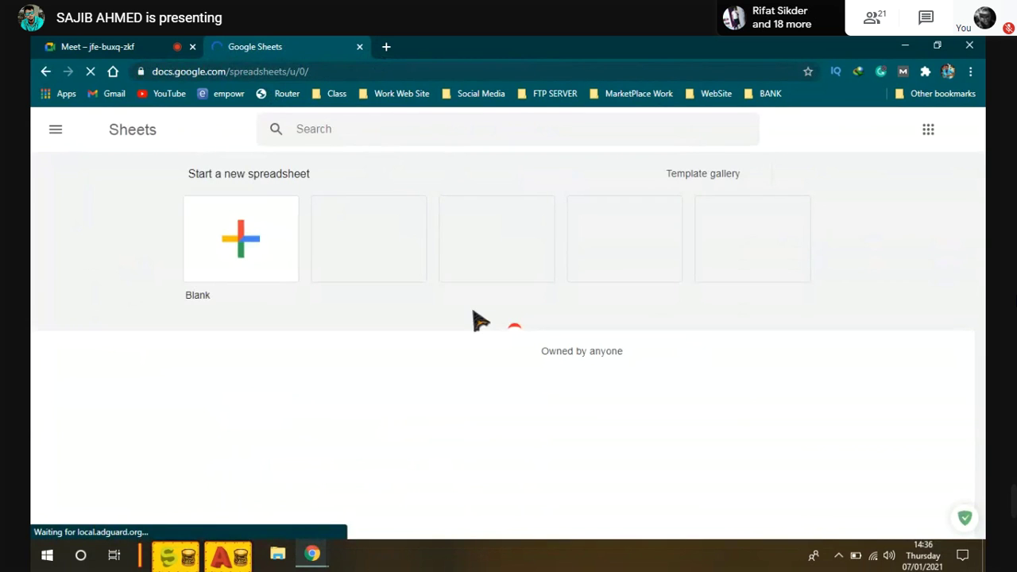
Step: Create a Blank spreadsheet from the Sheets home page
{"action": "left_click", "coordinate": [252, 242]}
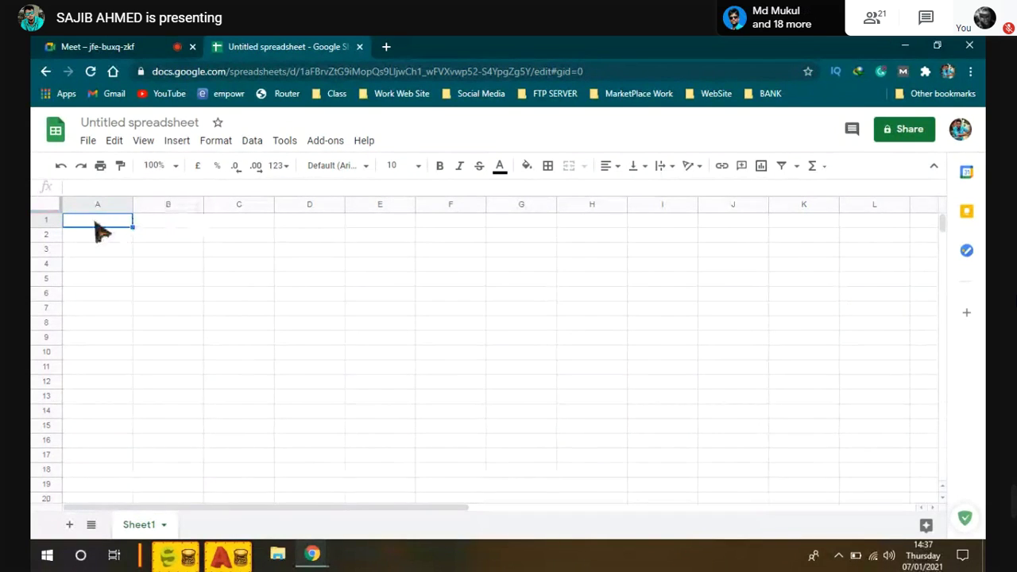
Step: Select A1:E1 and merge it into a single cell
{"action": "left_click", "coordinate": [384, 223]}
{"action": "left_click_drag", "start_coordinate": [115, 229], "coordinate": [404, 230]}
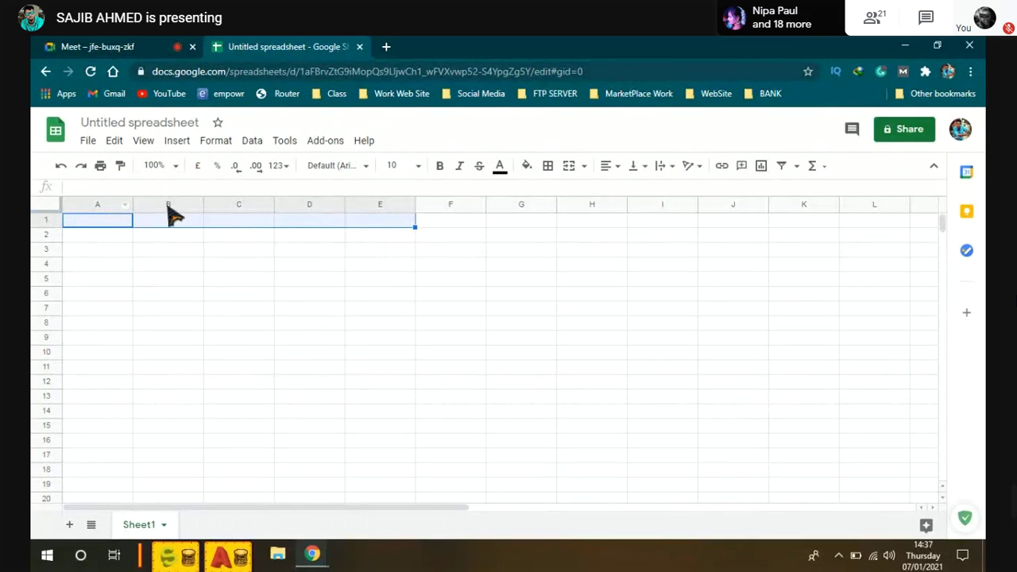
{"action": "left_click", "coordinate": [177, 280]}
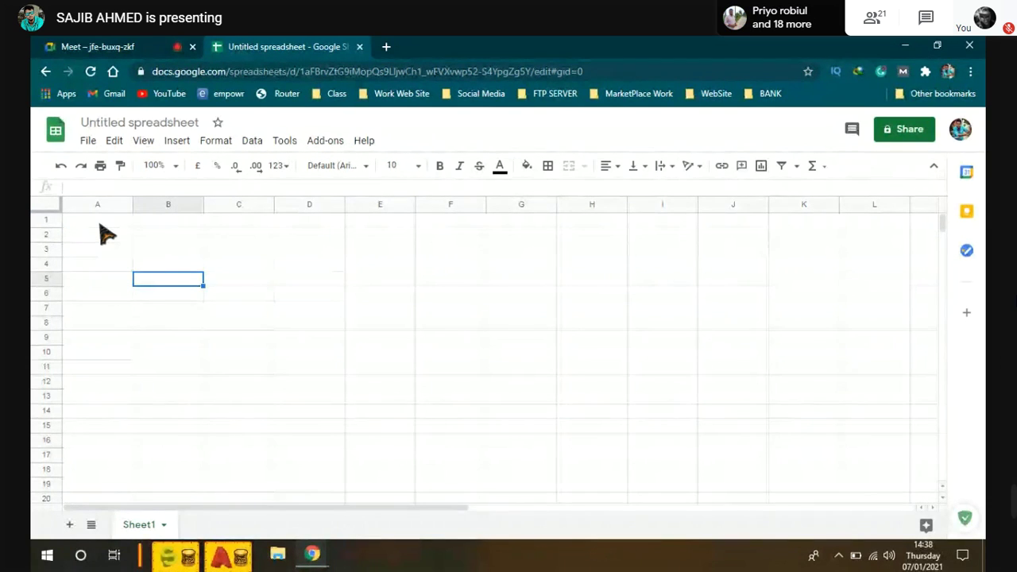
{"action": "left_click_drag", "start_coordinate": [98, 223], "coordinate": [411, 222]}
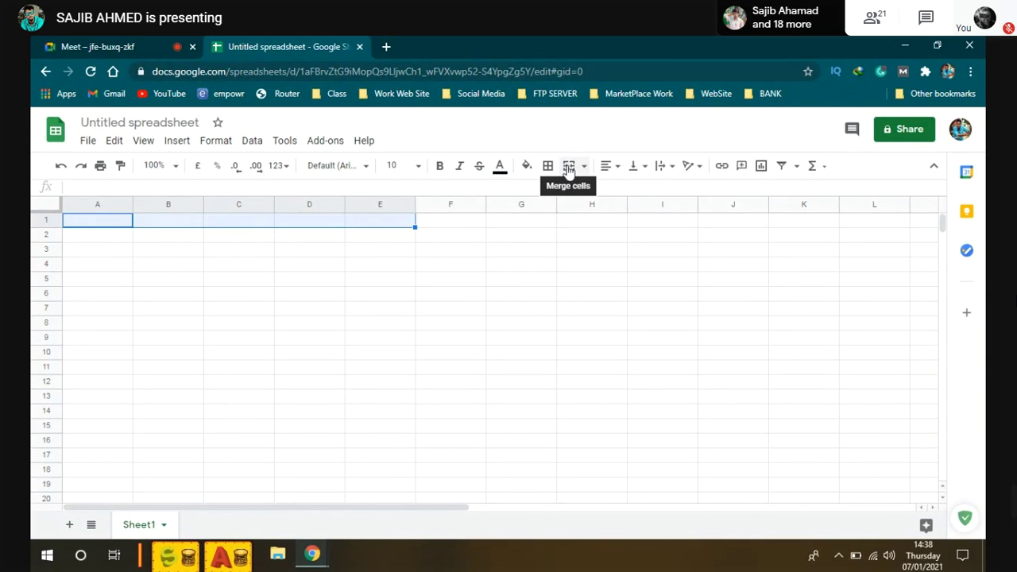
{"action": "left_click", "coordinate": [569, 169]}
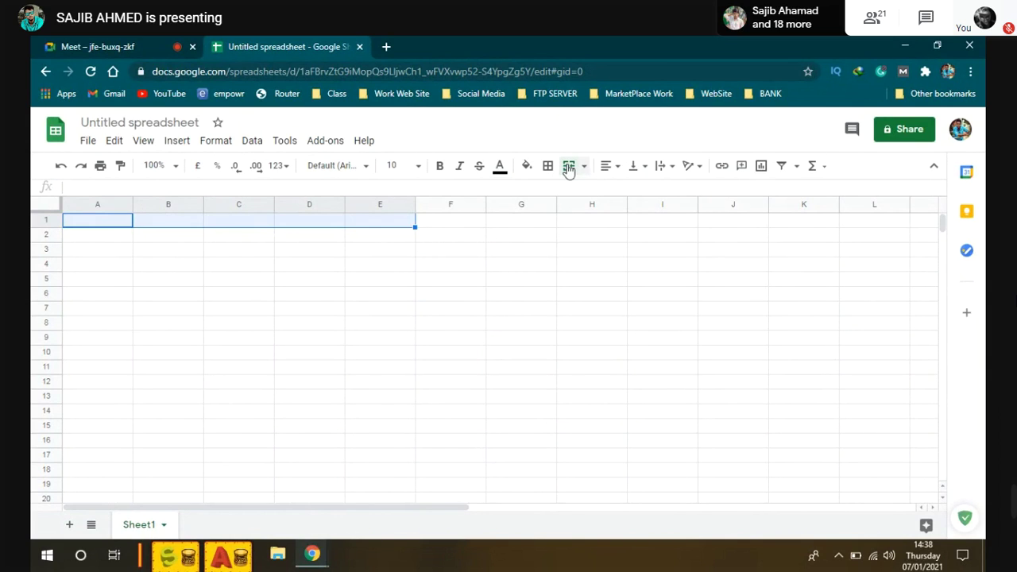
{"action": "left_click", "coordinate": [178, 244]}
{"action": "left_click", "coordinate": [133, 218]}
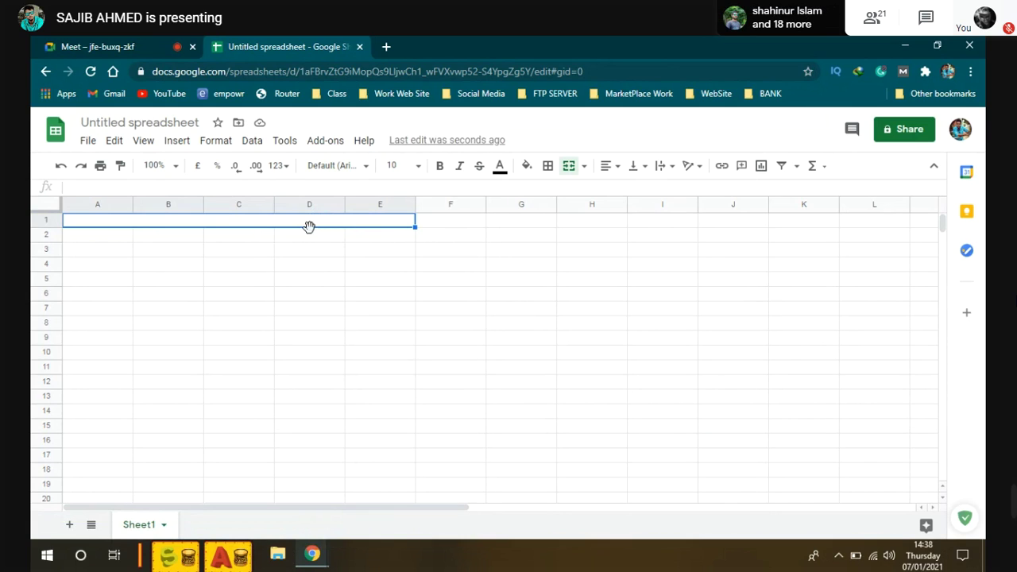
Step: Enter the title 'Book Promotion' in the merged A1 cell, correcting the typo
{"action": "double_click", "coordinate": [232, 221]}
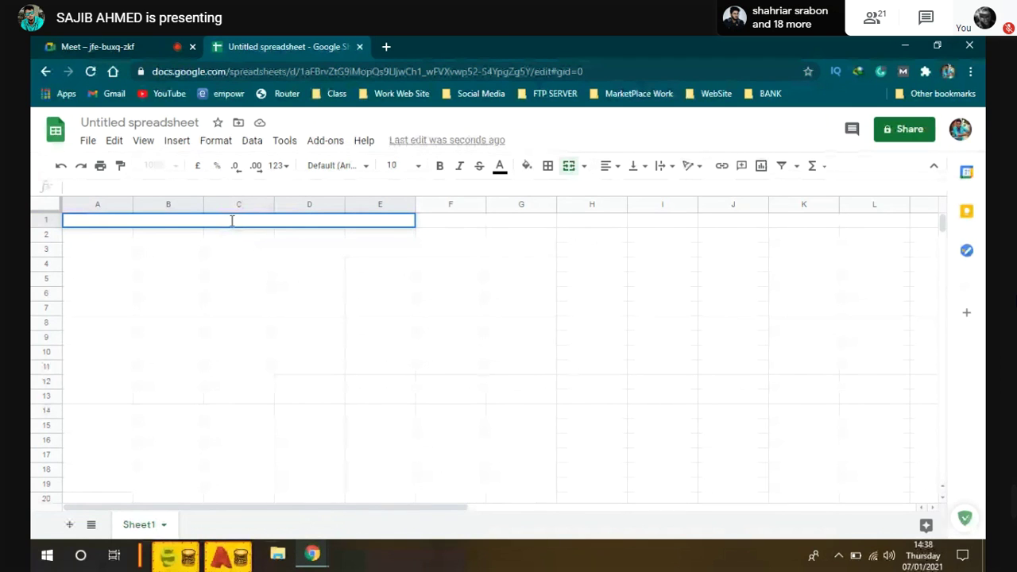
{"action": "type", "text": "Book"}
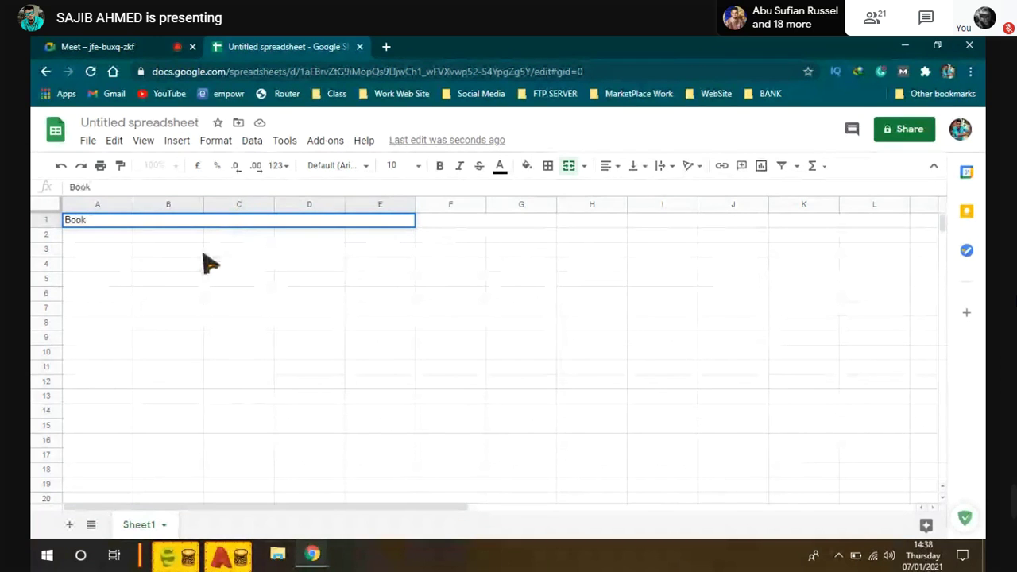
{"action": "type", "text": " Promotin"}
{"action": "key", "text": "BackSpace"}
{"action": "key", "text": "BackSpace"}
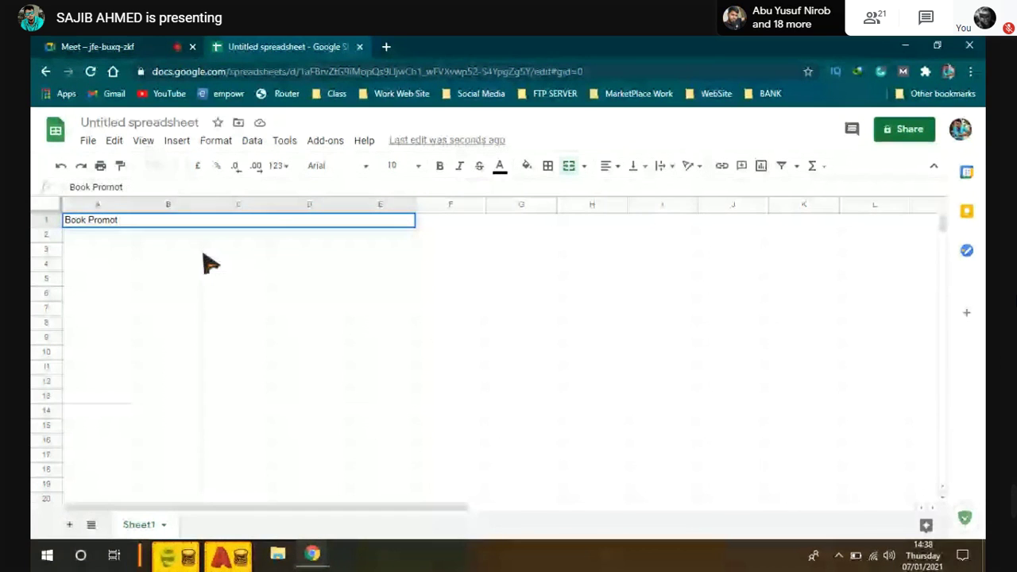
{"action": "type", "text": "ion"}
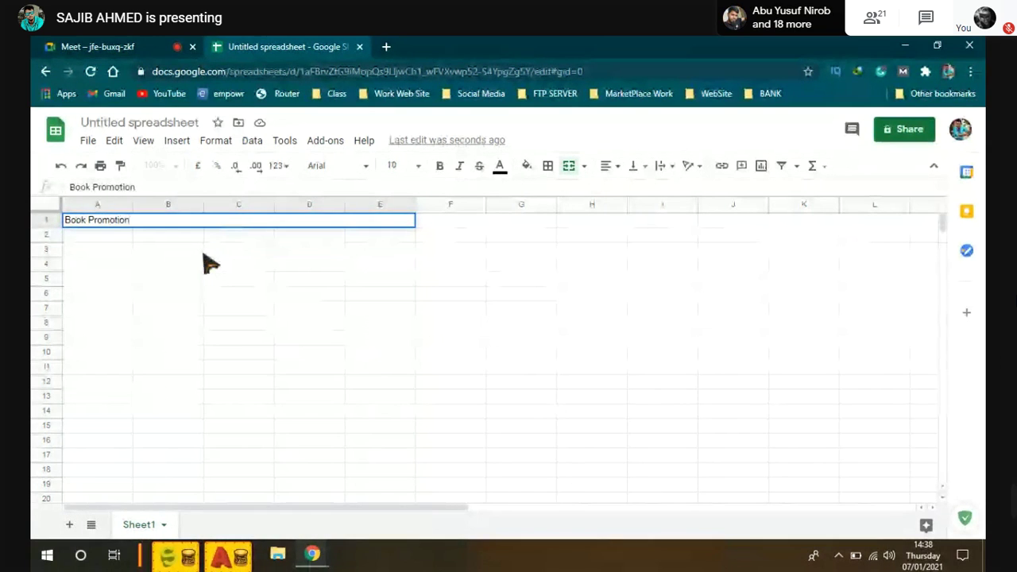
{"action": "left_click", "coordinate": [189, 279]}
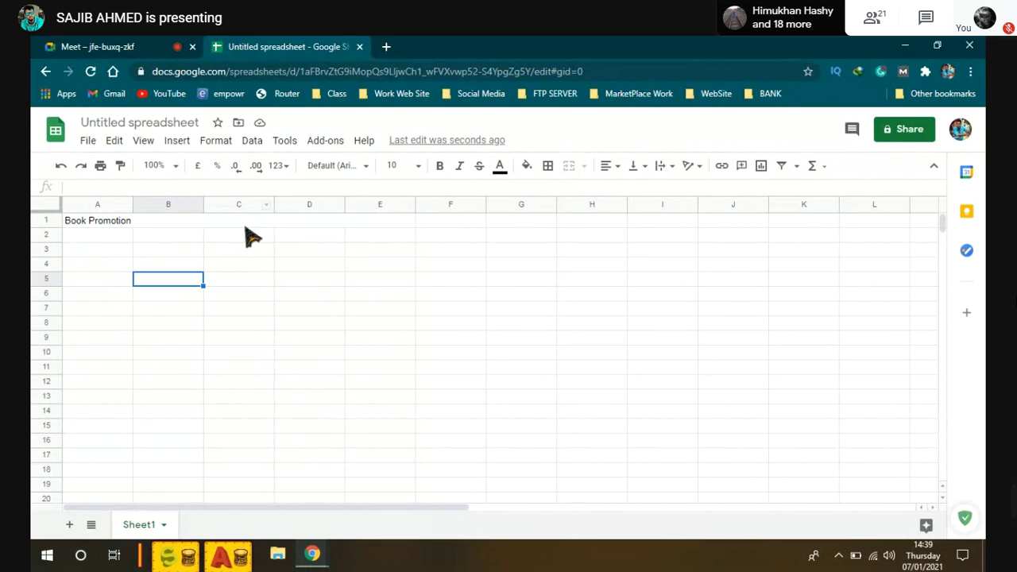
{"action": "left_click", "coordinate": [144, 224]}
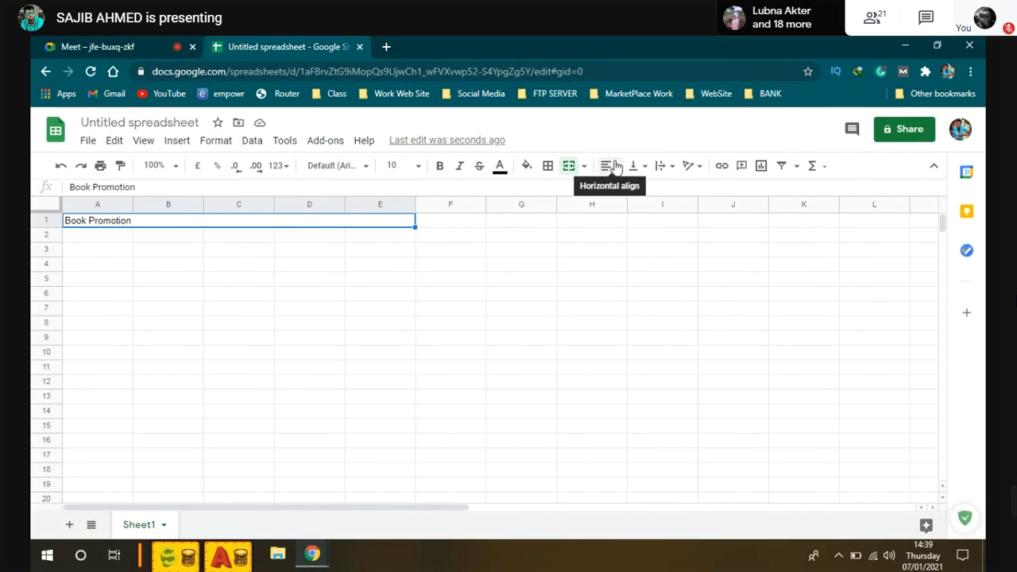
Step: Center the Book Promotion title, set it to font size 14 and make it bold
{"action": "left_click", "coordinate": [614, 166]}
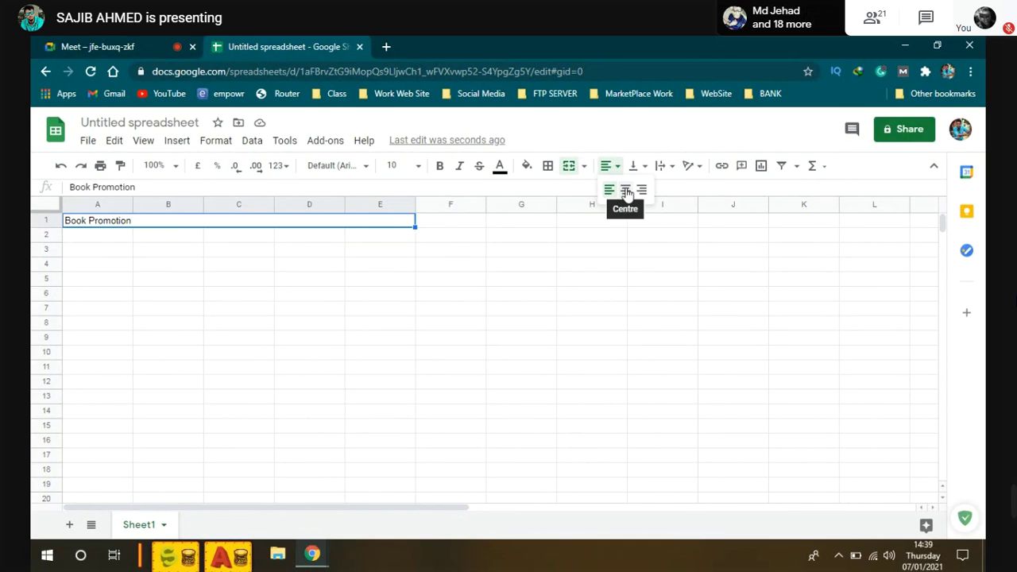
{"action": "left_click", "coordinate": [626, 190]}
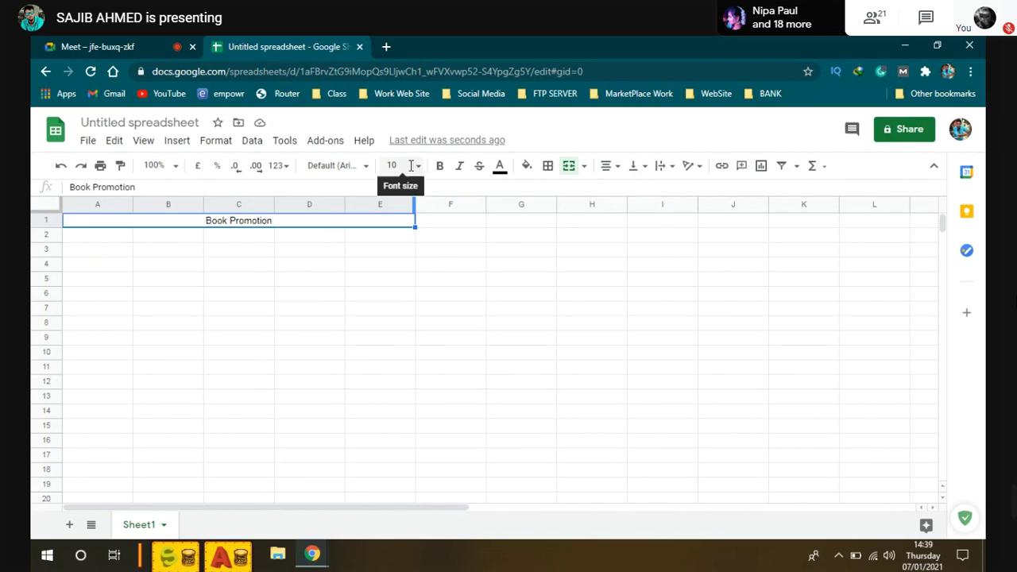
{"action": "left_click", "coordinate": [384, 166]}
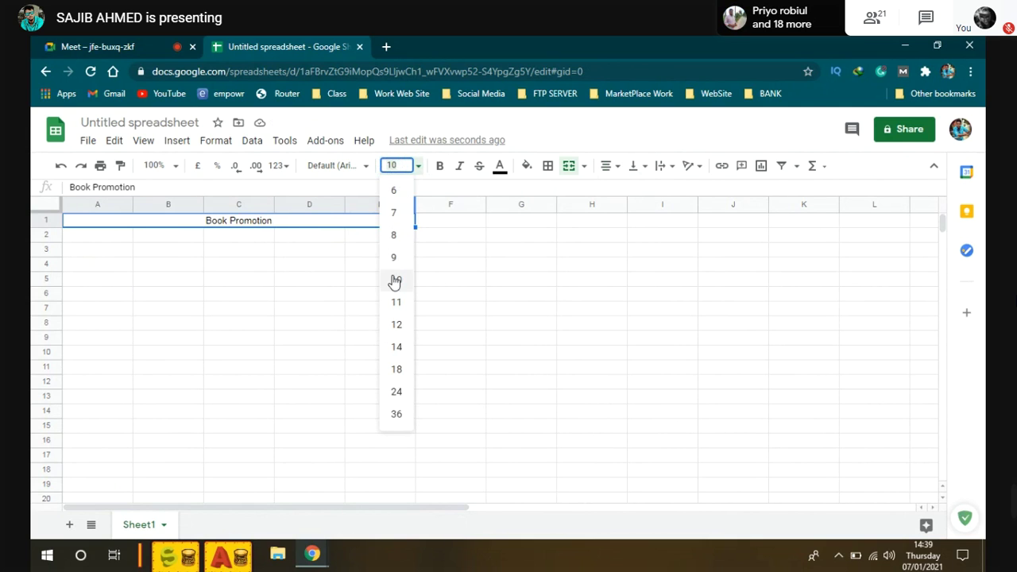
{"action": "left_click", "coordinate": [396, 348]}
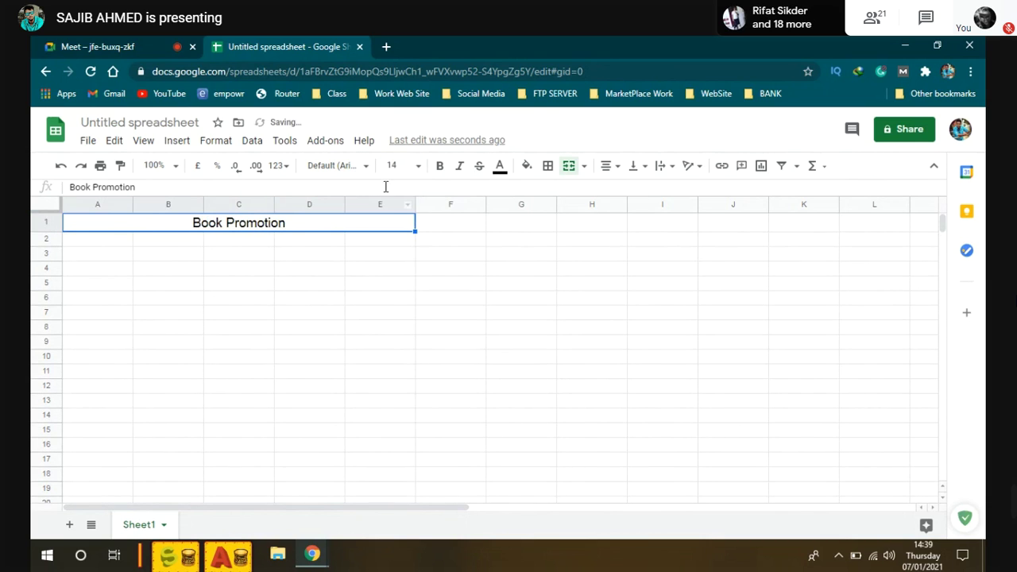
{"action": "left_click", "coordinate": [440, 167]}
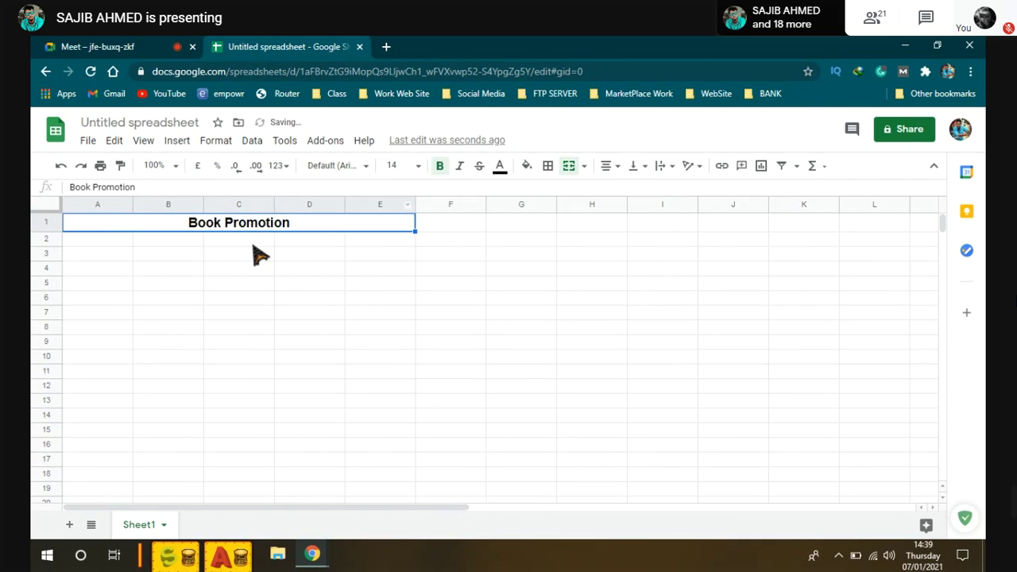
{"action": "key", "text": "Down"}
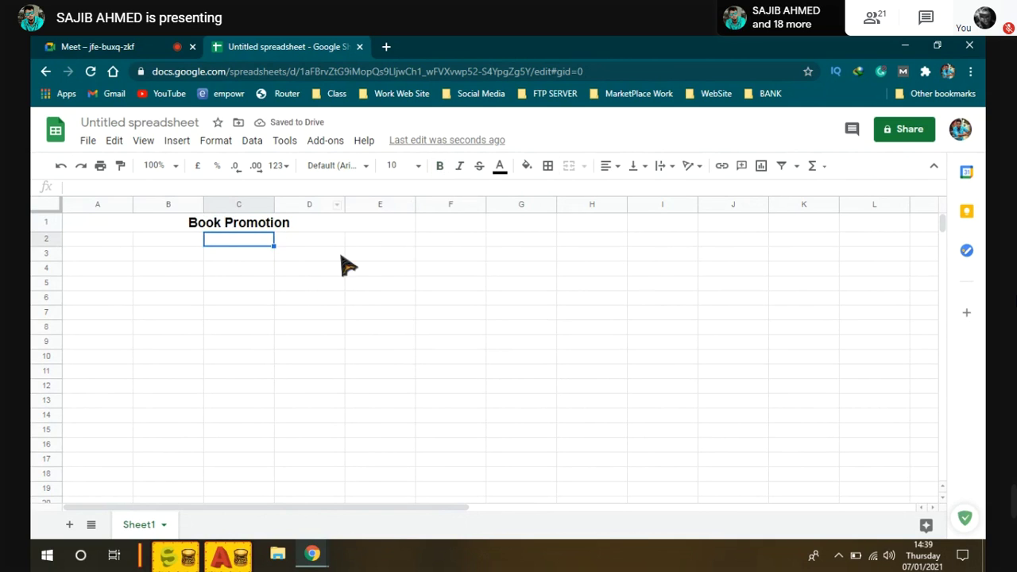
{"action": "left_click", "coordinate": [347, 265]}
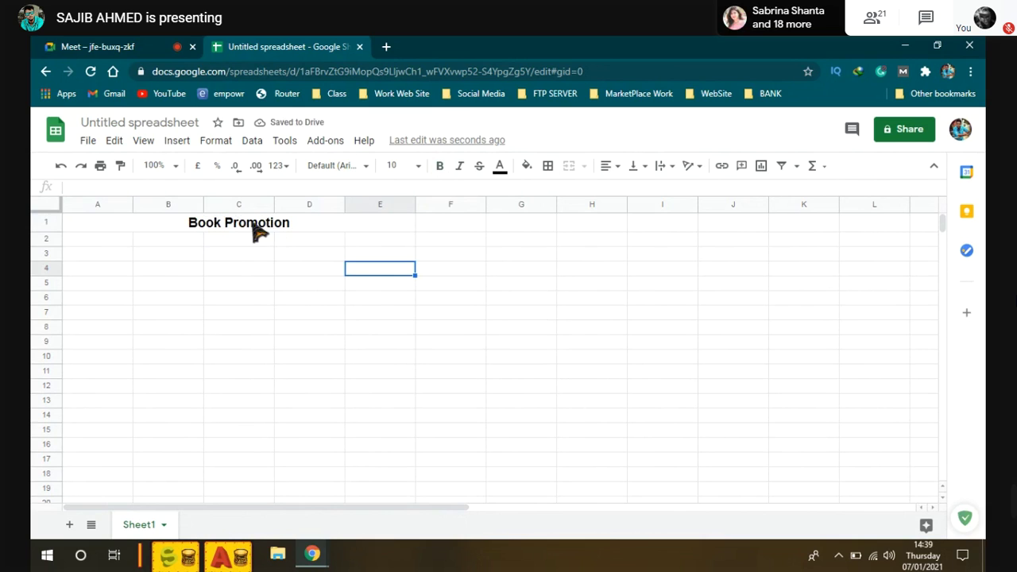
{"action": "left_click", "coordinate": [138, 231]}
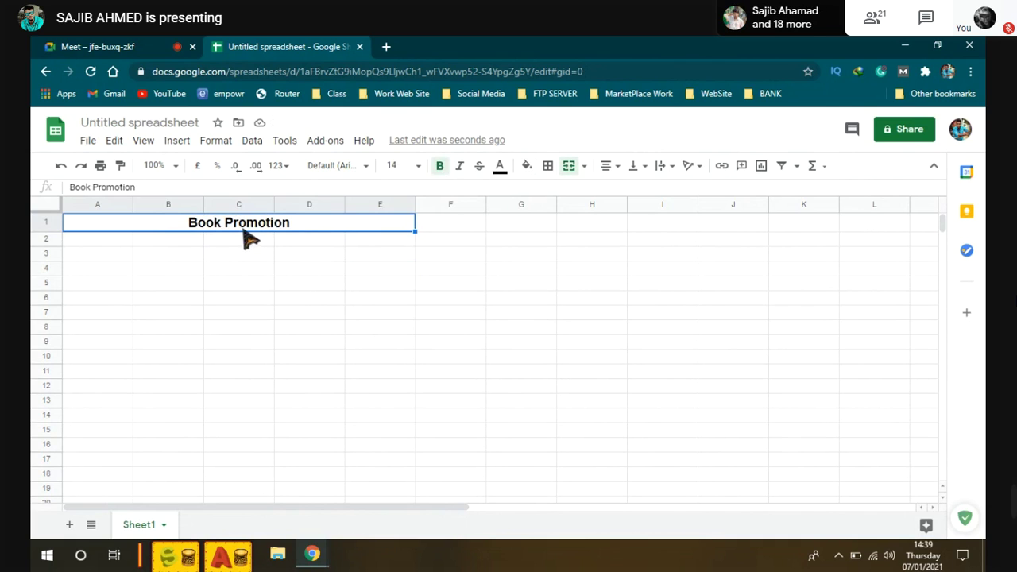
Step: Change the Book Promotion title text colour to red after trying cyan
{"action": "left_click", "coordinate": [500, 169]}
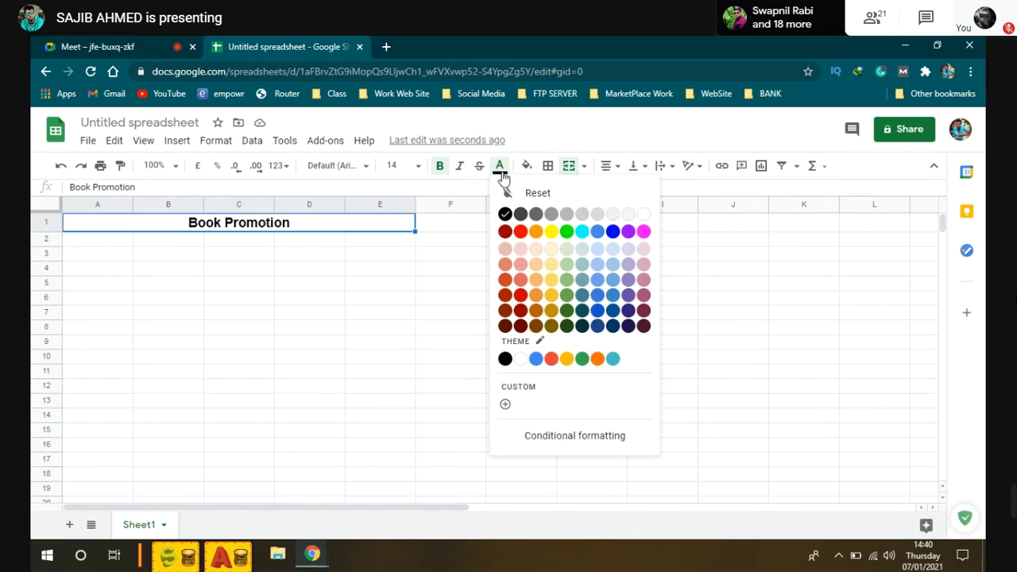
{"action": "left_click", "coordinate": [575, 233]}
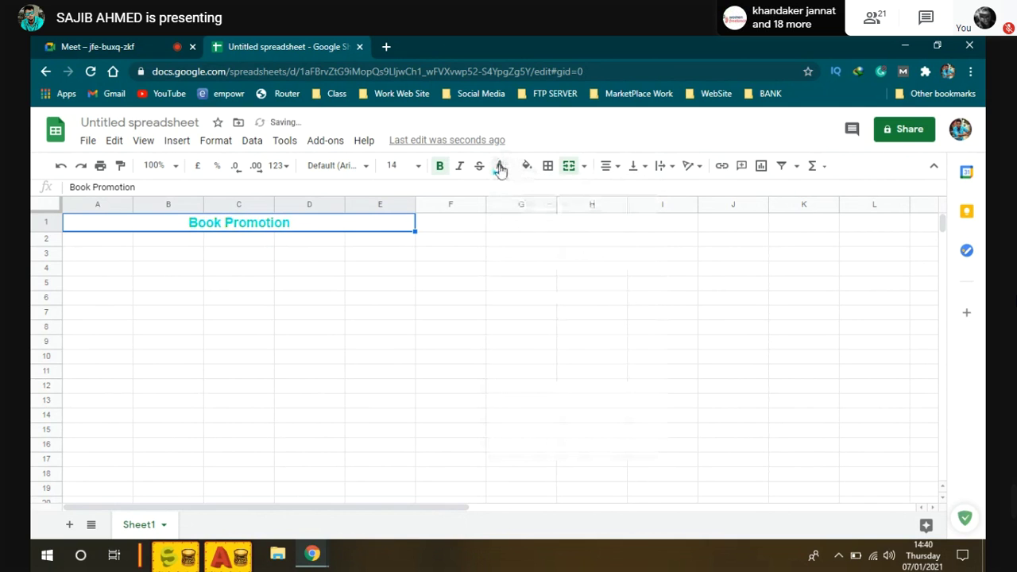
{"action": "left_click", "coordinate": [500, 166]}
{"action": "left_click", "coordinate": [520, 232]}
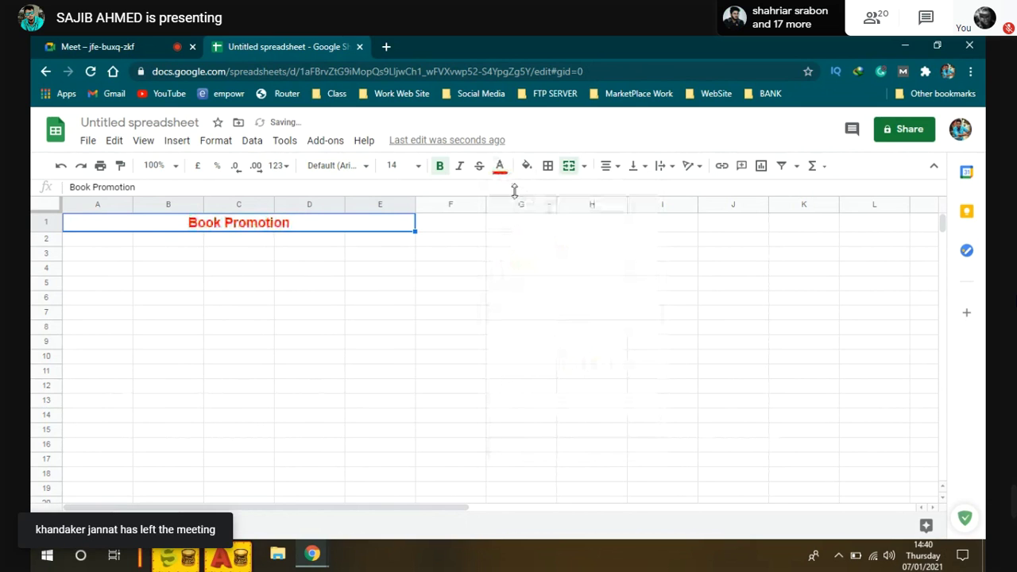
{"action": "left_click", "coordinate": [163, 253]}
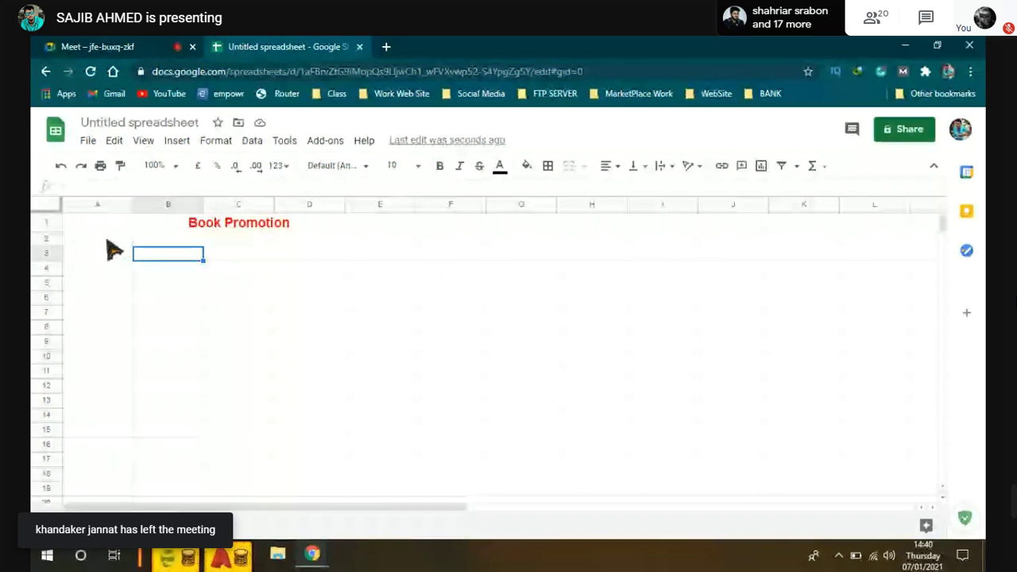
{"action": "left_click", "coordinate": [108, 240]}
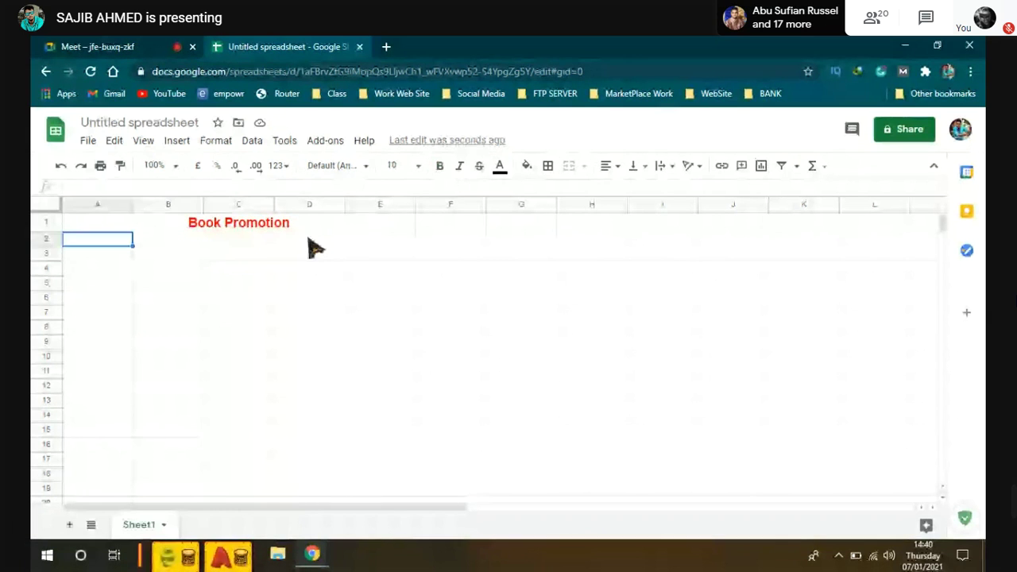
{"action": "left_click", "coordinate": [402, 223]}
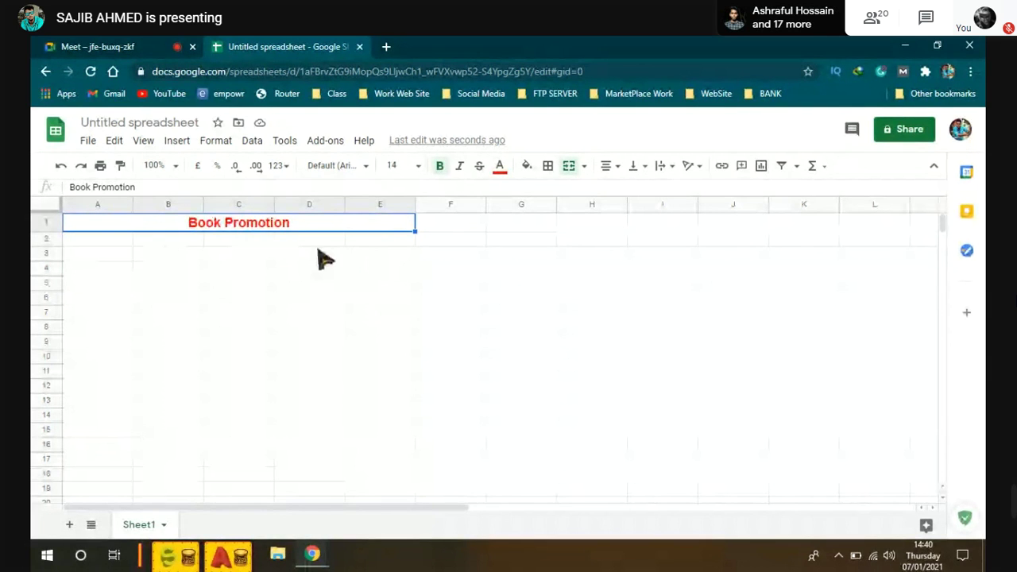
{"action": "left_click", "coordinate": [95, 240]}
Step: Merge A2:B2 and enter the label 'Buyer Name'
{"action": "left_click", "coordinate": [159, 243], "text": "shift"}
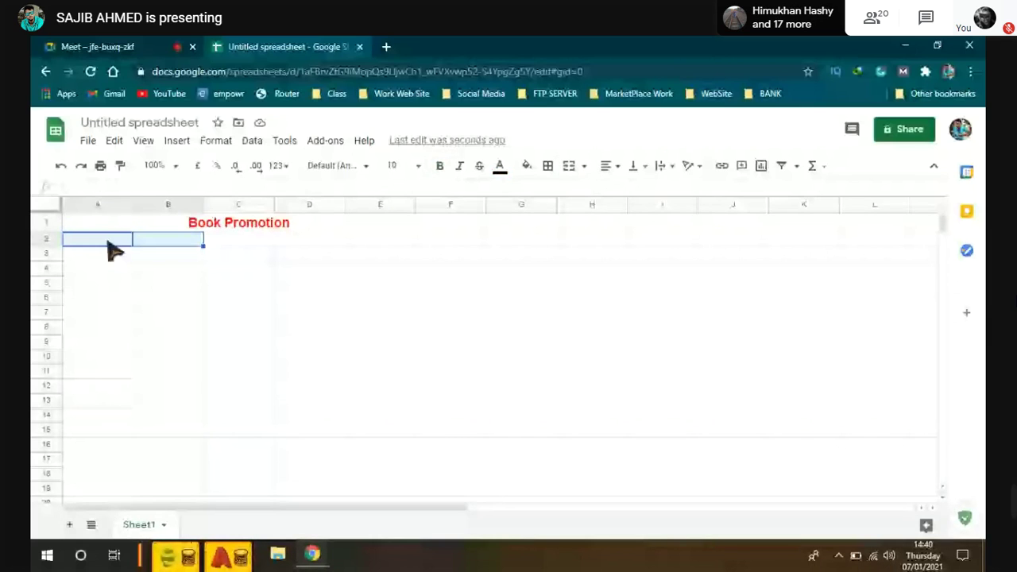
{"action": "left_click", "coordinate": [571, 168]}
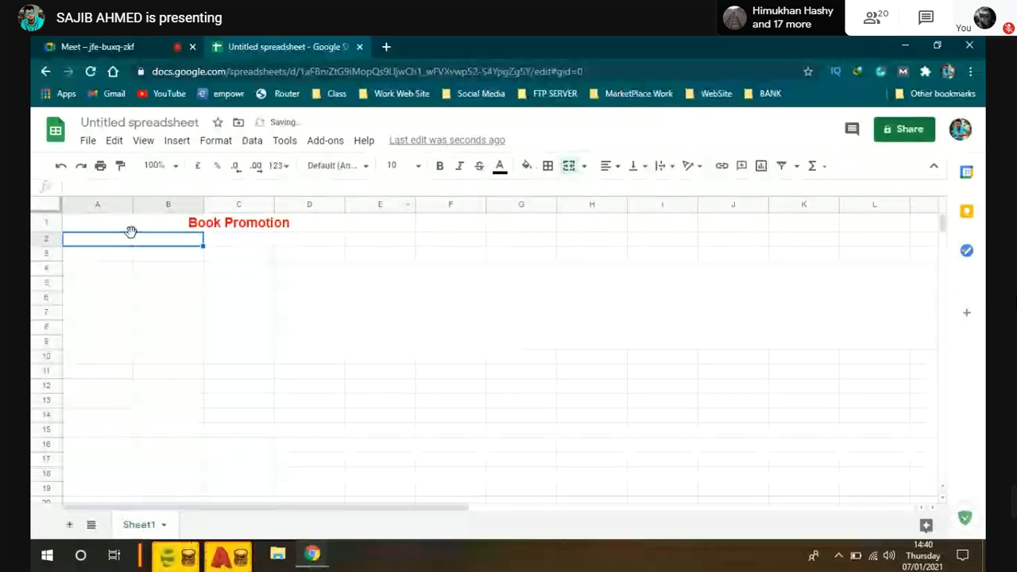
{"action": "type", "text": "B"}
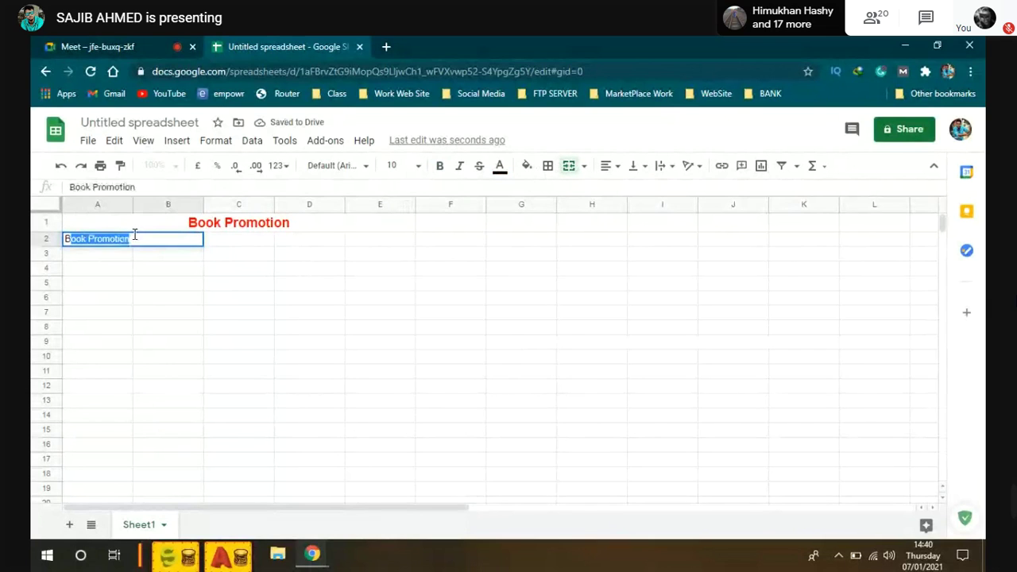
{"action": "type", "text": "uyer"}
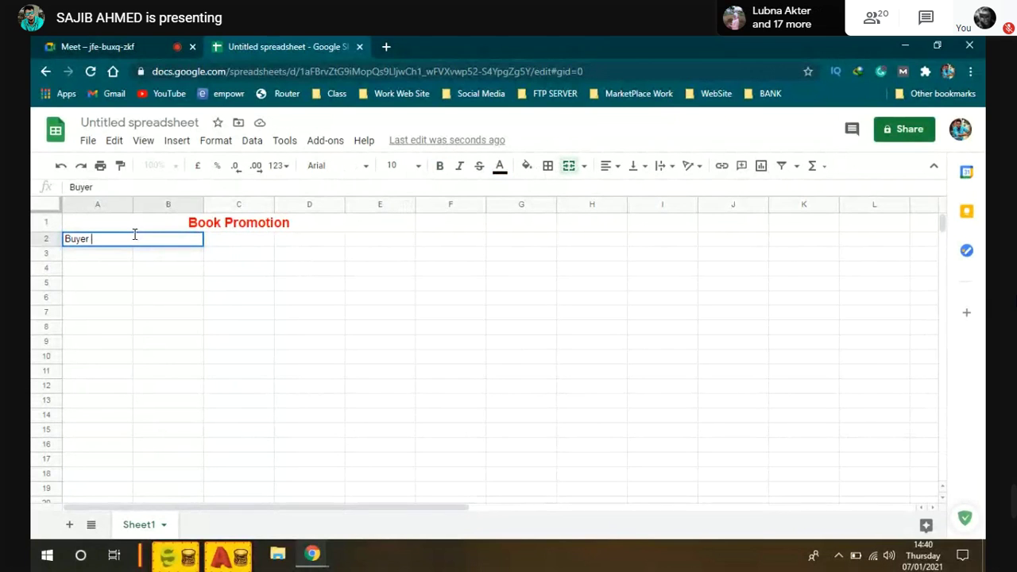
{"action": "type", "text": " Name"}
{"action": "key", "text": "Tab"}
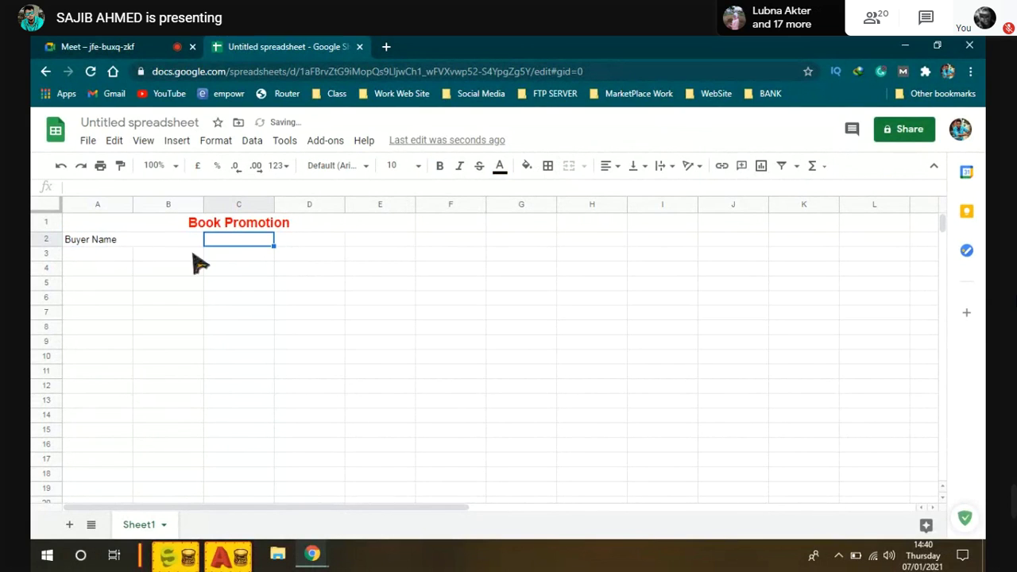
Step: Merge C2:E2 and type a sample buyer's name into it
{"action": "left_click_drag", "start_coordinate": [227, 246], "coordinate": [387, 251]}
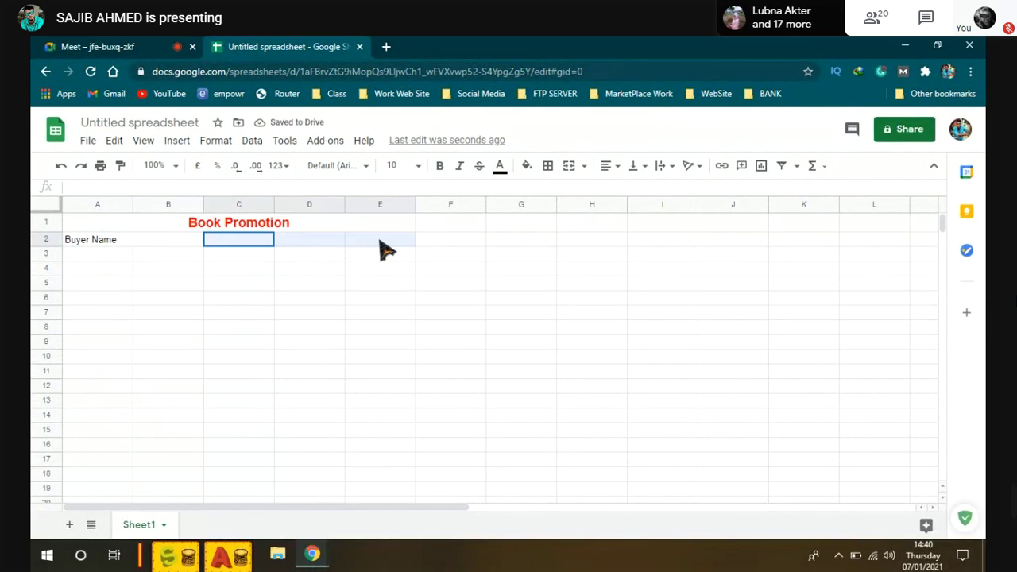
{"action": "left_click", "coordinate": [569, 165]}
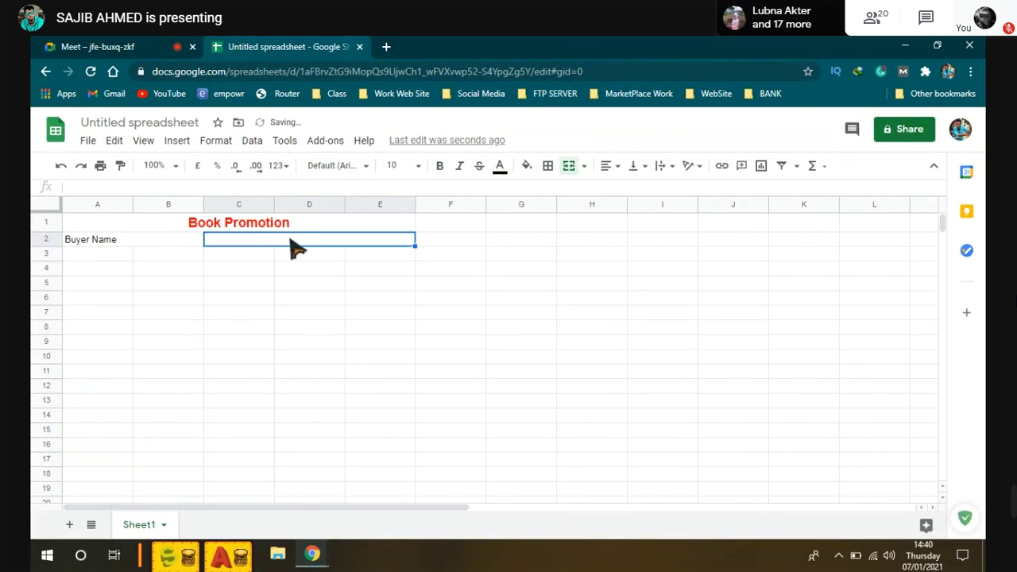
{"action": "double_click", "coordinate": [290, 238]}
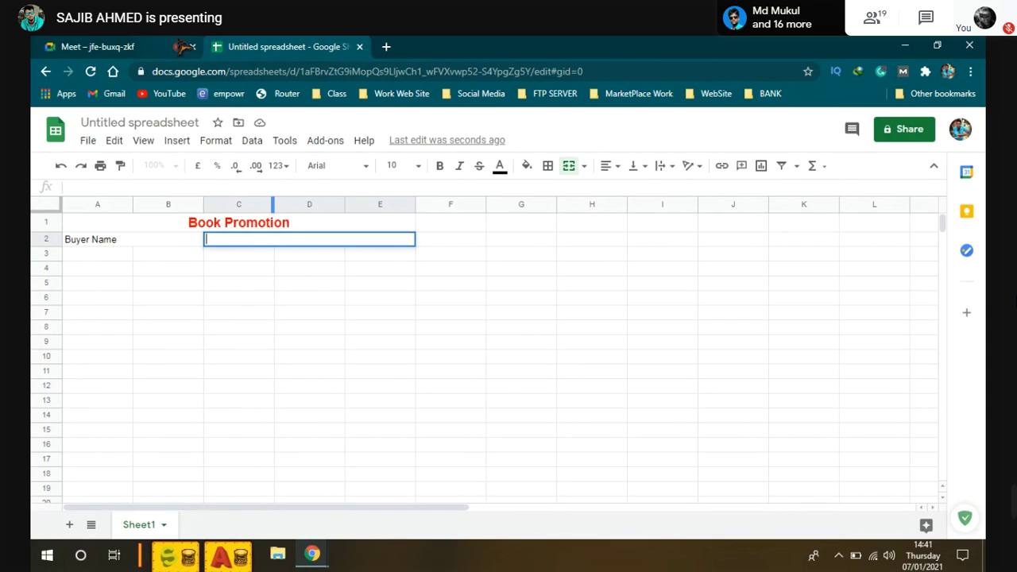
{"action": "left_click", "coordinate": [97, 46]}
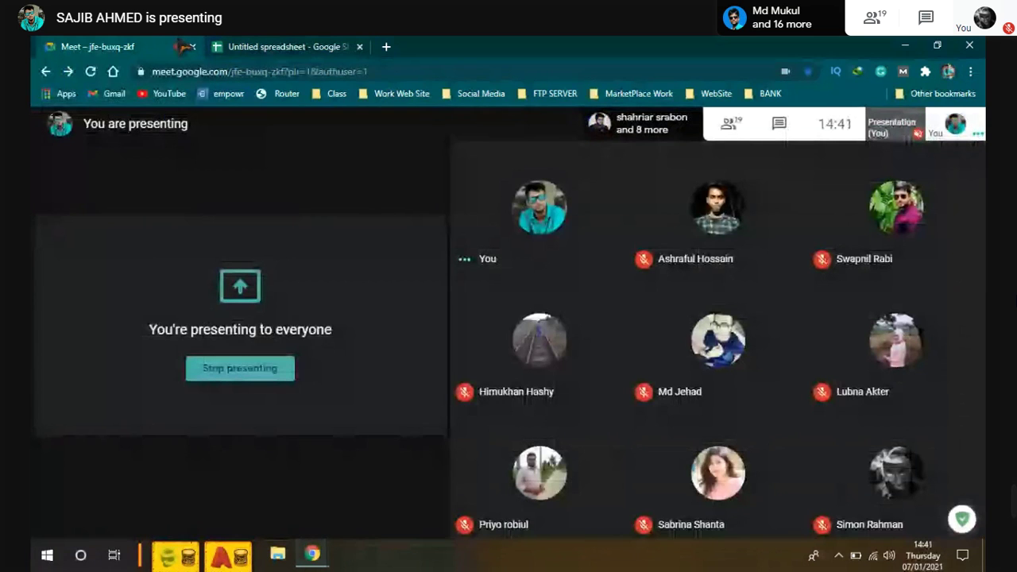
{"action": "left_click", "coordinate": [278, 46]}
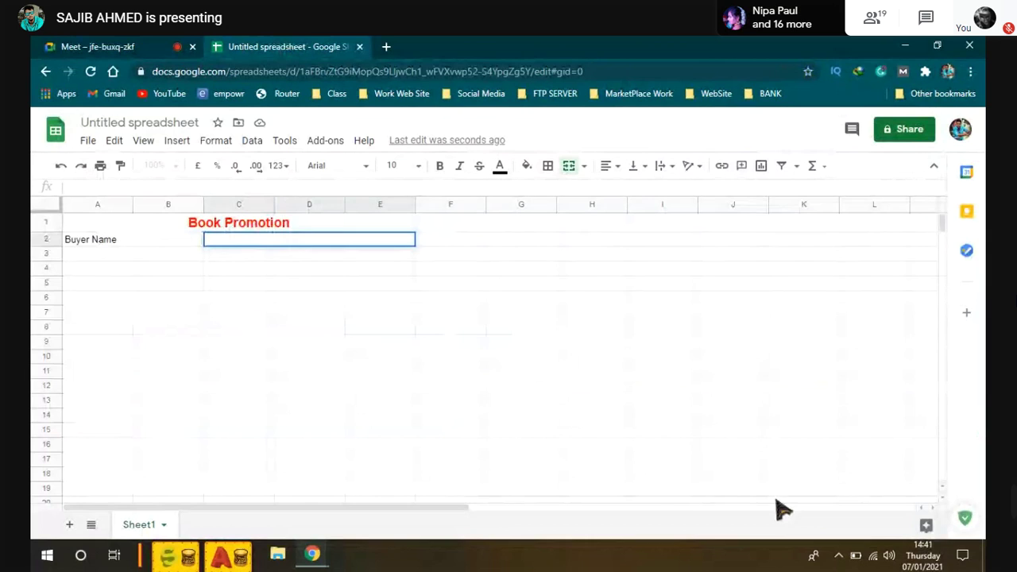
{"action": "left_click", "coordinate": [856, 560]}
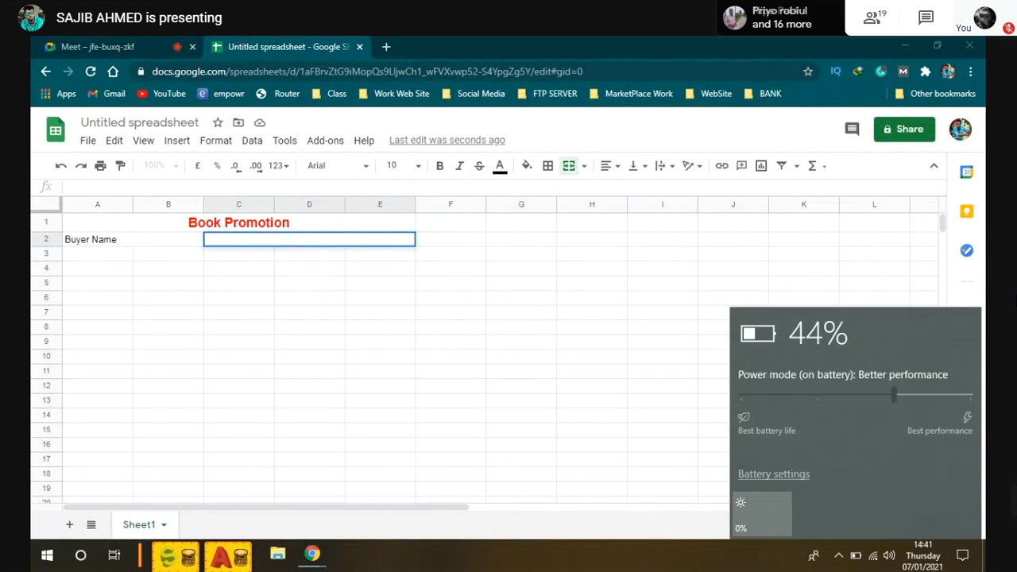
{"action": "double_click", "coordinate": [276, 243]}
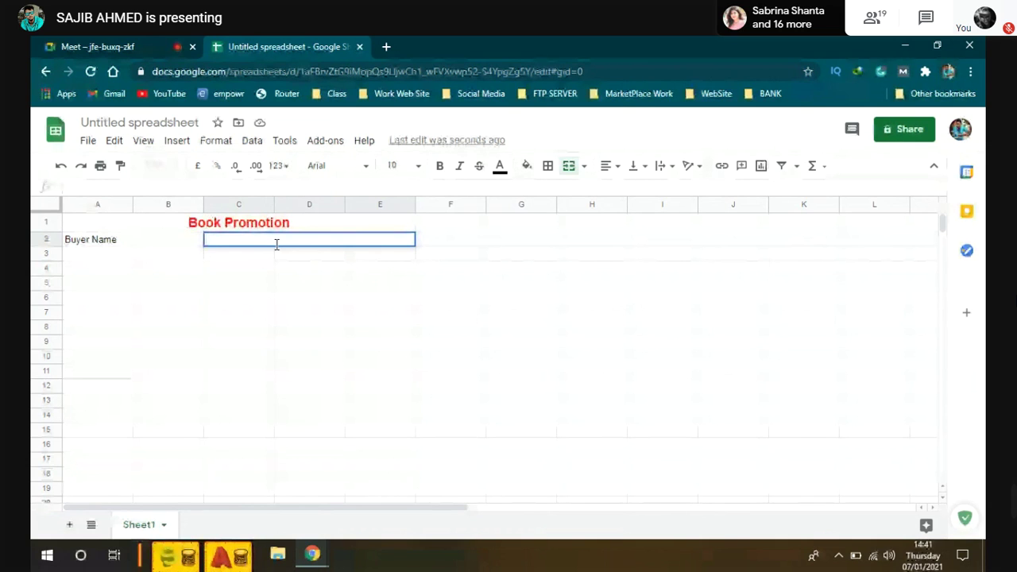
{"action": "type", "text": "Hgnaja"}
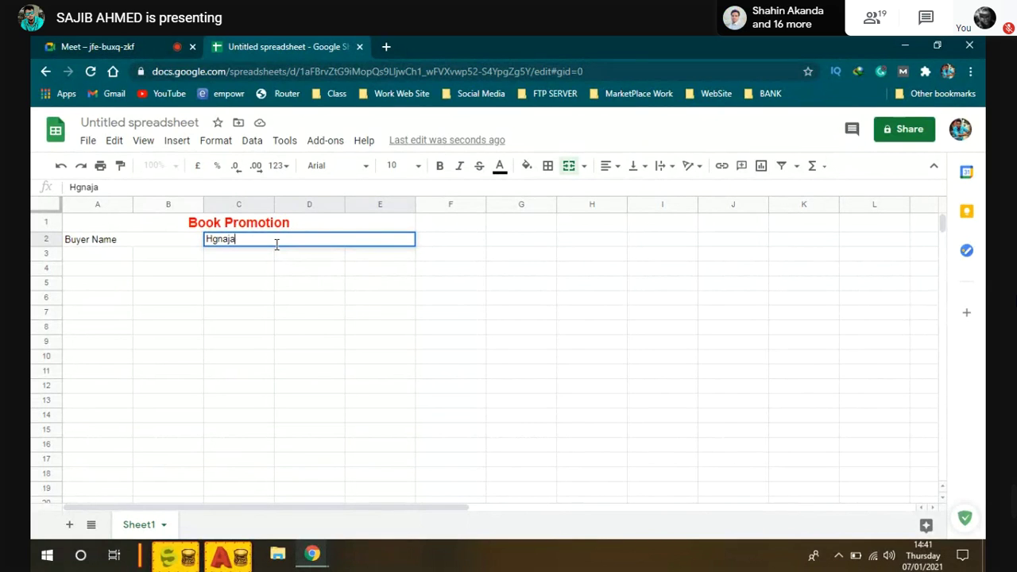
{"action": "type", "text": "sater"}
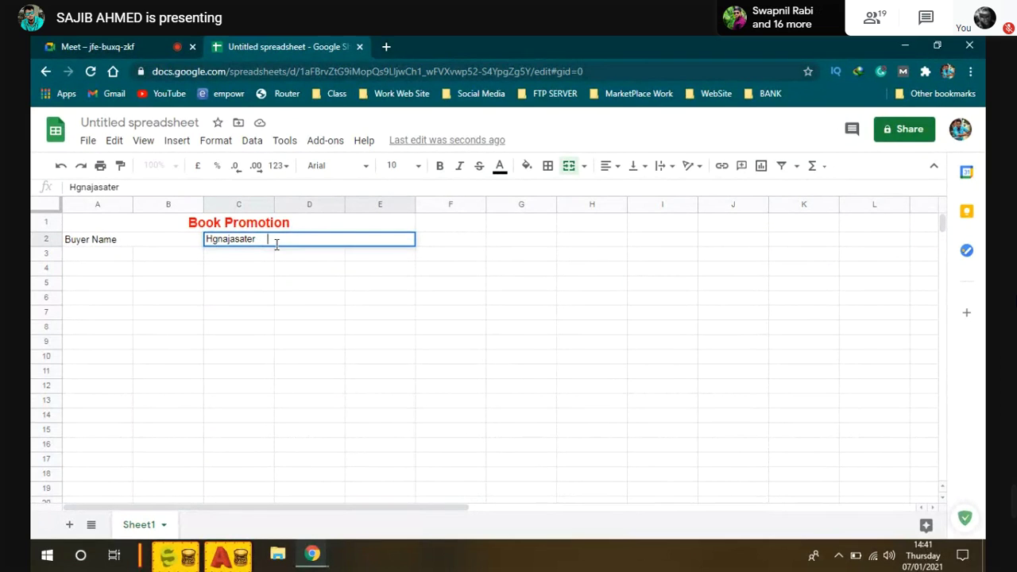
{"action": "left_click_drag", "start_coordinate": [267, 239], "coordinate": [186, 243]}
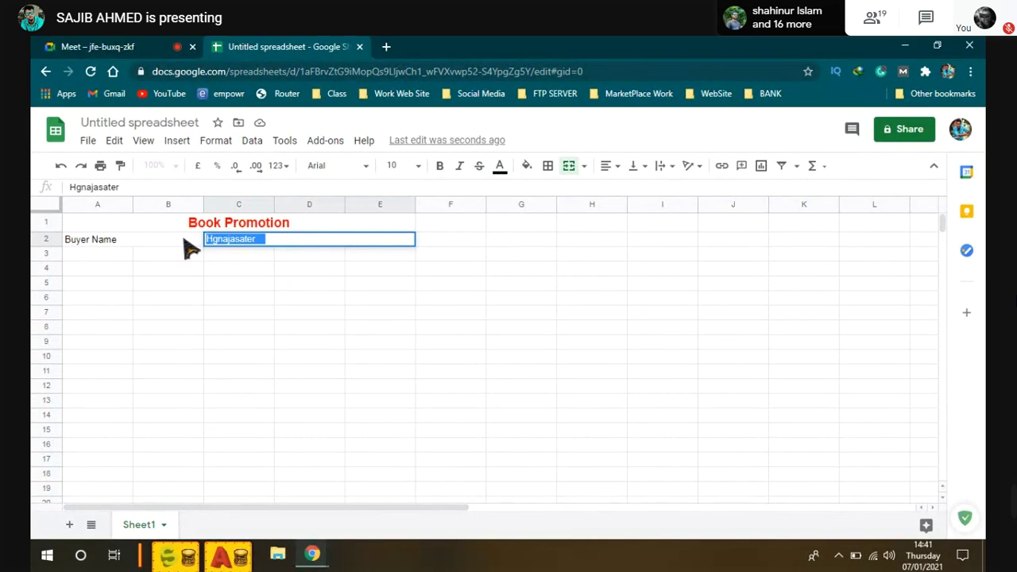
{"action": "left_click", "coordinate": [287, 238]}
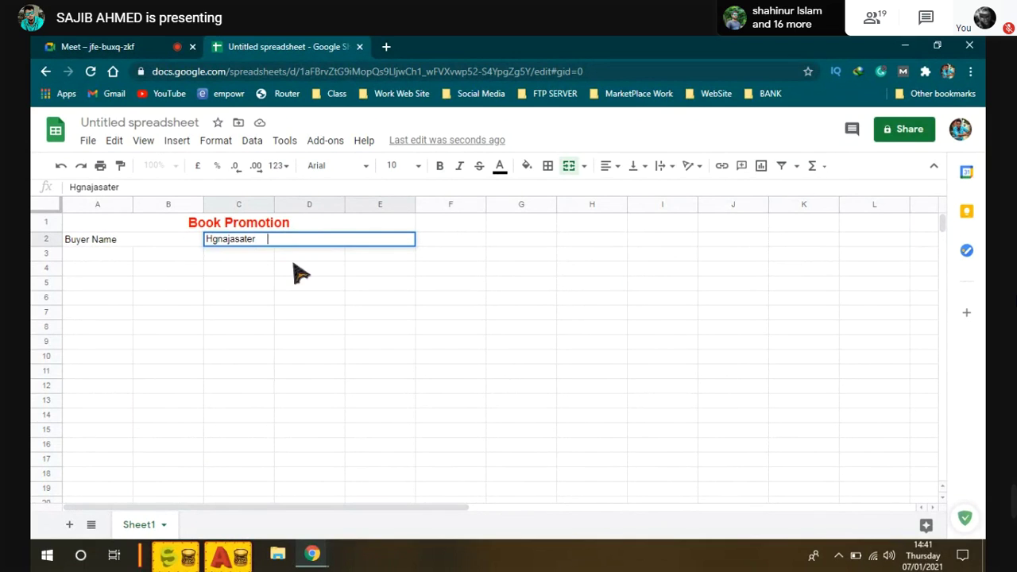
{"action": "left_click", "coordinate": [309, 256]}
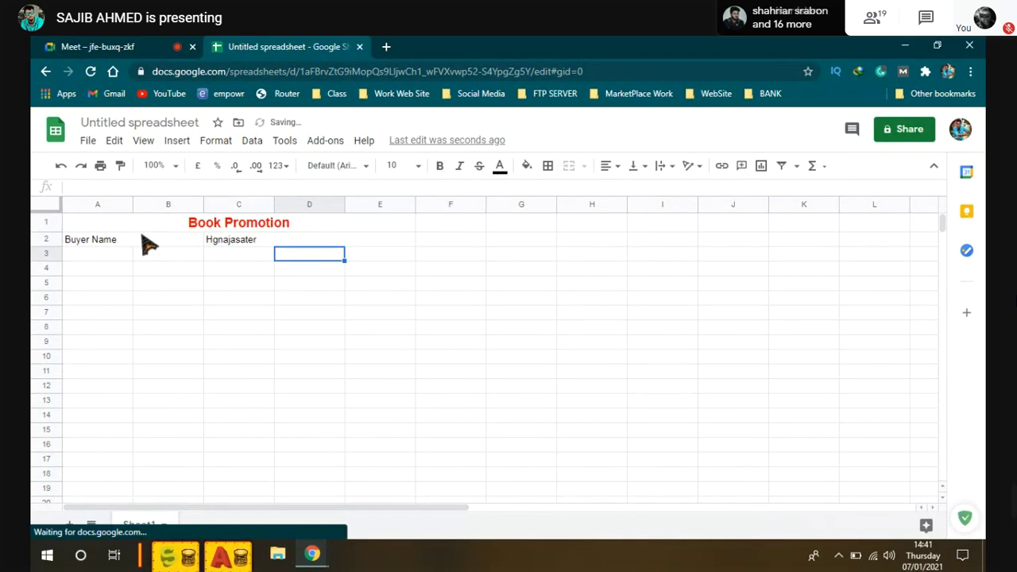
Step: Center the text in row 2, then left-align the buyer name in C2:E2
{"action": "left_click", "coordinate": [45, 240]}
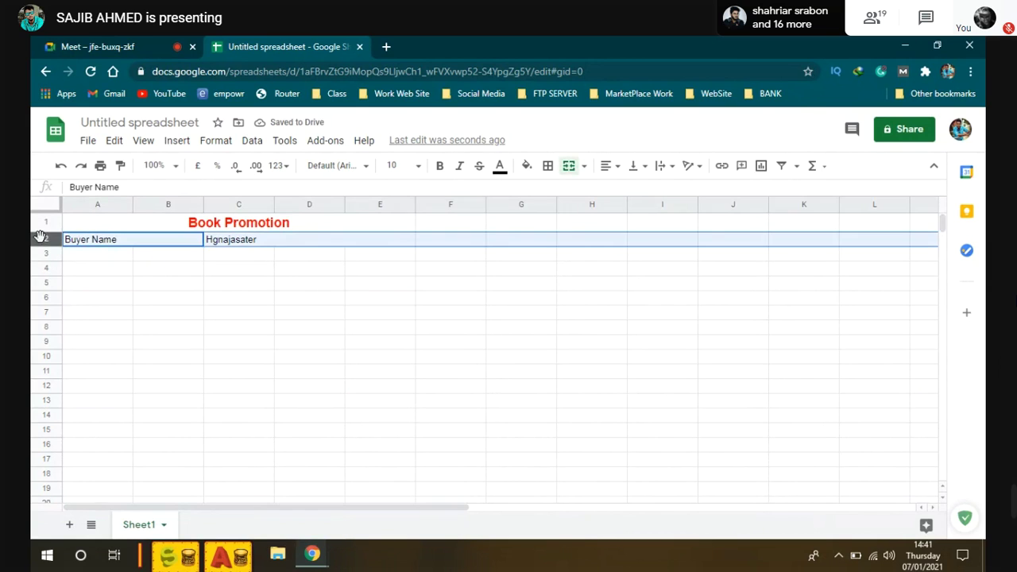
{"action": "left_click", "coordinate": [610, 165]}
{"action": "left_click", "coordinate": [627, 190]}
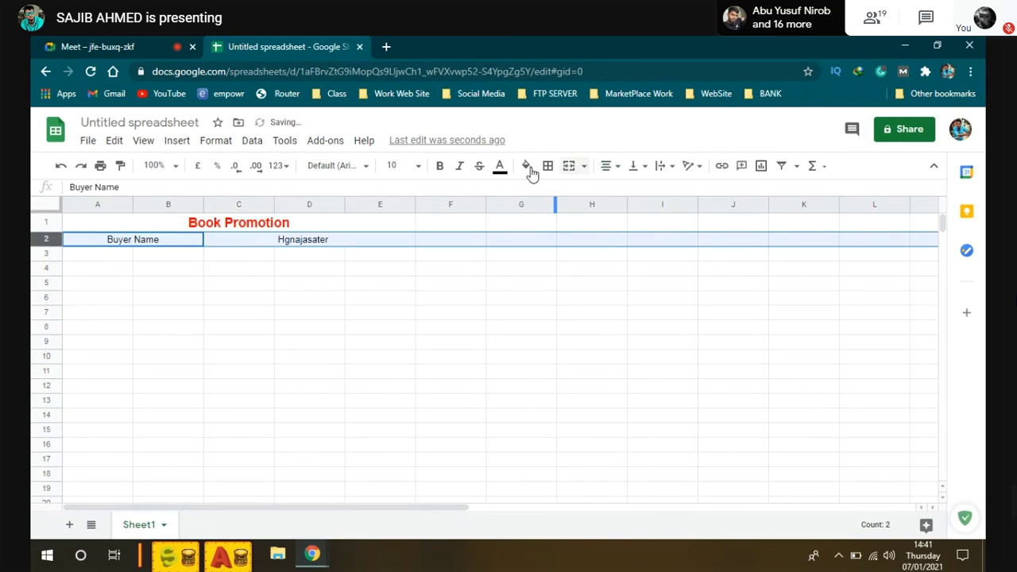
{"action": "left_click", "coordinate": [83, 318]}
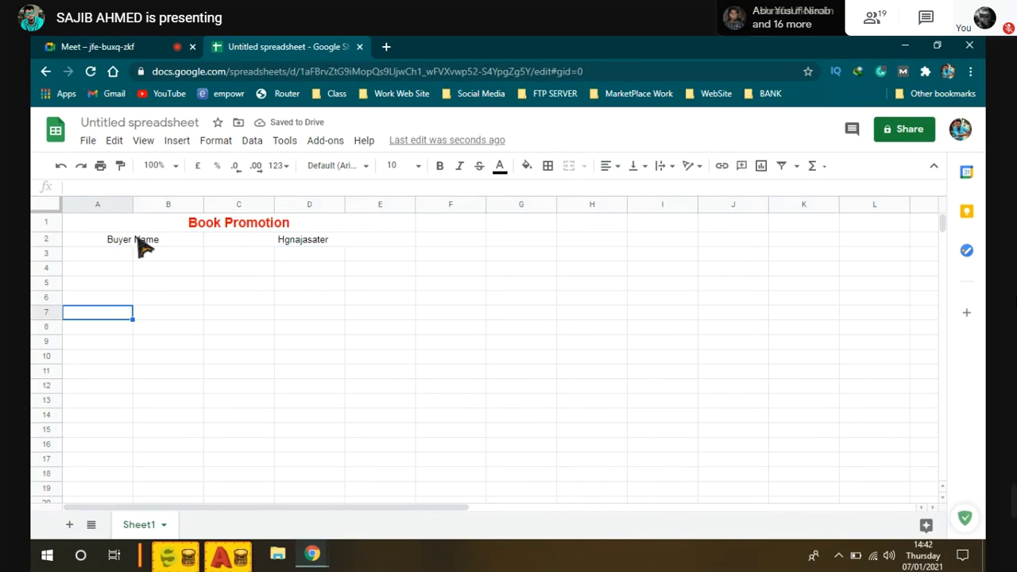
{"action": "left_click", "coordinate": [137, 240]}
{"action": "left_click", "coordinate": [302, 243]}
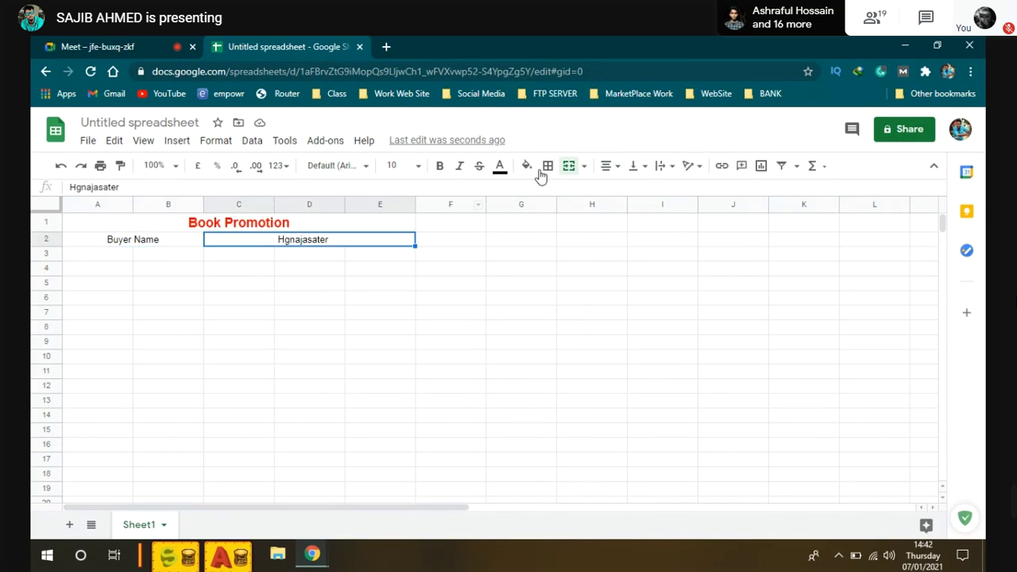
{"action": "left_click", "coordinate": [611, 166]}
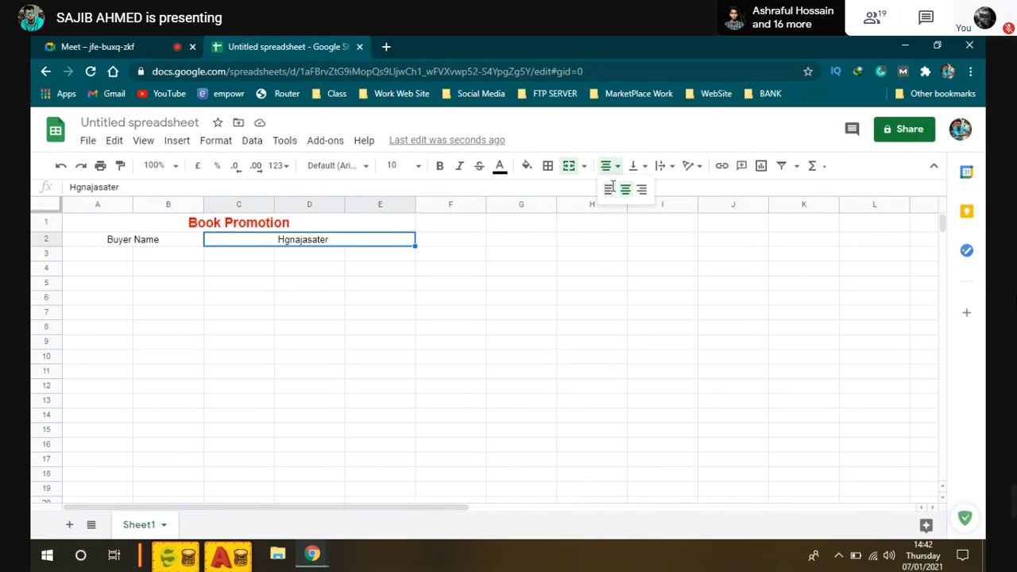
{"action": "left_click", "coordinate": [608, 190]}
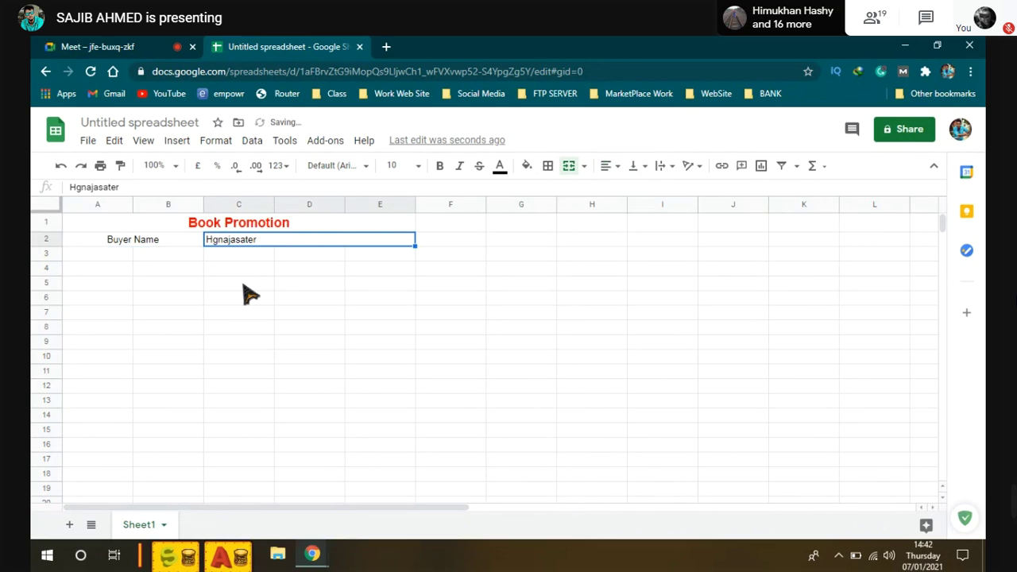
Step: Make the row 2 header text bold
{"action": "left_click", "coordinate": [40, 282]}
{"action": "left_click", "coordinate": [39, 239]}
{"action": "left_click", "coordinate": [440, 166]}
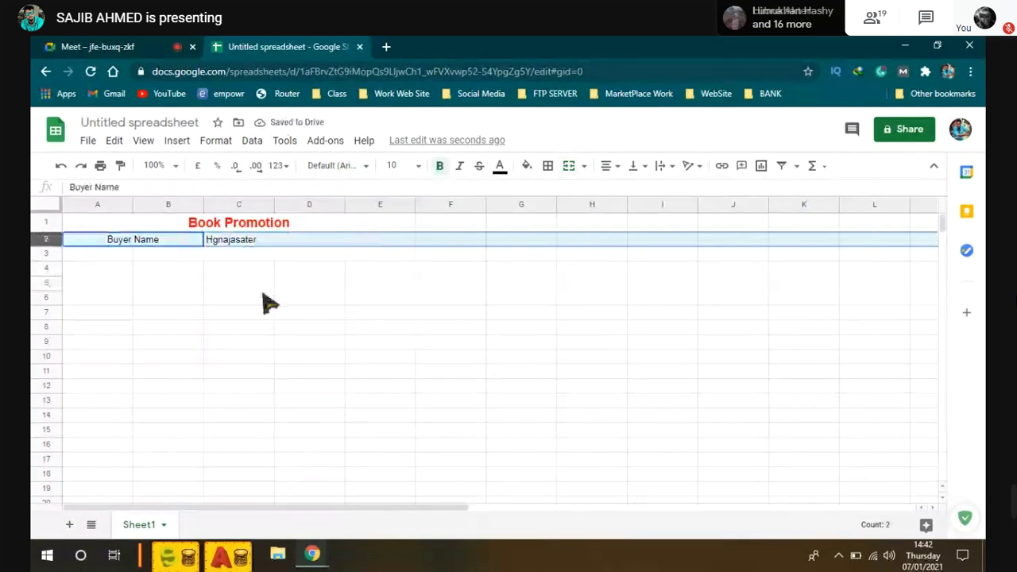
{"action": "left_click", "coordinate": [268, 300]}
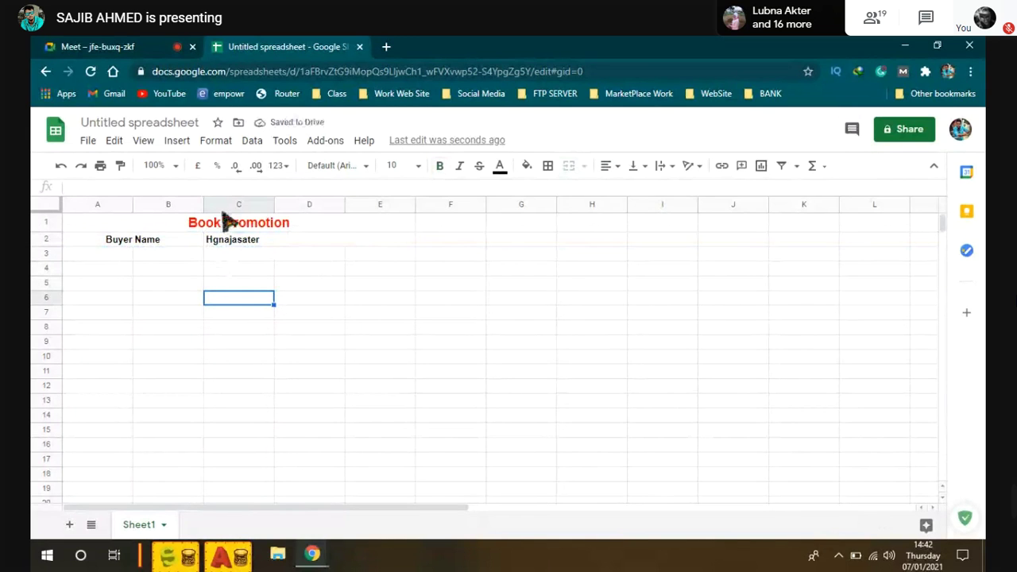
{"action": "left_click_drag", "start_coordinate": [107, 254], "coordinate": [172, 257]}
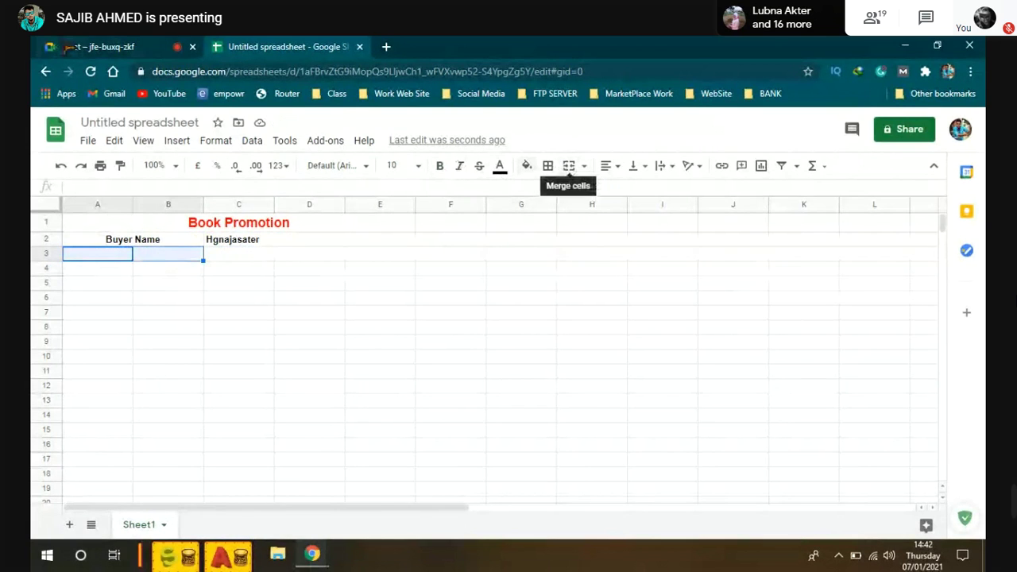
Step: Try orange, blue and dark red fills on the A2:E2 header row
{"action": "left_click", "coordinate": [103, 46]}
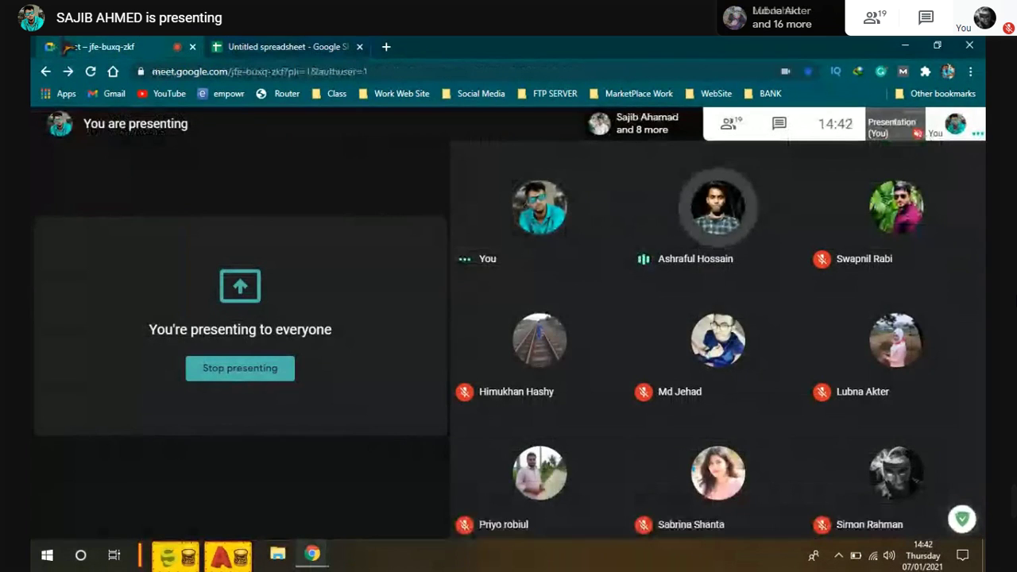
{"action": "left_click", "coordinate": [237, 48]}
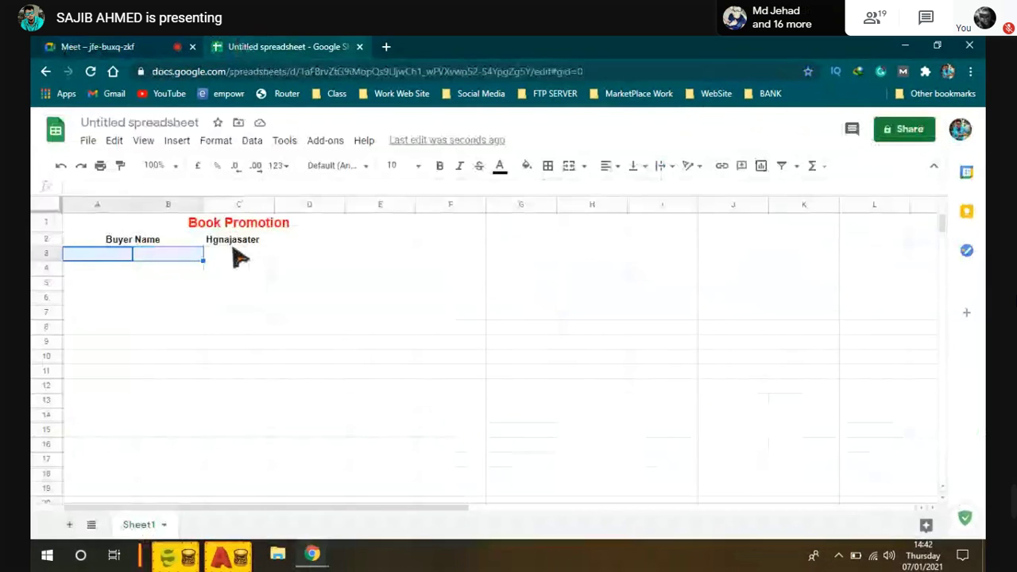
{"action": "left_click_drag", "start_coordinate": [145, 245], "coordinate": [345, 248]}
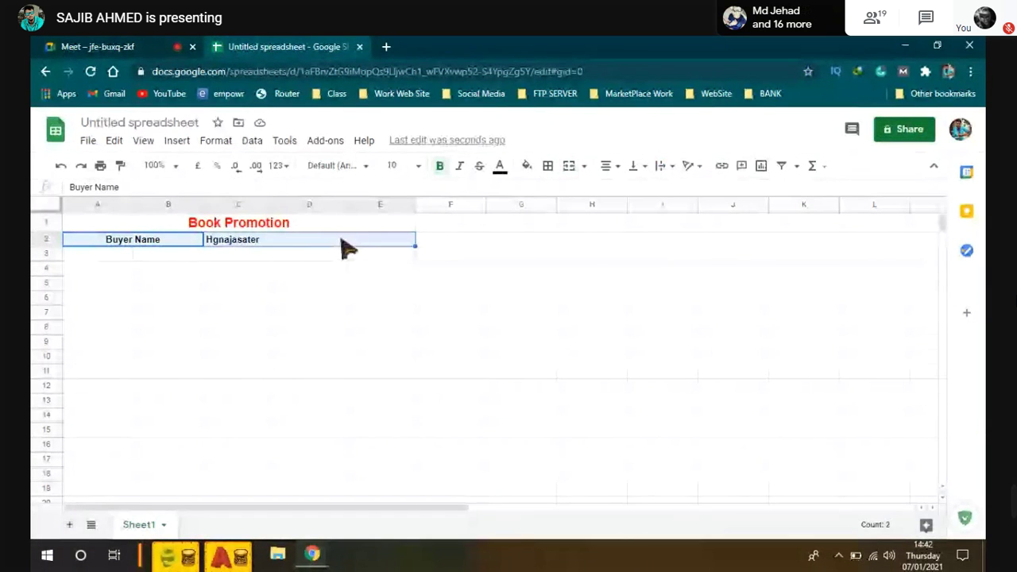
{"action": "left_click", "coordinate": [527, 166]}
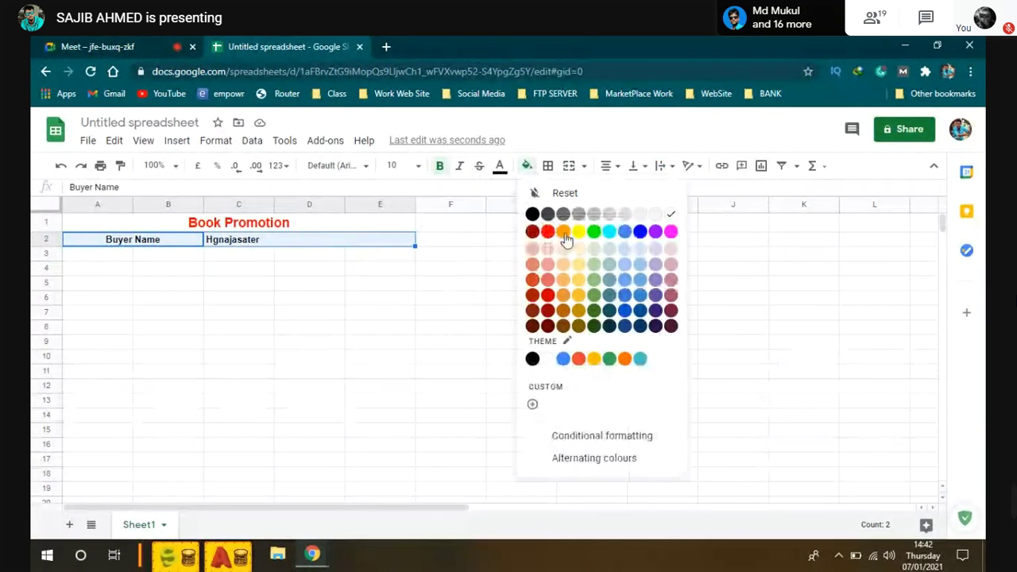
{"action": "left_click", "coordinate": [564, 233]}
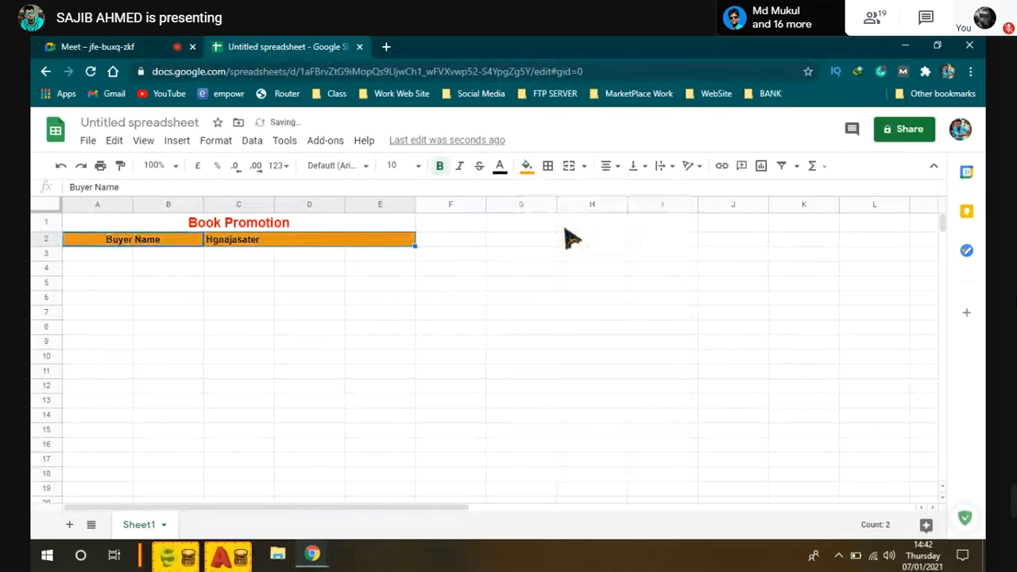
{"action": "left_click", "coordinate": [529, 168]}
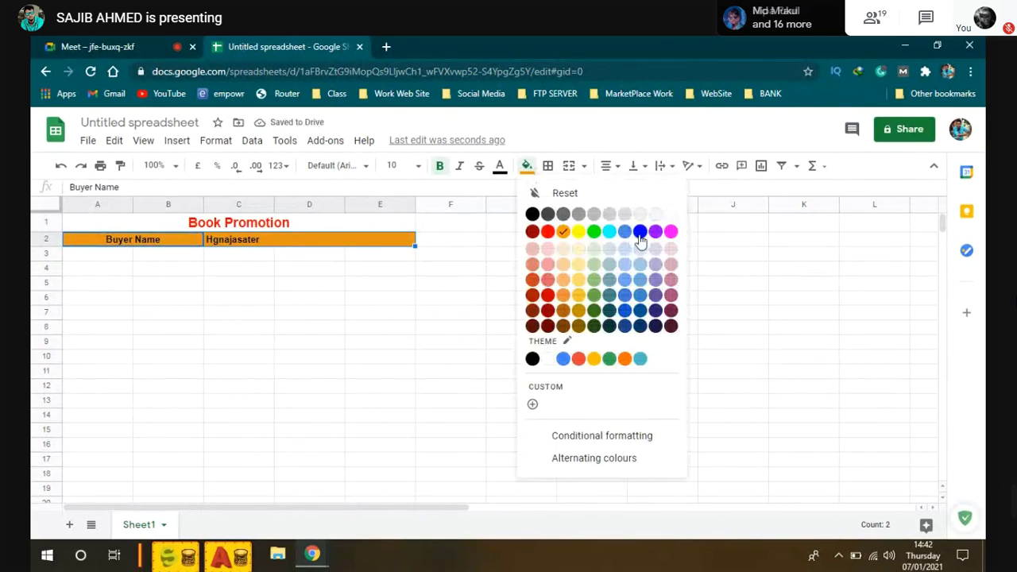
{"action": "left_click", "coordinate": [640, 233]}
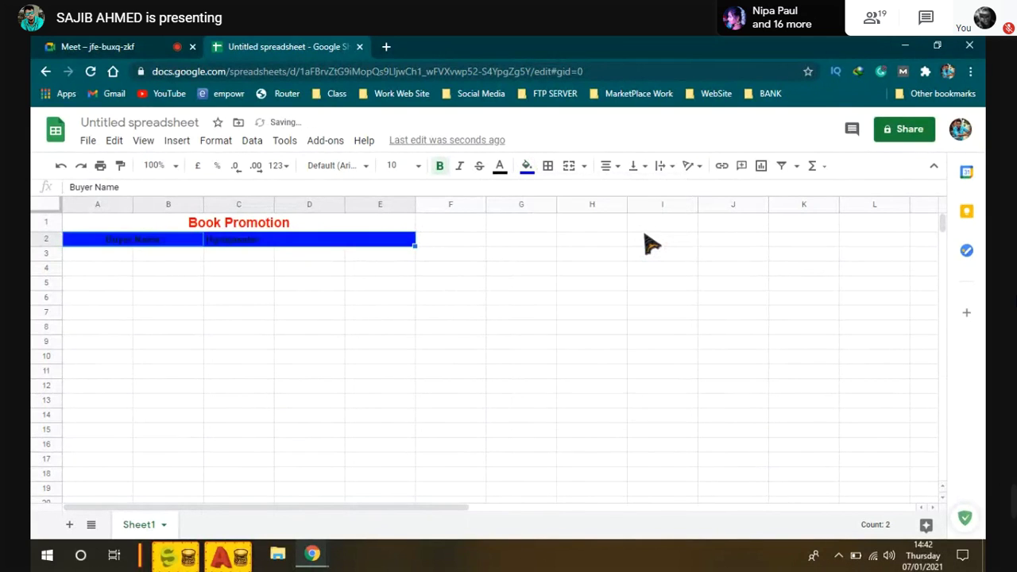
{"action": "left_click", "coordinate": [527, 170]}
{"action": "left_click", "coordinate": [537, 231]}
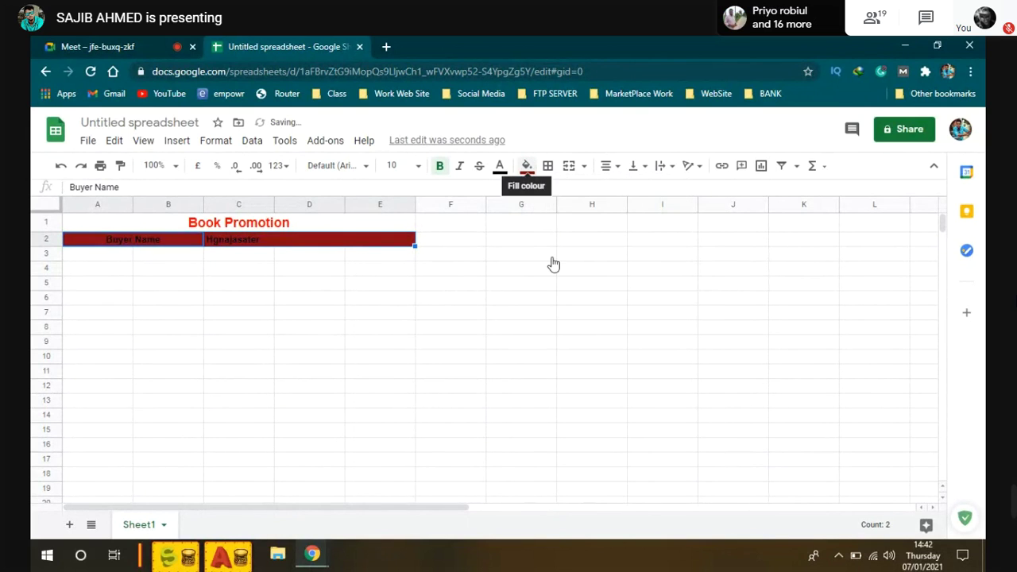
{"action": "left_click", "coordinate": [527, 165]}
{"action": "left_click", "coordinate": [644, 294]}
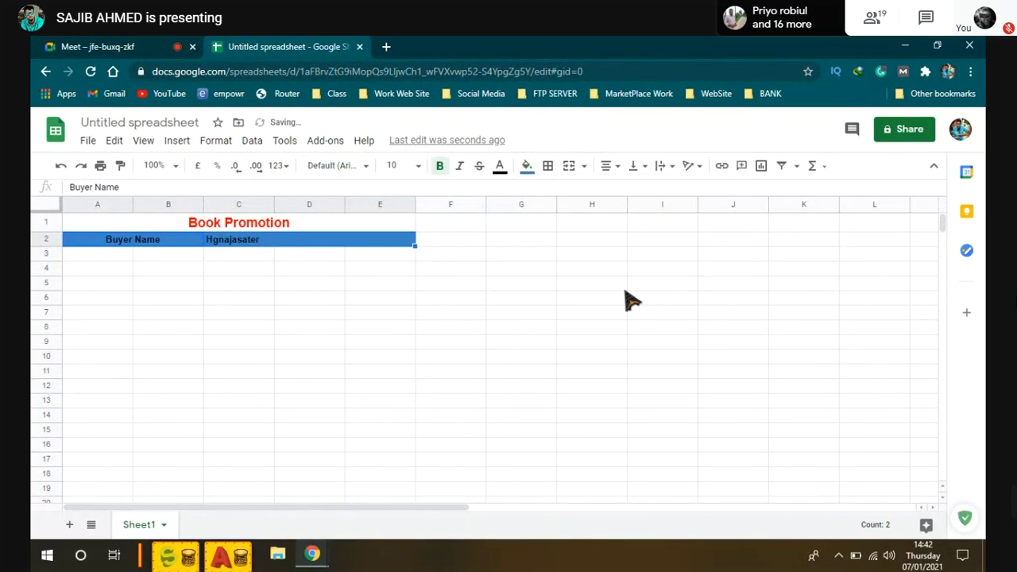
Step: Set the header row text to white and its fill to dark red
{"action": "left_click", "coordinate": [500, 165]}
{"action": "left_click", "coordinate": [644, 222]}
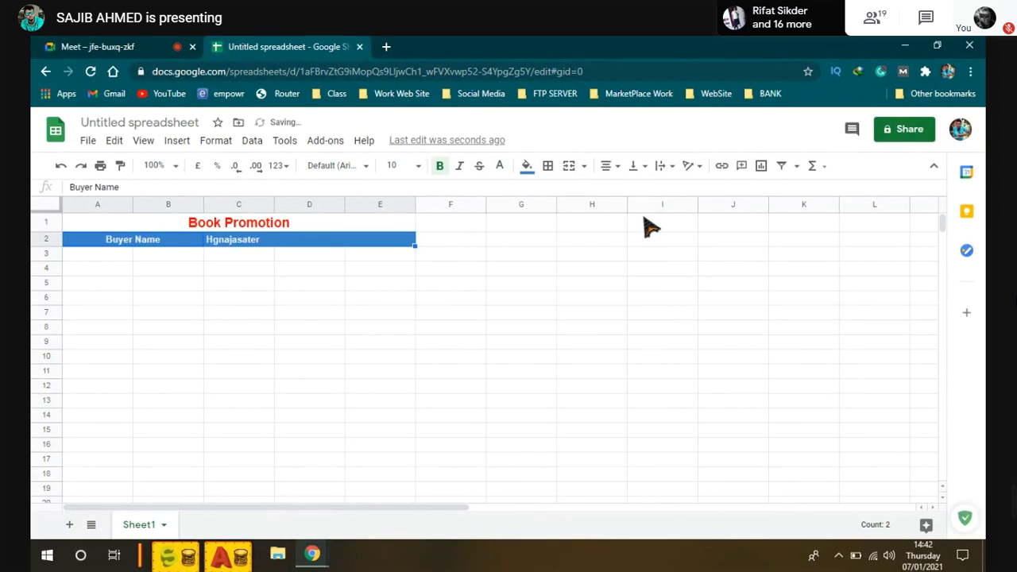
{"action": "left_click", "coordinate": [526, 165]}
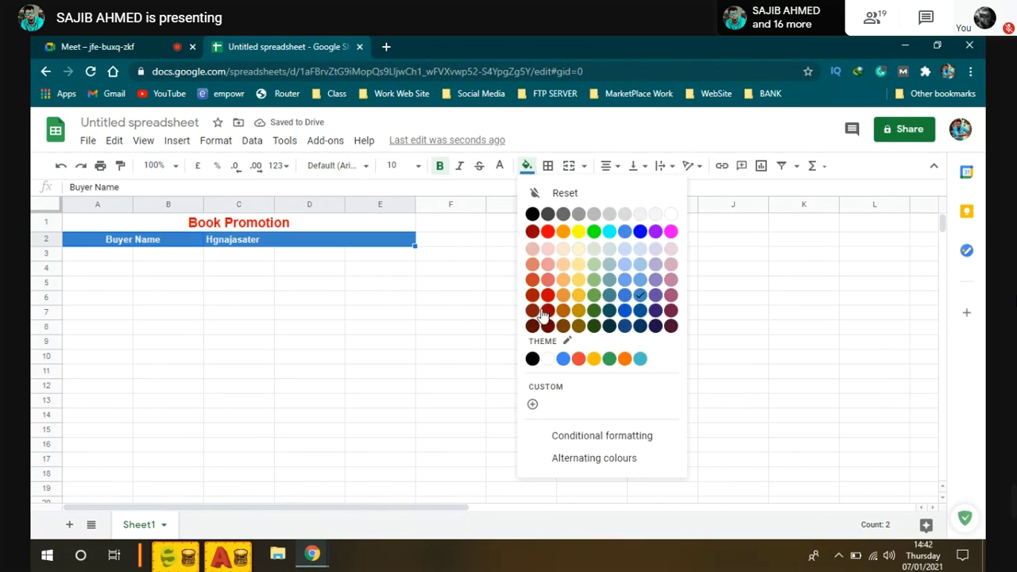
{"action": "left_click", "coordinate": [544, 315]}
{"action": "left_click", "coordinate": [329, 284]}
Step: Admit the person asking to join the Meet call, then return to the spreadsheet
{"action": "key", "text": "ctrl+1"}
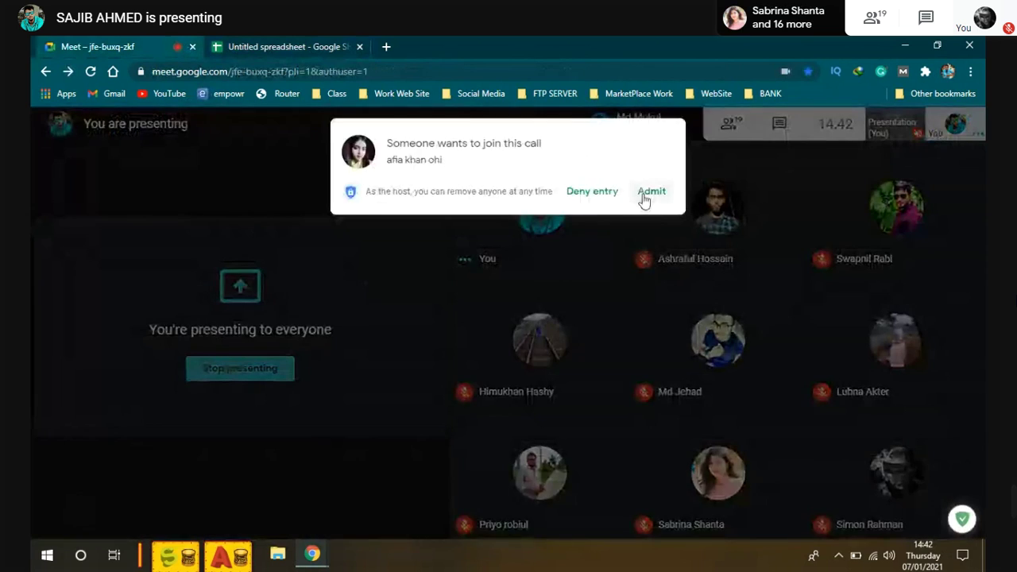
{"action": "left_click", "coordinate": [651, 192]}
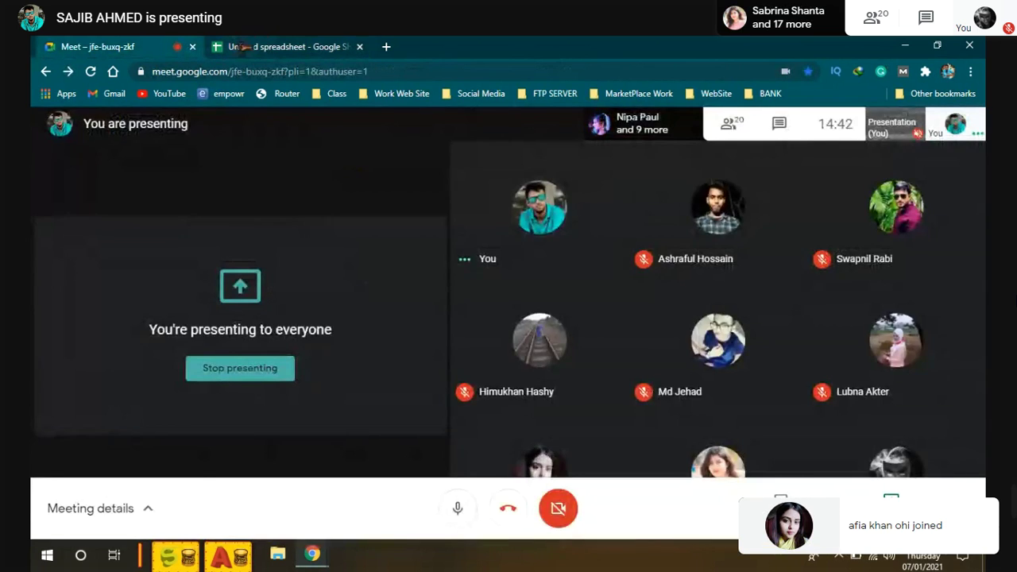
{"action": "key", "text": "ctrl+2"}
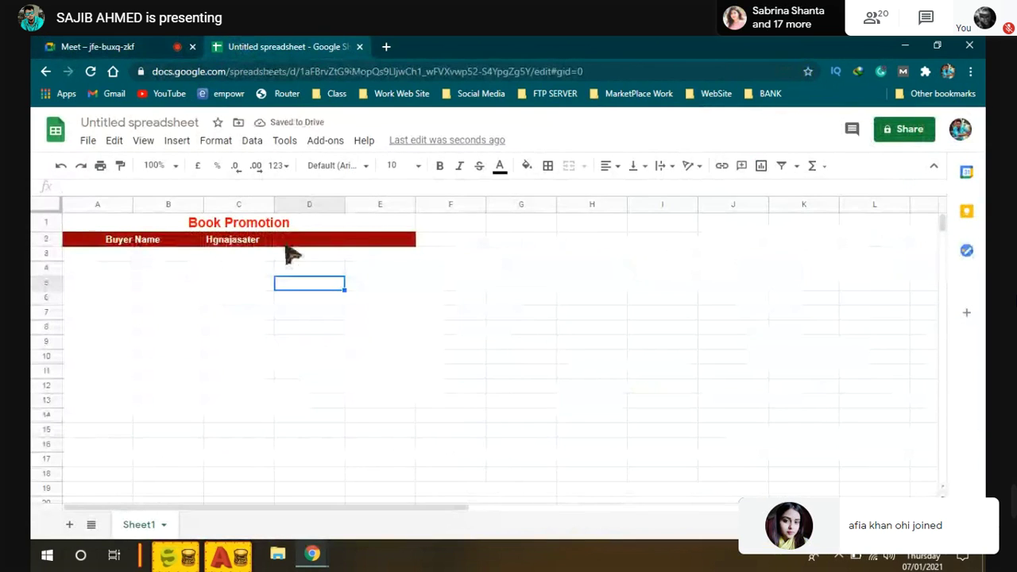
Step: Merge A3:B3 and enter the label Targeted Country in it
{"action": "left_click", "coordinate": [329, 244]}
{"action": "left_click", "coordinate": [311, 255]}
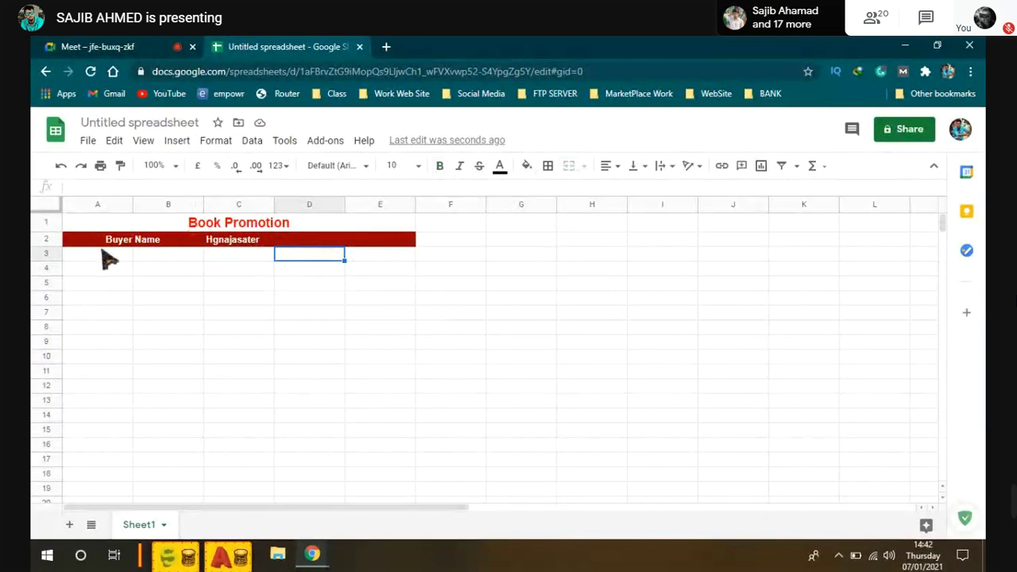
{"action": "left_click_drag", "start_coordinate": [106, 259], "coordinate": [189, 264]}
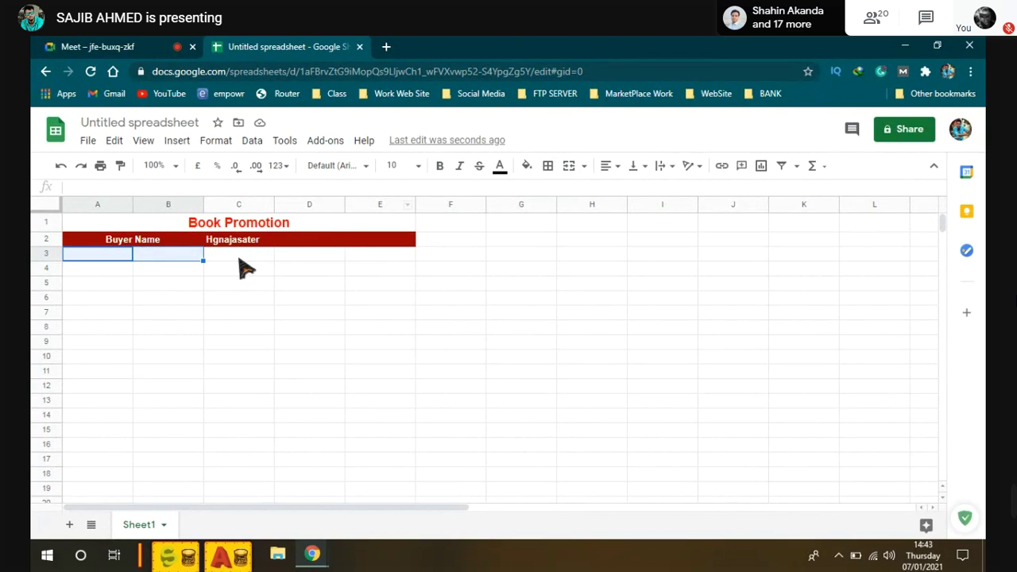
{"action": "left_click", "coordinate": [569, 171]}
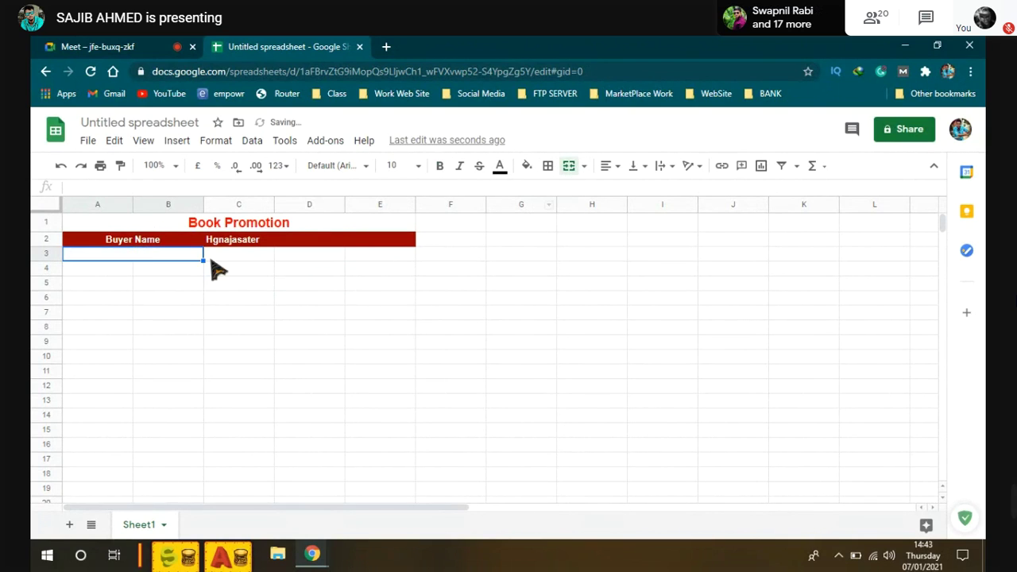
{"action": "double_click", "coordinate": [137, 255]}
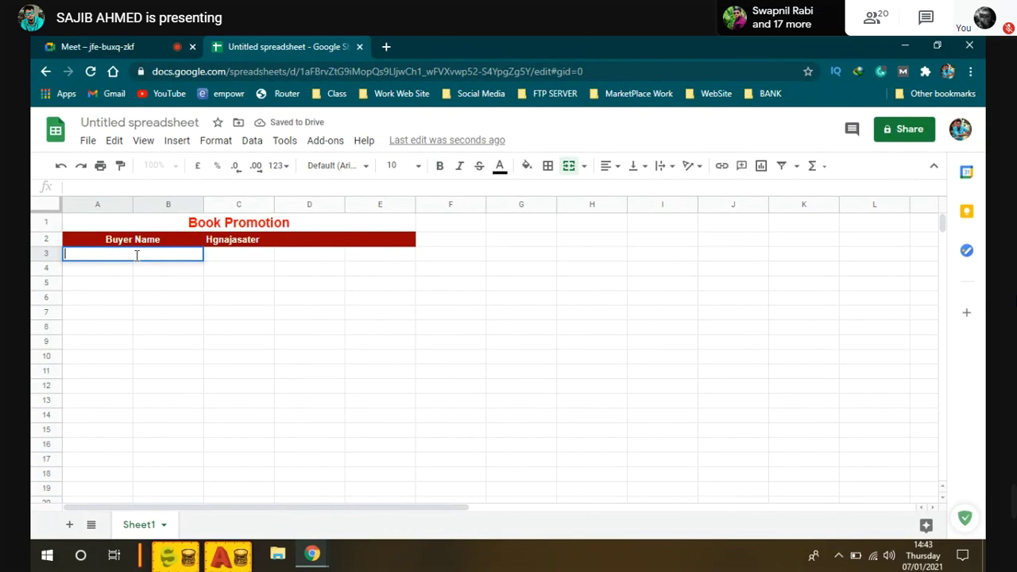
{"action": "type", "text": "Targe"}
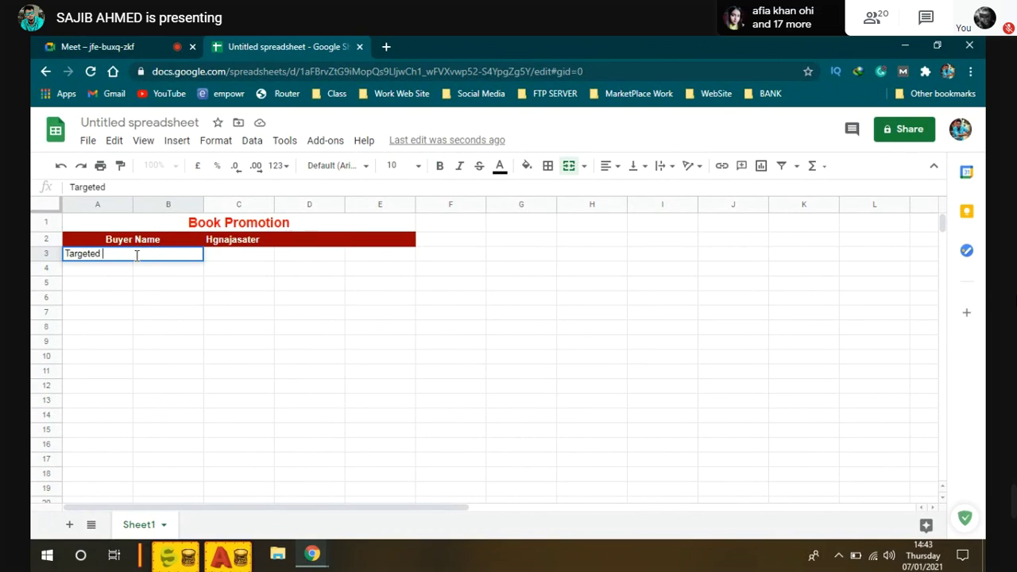
{"action": "type", "text": "ted Country"}
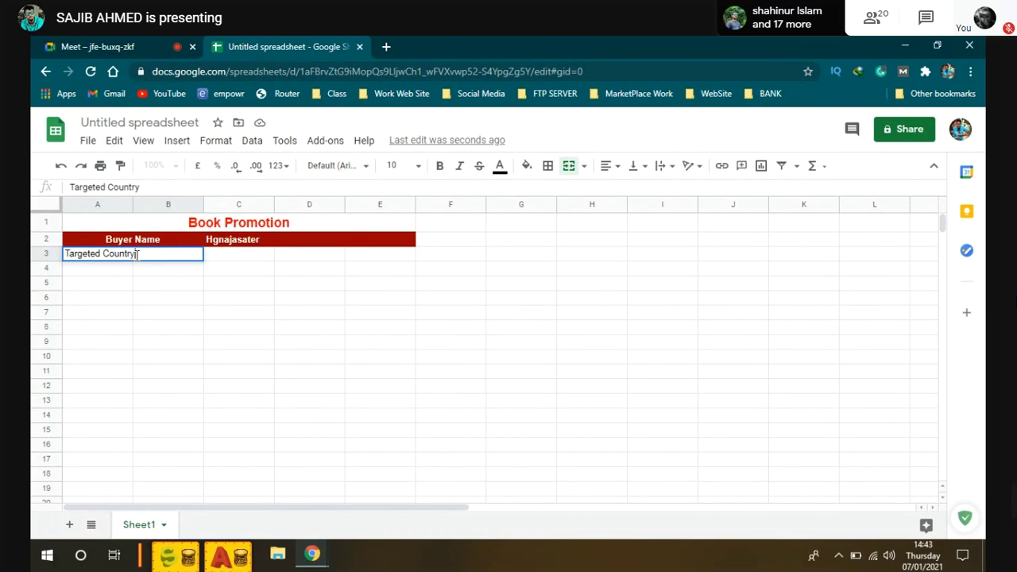
{"action": "left_click", "coordinate": [237, 259]}
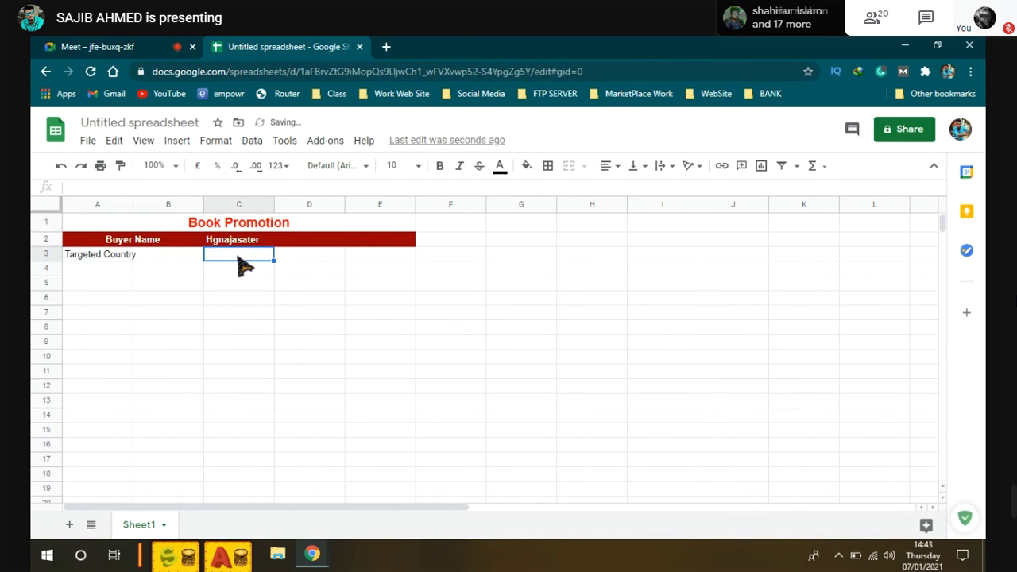
Step: Merge C3:E3 and enter USA in the merged cell
{"action": "left_click_drag", "start_coordinate": [237, 259], "coordinate": [373, 264]}
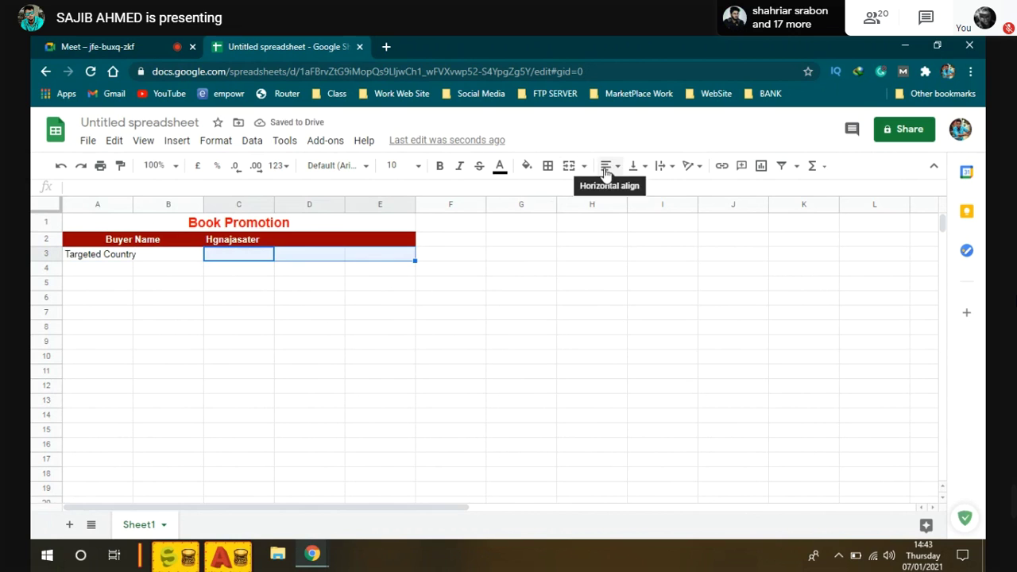
{"action": "left_click", "coordinate": [569, 168]}
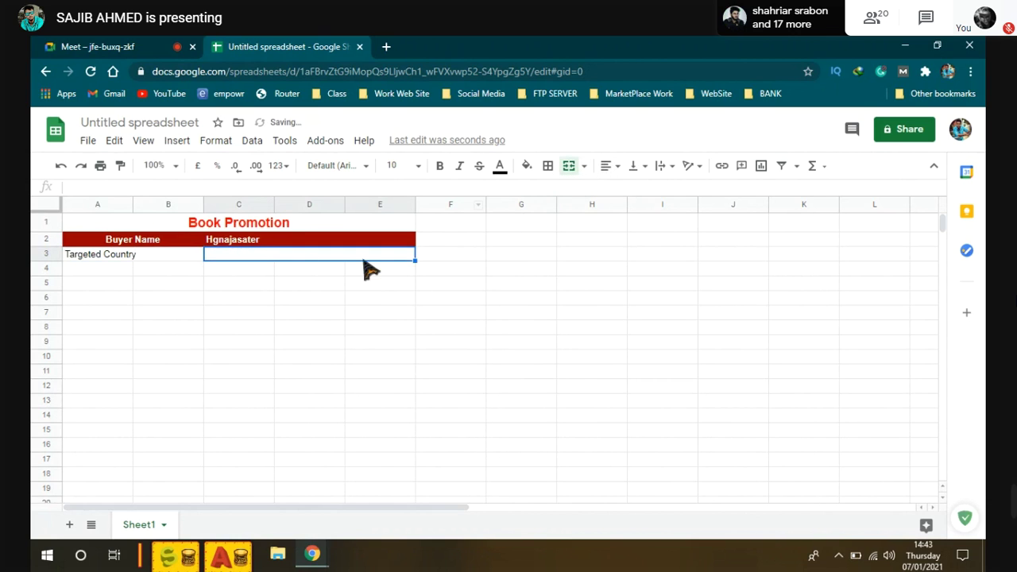
{"action": "double_click", "coordinate": [275, 253]}
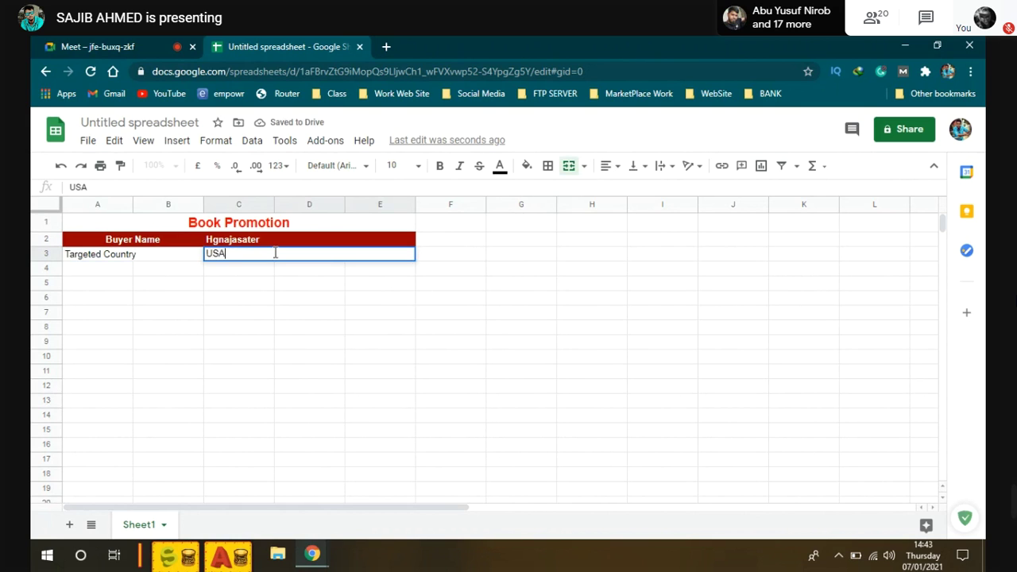
{"action": "left_click", "coordinate": [42, 254]}
Step: Make all of row 3 bold
{"action": "left_click", "coordinate": [270, 283]}
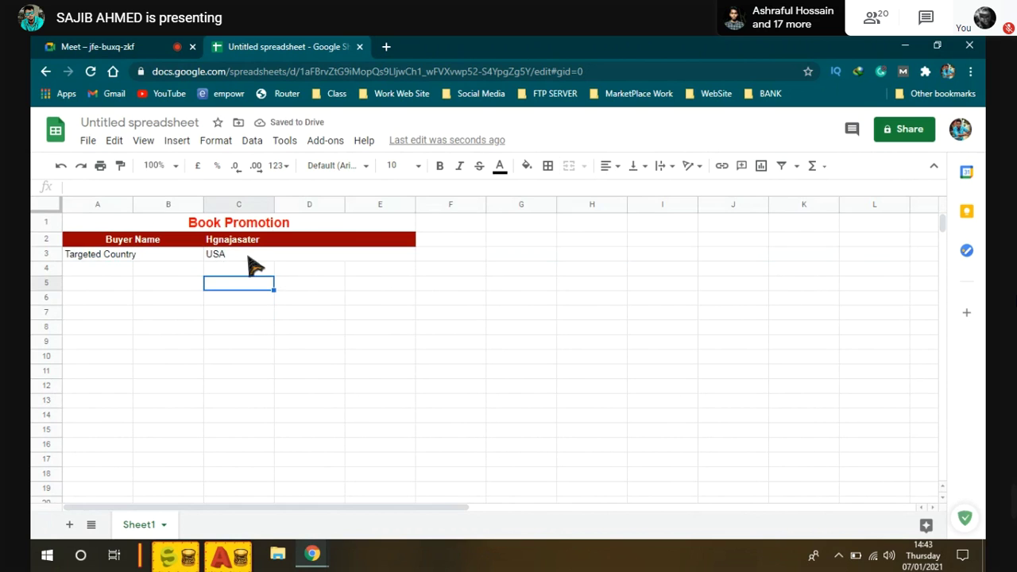
{"action": "left_click", "coordinate": [40, 253]}
{"action": "left_click", "coordinate": [440, 165]}
{"action": "left_click", "coordinate": [241, 301]}
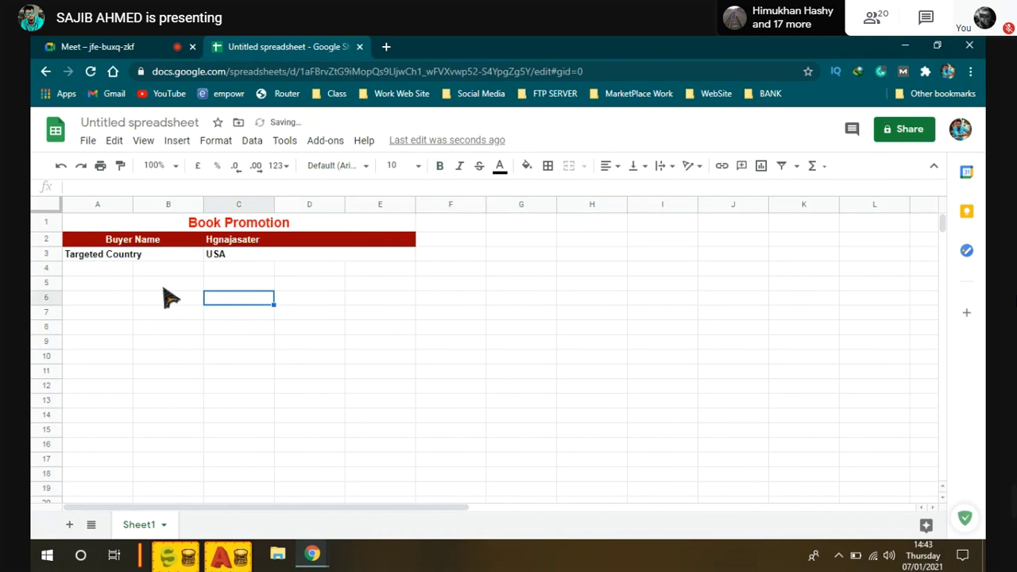
Step: Center the Targeted Country label horizontally within its merged cell
{"action": "left_click", "coordinate": [159, 254]}
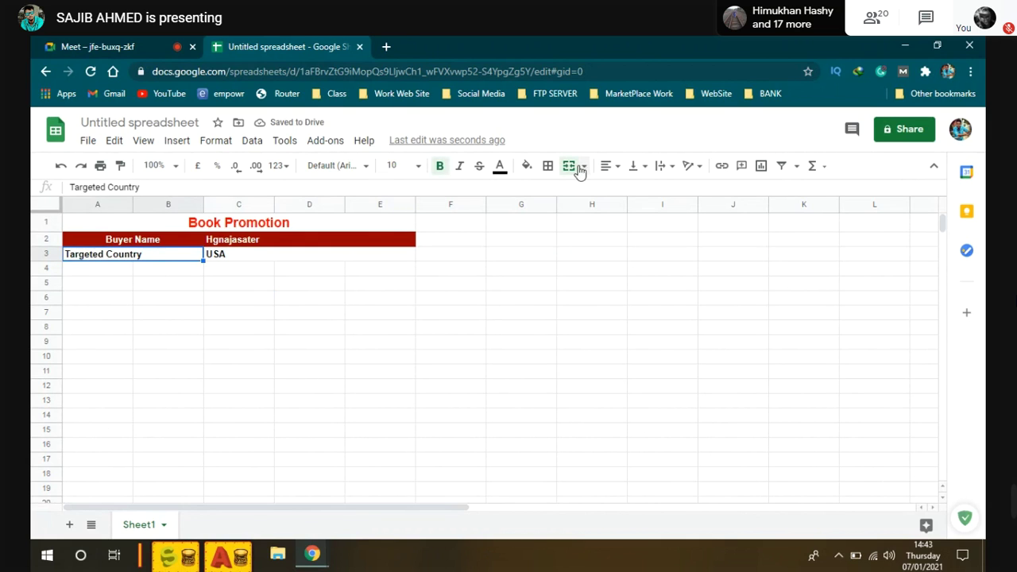
{"action": "left_click", "coordinate": [608, 165]}
{"action": "left_click", "coordinate": [625, 189]}
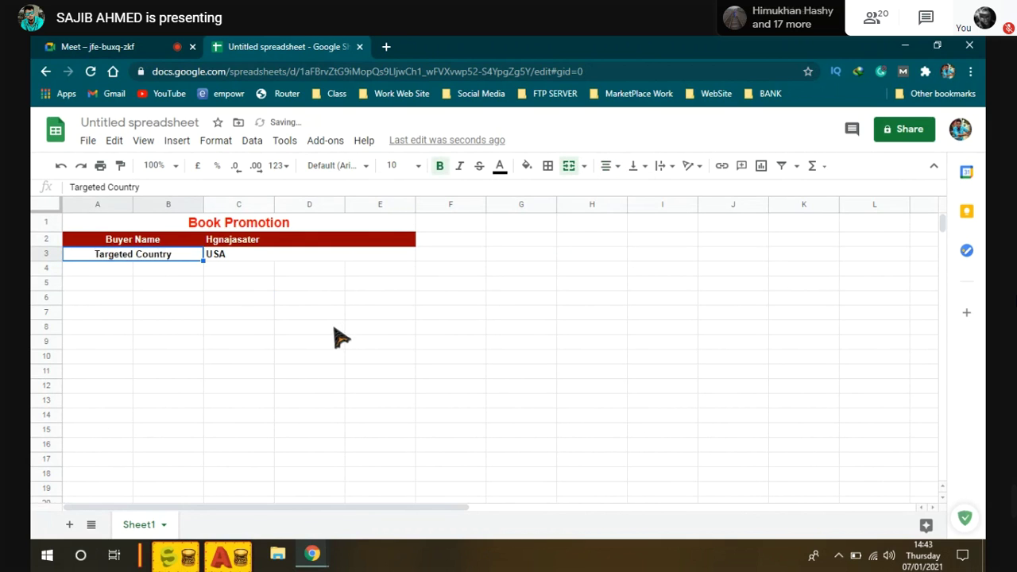
{"action": "left_click", "coordinate": [334, 330]}
{"action": "left_click", "coordinate": [240, 256]}
{"action": "left_click", "coordinate": [250, 315]}
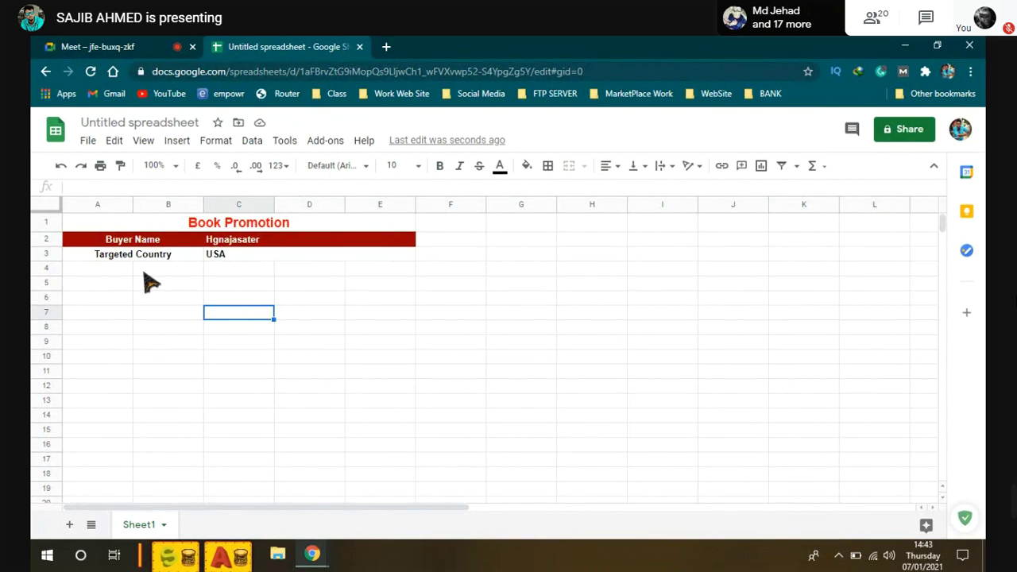
Step: Enter the headings Page Name in A4 and Page Member in B4
{"action": "left_click", "coordinate": [93, 272]}
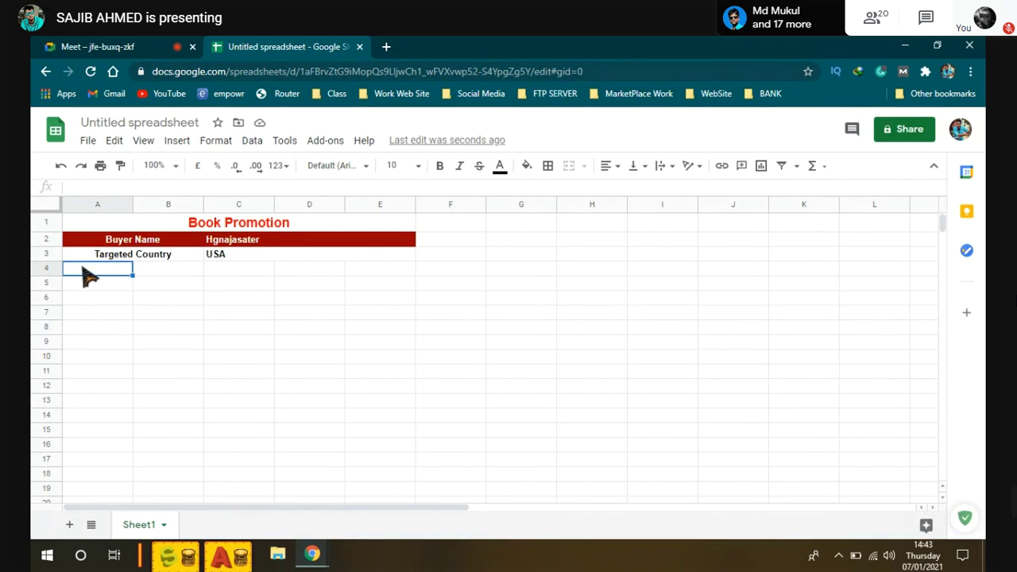
{"action": "double_click", "coordinate": [92, 270]}
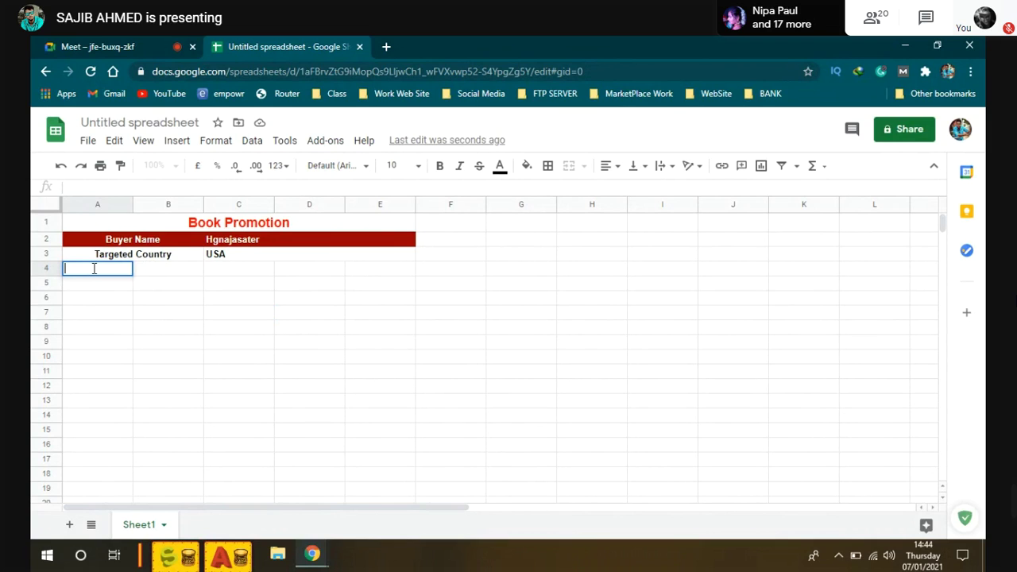
{"action": "type", "text": "Page B"}
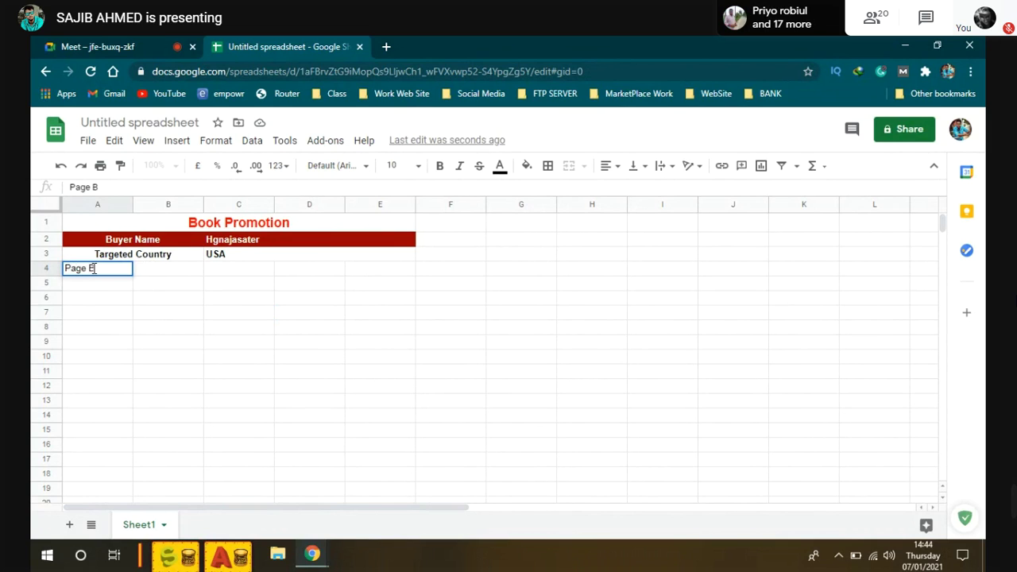
{"action": "key", "text": "BackSpace"}
{"action": "type", "text": "Name"}
{"action": "left_click", "coordinate": [170, 270]}
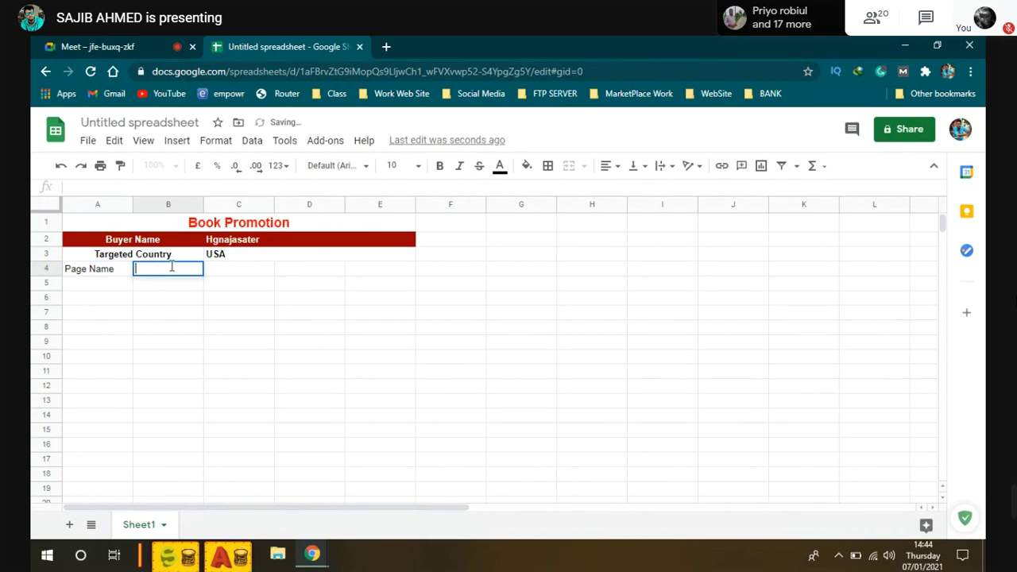
{"action": "type", "text": "Page"}
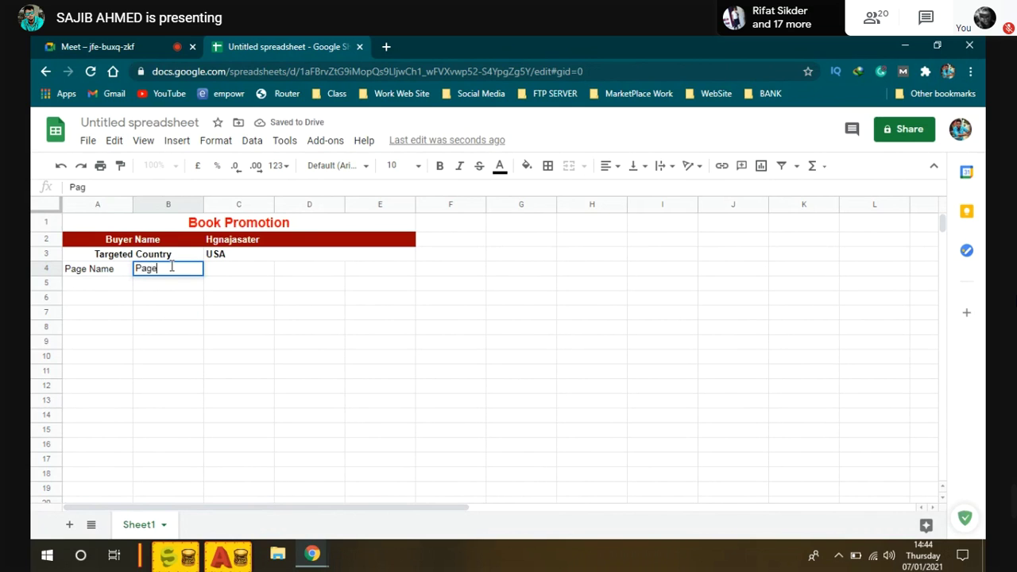
{"action": "type", "text": " Member"}
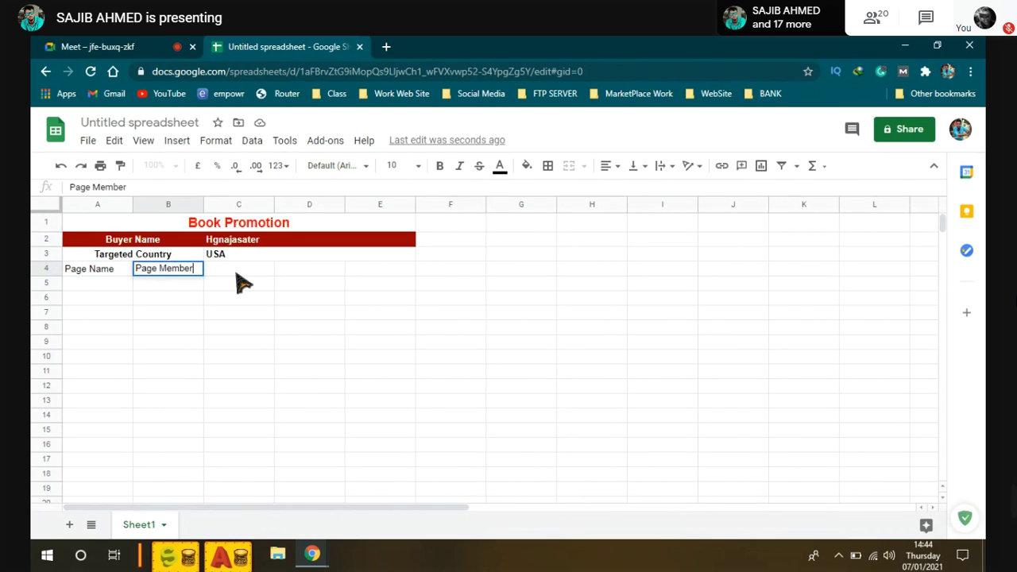
{"action": "left_click", "coordinate": [237, 273]}
Step: Enter Social Media, Post Link and Post Screenshort in C4 through E4
{"action": "double_click", "coordinate": [237, 270]}
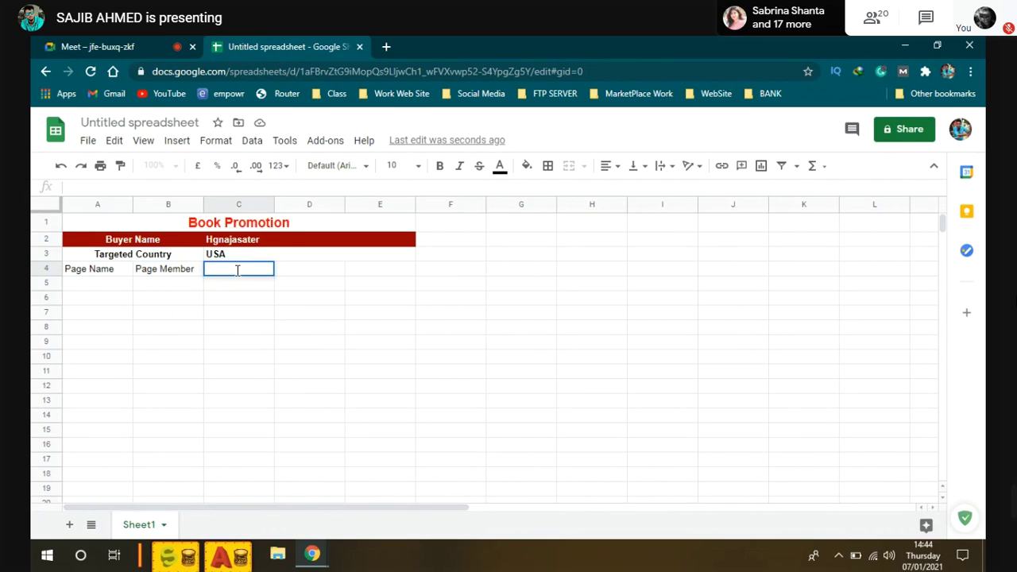
{"action": "type", "text": "Social Media"}
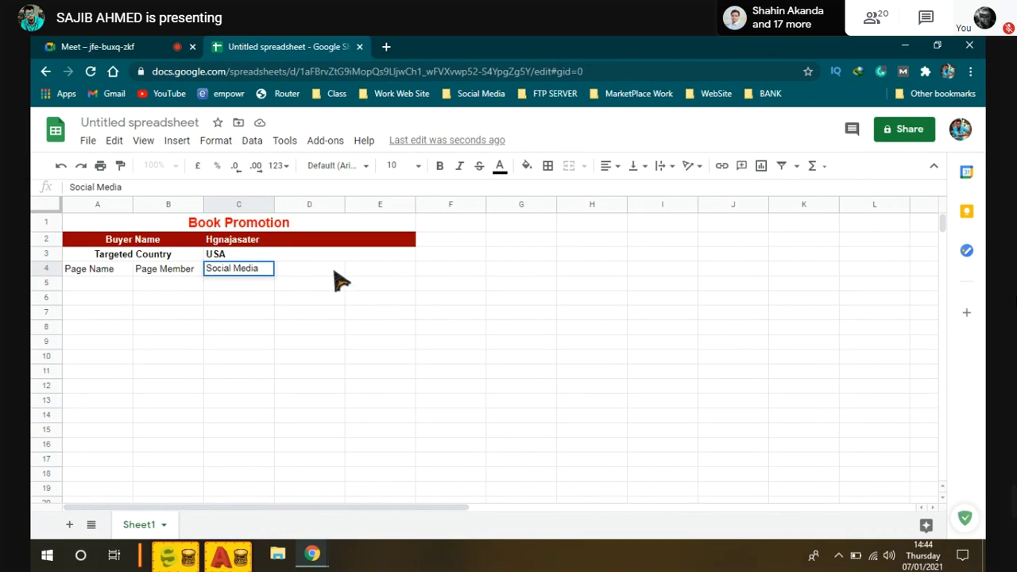
{"action": "double_click", "coordinate": [305, 268]}
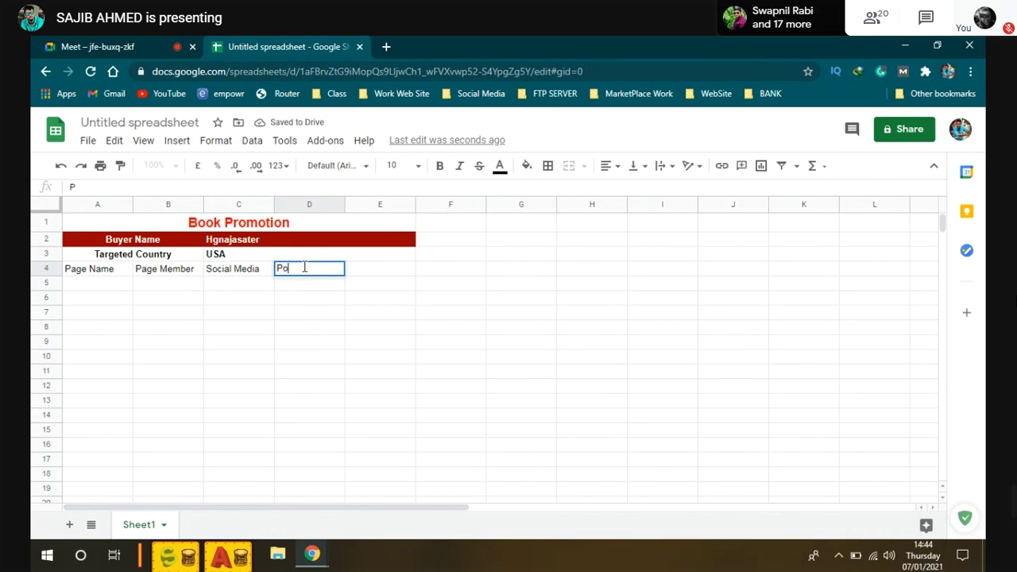
{"action": "type", "text": "Post Link"}
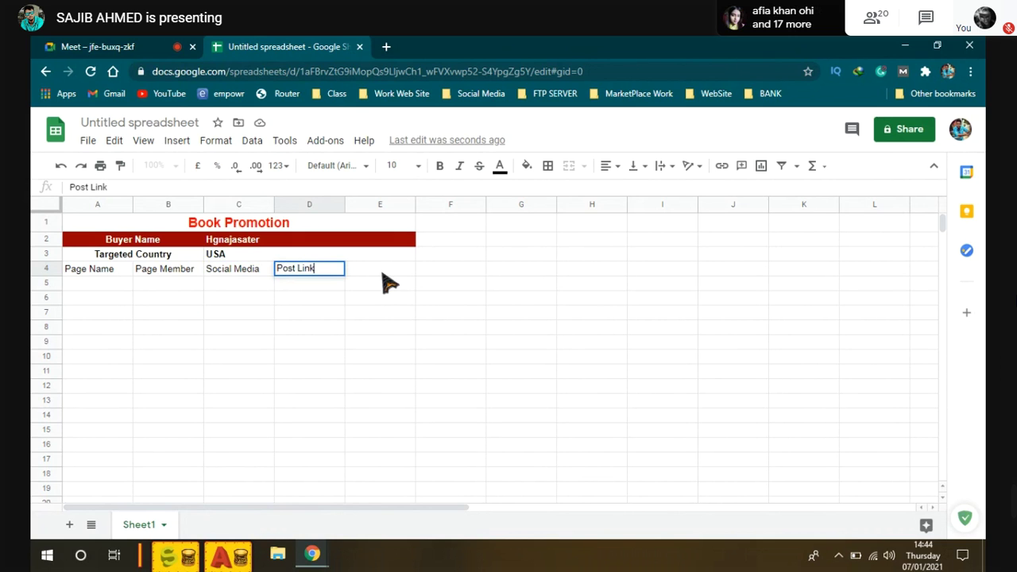
{"action": "key", "text": "Tab"}
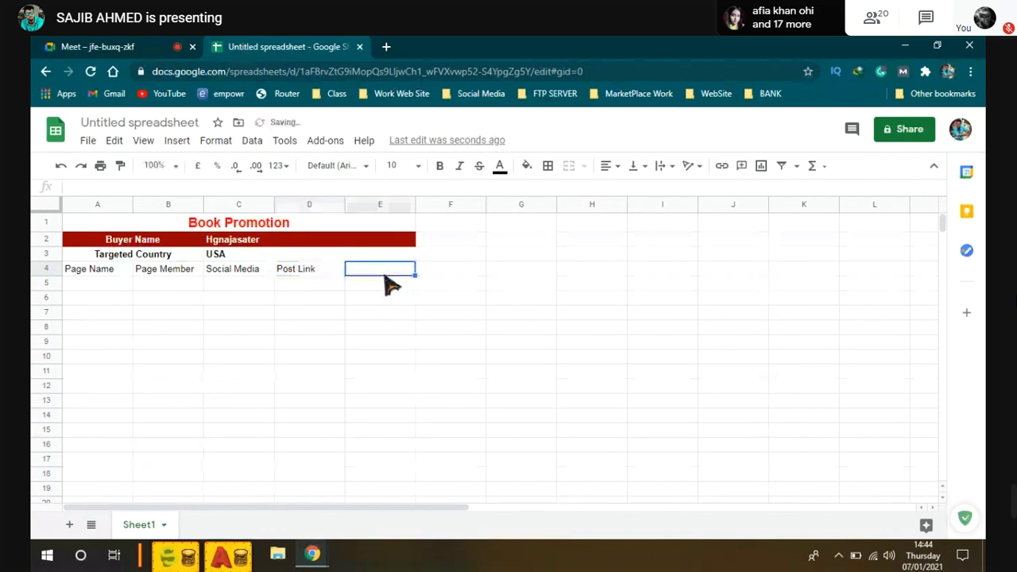
{"action": "double_click", "coordinate": [379, 269]}
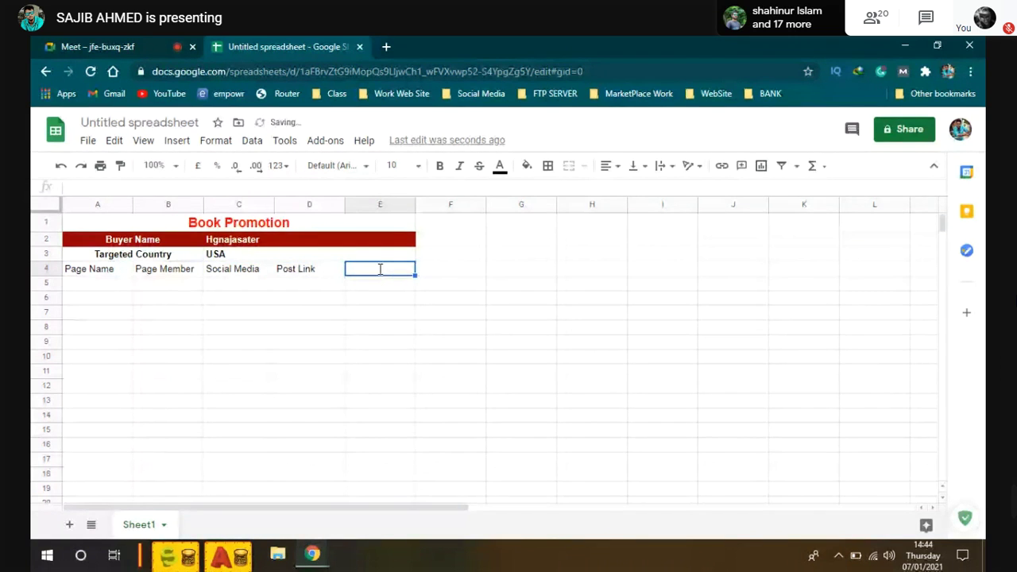
{"action": "type", "text": "Post "}
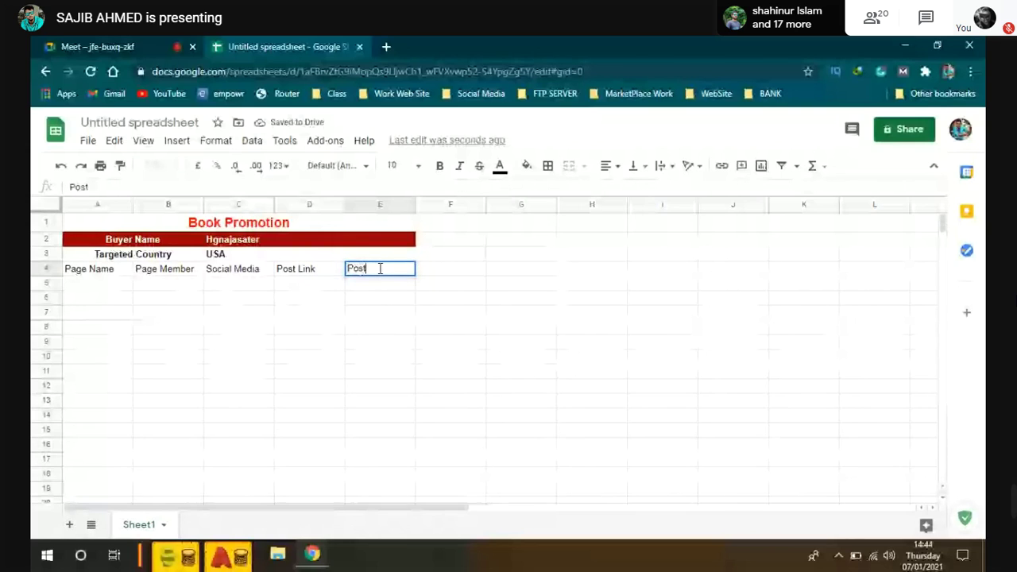
{"action": "type", "text": "S"}
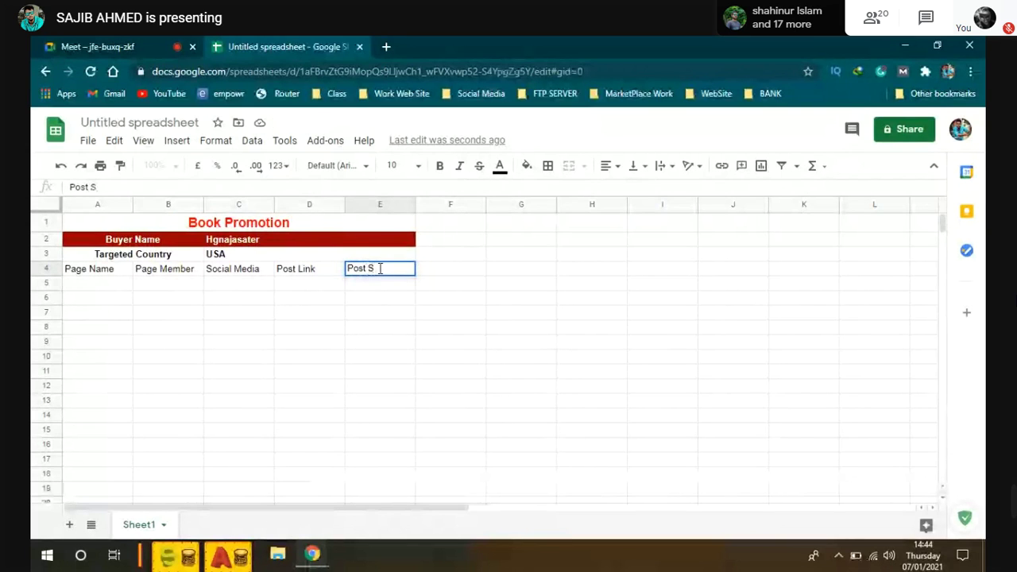
{"action": "type", "text": "creenshort"}
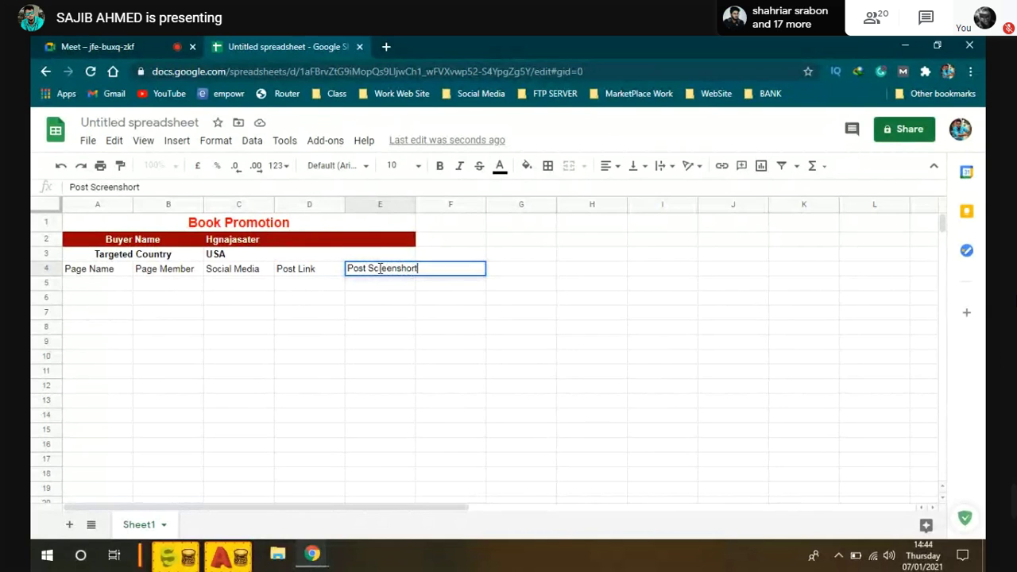
{"action": "left_click", "coordinate": [374, 327]}
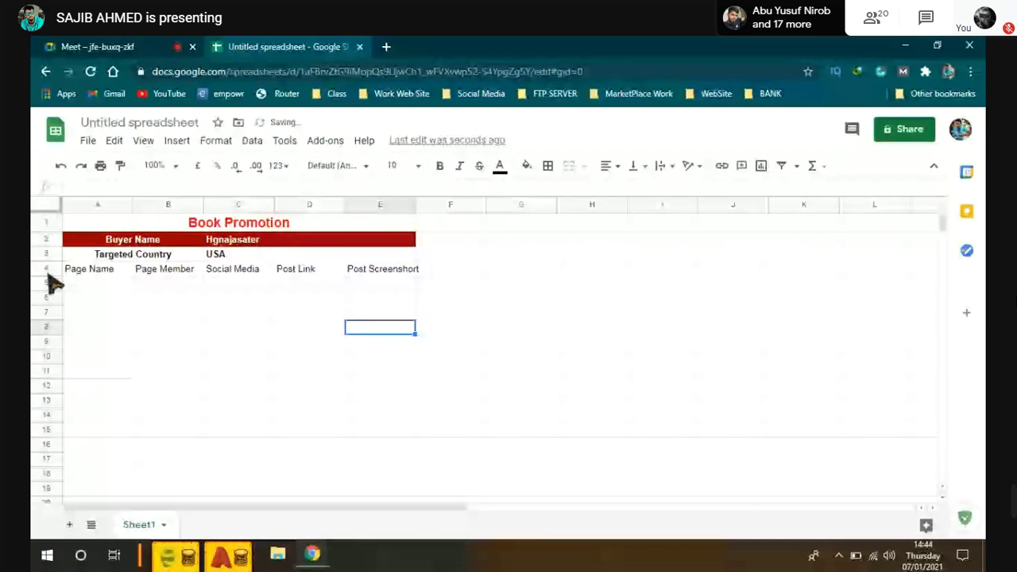
Step: Make the row 4 headings bold and centered
{"action": "left_click", "coordinate": [46, 271]}
{"action": "left_click", "coordinate": [440, 166]}
{"action": "left_click", "coordinate": [609, 166]}
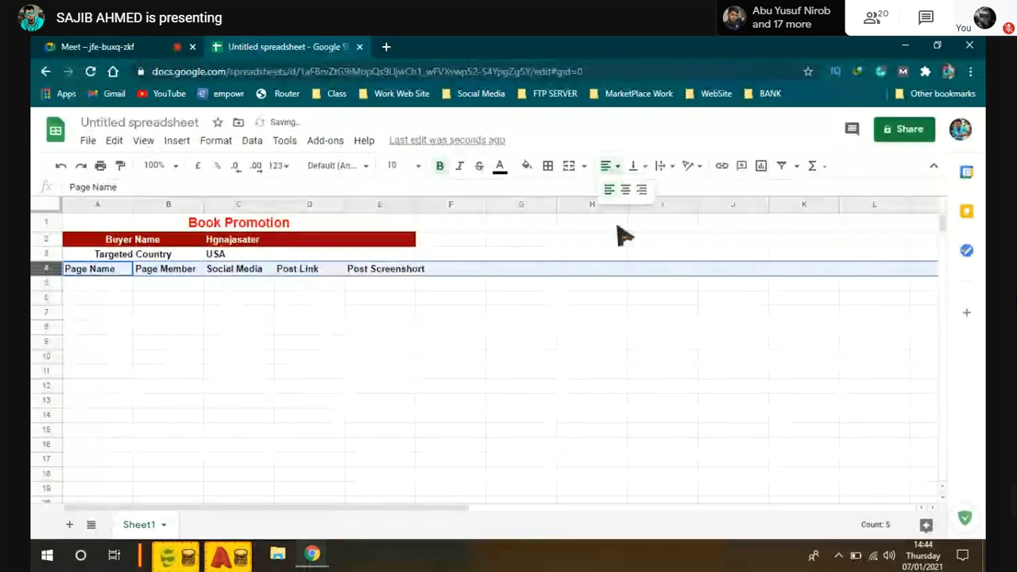
{"action": "left_click", "coordinate": [624, 191]}
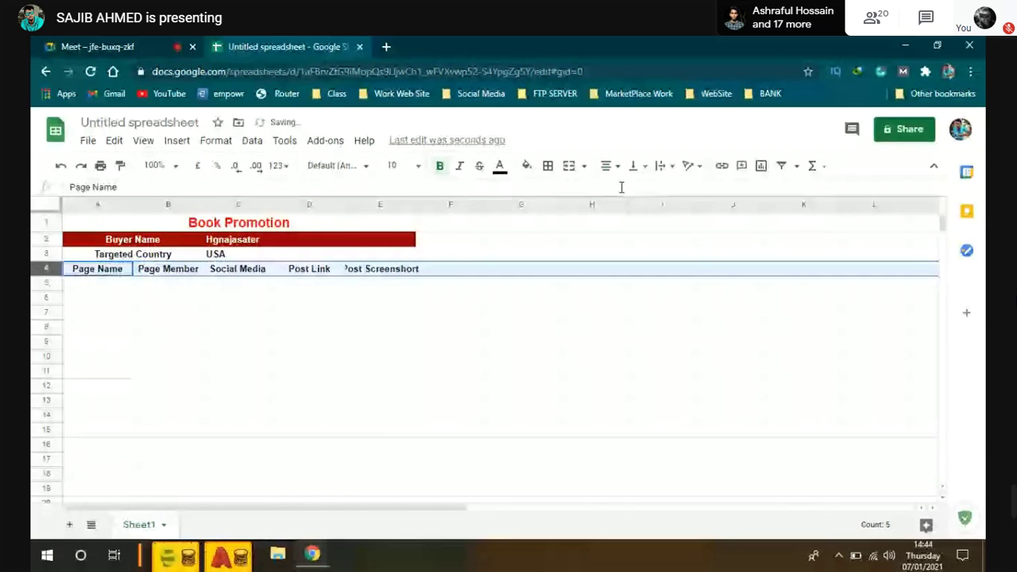
{"action": "left_click", "coordinate": [244, 329]}
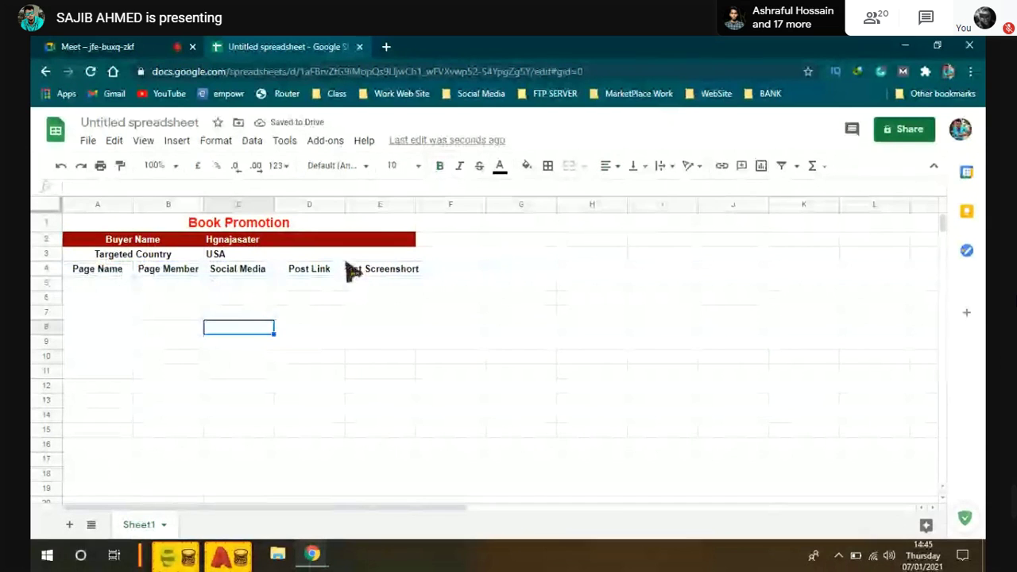
Step: Widen column E to fit Post Screenshort and widen column A
{"action": "left_click_drag", "start_coordinate": [415, 204], "coordinate": [519, 204]}
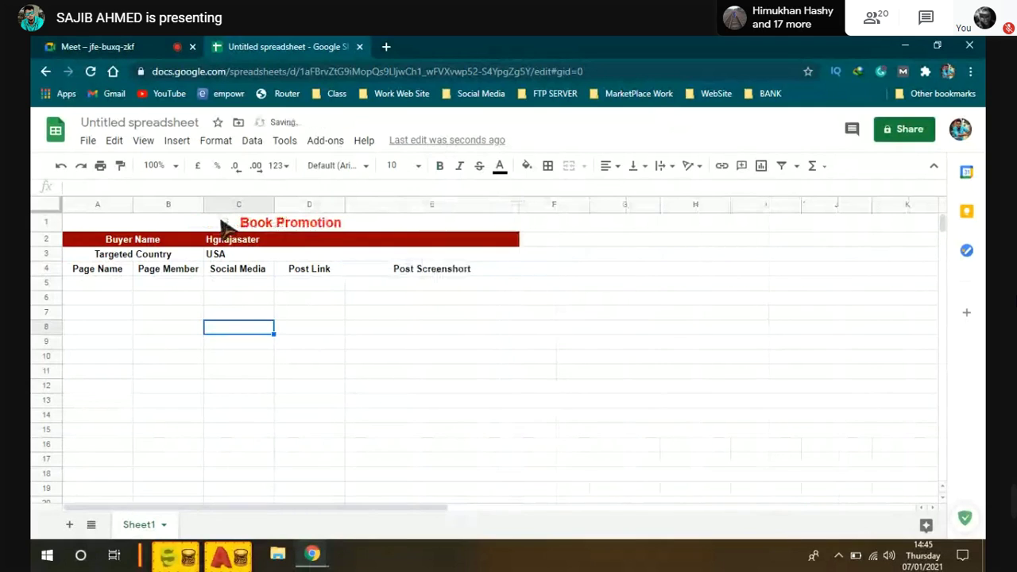
{"action": "left_click_drag", "start_coordinate": [201, 205], "coordinate": [204, 204]}
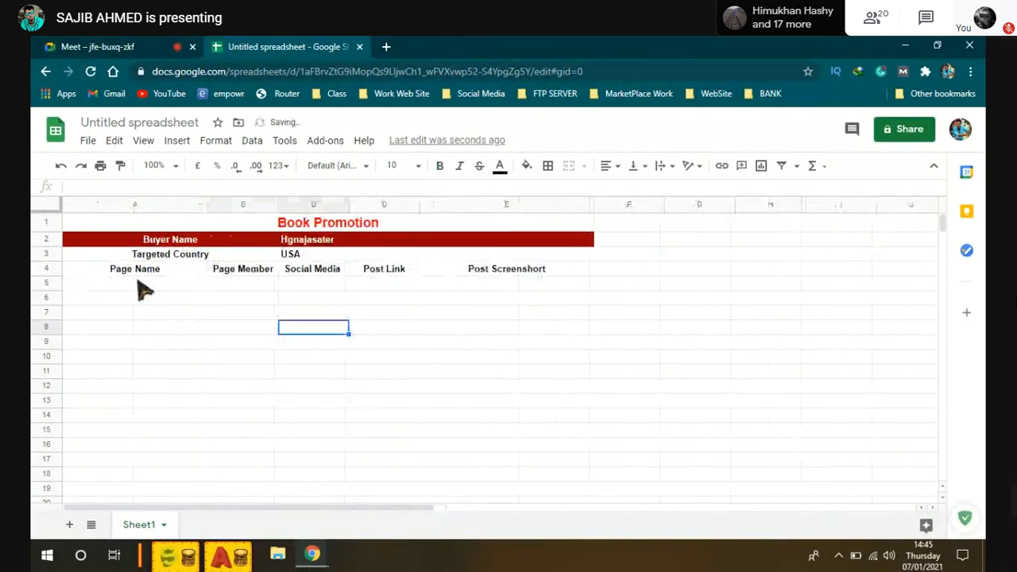
{"action": "double_click", "coordinate": [147, 284]}
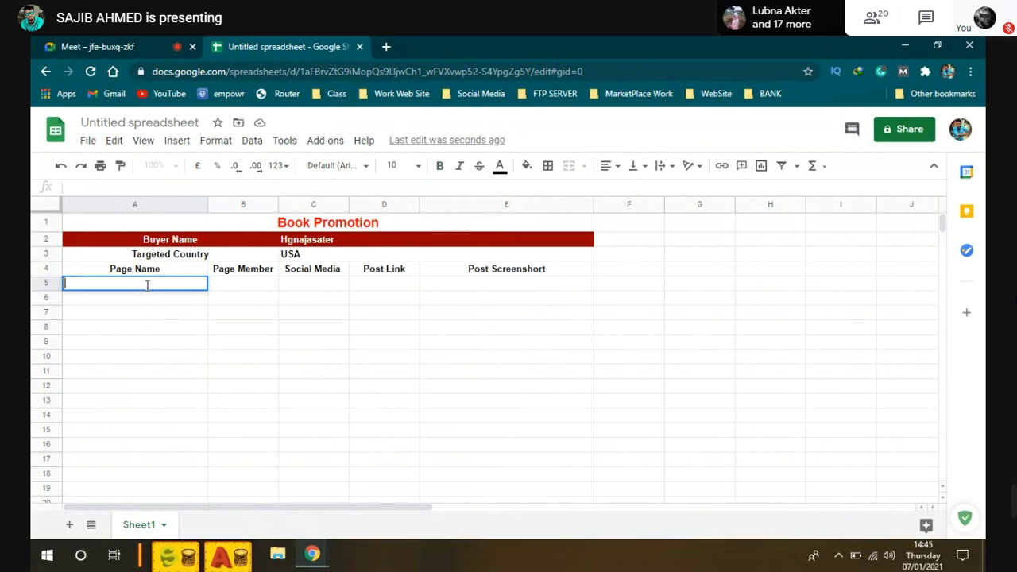
Step: Enter Buy Sell USA in A5, select B5, then switch to the Google Meet tab
{"action": "type", "text": "Buy Sell USA"}
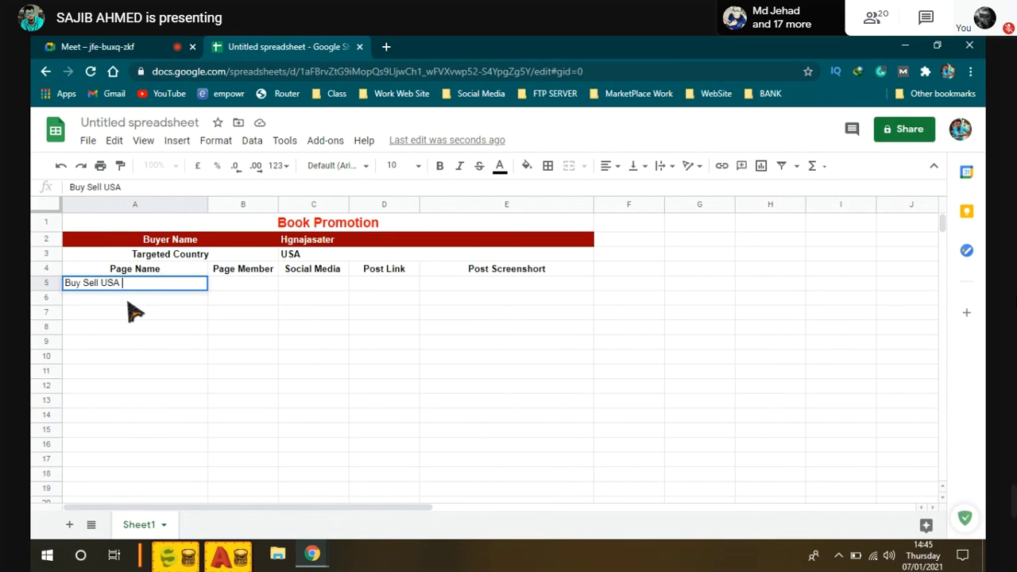
{"action": "key", "text": "Return"}
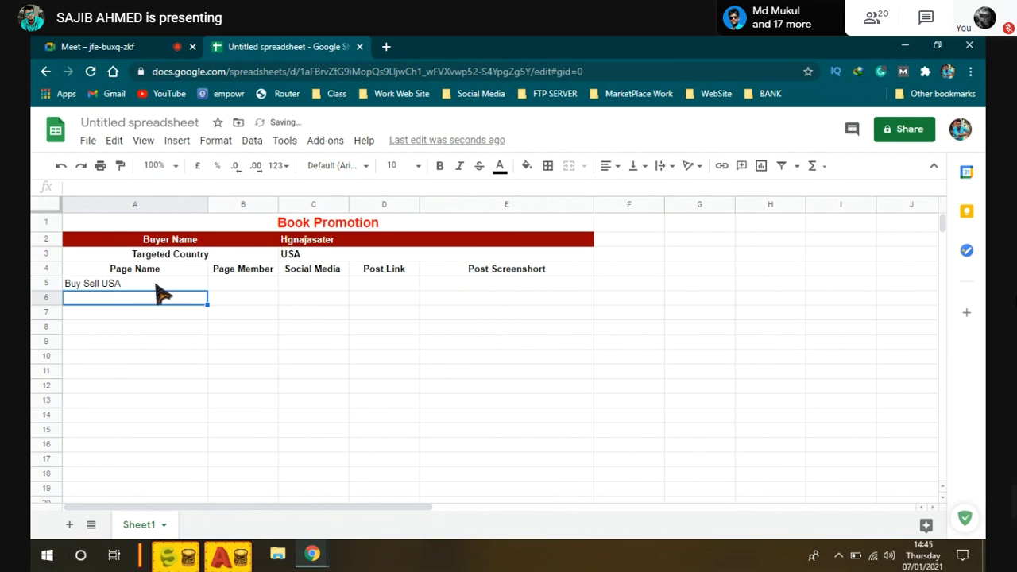
{"action": "left_click", "coordinate": [271, 284]}
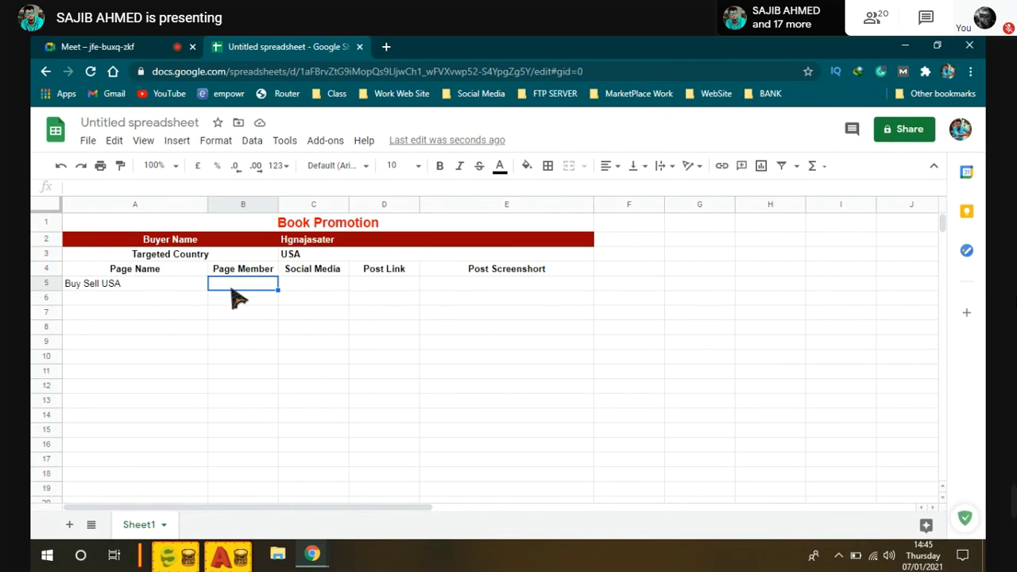
{"action": "key", "text": "ctrl+1"}
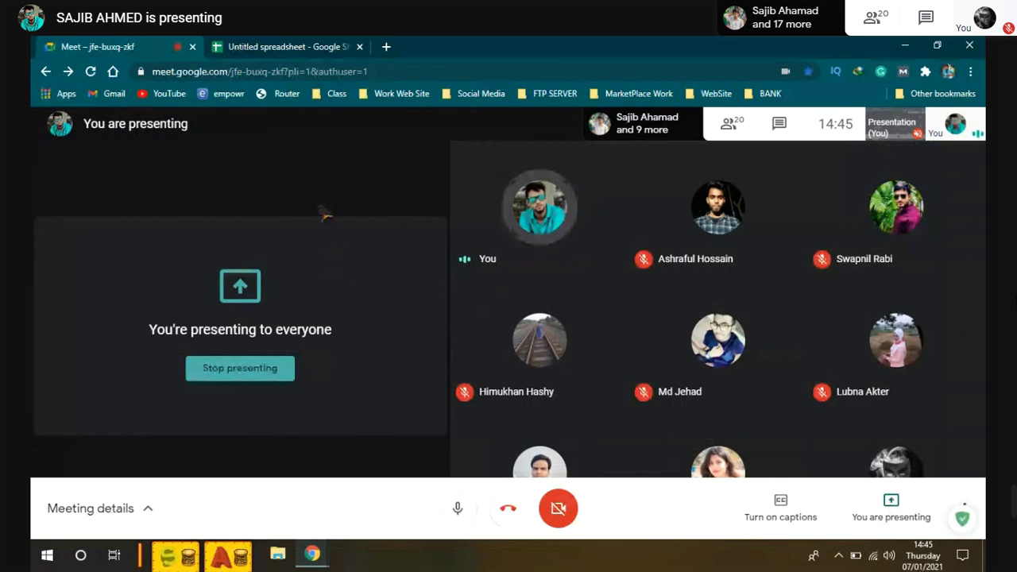
{"action": "left_click", "coordinate": [295, 47]}
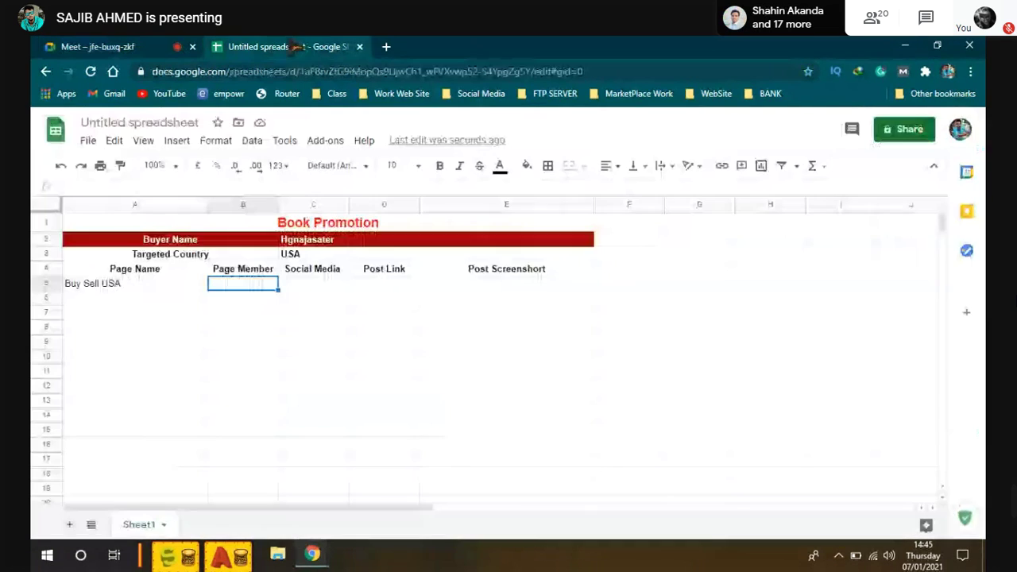
{"action": "left_click", "coordinate": [98, 47]}
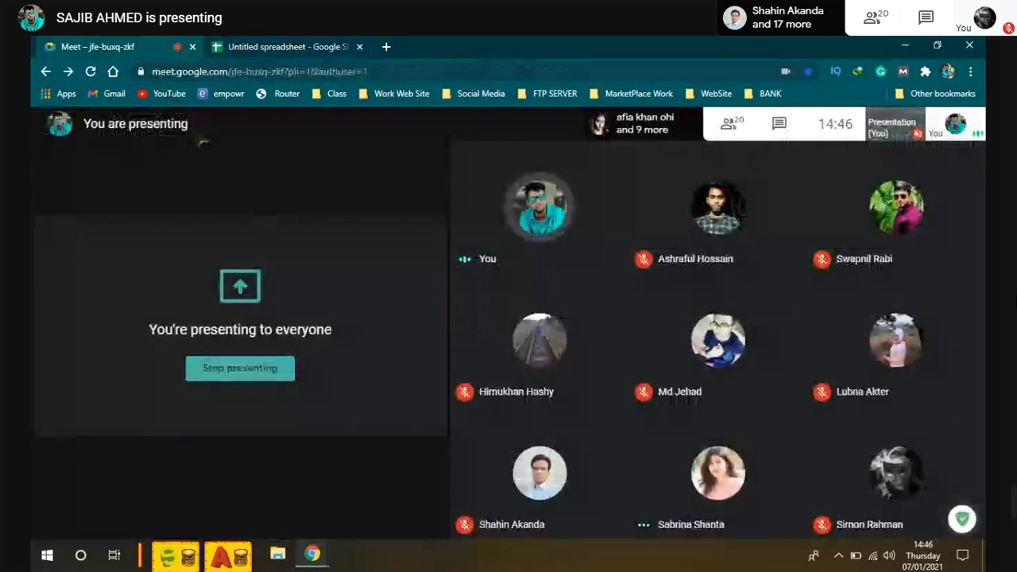
{"action": "left_click", "coordinate": [258, 47]}
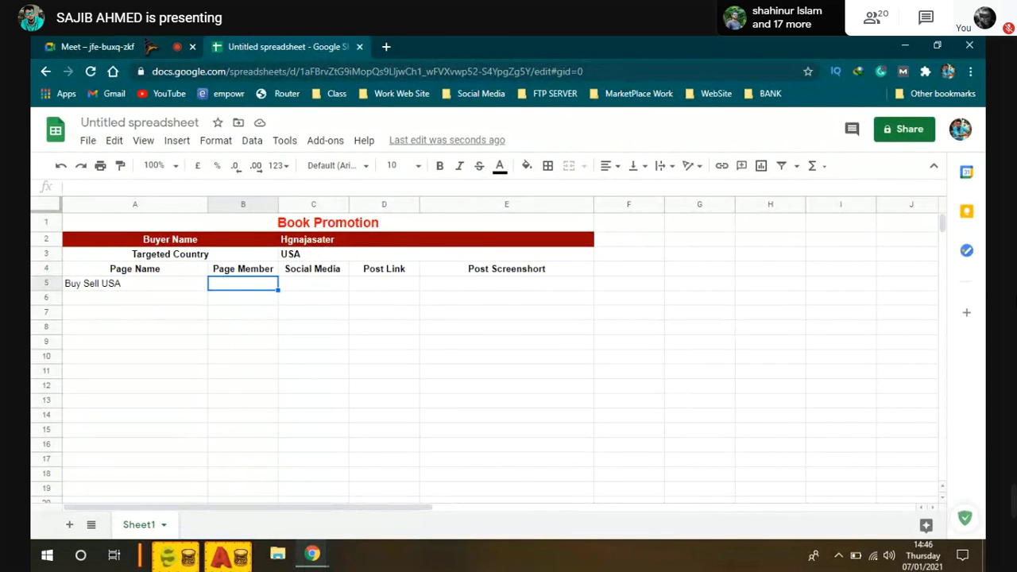
Step: Change the Page Member value in B5 from 9.8K to 99.8K
{"action": "double_click", "coordinate": [258, 284]}
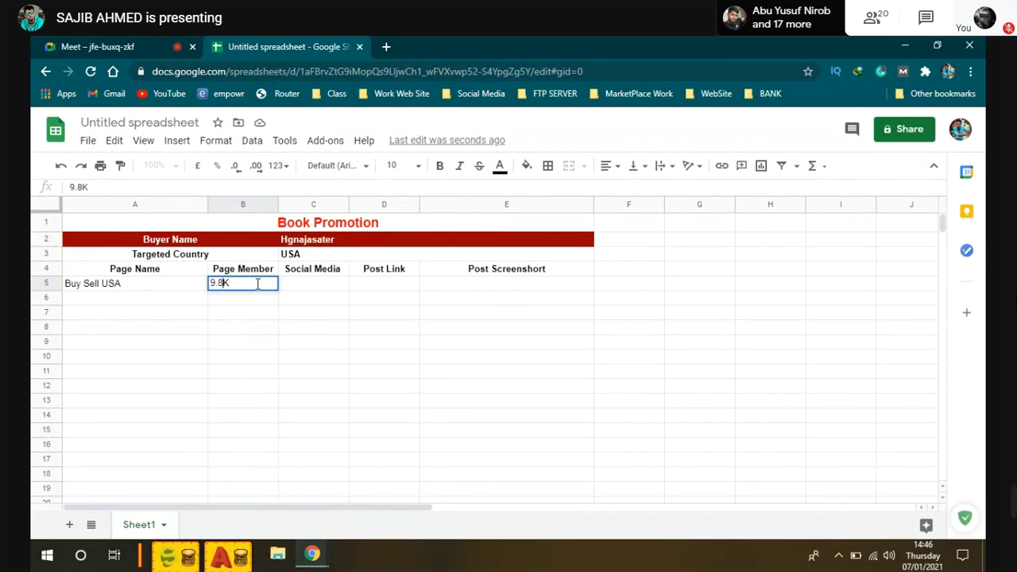
{"action": "left_click", "coordinate": [258, 284]}
{"action": "type", "text": "9"}
{"action": "left_click", "coordinate": [306, 289]}
Step: Enter Facebook in C5 and widen the Post Link column
{"action": "double_click", "coordinate": [305, 286]}
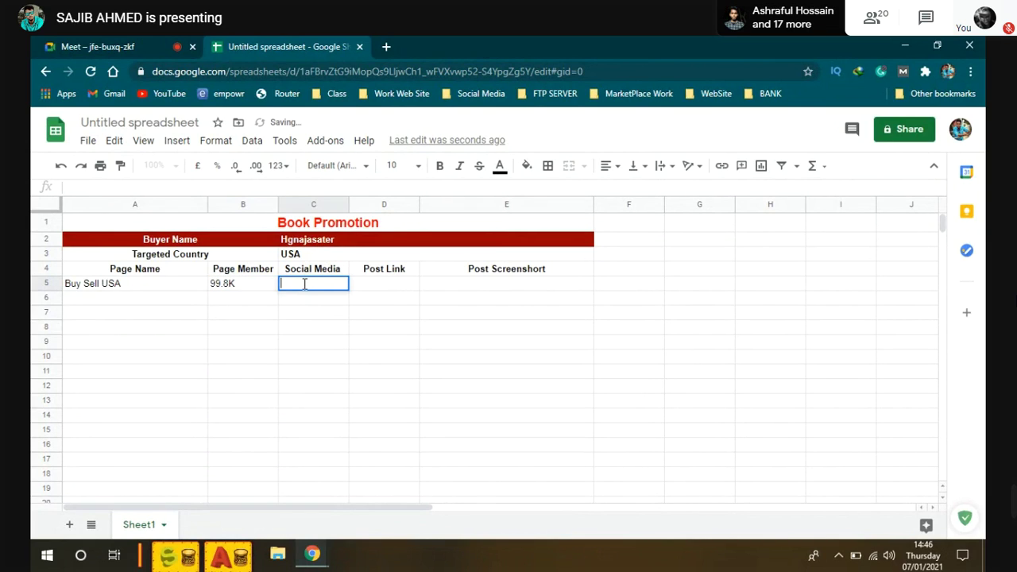
{"action": "type", "text": "Facebook"}
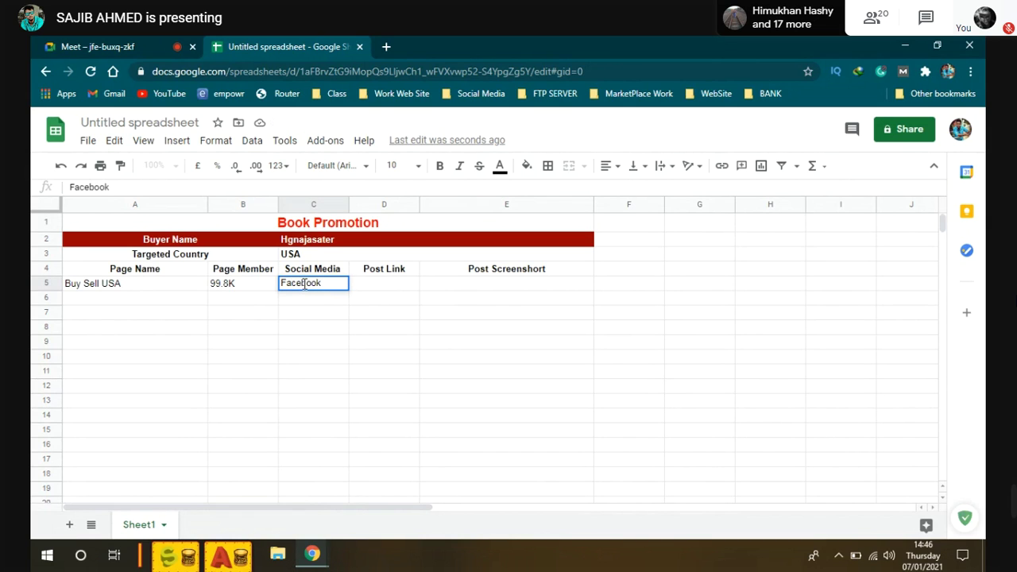
{"action": "left_click", "coordinate": [412, 283]}
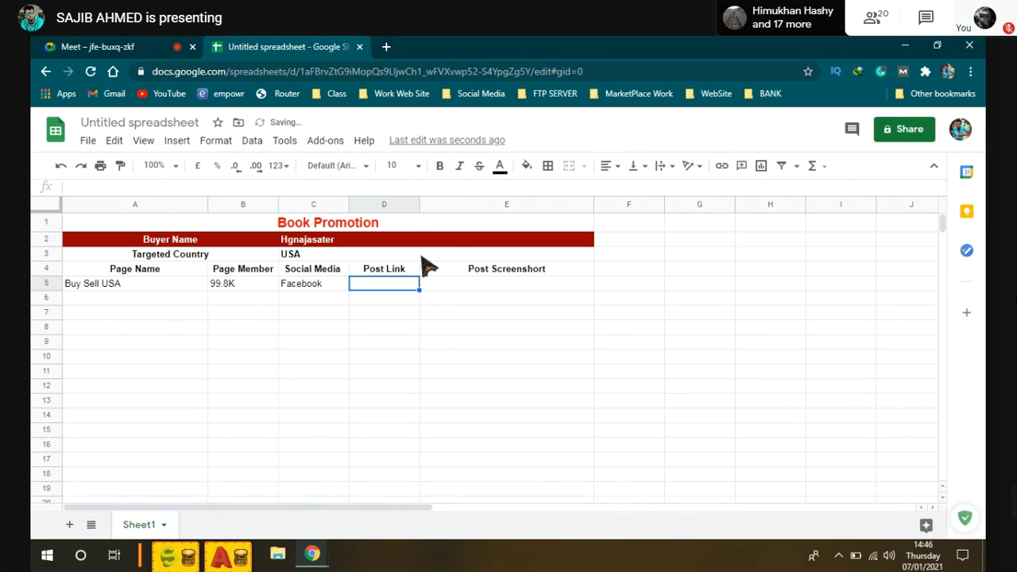
{"action": "left_click_drag", "start_coordinate": [419, 204], "coordinate": [497, 206]}
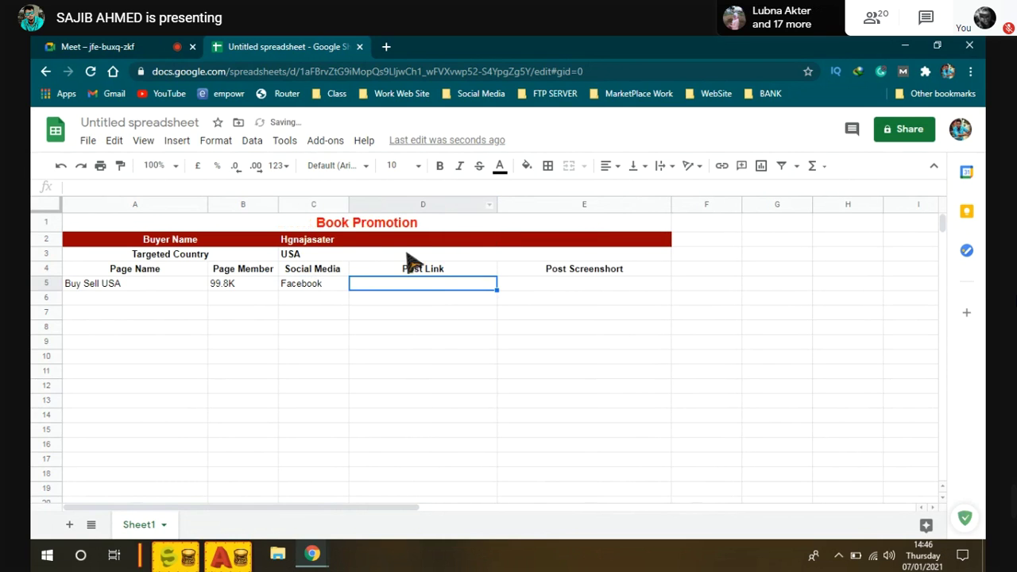
Step: Copy the spreadsheet's web address and paste it into D5
{"action": "left_click", "coordinate": [316, 71]}
{"action": "double_click", "coordinate": [395, 283]}
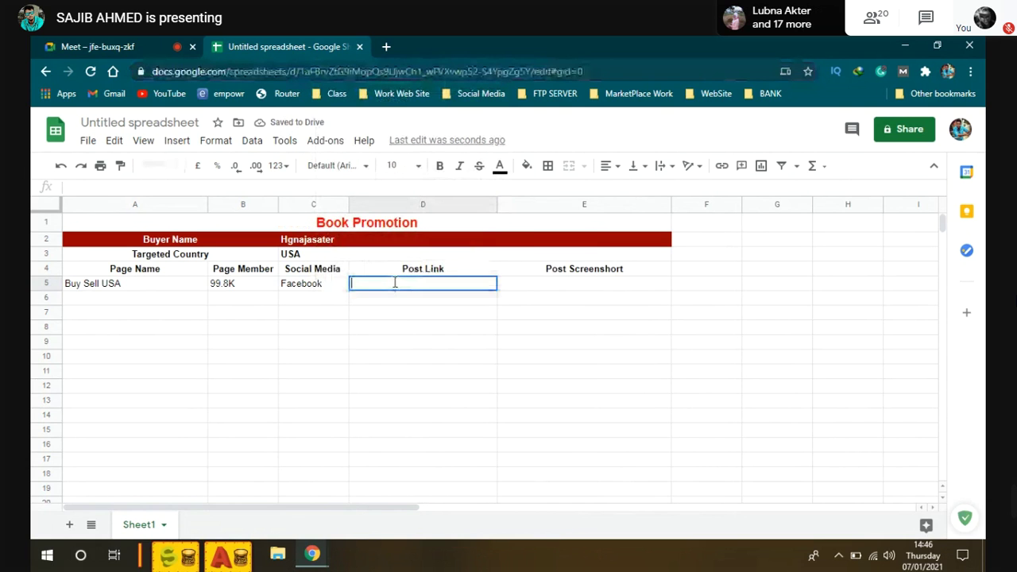
{"action": "right_click", "coordinate": [397, 284]}
{"action": "left_click", "coordinate": [453, 396]}
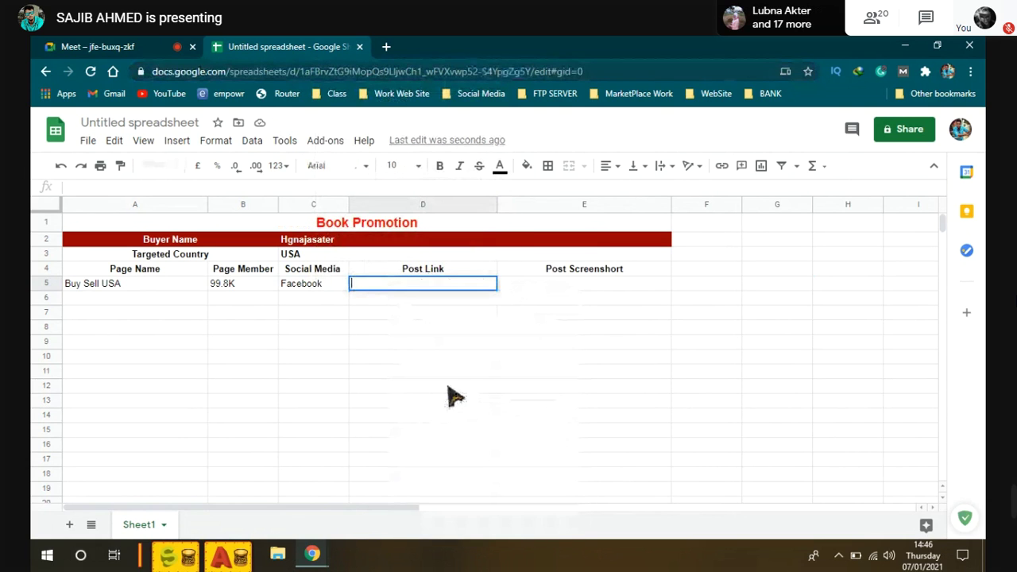
{"action": "left_click", "coordinate": [521, 356]}
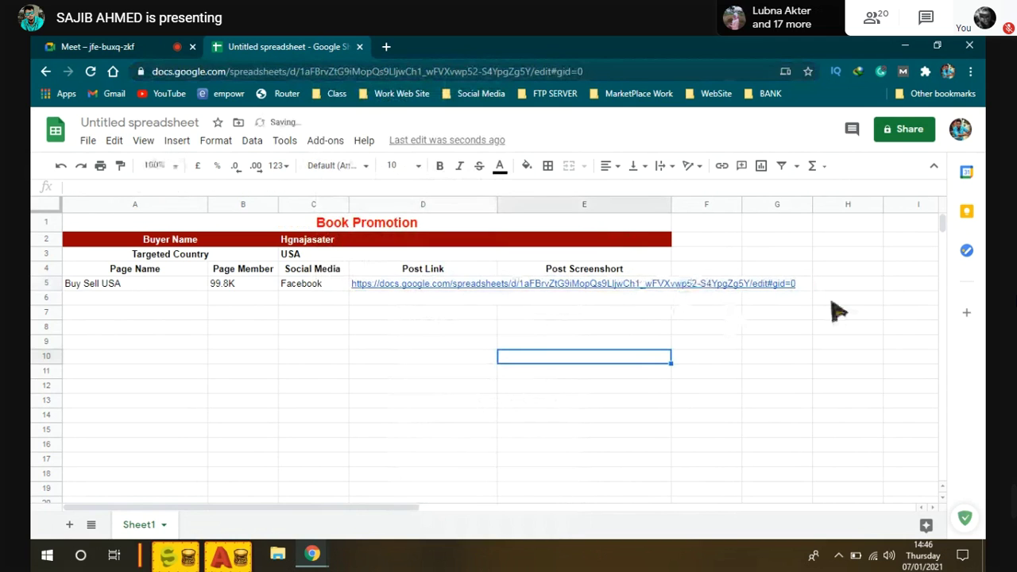
Step: Widen the Post Link column further, cut the address out of D5, and open a new tab
{"action": "left_click_drag", "start_coordinate": [498, 206], "coordinate": [813, 233]}
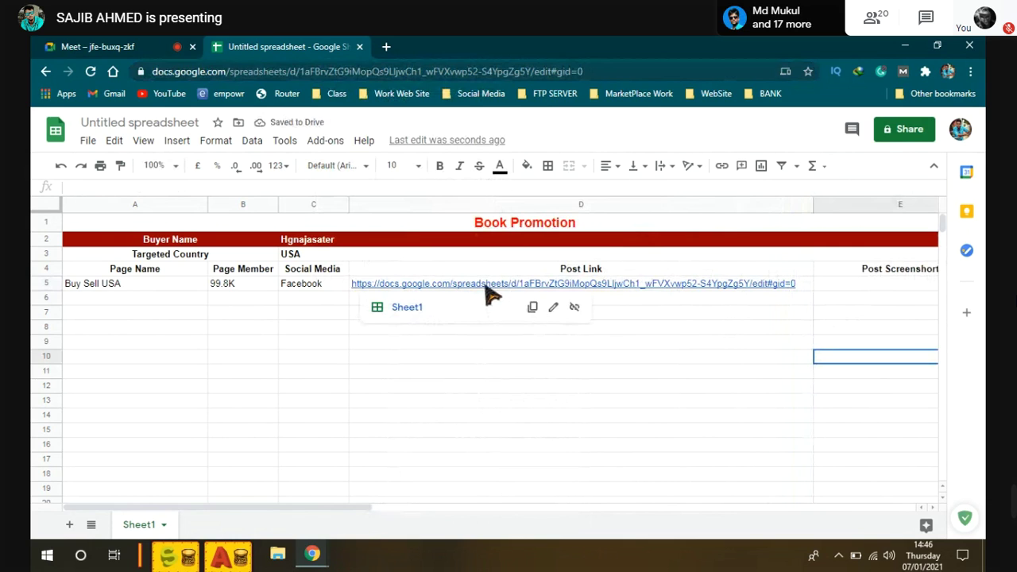
{"action": "double_click", "coordinate": [484, 288]}
{"action": "left_click_drag", "start_coordinate": [786, 283], "coordinate": [326, 278]}
{"action": "key", "text": "ctrl+x"}
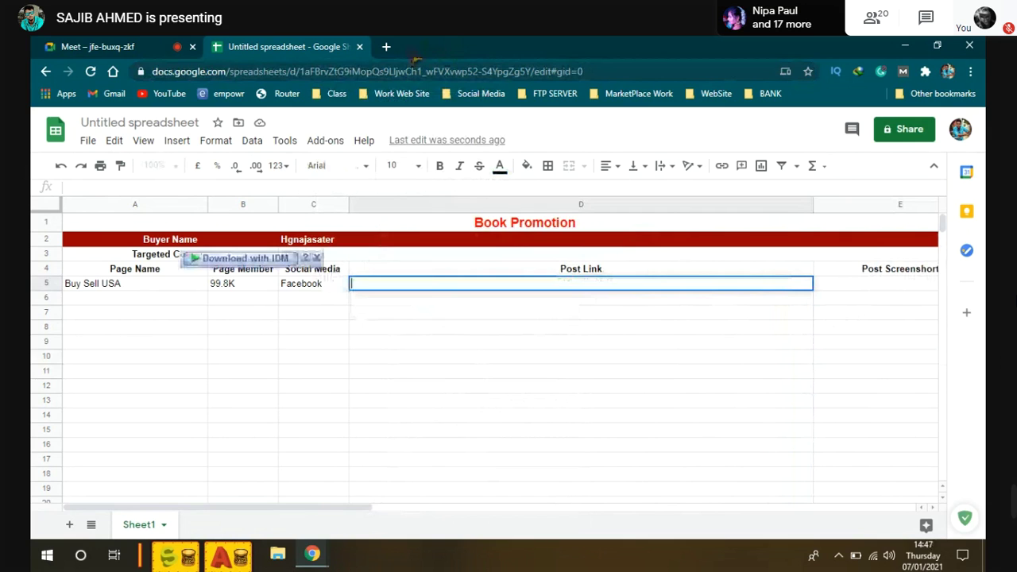
{"action": "left_click", "coordinate": [386, 46]}
Step: Search Google for 'short link' and scroll to the shorturl.at result
{"action": "left_click", "coordinate": [326, 71]}
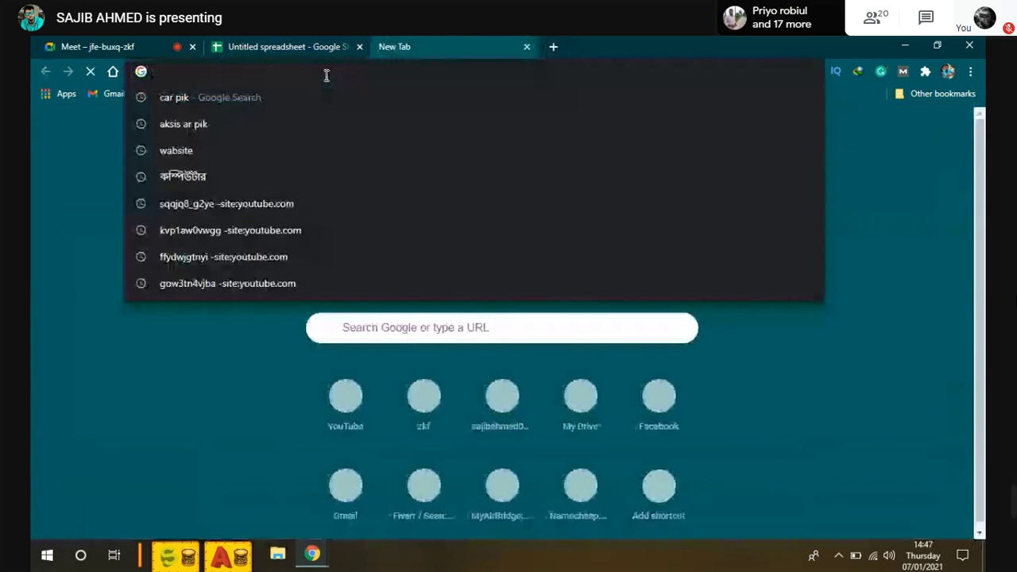
{"action": "type", "text": "sh"}
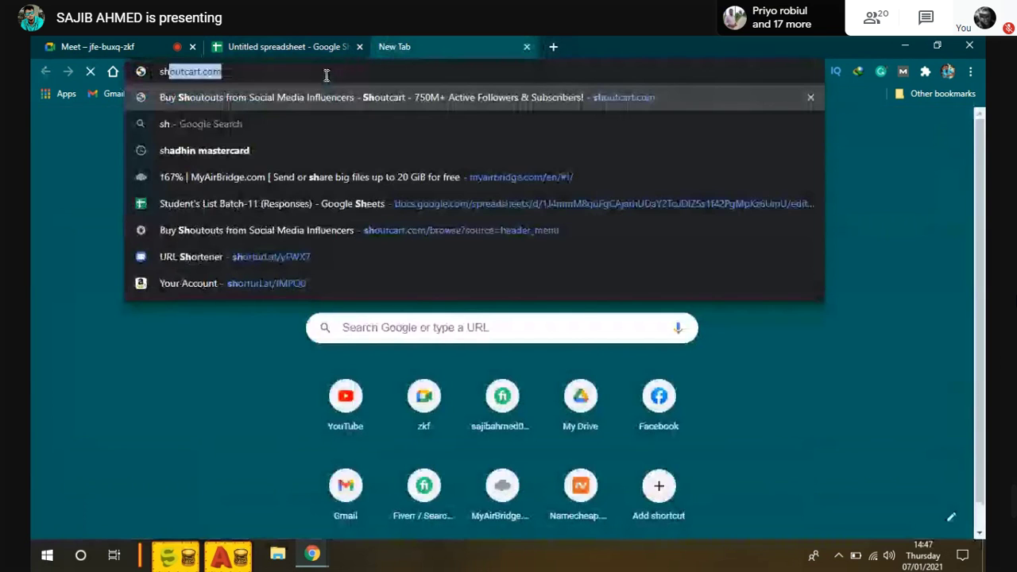
{"action": "type", "text": "ort link"}
{"action": "key", "text": "Return"}
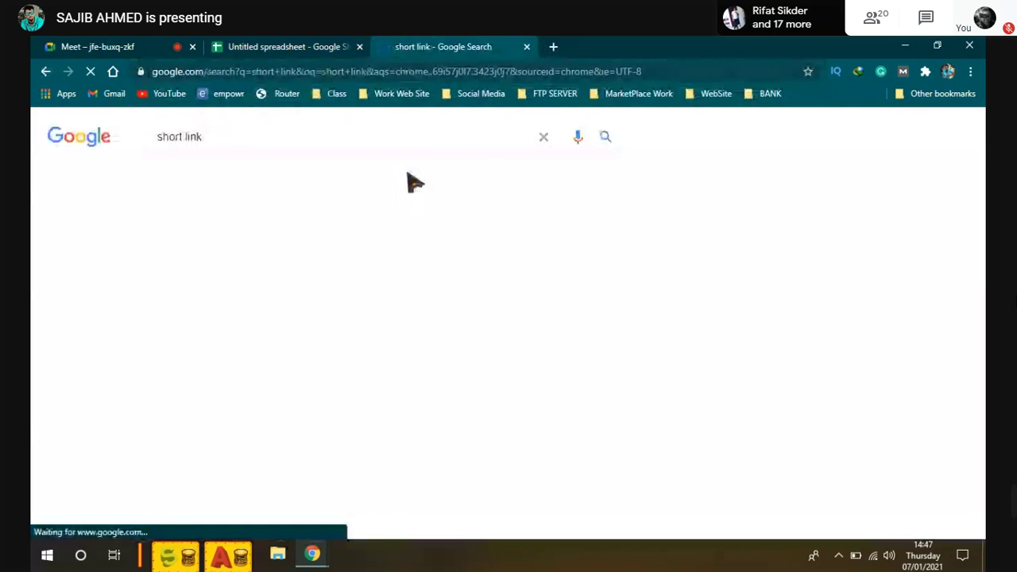
{"action": "scroll", "coordinate": [229, 334], "scroll_direction": "down", "scroll_amount": 5}
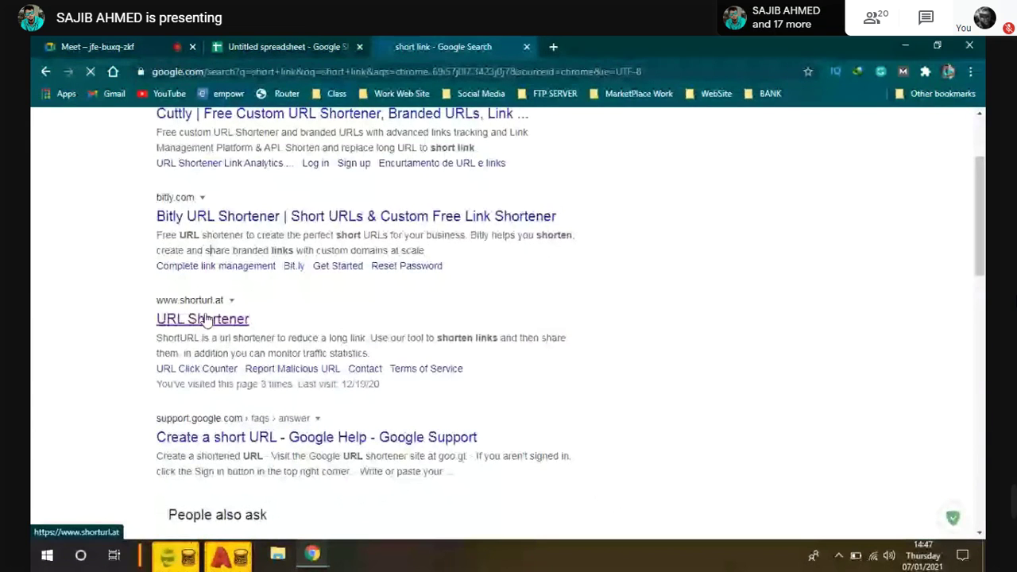
Step: Shorten the spreadsheet address on shorturl.at and paste the short link into D5
{"action": "left_click", "coordinate": [210, 318]}
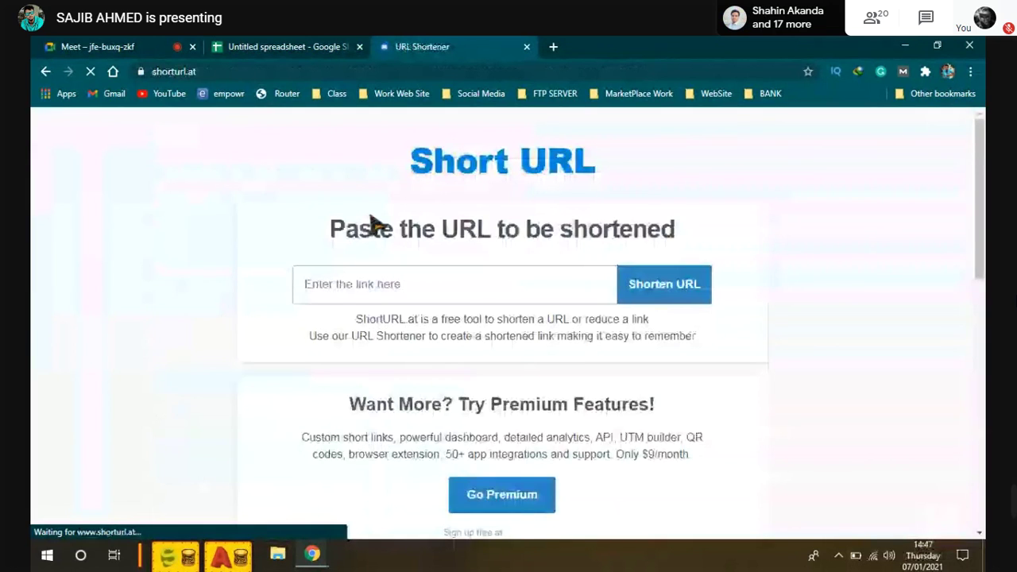
{"action": "right_click", "coordinate": [332, 275]}
{"action": "left_click", "coordinate": [391, 393]}
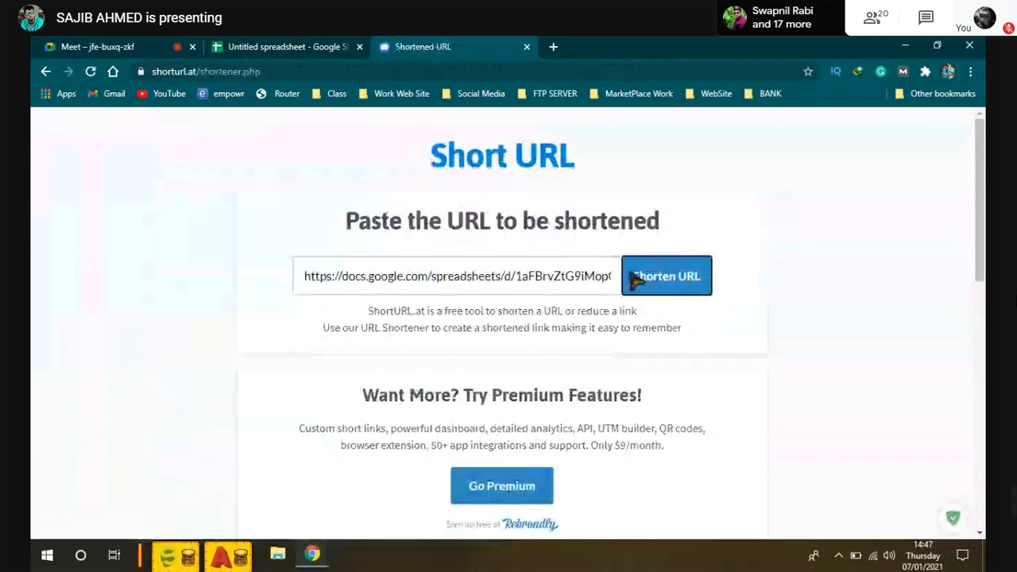
{"action": "scroll", "coordinate": [476, 238], "scroll_direction": "down", "scroll_amount": 2}
{"action": "left_click_drag", "start_coordinate": [461, 182], "coordinate": [340, 190]}
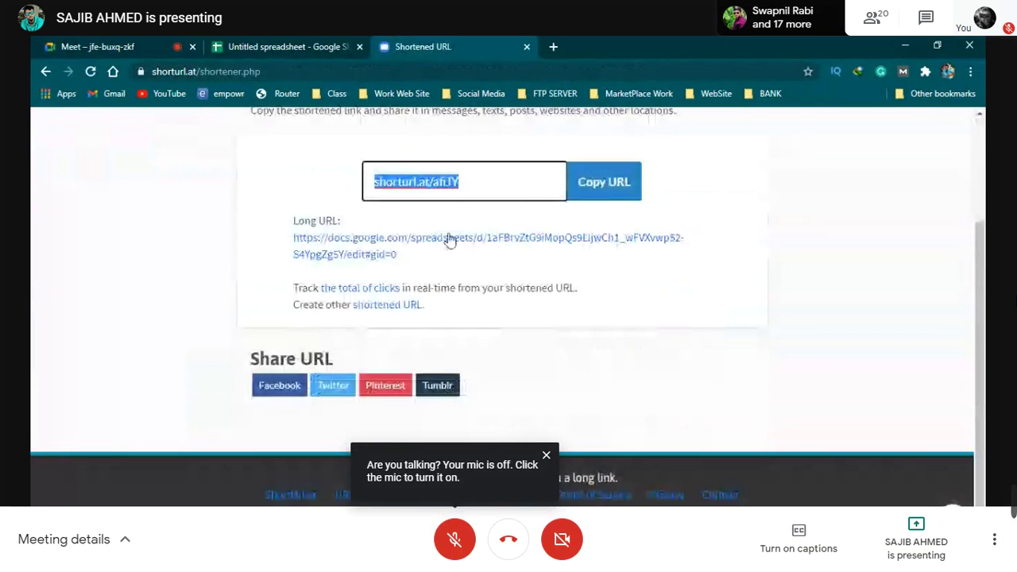
{"action": "left_click", "coordinate": [253, 47]}
{"action": "key", "text": "ctrl+v"}
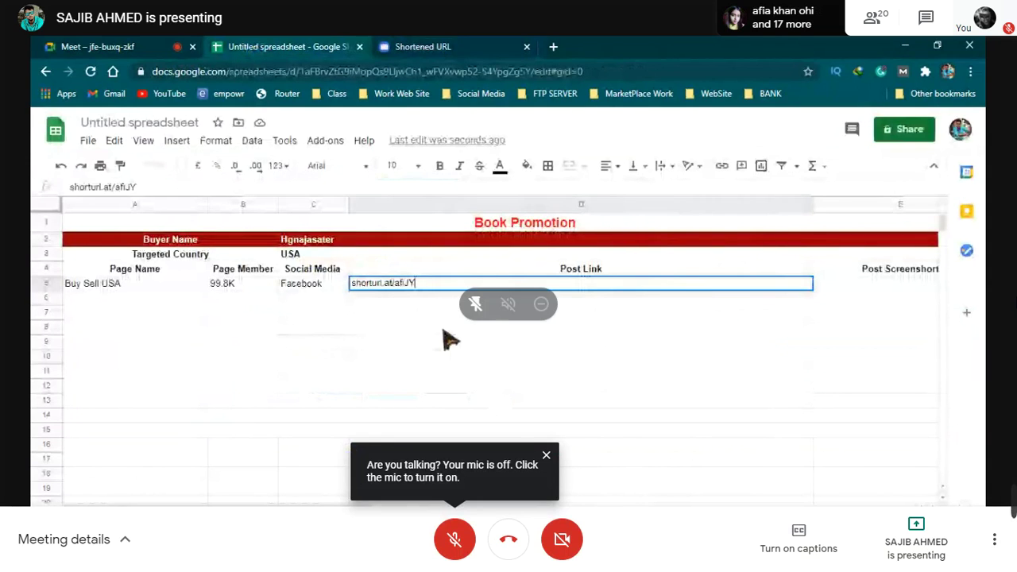
Step: Confirm the D5 link, narrow the Post Link column, and paste the short link into E5
{"action": "key", "text": "Return"}
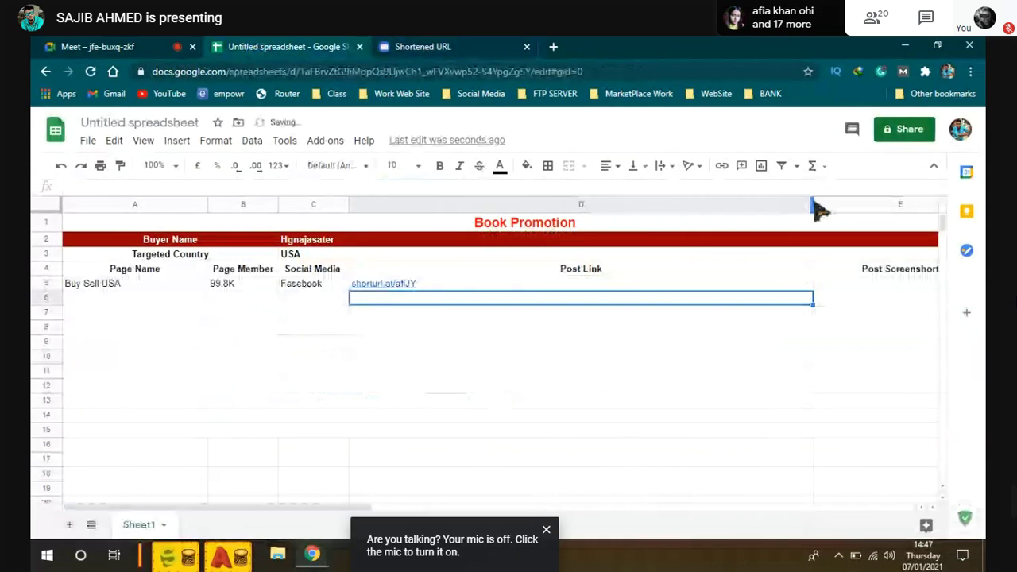
{"action": "left_click_drag", "start_coordinate": [814, 205], "coordinate": [436, 213]}
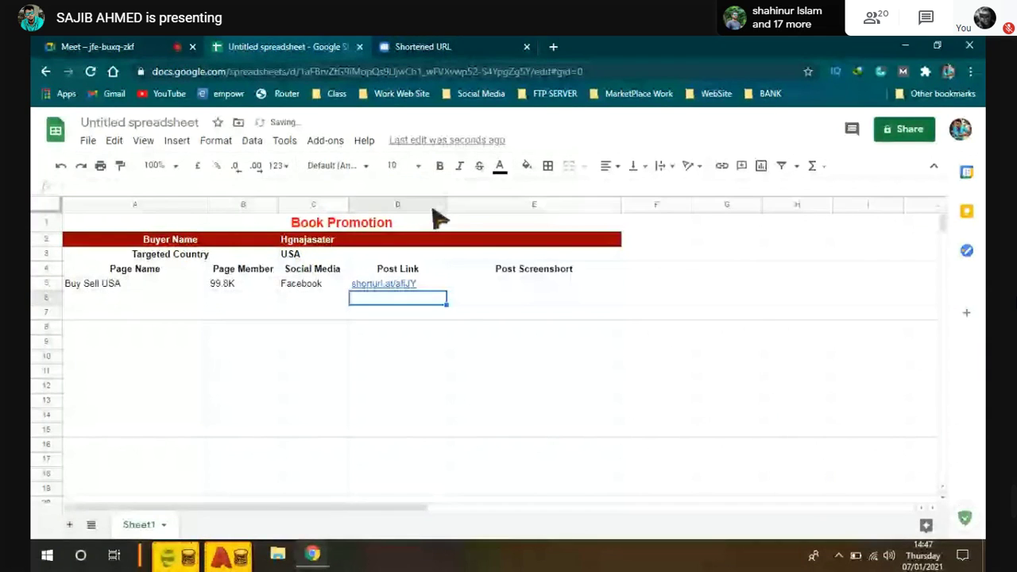
{"action": "left_click", "coordinate": [511, 287]}
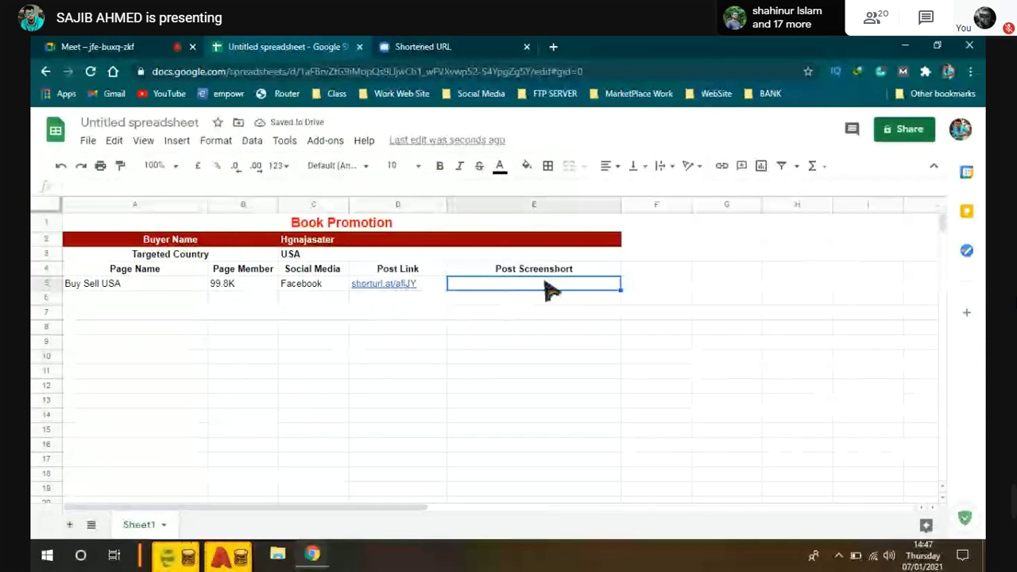
{"action": "right_click", "coordinate": [551, 291]}
{"action": "left_click", "coordinate": [583, 205]}
{"action": "left_click", "coordinate": [491, 325]}
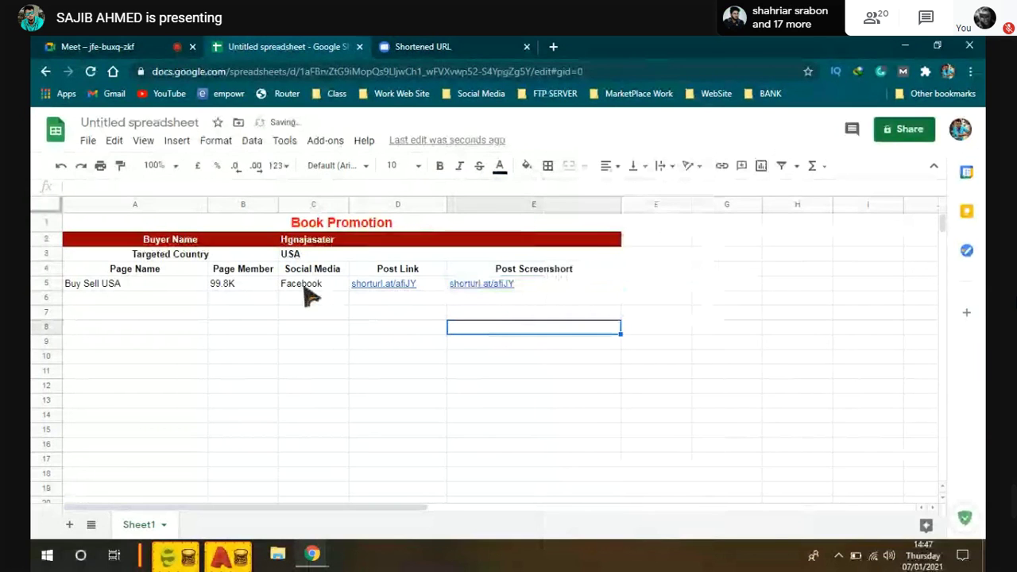
Step: Check the D5 and E5 links, then fill row 5 down through row 16
{"action": "left_click", "coordinate": [531, 287]}
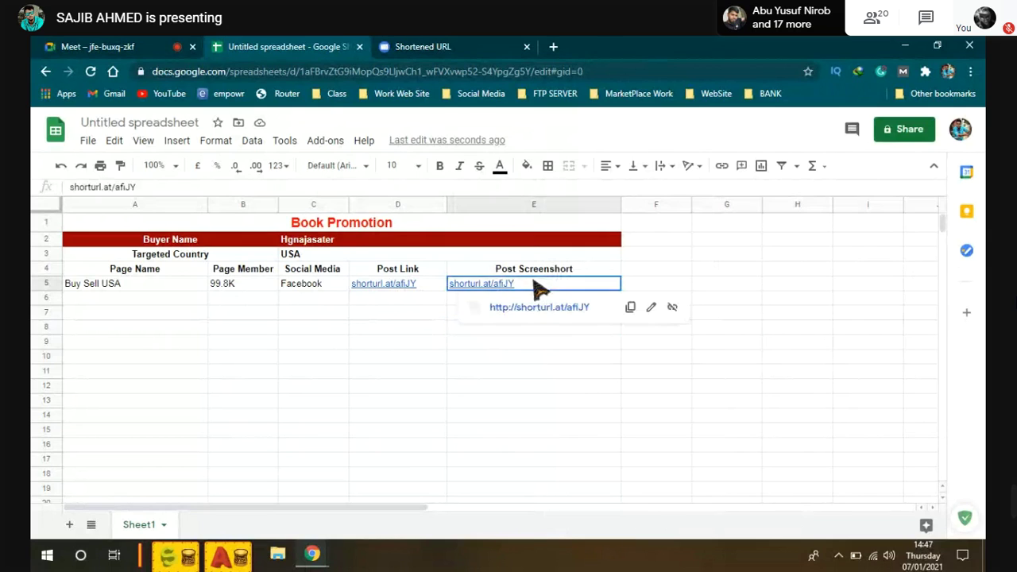
{"action": "left_click", "coordinate": [383, 291]}
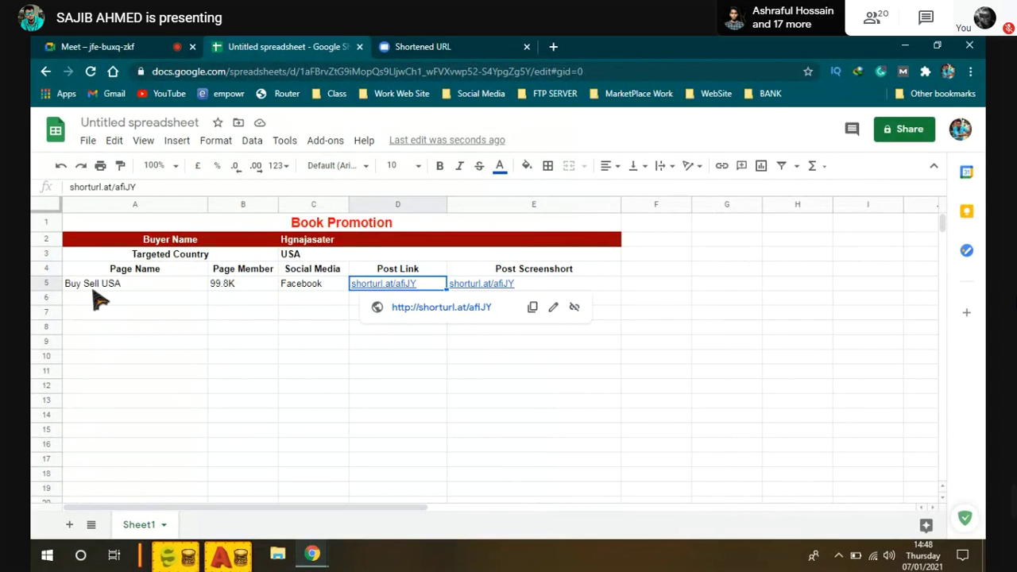
{"action": "left_click_drag", "start_coordinate": [147, 288], "coordinate": [564, 445]}
{"action": "left_click", "coordinate": [727, 357]}
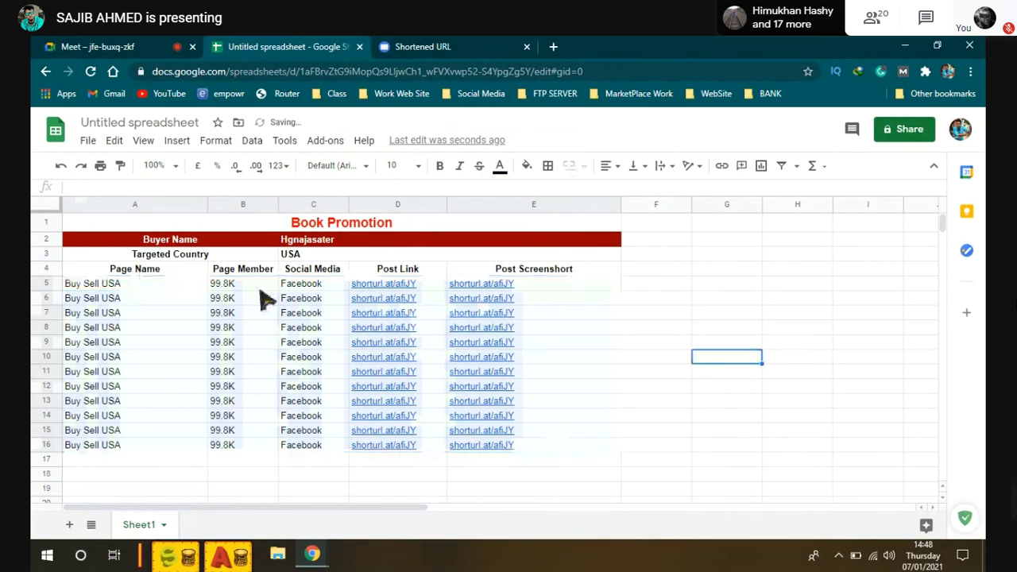
Step: Toggle bold on column A and set its font size to 11
{"action": "left_click", "coordinate": [127, 205]}
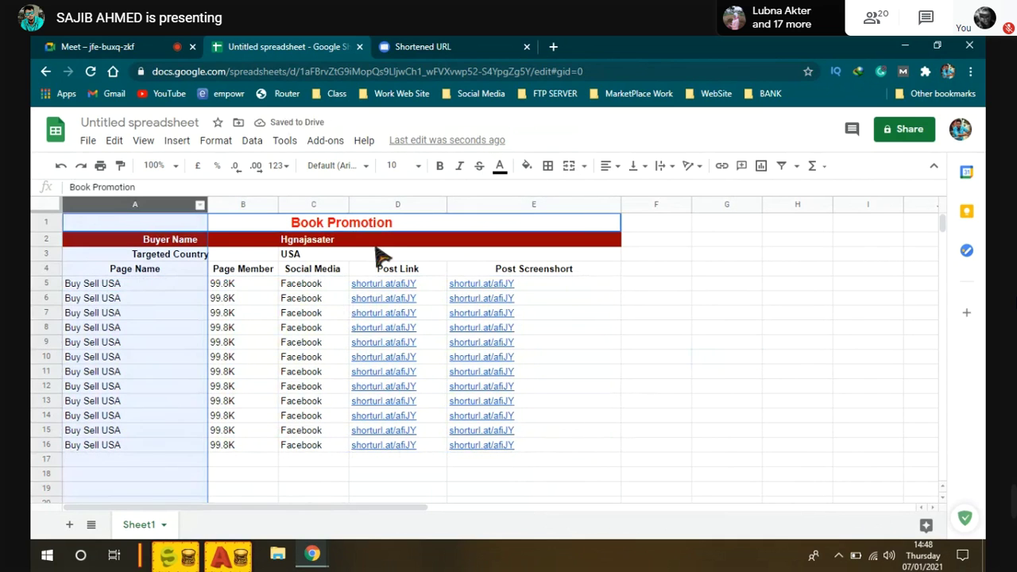
{"action": "left_click", "coordinate": [445, 169]}
{"action": "left_click", "coordinate": [417, 166]}
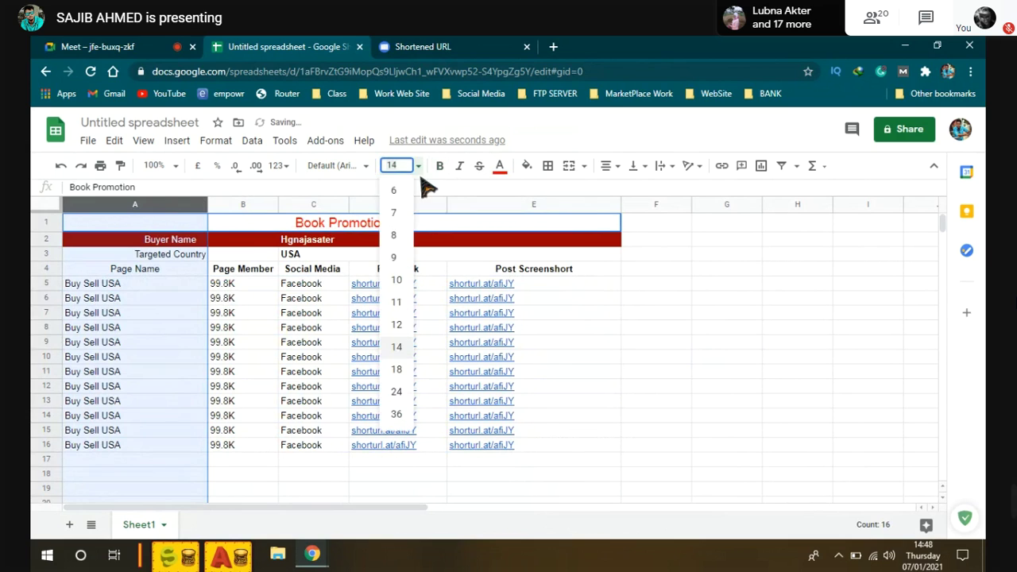
{"action": "left_click", "coordinate": [397, 302]}
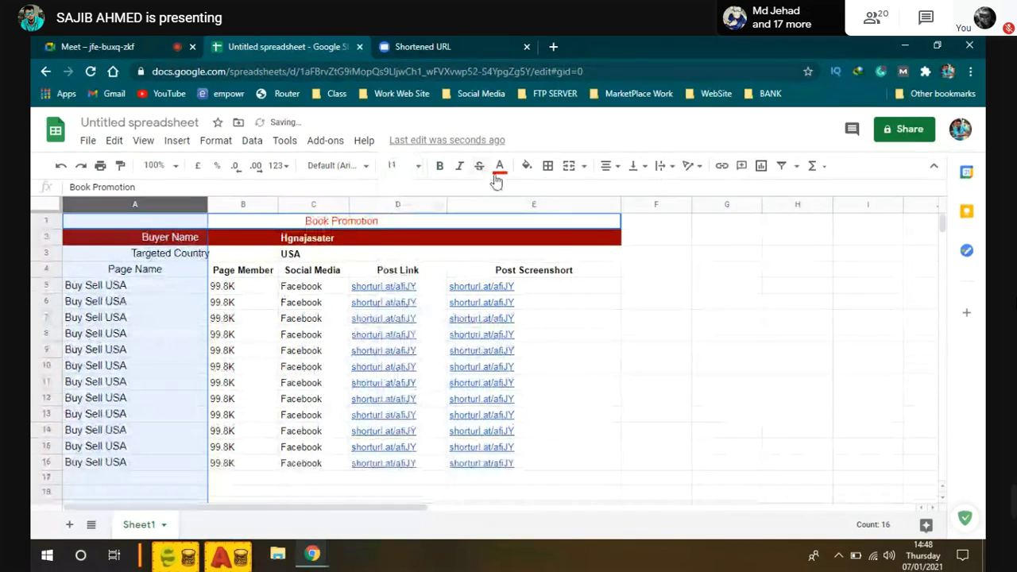
{"action": "left_click", "coordinate": [441, 169]}
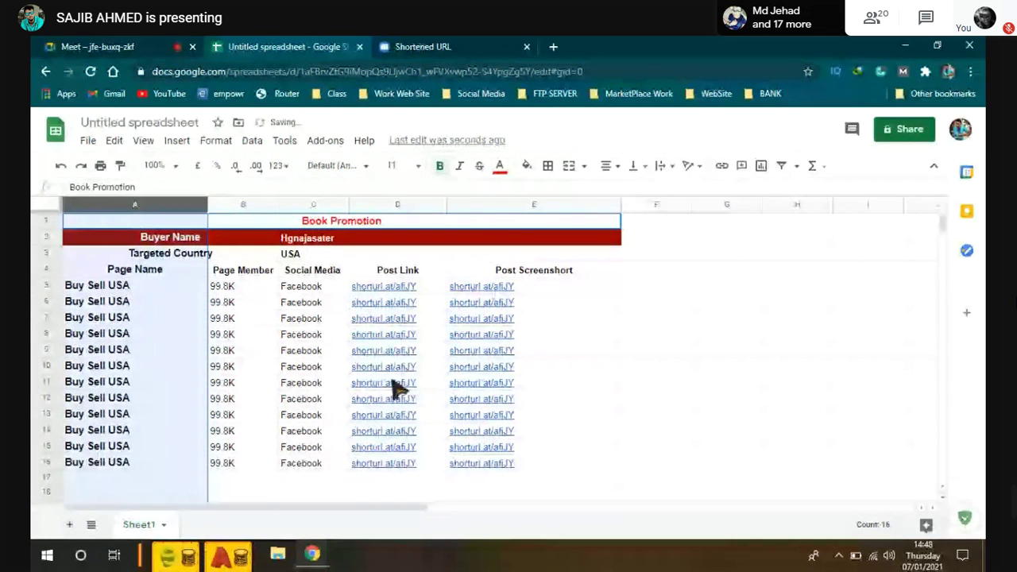
{"action": "left_click", "coordinate": [392, 382]}
Step: Center the Page Name entries A5:A16 and make them non-bold
{"action": "left_click_drag", "start_coordinate": [181, 288], "coordinate": [133, 474]}
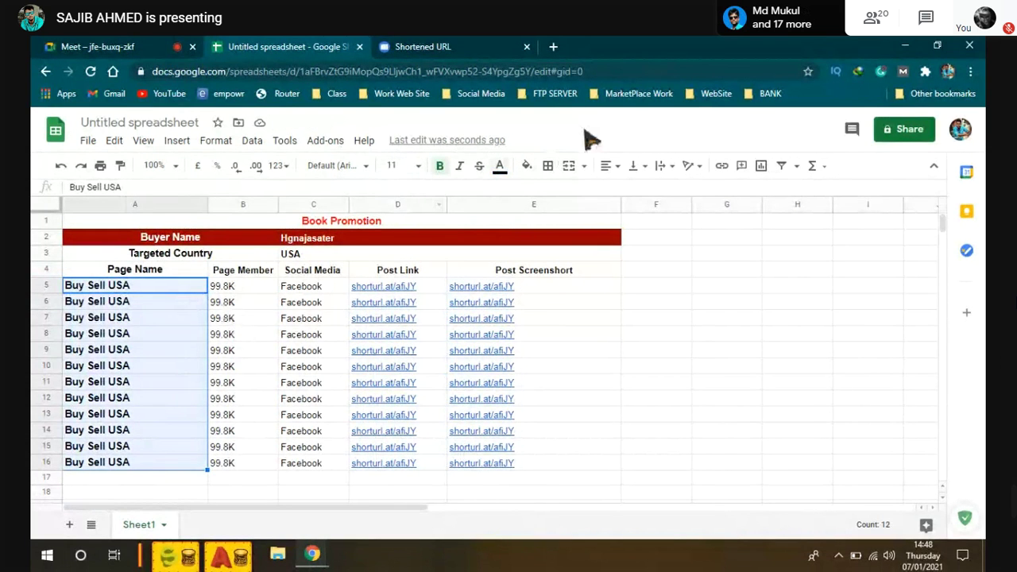
{"action": "left_click", "coordinate": [609, 169]}
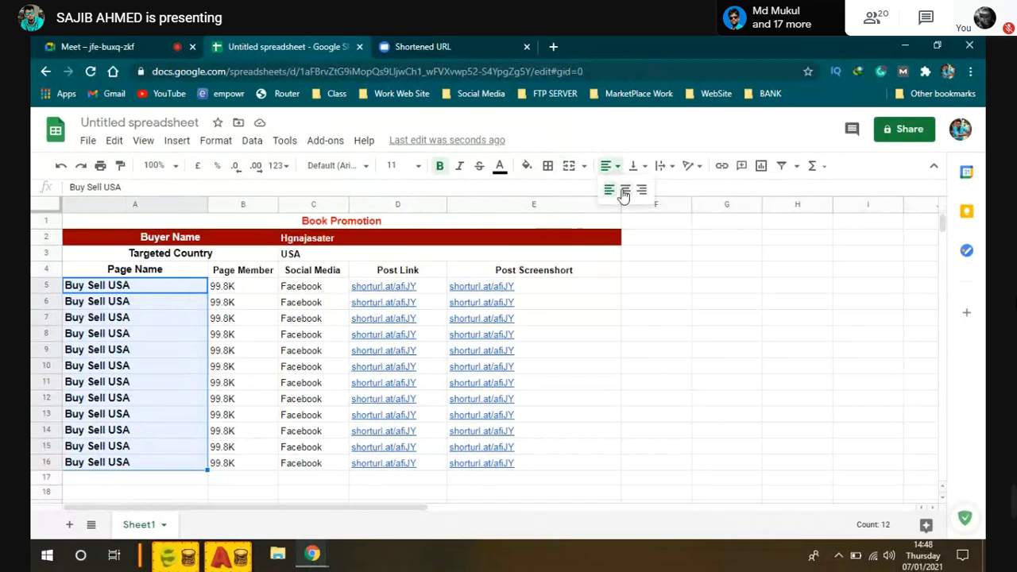
{"action": "left_click", "coordinate": [623, 188]}
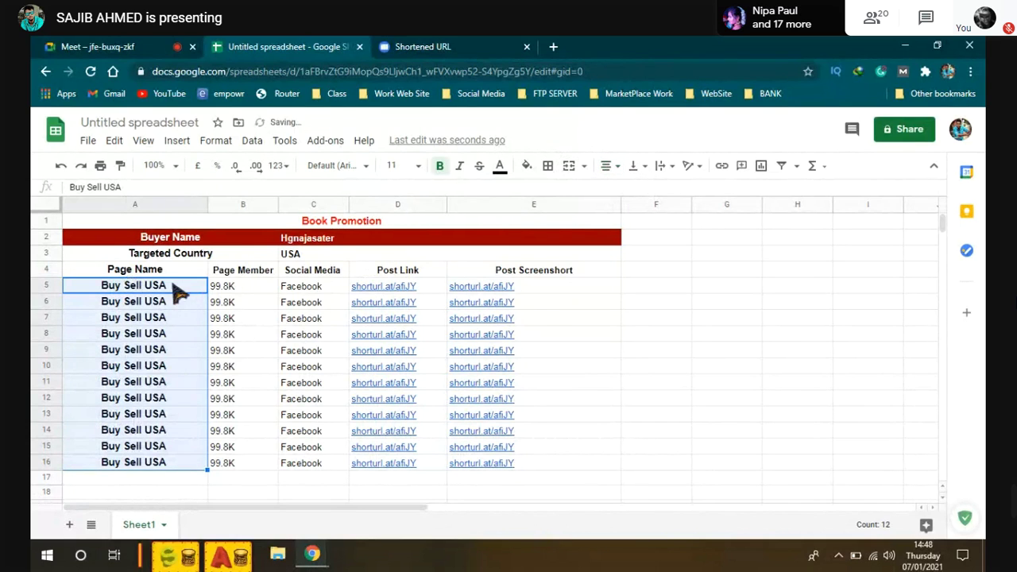
{"action": "left_click", "coordinate": [439, 169]}
{"action": "left_click", "coordinate": [684, 337]}
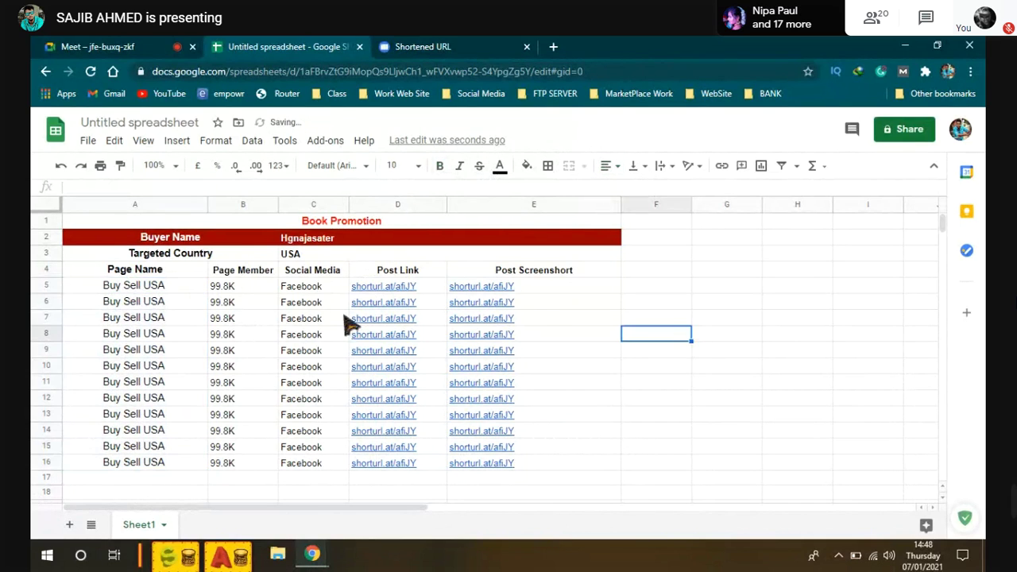
Step: Center the Page Member and Social Media values in B5:C16
{"action": "left_click_drag", "start_coordinate": [243, 288], "coordinate": [250, 476]}
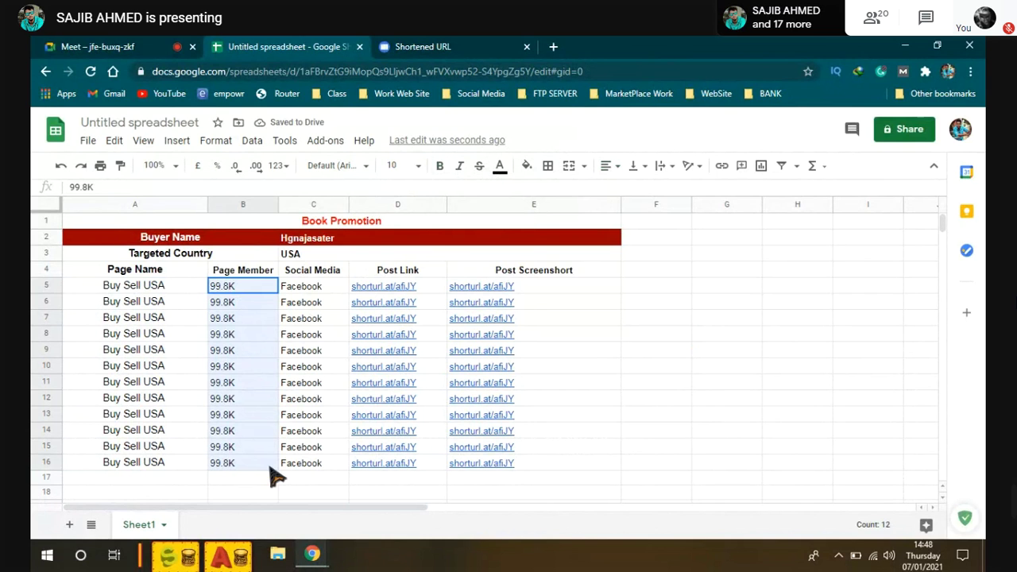
{"action": "left_click_drag", "start_coordinate": [274, 477], "coordinate": [337, 475]}
{"action": "left_click", "coordinate": [633, 167]}
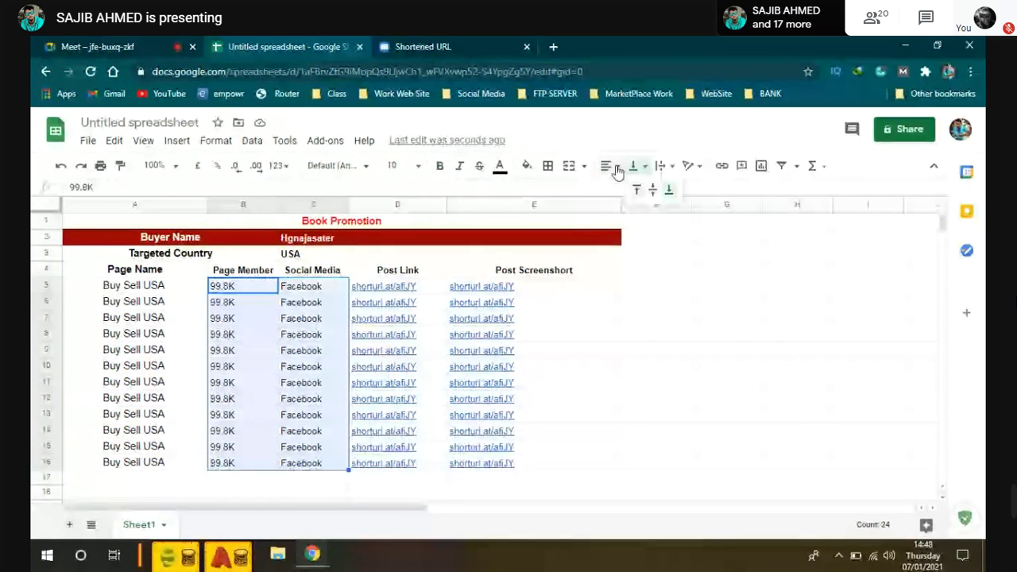
{"action": "left_click", "coordinate": [652, 189]}
{"action": "left_click", "coordinate": [534, 335]}
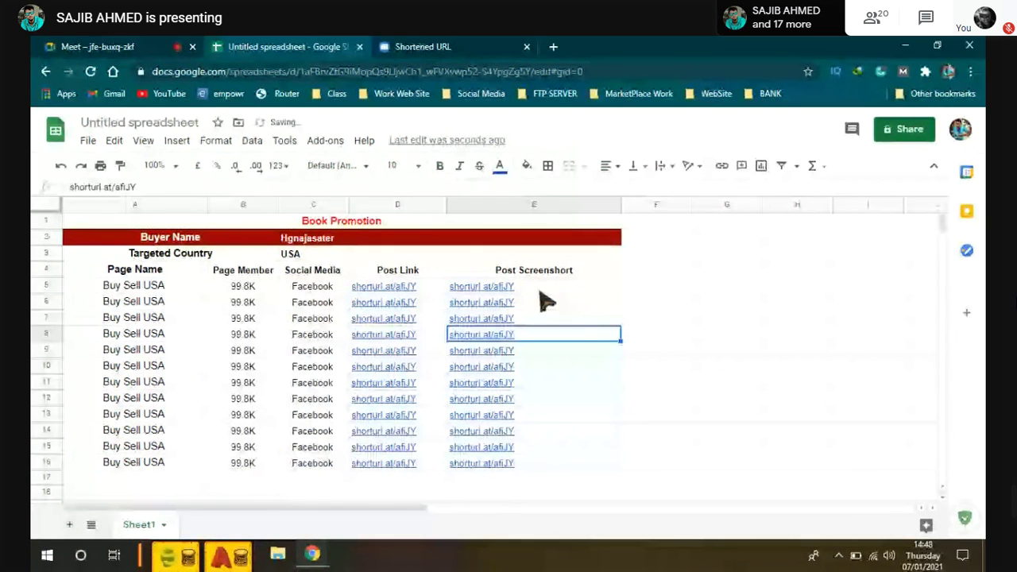
Step: Select the whole table from A1 down to E16
{"action": "left_click_drag", "start_coordinate": [477, 221], "coordinate": [487, 496]}
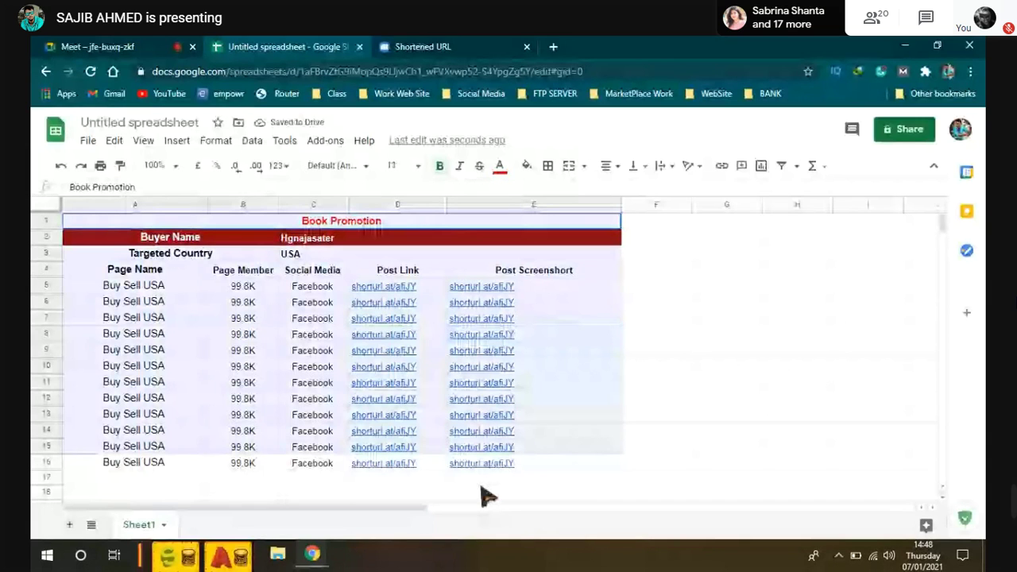
{"action": "key", "text": "Up"}
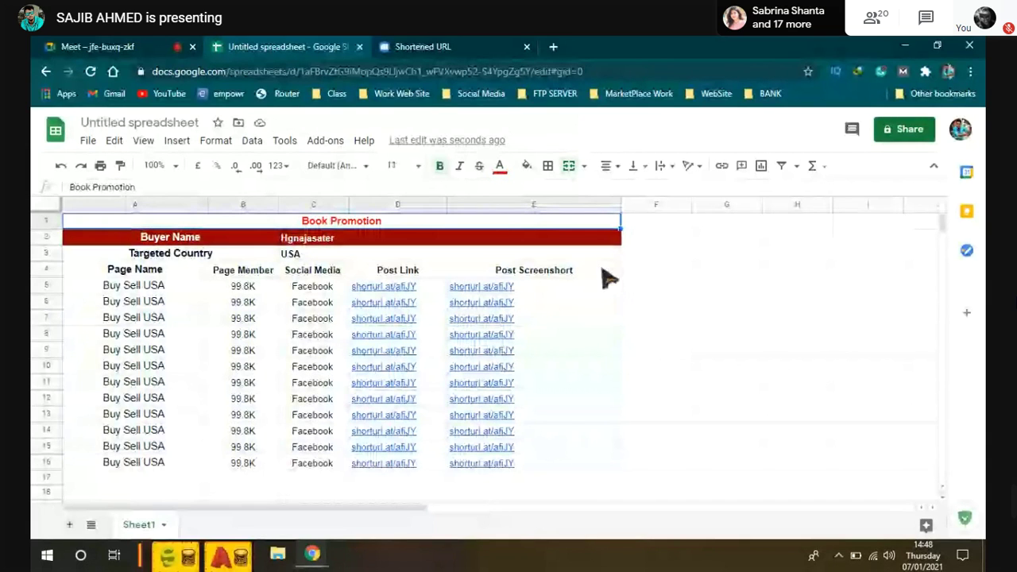
{"action": "left_click", "coordinate": [70, 334]}
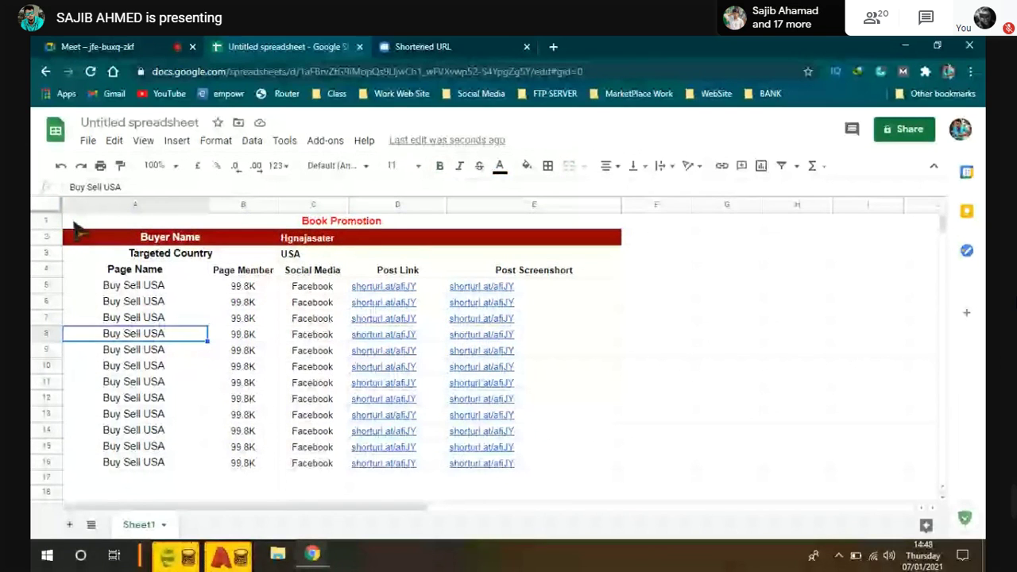
{"action": "left_click_drag", "start_coordinate": [74, 225], "coordinate": [532, 407]}
{"action": "scroll", "coordinate": [469, 372], "scroll_direction": "up", "scroll_amount": 1}
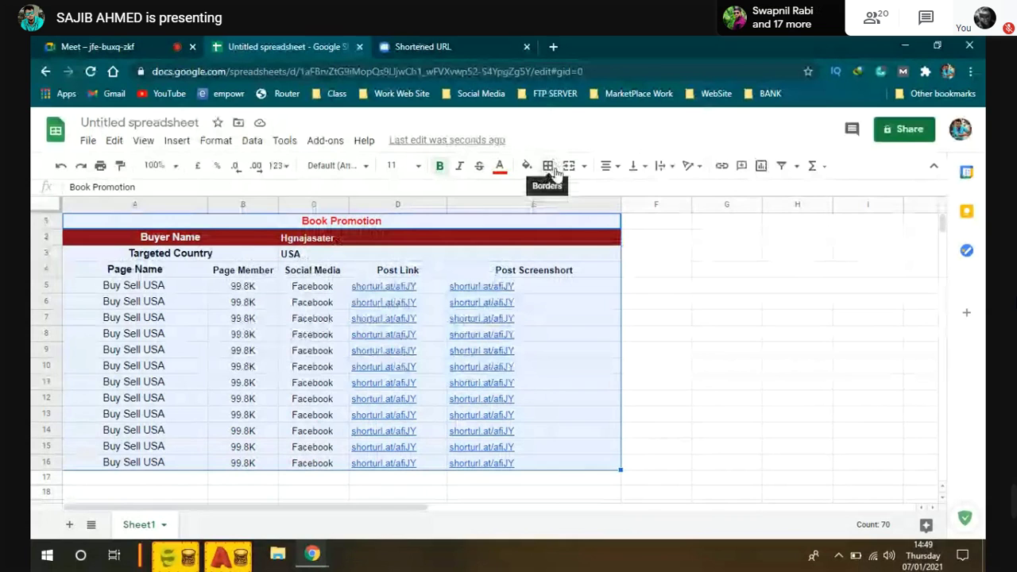
Step: Apply All borders to every cell of the A1:E16 table
{"action": "left_click", "coordinate": [549, 166]}
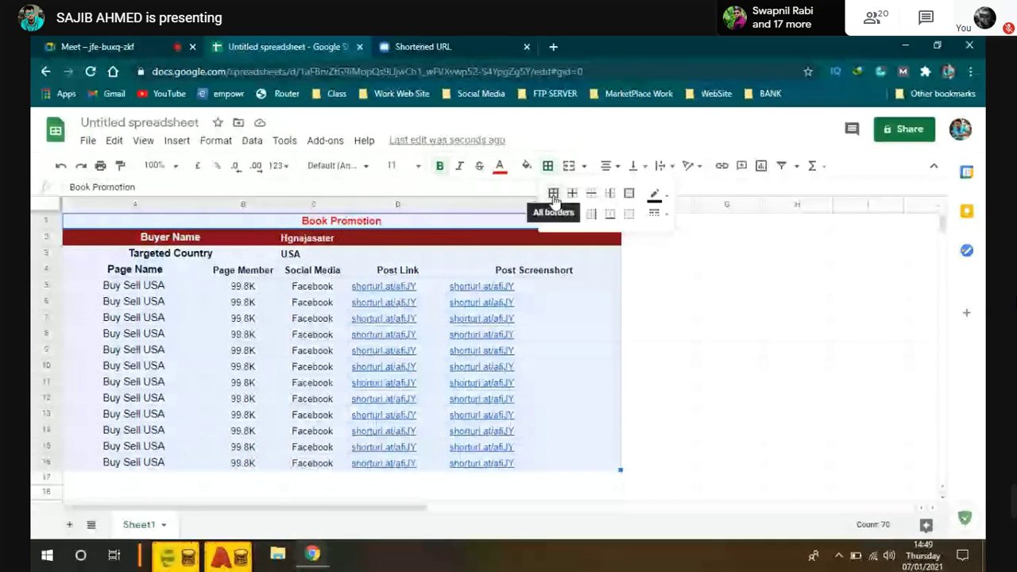
{"action": "left_click", "coordinate": [555, 195]}
{"action": "left_click", "coordinate": [555, 195]}
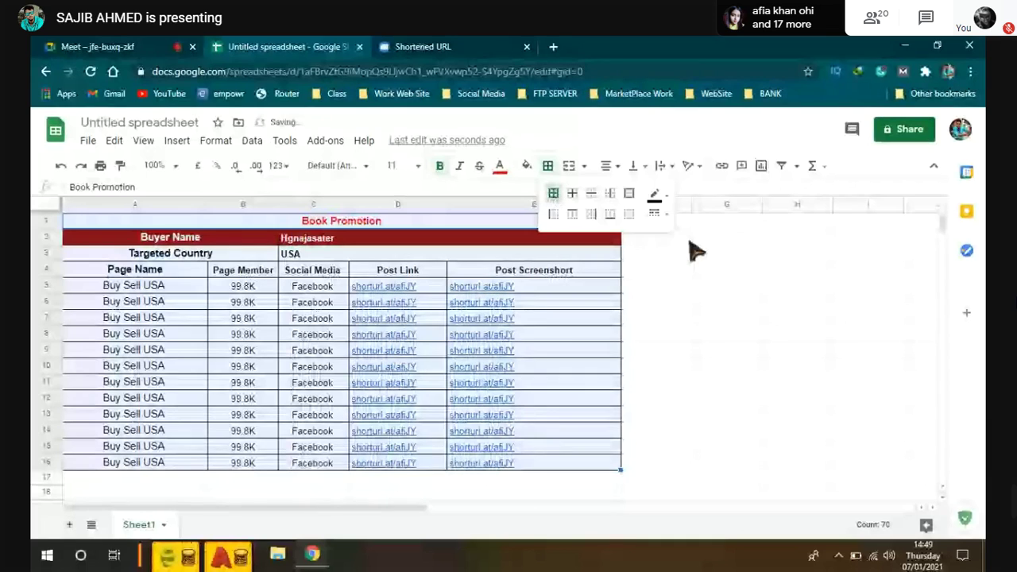
Step: Try red and then yellow table fills, then reset the fill colour to none
{"action": "left_click", "coordinate": [526, 165]}
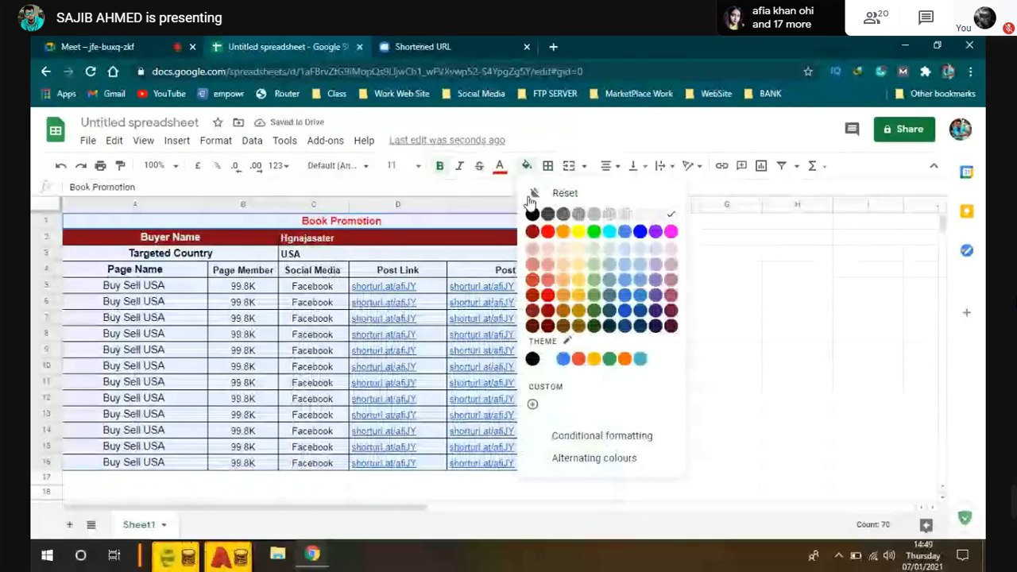
{"action": "left_click", "coordinate": [548, 231]}
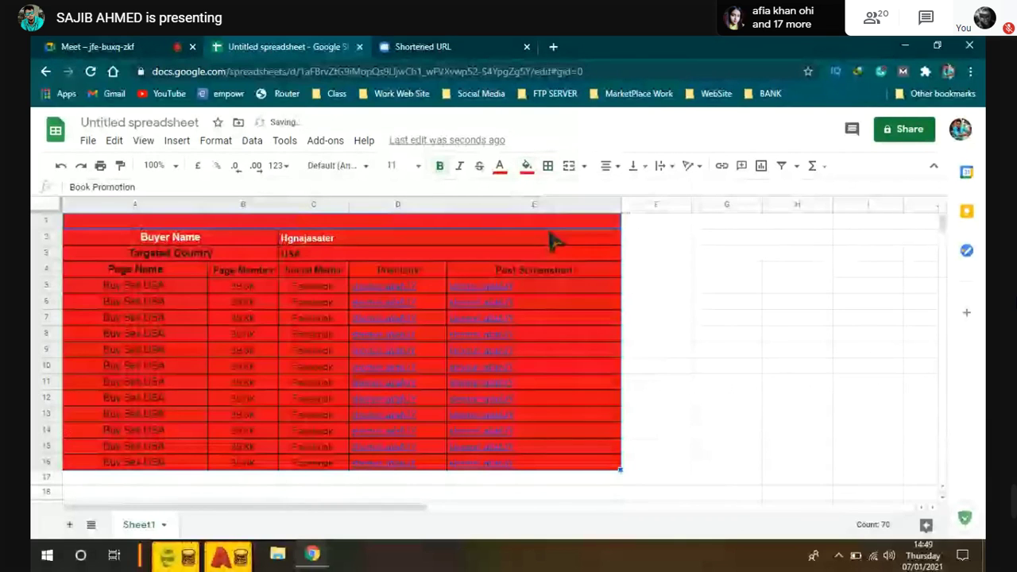
{"action": "left_click", "coordinate": [523, 167]}
{"action": "left_click", "coordinate": [578, 295]}
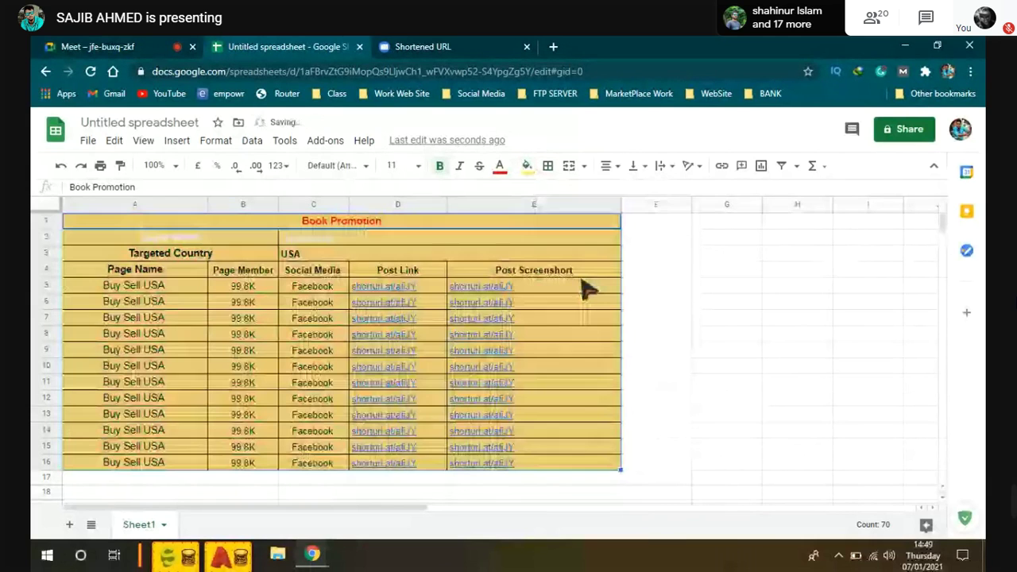
{"action": "mouse_move", "coordinate": [397, 329]}
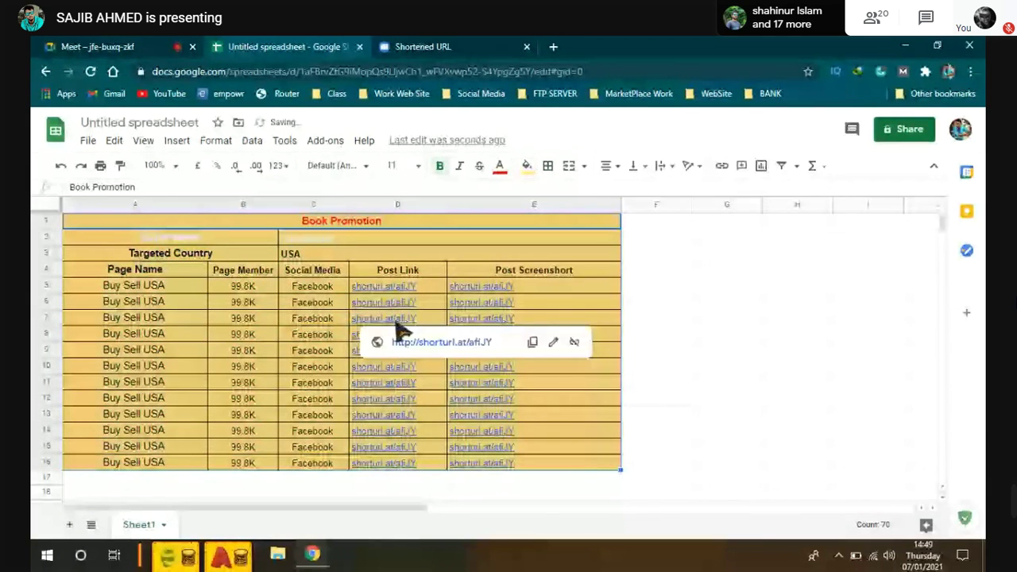
{"action": "left_click", "coordinate": [526, 166]}
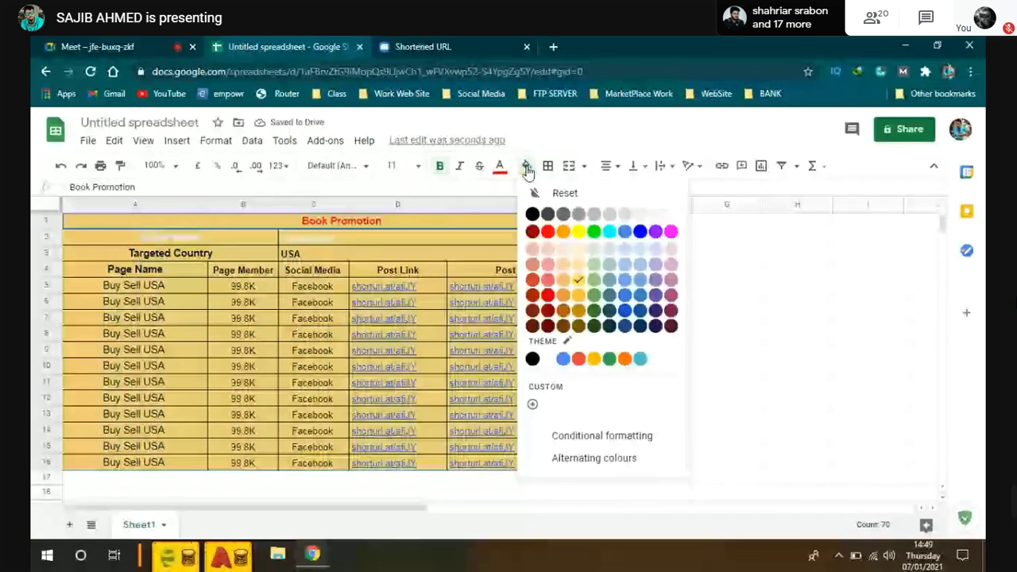
{"action": "left_click", "coordinate": [560, 192]}
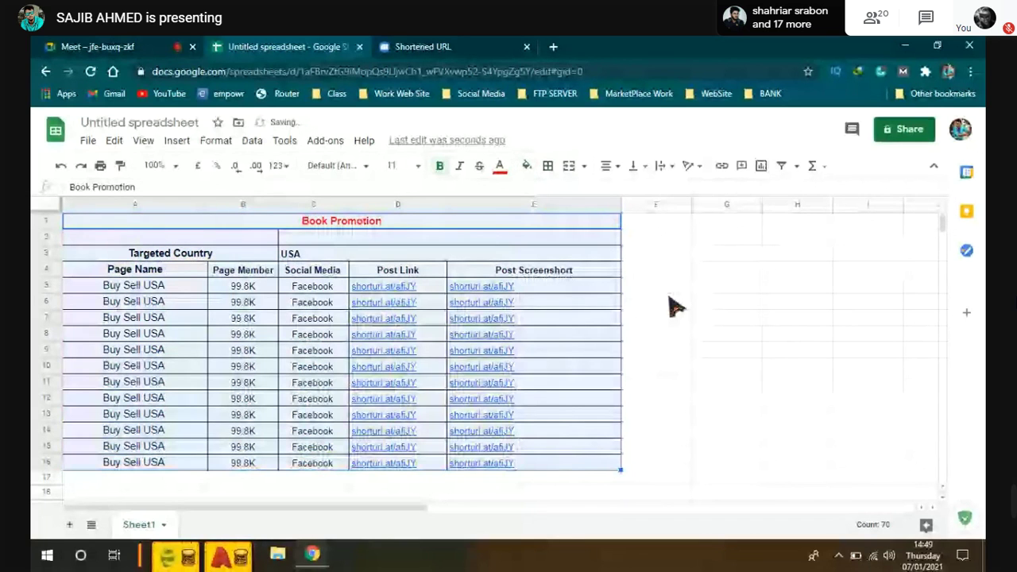
Step: Select the Buyer Name row, A2:E2
{"action": "left_click", "coordinate": [674, 306]}
{"action": "left_click", "coordinate": [363, 256]}
{"action": "left_click", "coordinate": [338, 237]}
{"action": "left_click_drag", "start_coordinate": [120, 236], "coordinate": [425, 240]}
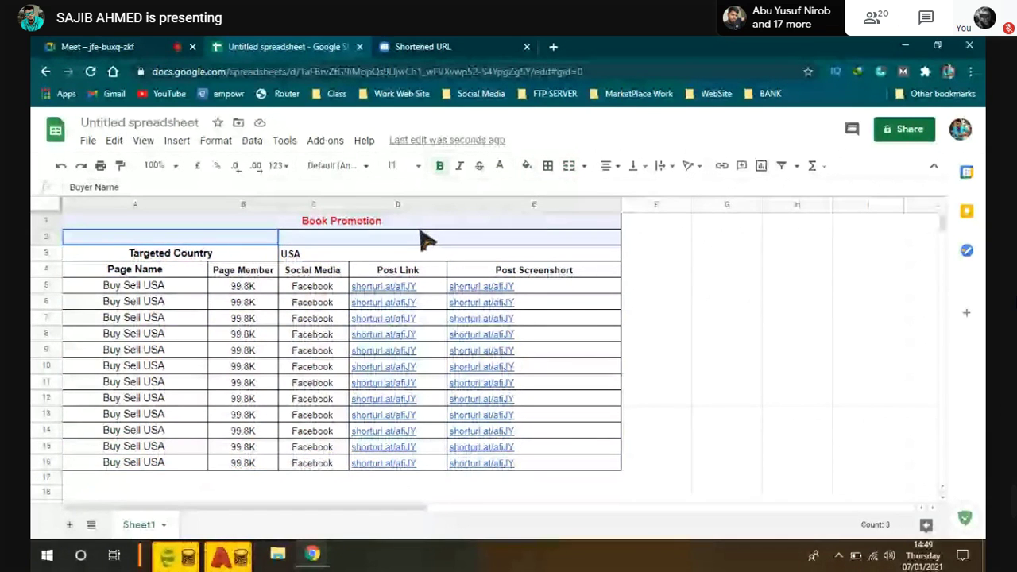
{"action": "left_click", "coordinate": [499, 167]}
{"action": "left_click", "coordinate": [522, 228]}
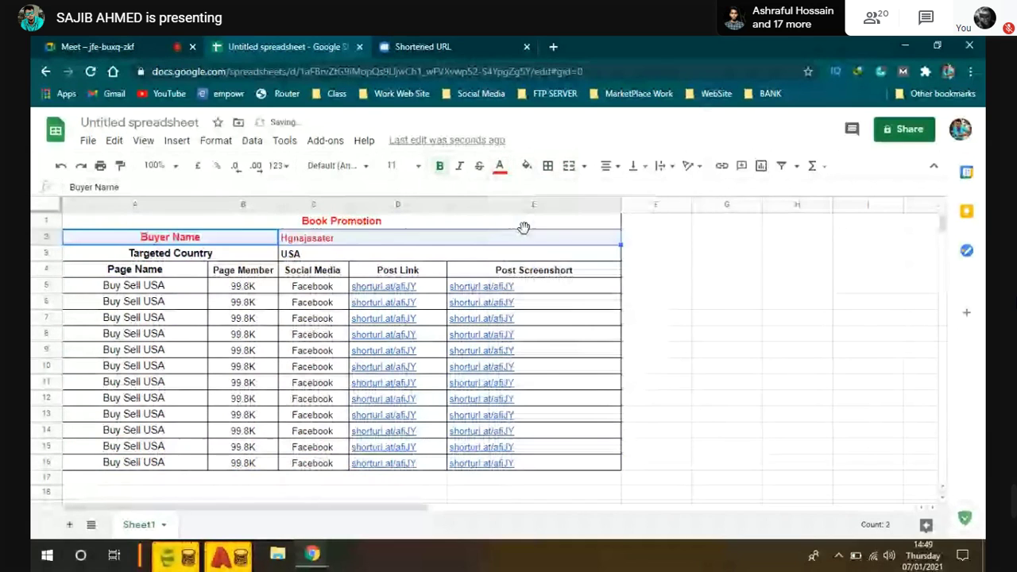
{"action": "left_click", "coordinate": [499, 166]}
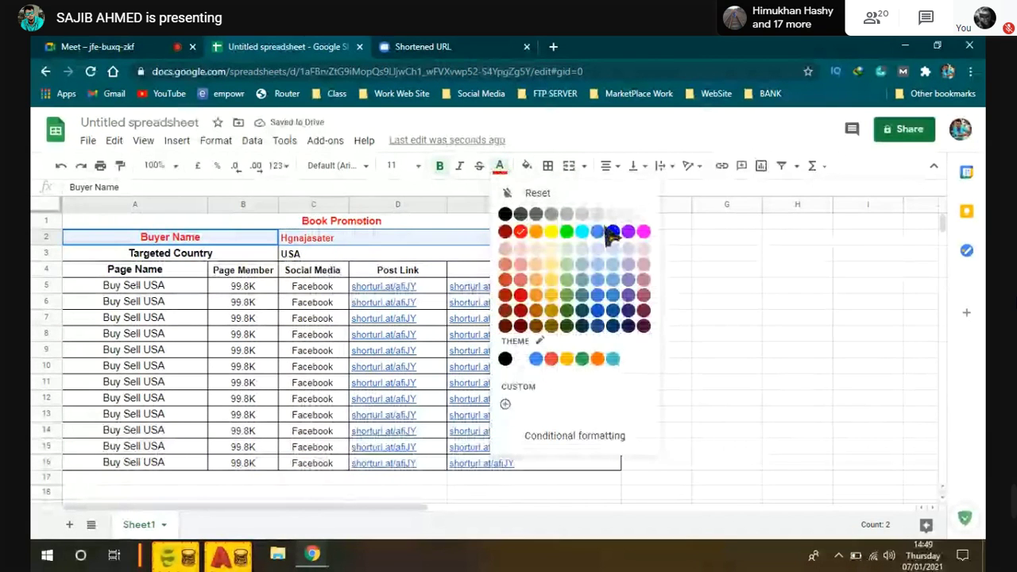
{"action": "left_click", "coordinate": [607, 229]}
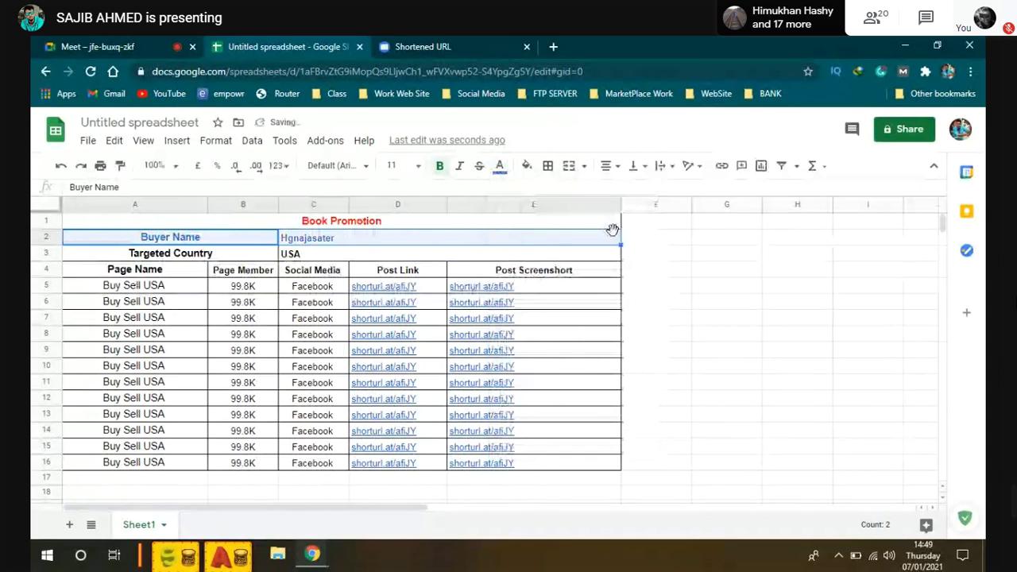
{"action": "left_click", "coordinate": [692, 285]}
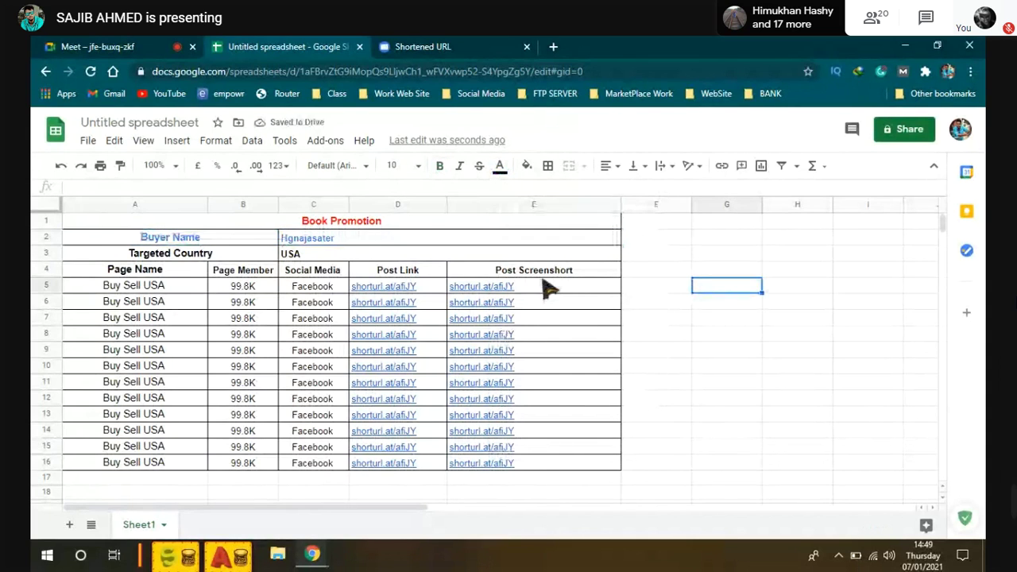
{"action": "left_click", "coordinate": [298, 220]}
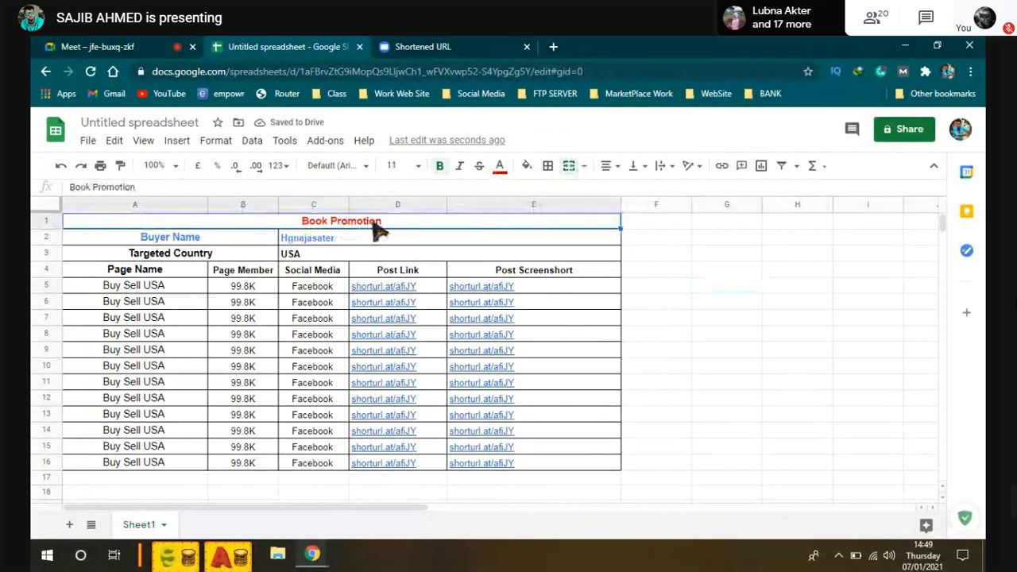
{"action": "left_click", "coordinate": [327, 242]}
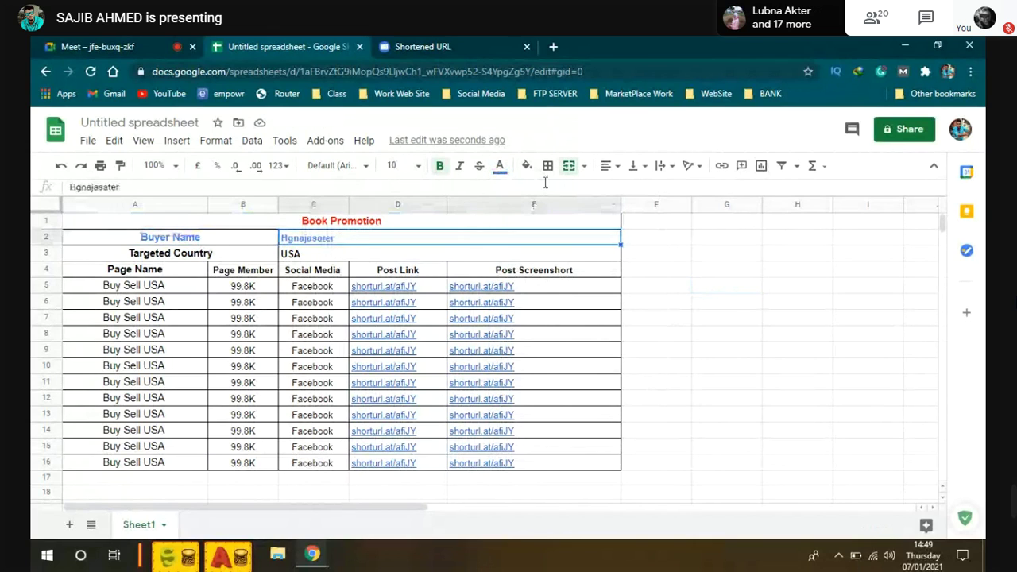
{"action": "left_click", "coordinate": [604, 169]}
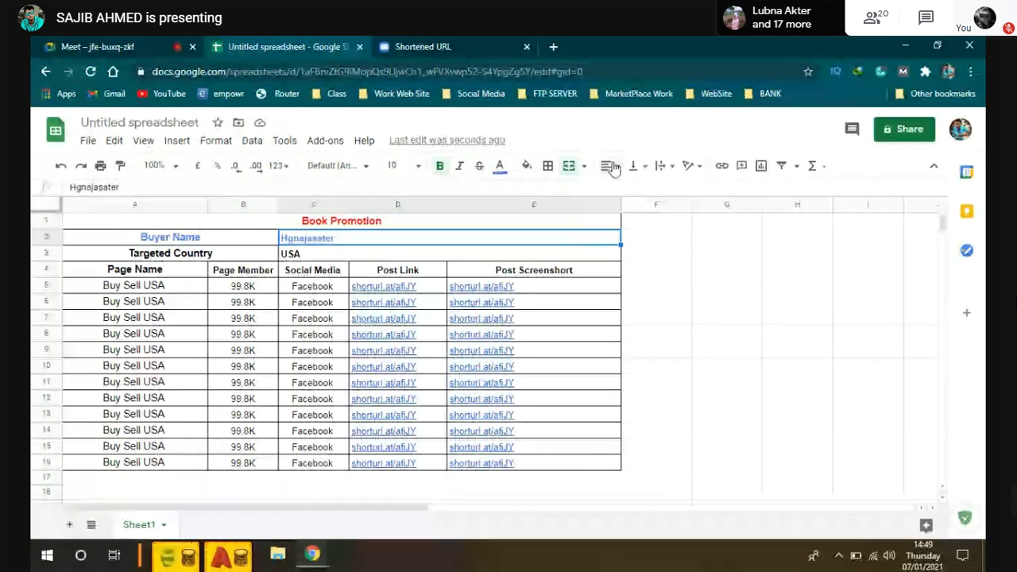
{"action": "left_click", "coordinate": [605, 189]}
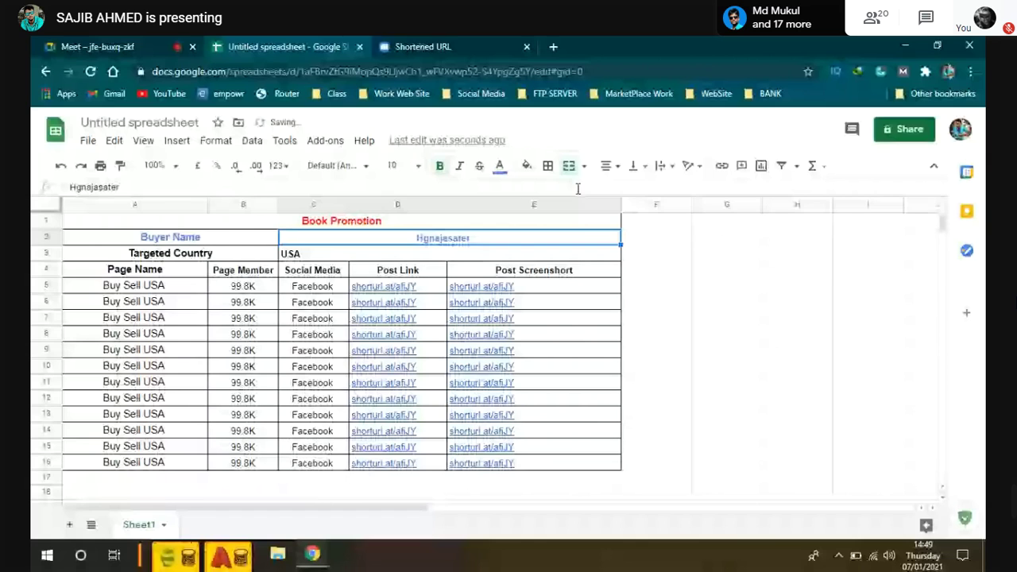
{"action": "left_click", "coordinate": [656, 238]}
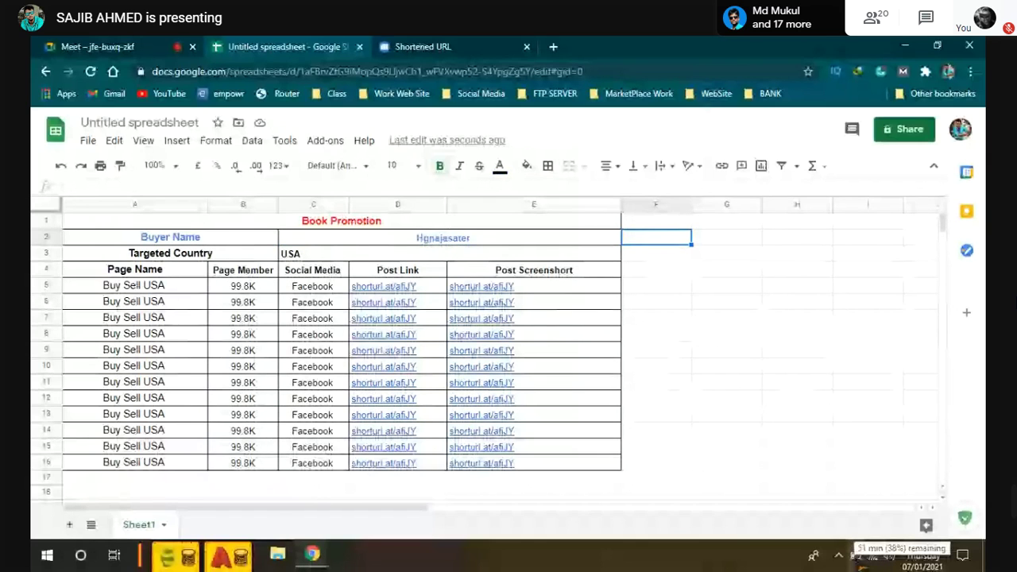
{"action": "mouse_move", "coordinate": [600, 327]}
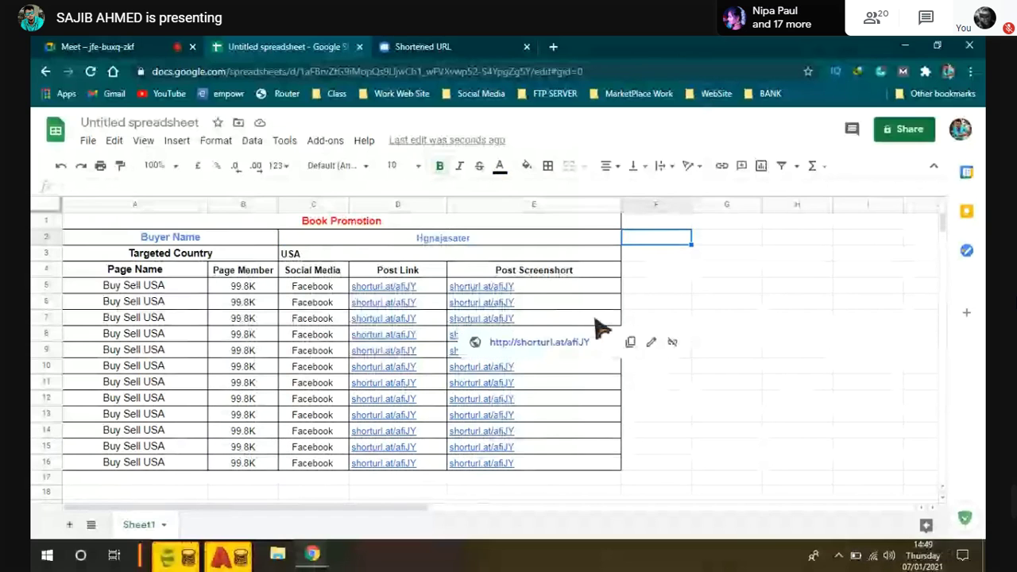
{"action": "left_click", "coordinate": [608, 289]}
{"action": "left_click", "coordinate": [634, 256]}
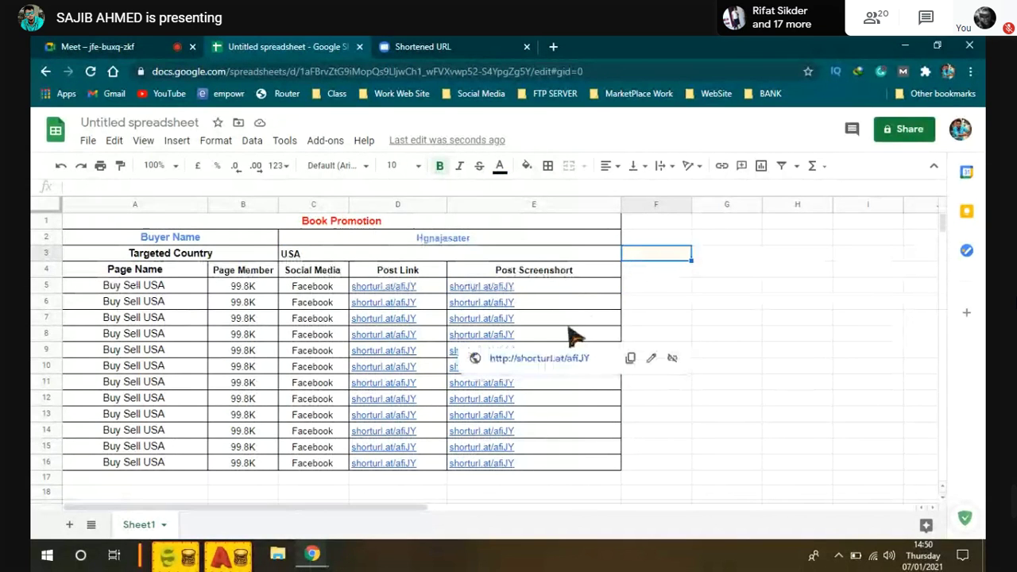
Step: Set the Book Promotion title in A1 to font size 18
{"action": "left_click", "coordinate": [355, 226]}
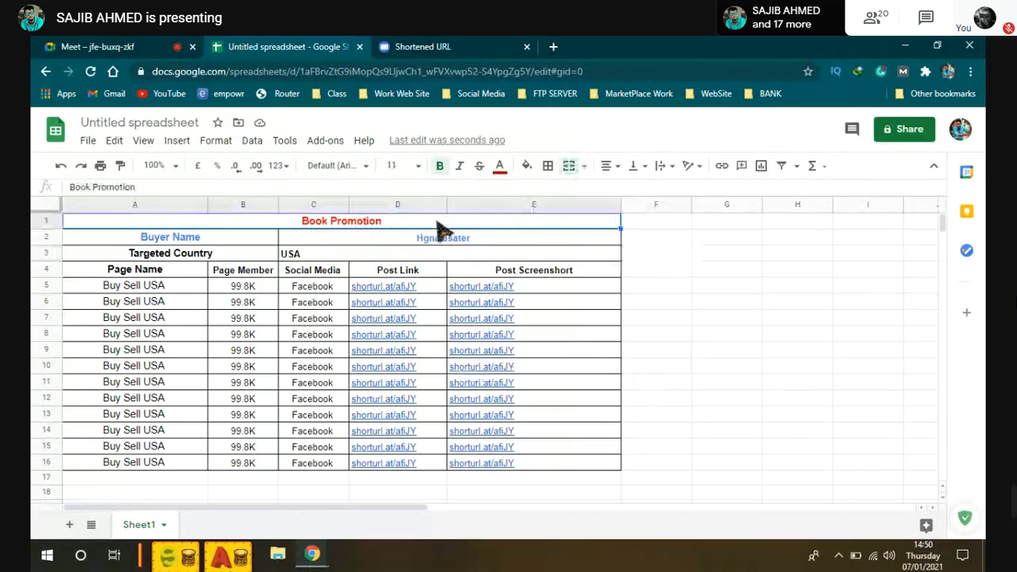
{"action": "left_click", "coordinate": [394, 165]}
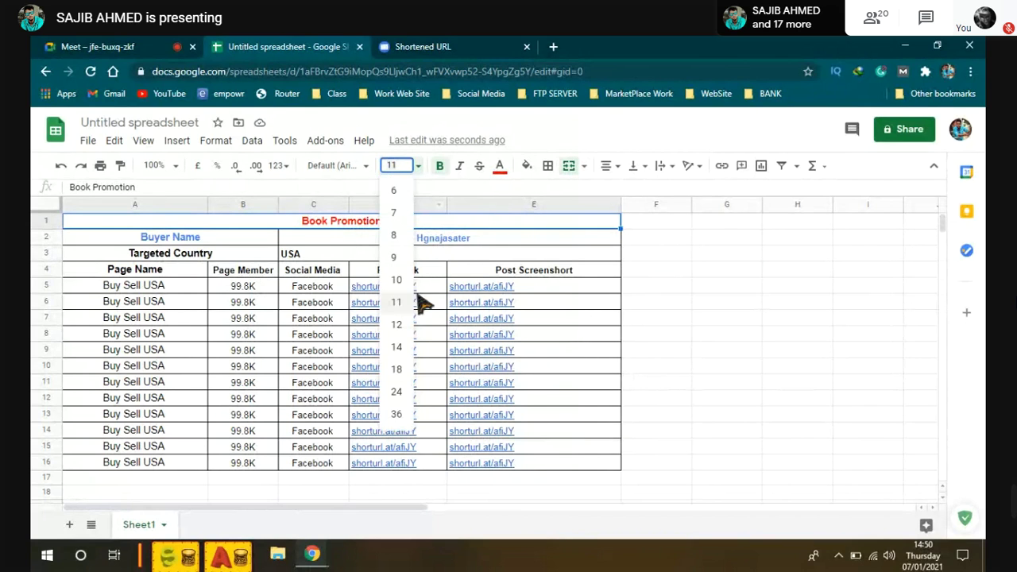
{"action": "left_click", "coordinate": [401, 371]}
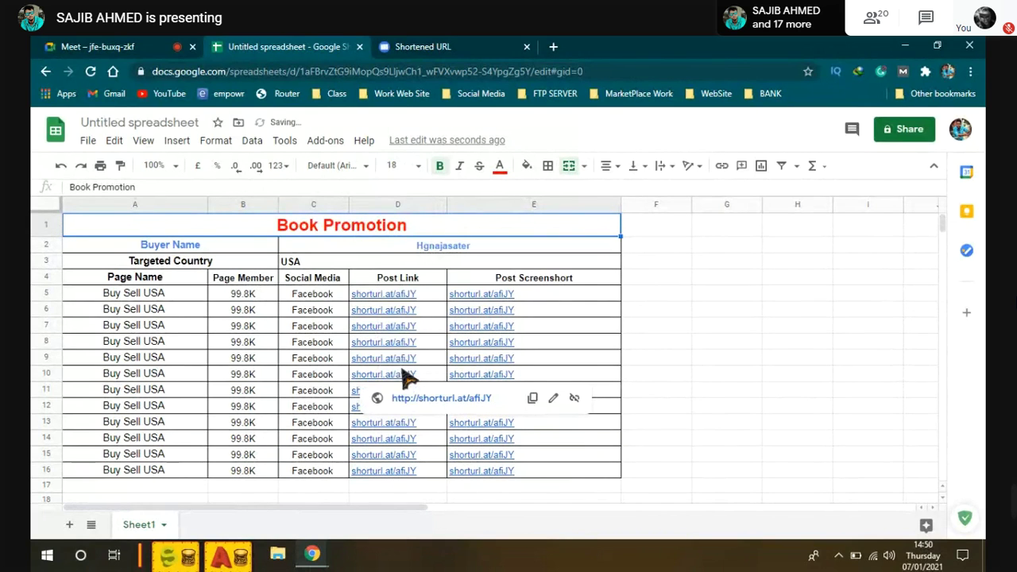
{"action": "left_click", "coordinate": [767, 311]}
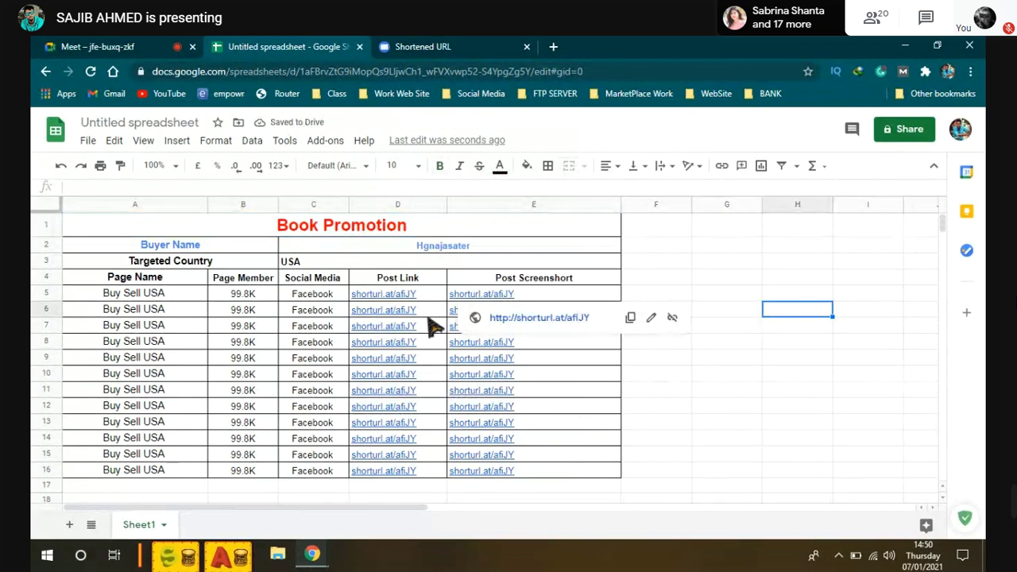
{"action": "scroll", "coordinate": [433, 326], "scroll_direction": "down", "scroll_amount": 1}
{"action": "scroll", "coordinate": [436, 327], "scroll_direction": "up", "scroll_amount": 1}
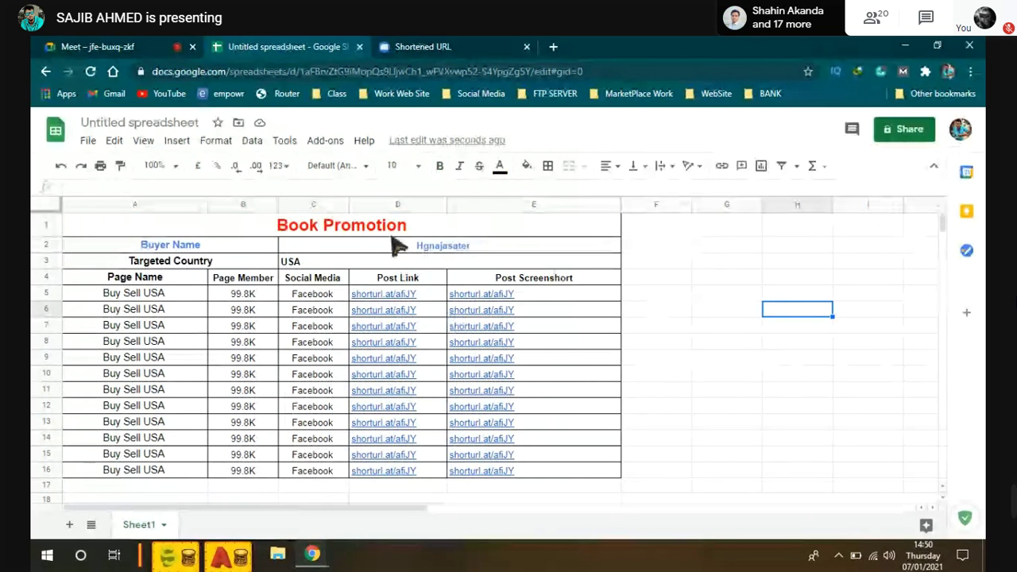
Step: Replace 'Untitled spreadsheet' with 'list' as the name when prompted on sharing
{"action": "left_click", "coordinate": [912, 138]}
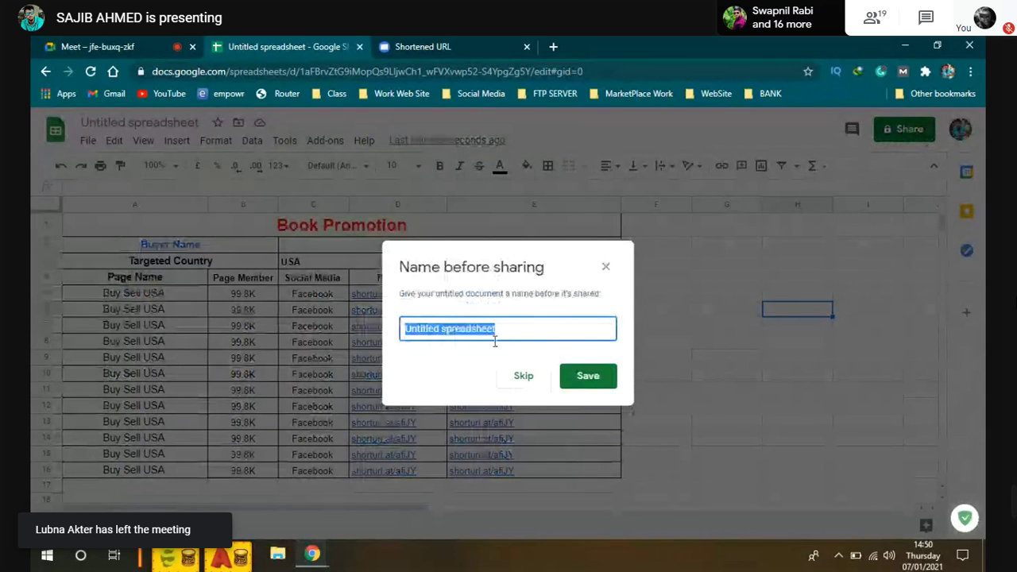
{"action": "key", "text": "BackSpace"}
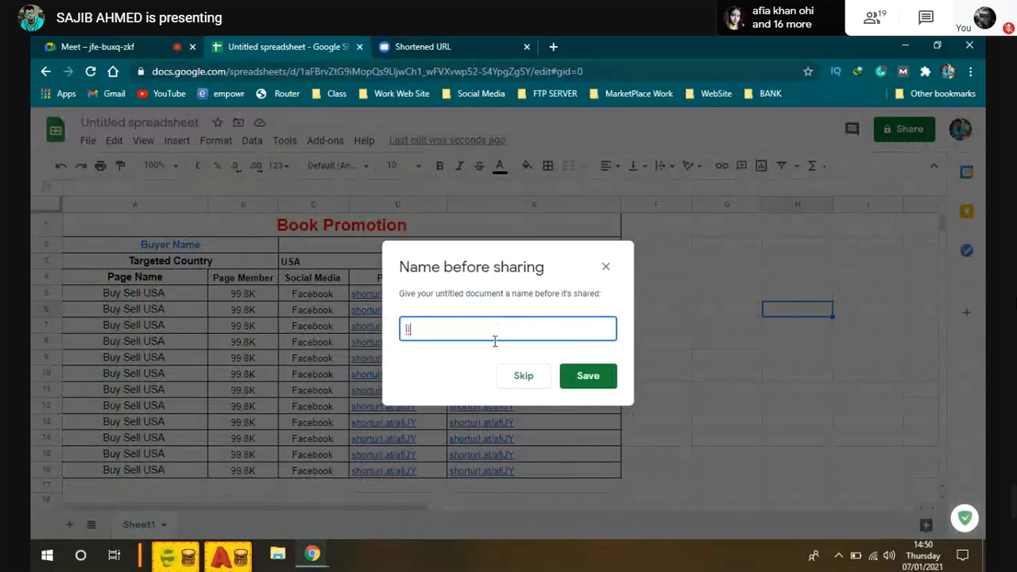
{"action": "type", "text": "list"}
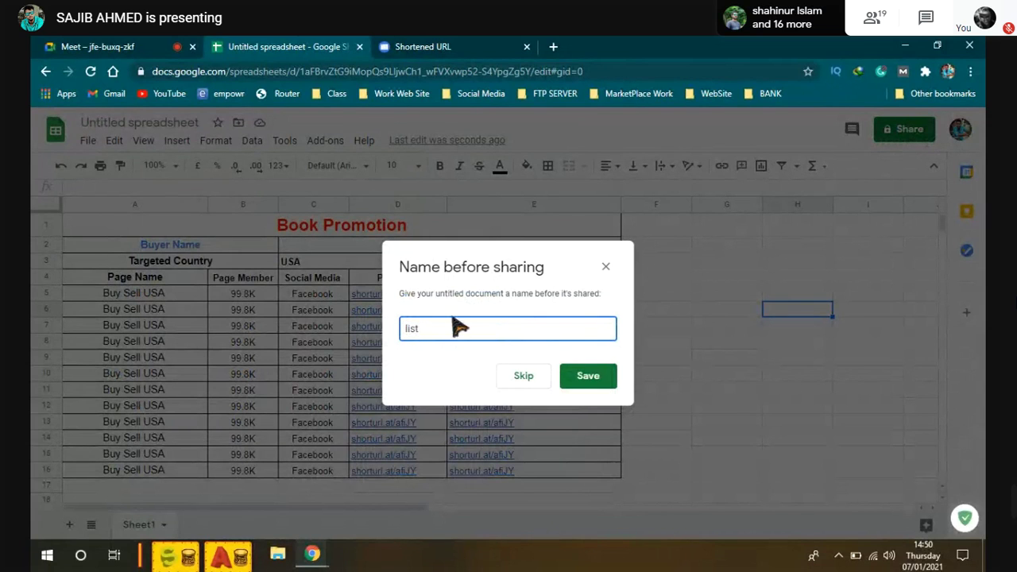
{"action": "left_click", "coordinate": [588, 375]}
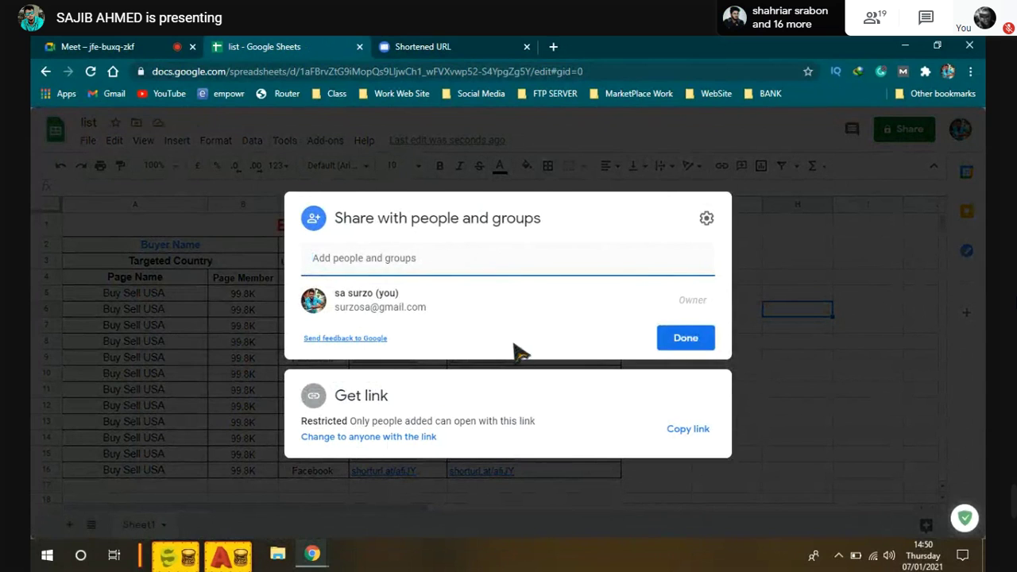
Step: Change link access to anyone with the link as viewer and copy the share link
{"action": "left_click", "coordinate": [343, 436]}
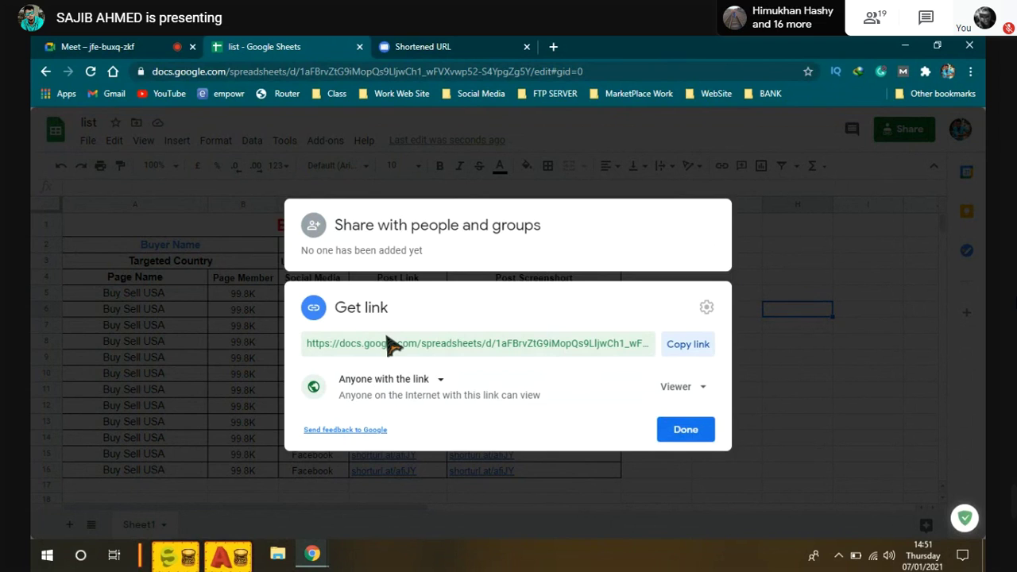
{"action": "left_click", "coordinate": [691, 344]}
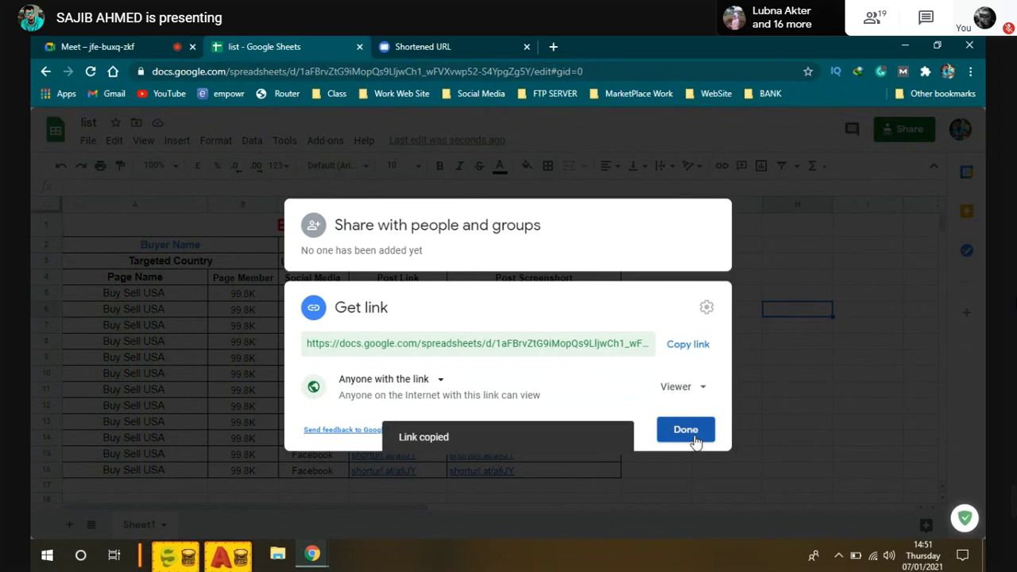
{"action": "left_click", "coordinate": [689, 432]}
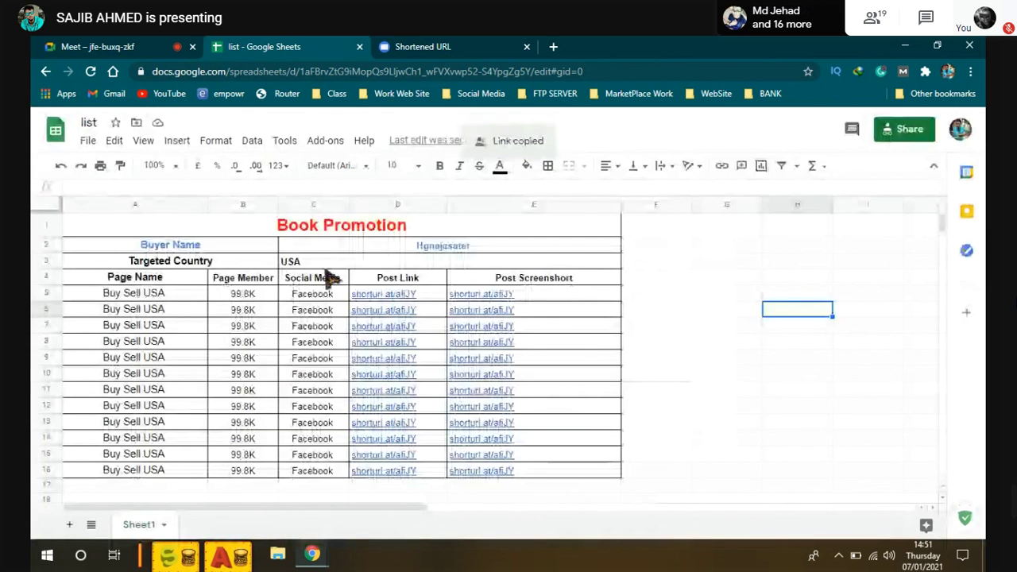
{"action": "left_click", "coordinate": [317, 312]}
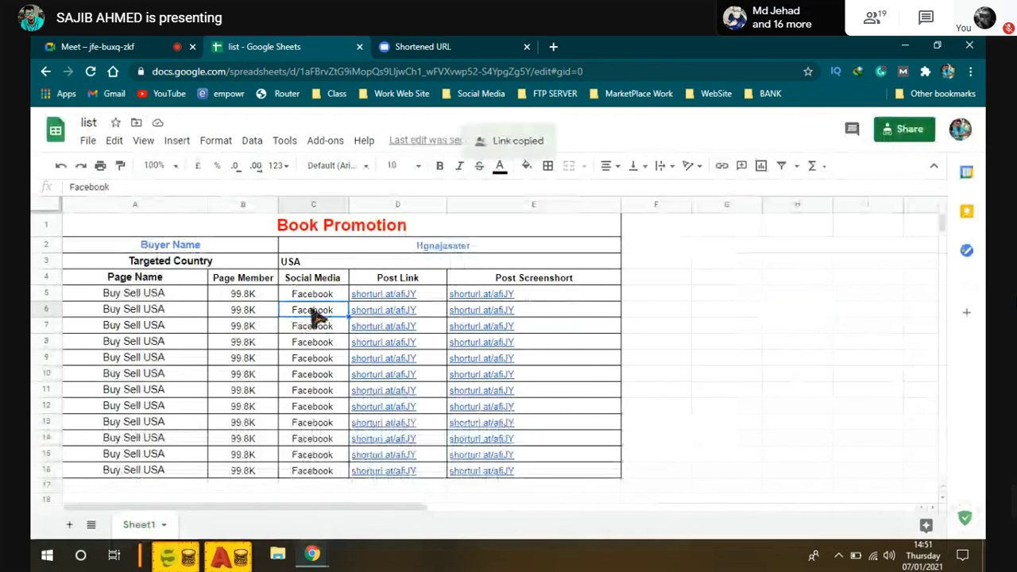
{"action": "left_click", "coordinate": [313, 294]}
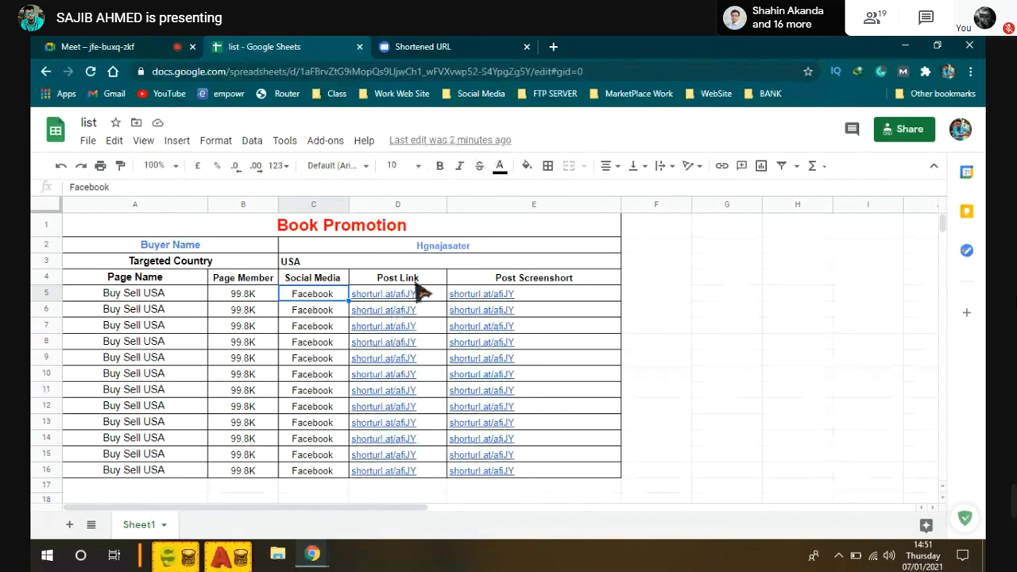
{"action": "left_click", "coordinate": [436, 143]}
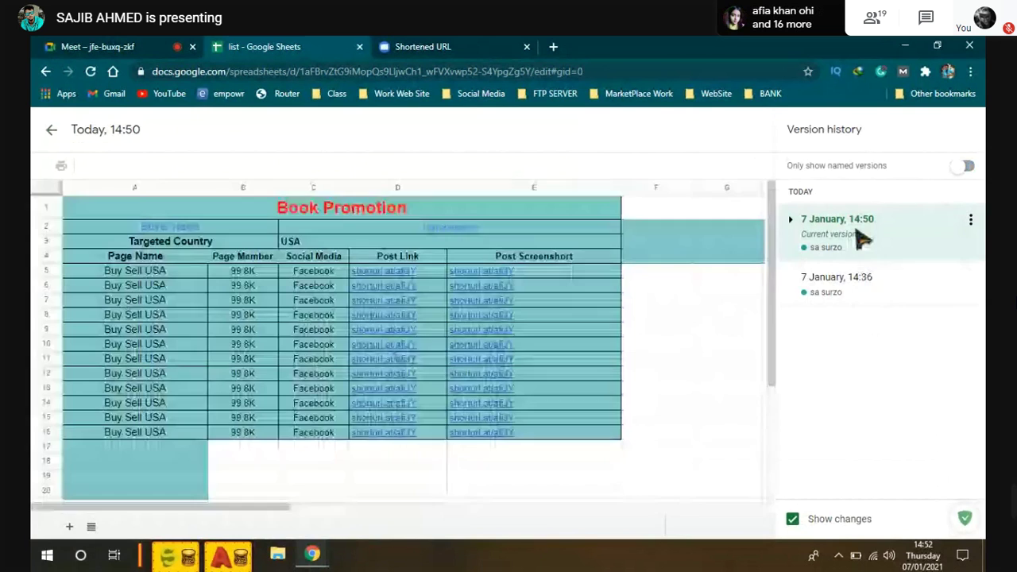
{"action": "left_click", "coordinate": [848, 293]}
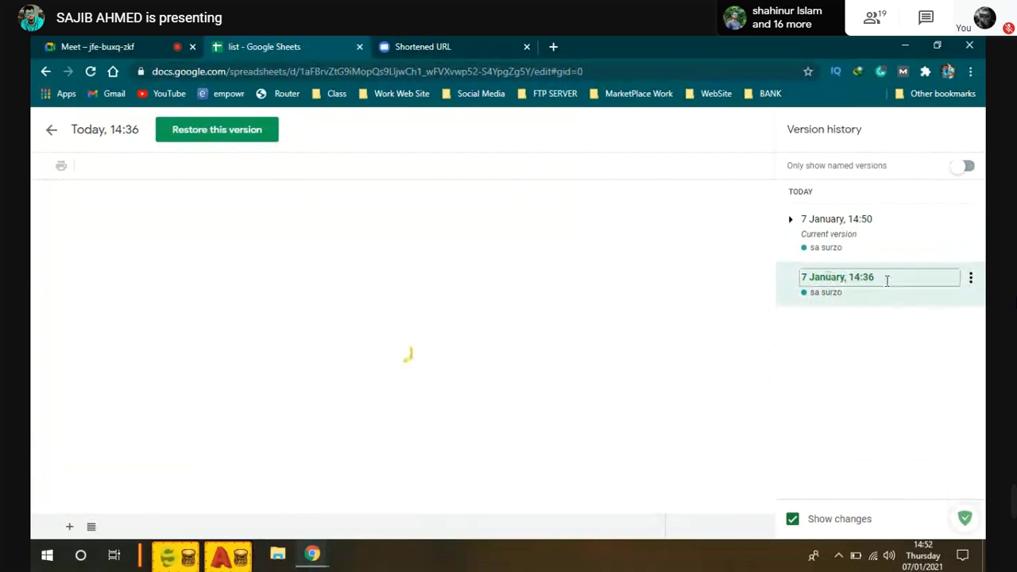
{"action": "left_click_drag", "start_coordinate": [873, 277], "coordinate": [848, 278]}
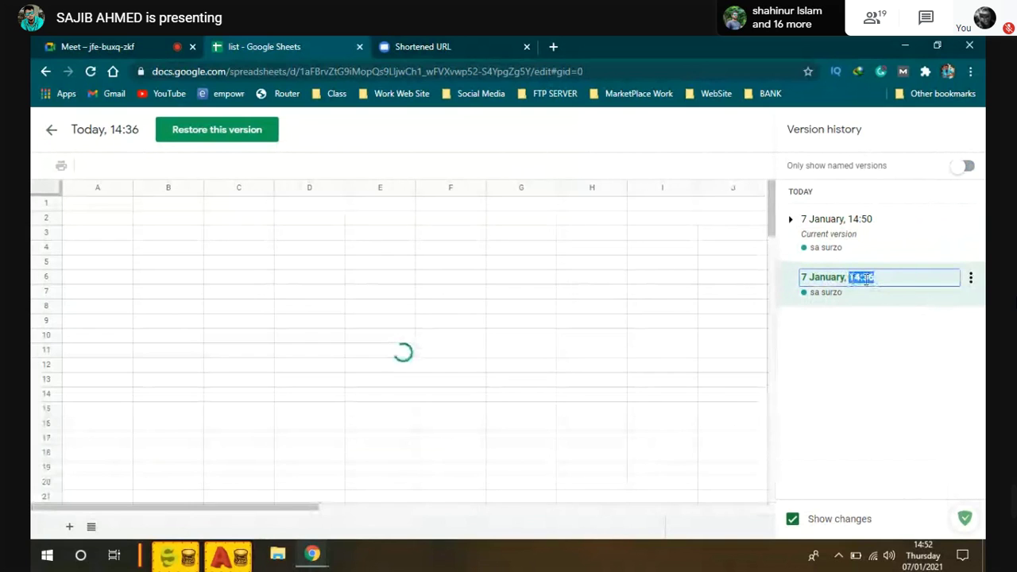
{"action": "left_click", "coordinate": [515, 321]}
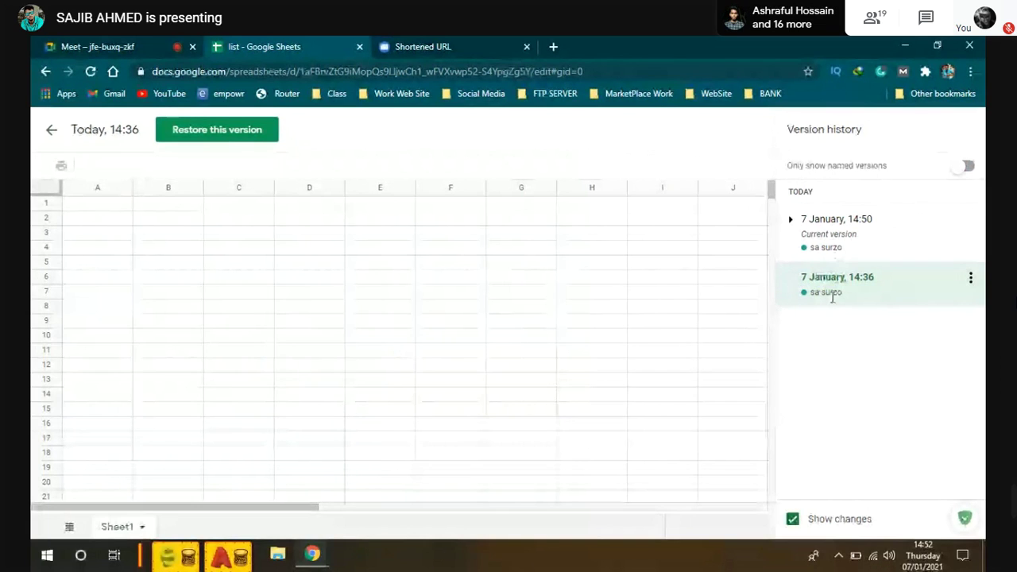
{"action": "scroll", "coordinate": [415, 336], "scroll_direction": "down", "scroll_amount": 10}
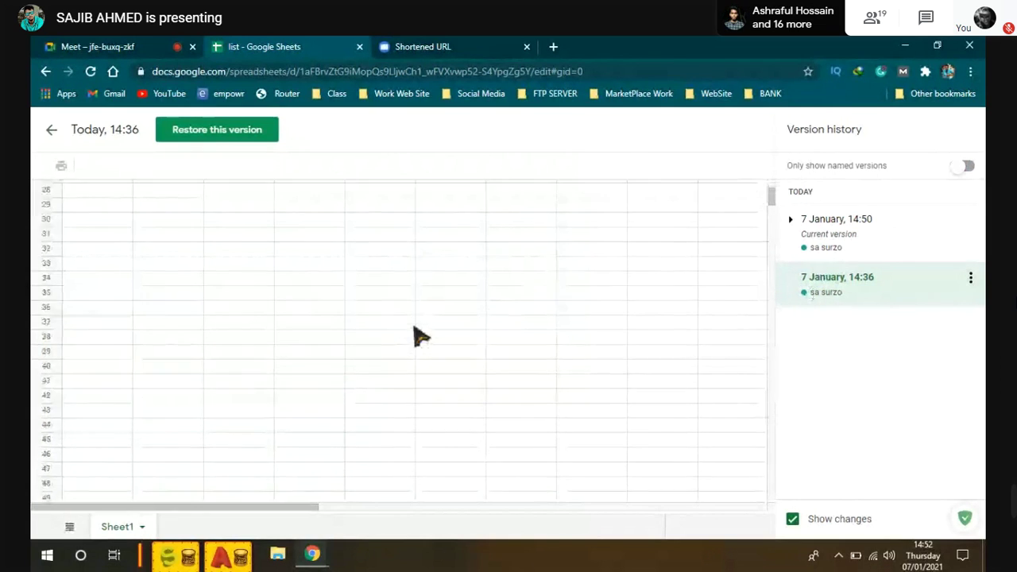
{"action": "scroll", "coordinate": [418, 335], "scroll_direction": "up", "scroll_amount": 10}
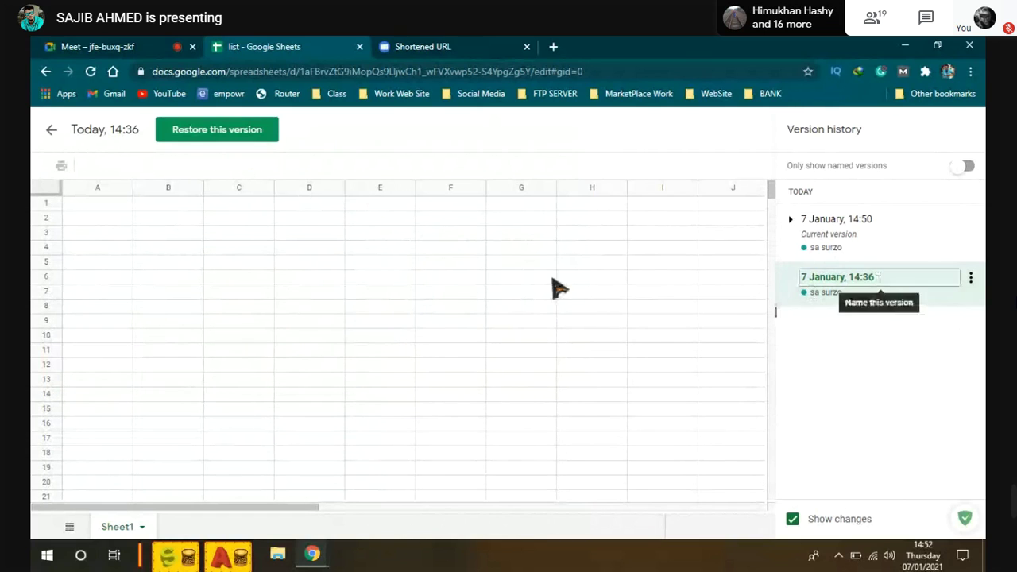
{"action": "left_click", "coordinate": [865, 222]}
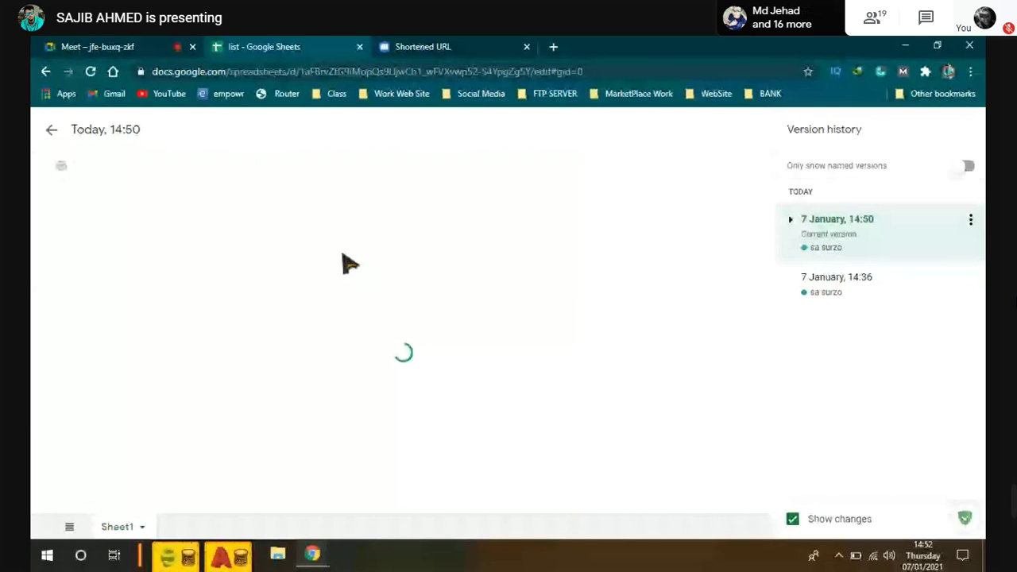
{"action": "left_click", "coordinate": [645, 331]}
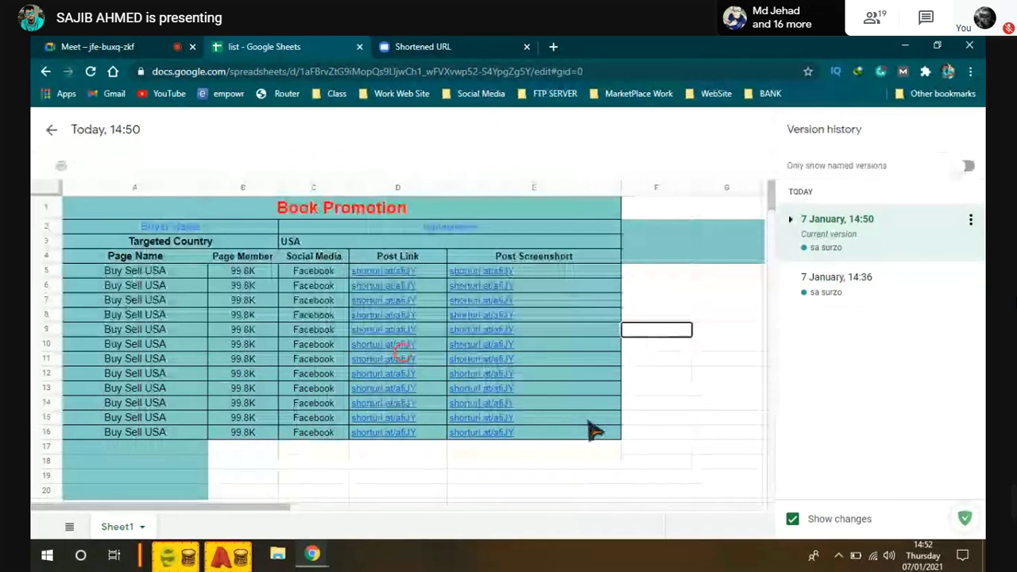
{"action": "left_click", "coordinate": [590, 420]}
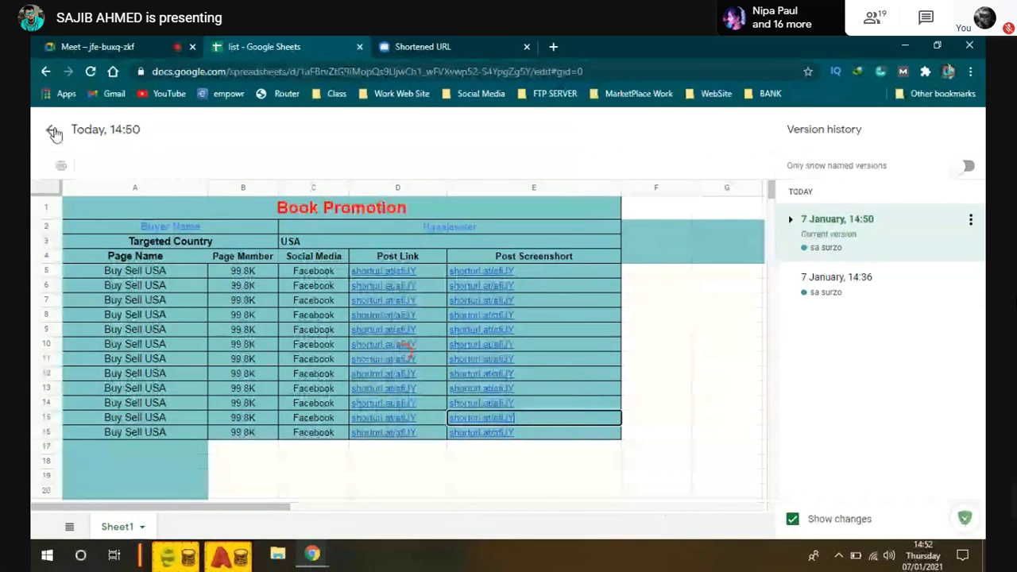
{"action": "left_click", "coordinate": [53, 133]}
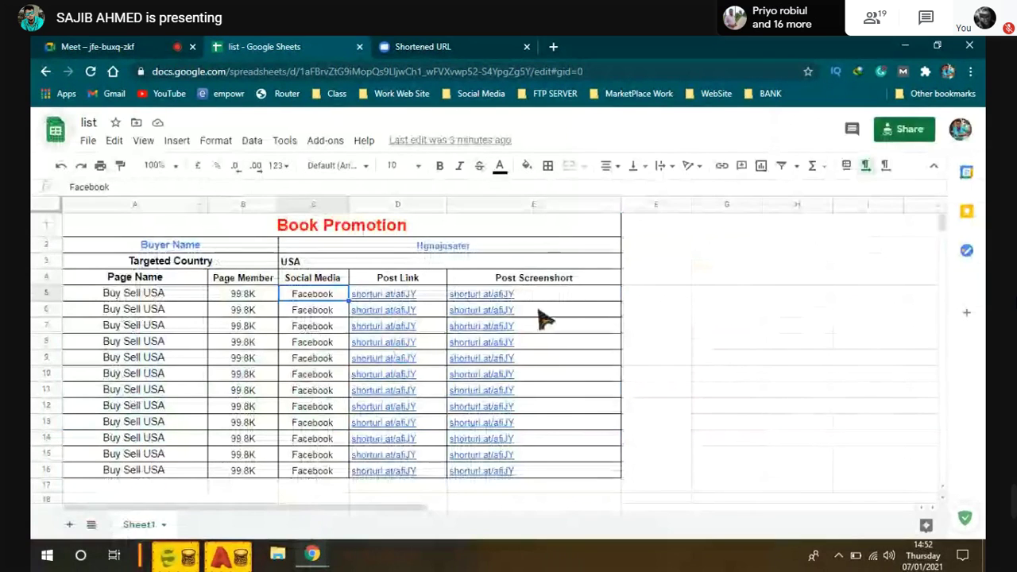
Step: Return to the Sheets home page and open the copied 'list' share link from the address bar
{"action": "left_click", "coordinate": [602, 306]}
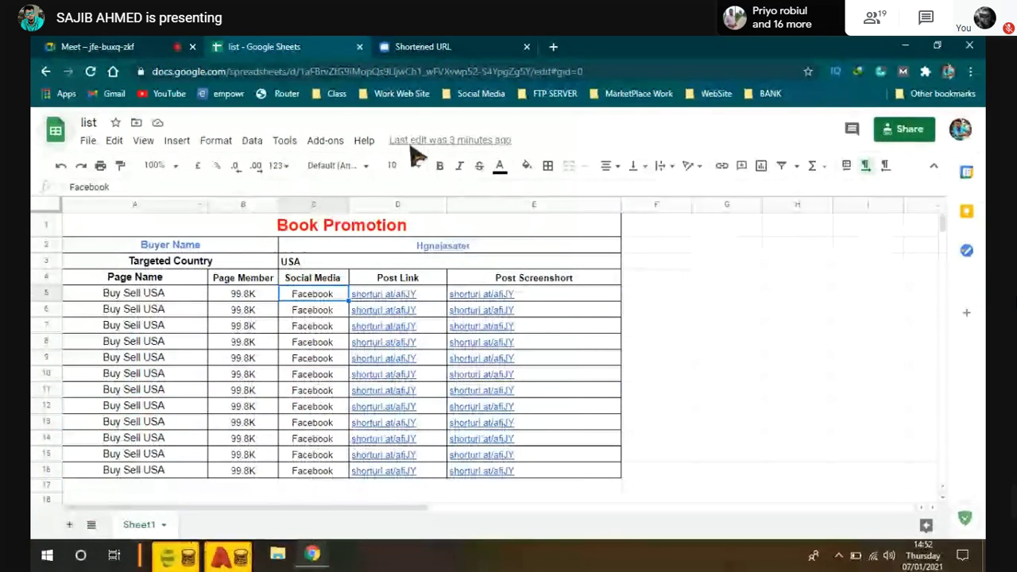
{"action": "key", "text": "alt+Left"}
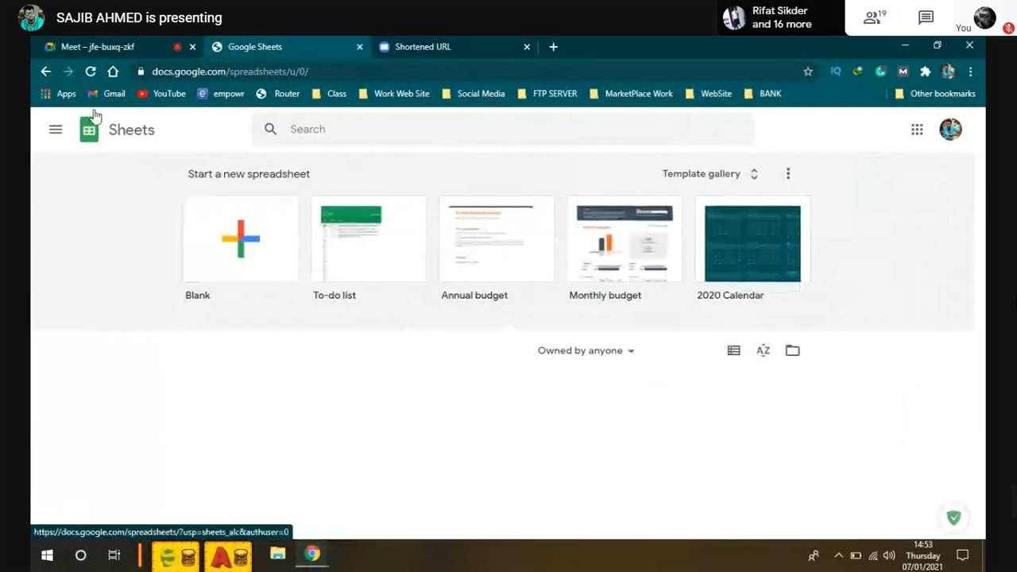
{"action": "left_click", "coordinate": [400, 71]}
{"action": "right_click", "coordinate": [401, 71]}
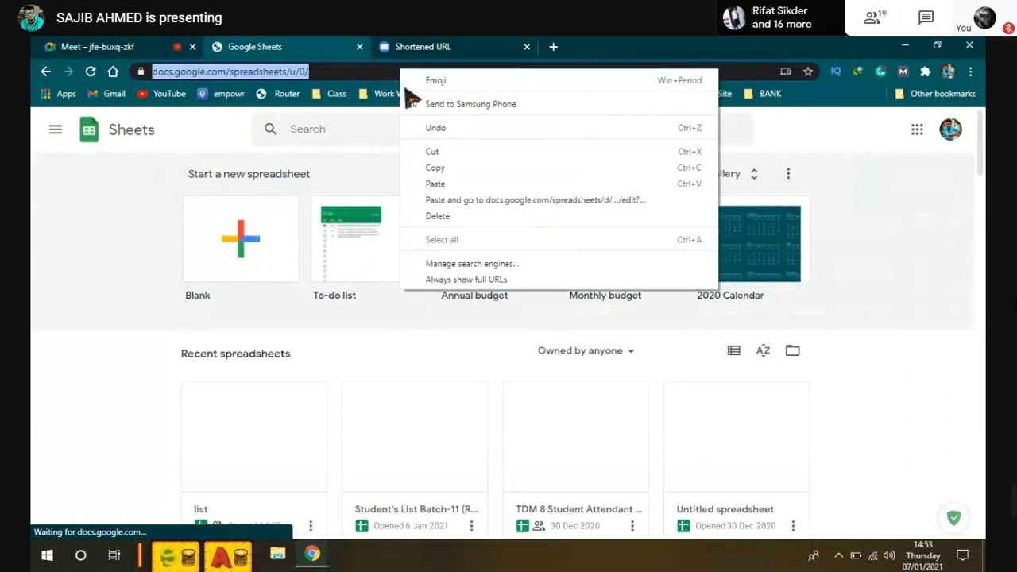
{"action": "left_click", "coordinate": [485, 190]}
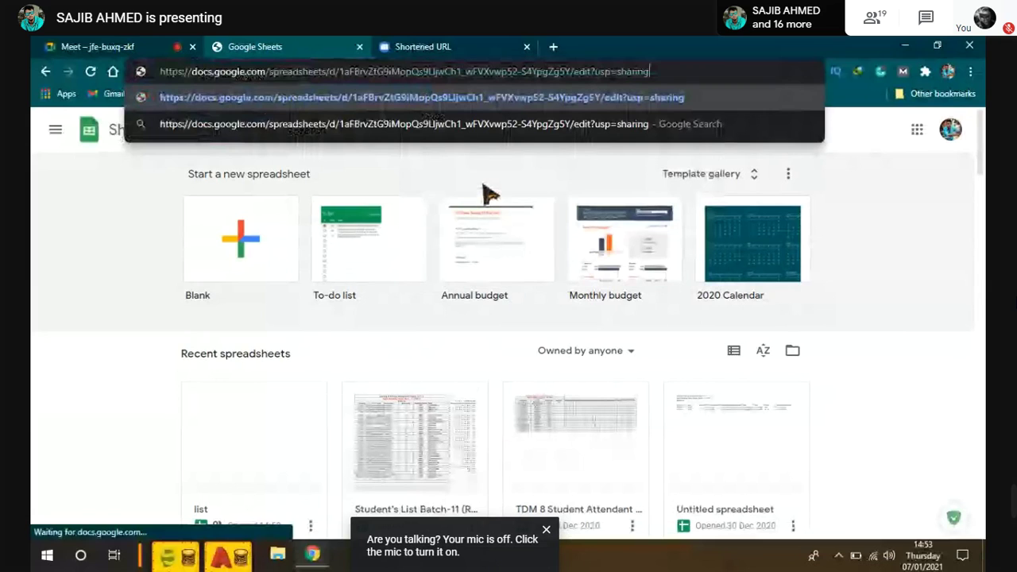
{"action": "key", "text": "Return"}
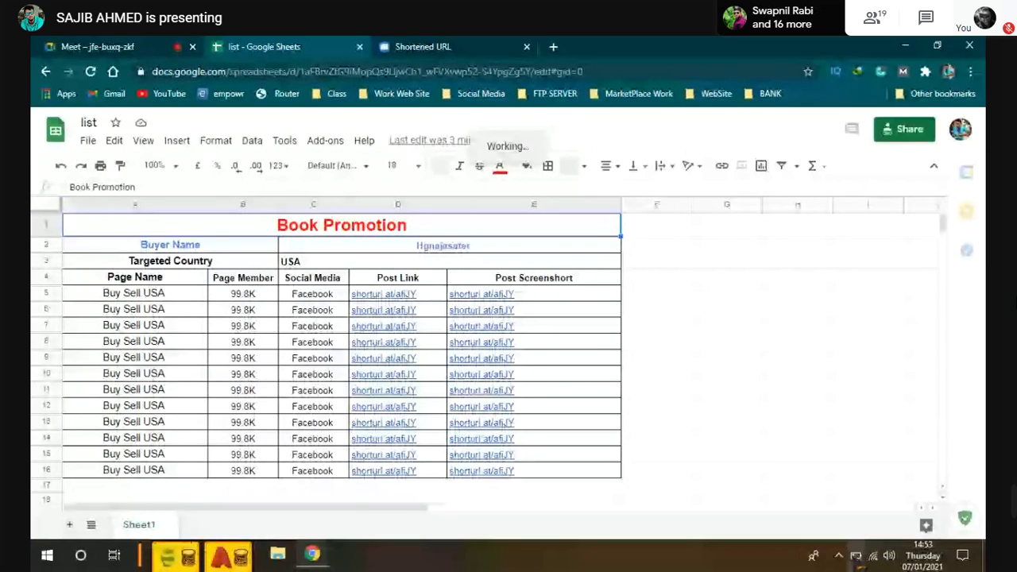
Step: Select A8:E9 and delete their contents, leaving rows 8 and 9 blank
{"action": "left_click", "coordinate": [277, 554]}
{"action": "scroll", "coordinate": [256, 426], "scroll_direction": "down", "scroll_amount": 3}
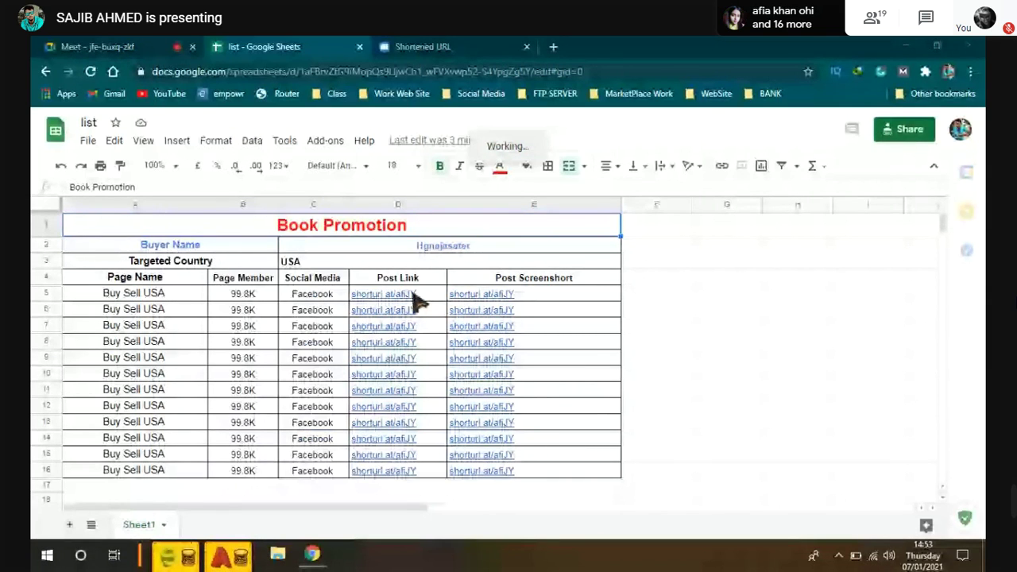
{"action": "left_click", "coordinate": [570, 362]}
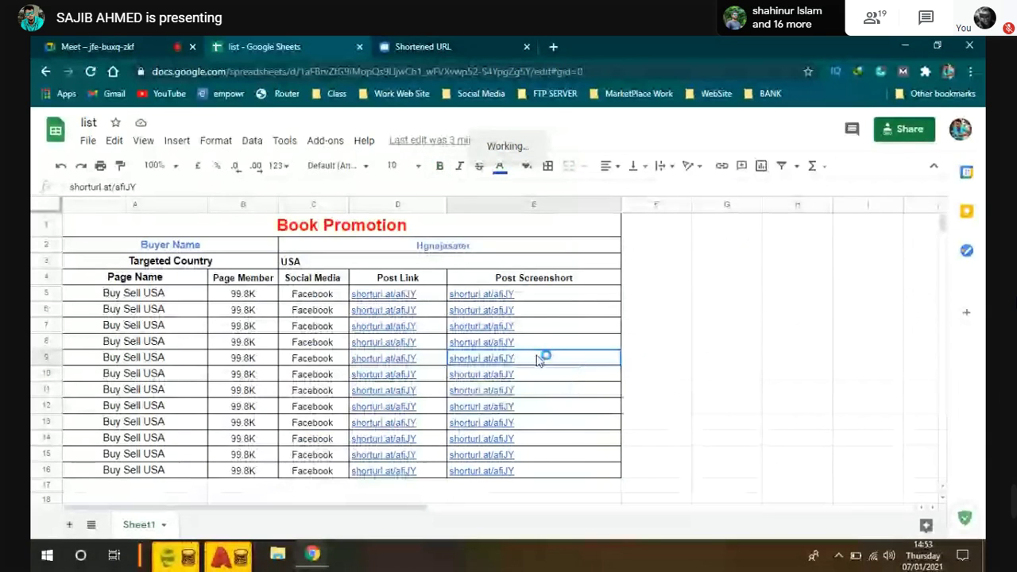
{"action": "scroll", "coordinate": [539, 360], "scroll_direction": "down", "scroll_amount": 1}
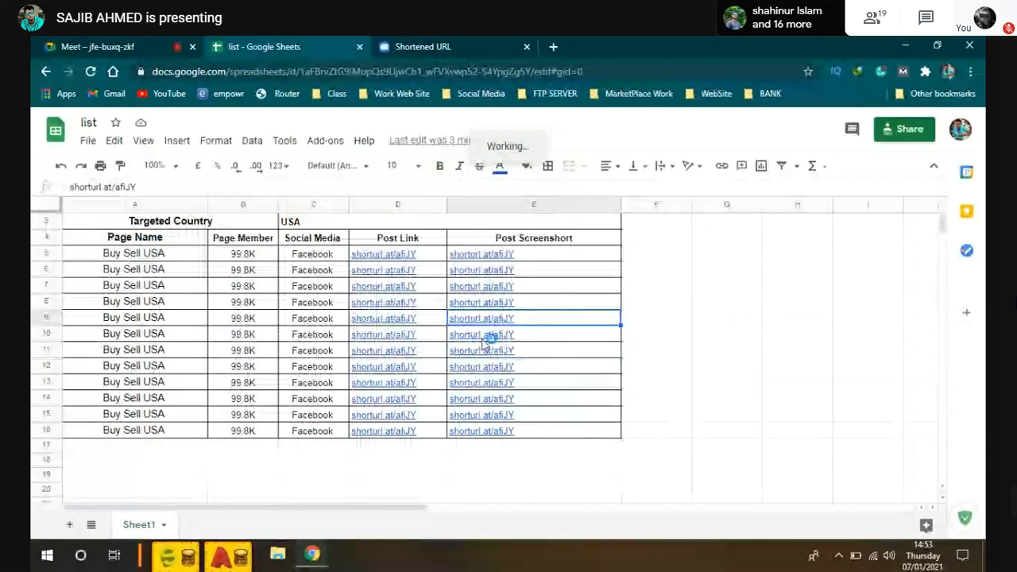
{"action": "scroll", "coordinate": [485, 340], "scroll_direction": "up", "scroll_amount": 1}
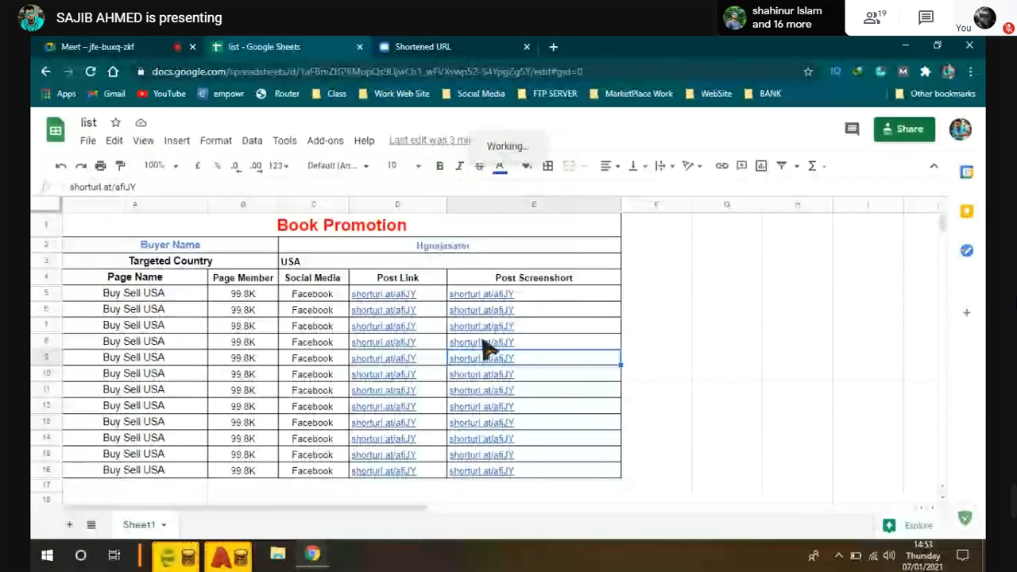
{"action": "scroll", "coordinate": [563, 325], "scroll_direction": "down", "scroll_amount": 1}
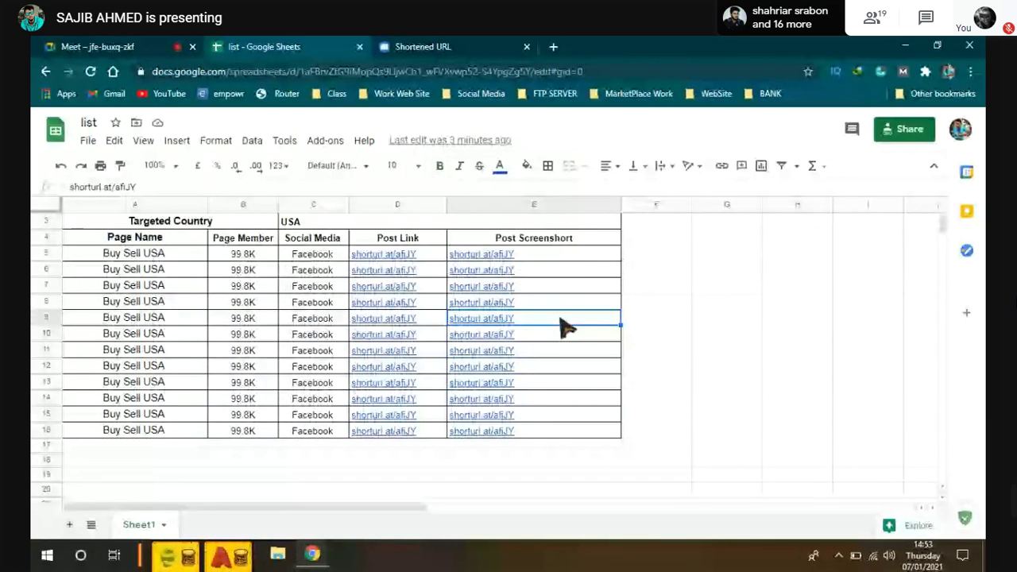
{"action": "left_click_drag", "start_coordinate": [563, 325], "coordinate": [182, 295]}
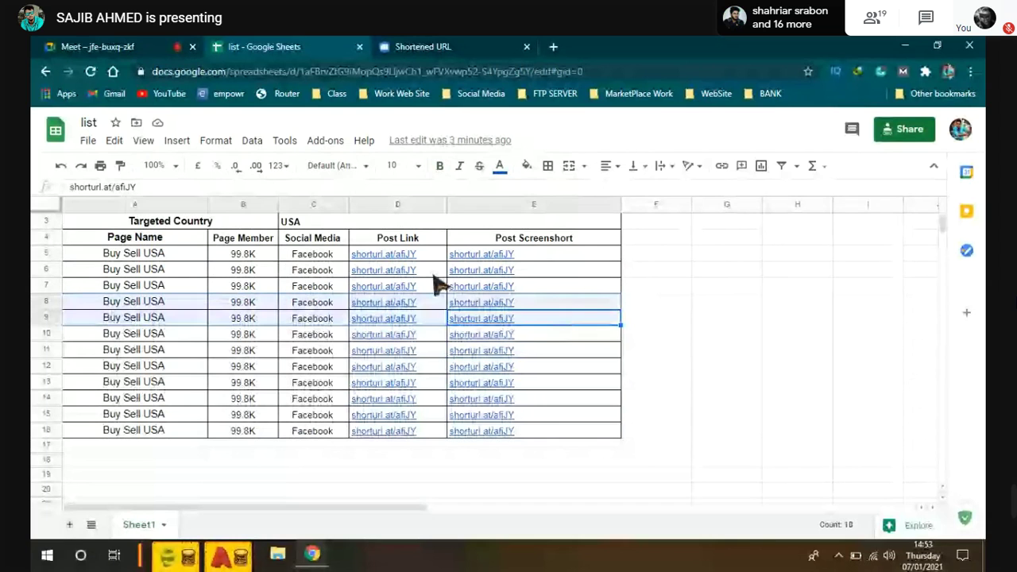
{"action": "mouse_move", "coordinate": [438, 285]}
{"action": "key", "text": "Delete"}
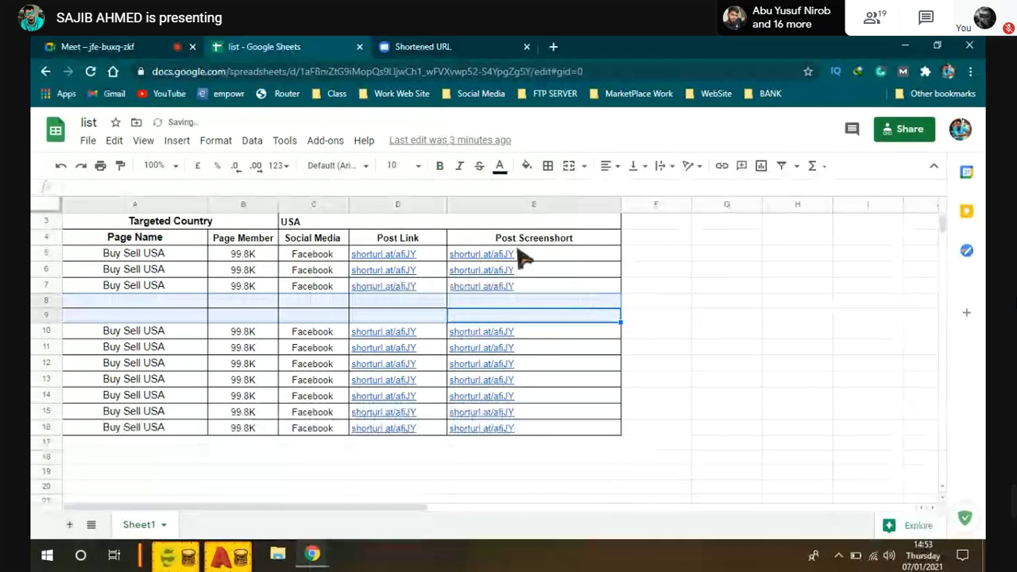
{"action": "left_click", "coordinate": [726, 301]}
{"action": "scroll", "coordinate": [568, 363], "scroll_direction": "up", "scroll_amount": 2}
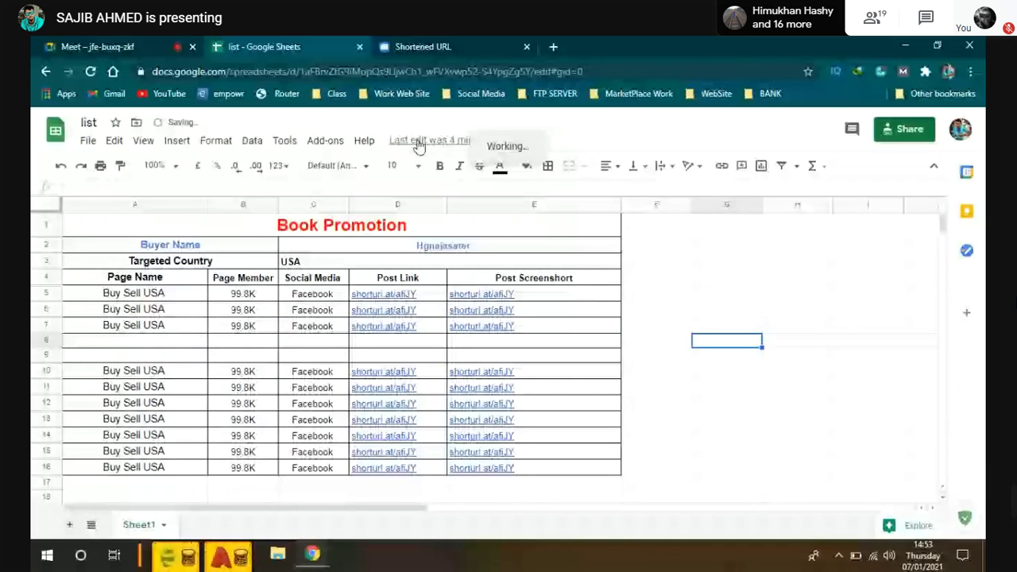
Step: Open version history from the 'Last edit was…' link beside the Help menu
{"action": "left_click", "coordinate": [417, 140]}
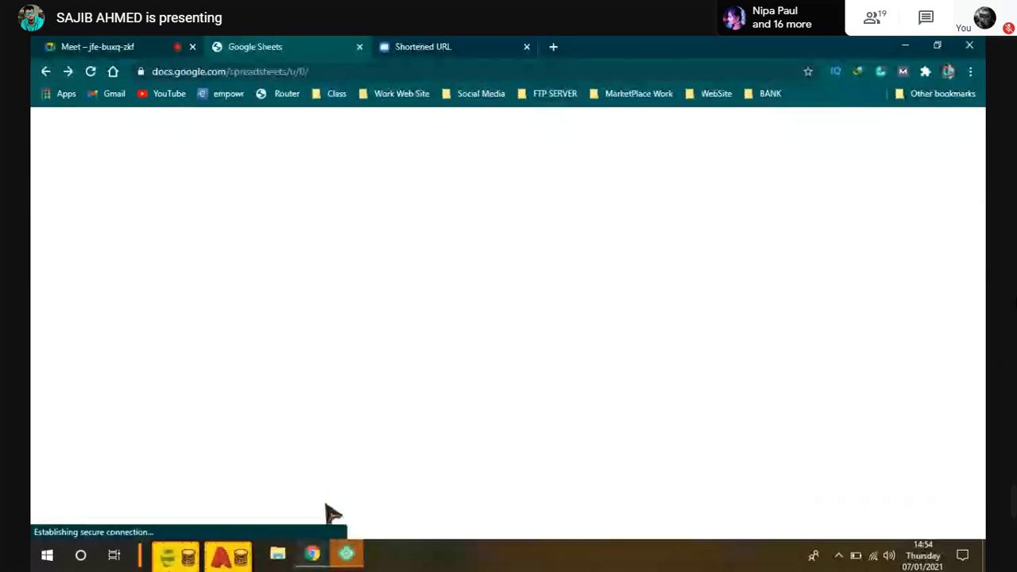
Step: Start the local WordPress site from its overview in Local
{"action": "left_click", "coordinate": [347, 554]}
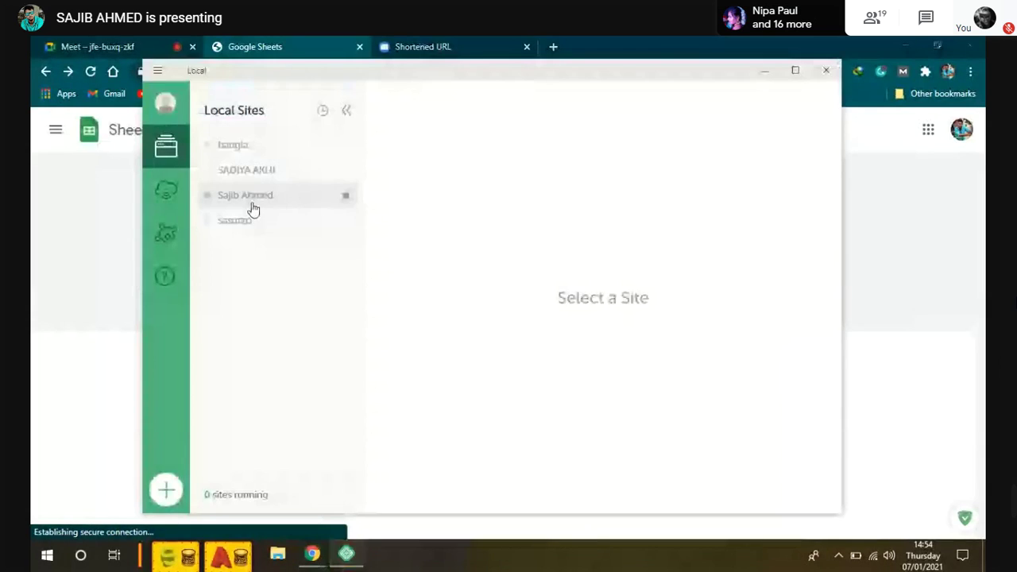
{"action": "left_click", "coordinate": [246, 195]}
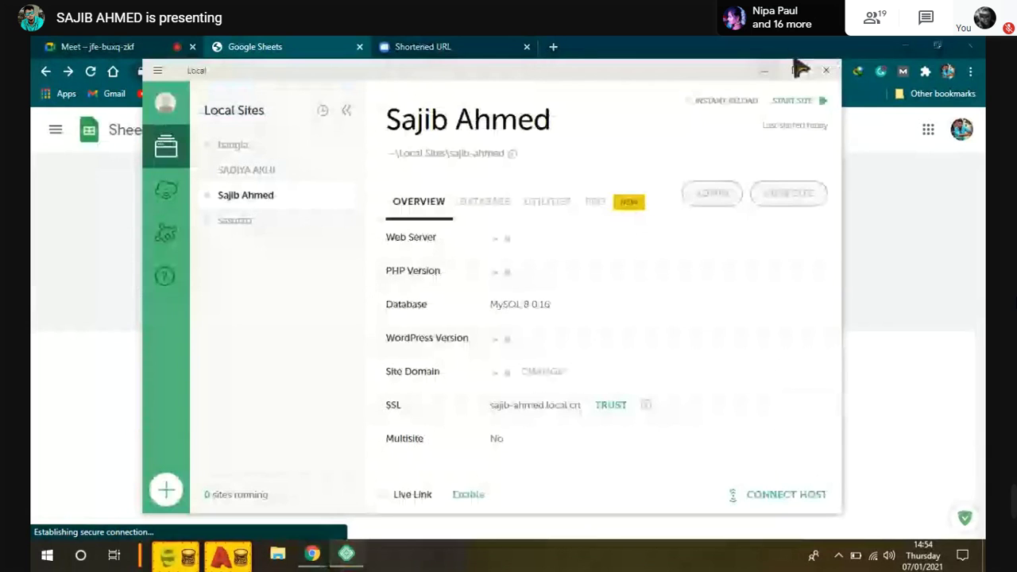
{"action": "left_click", "coordinate": [820, 104]}
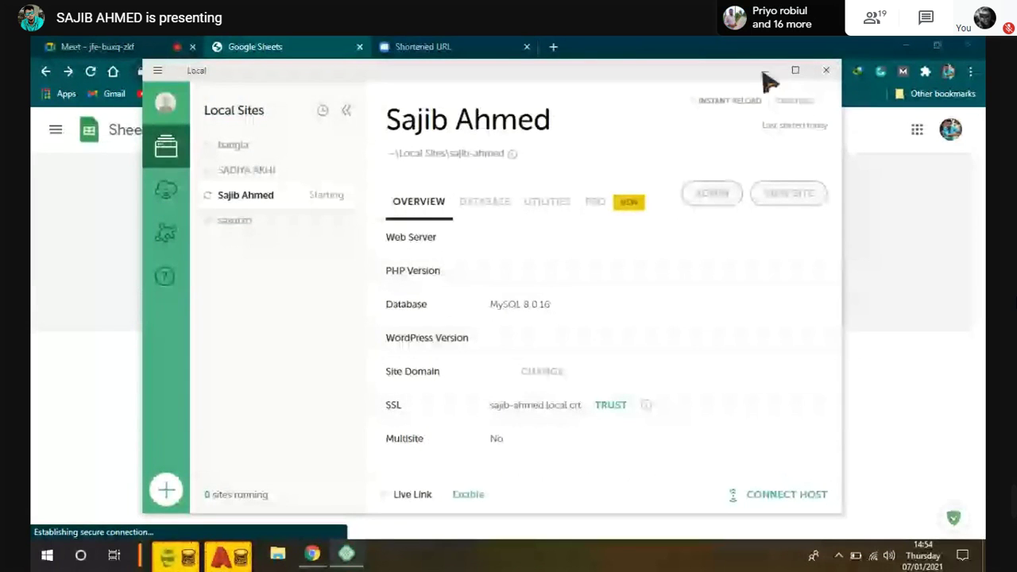
{"action": "left_click", "coordinate": [763, 71]}
Step: Check the meeting's participant list, then open the site's WordPress admin from Local
{"action": "key", "text": "ctrl+1"}
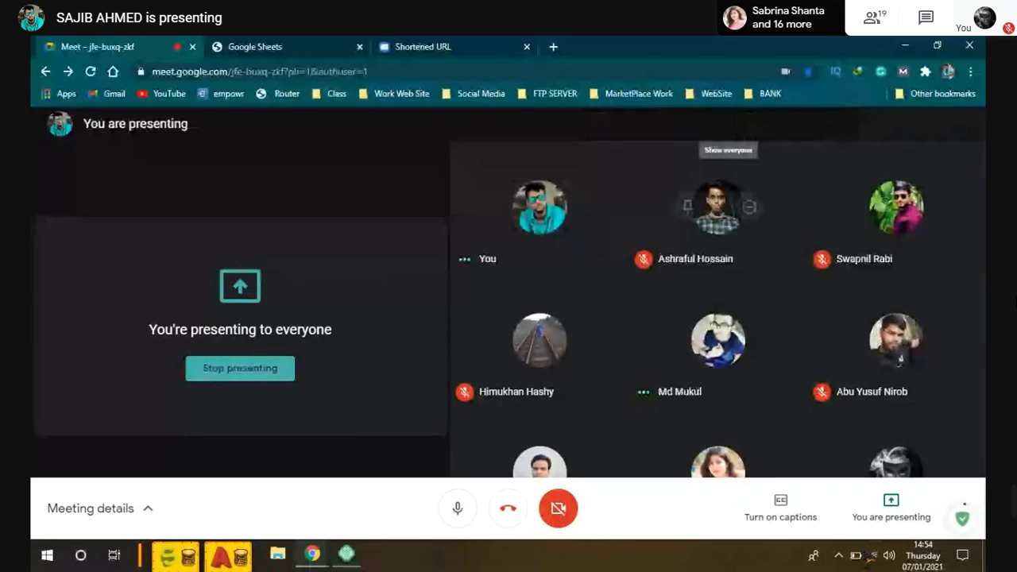
{"action": "left_click", "coordinate": [873, 17]}
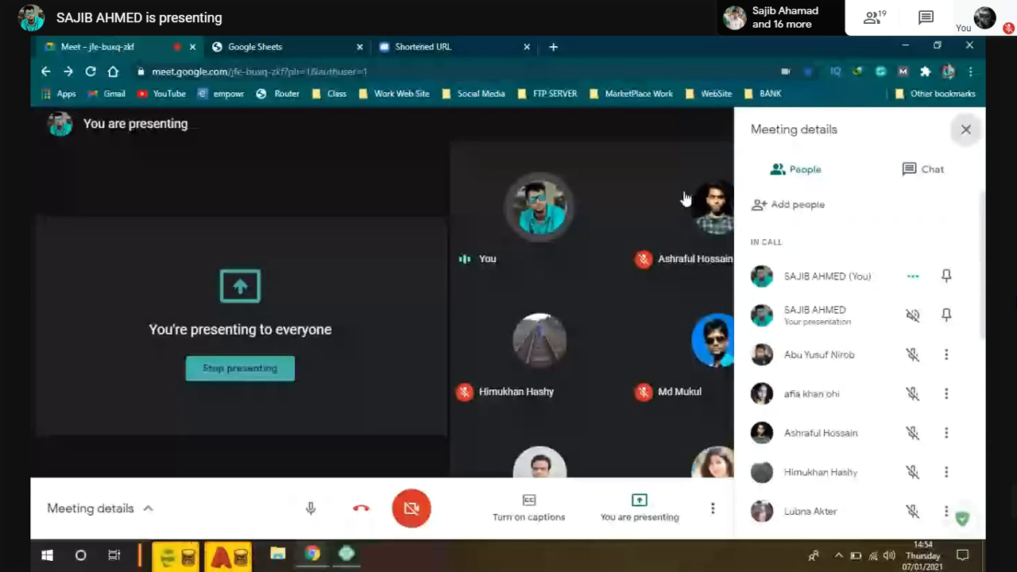
{"action": "key", "text": "alt+Tab"}
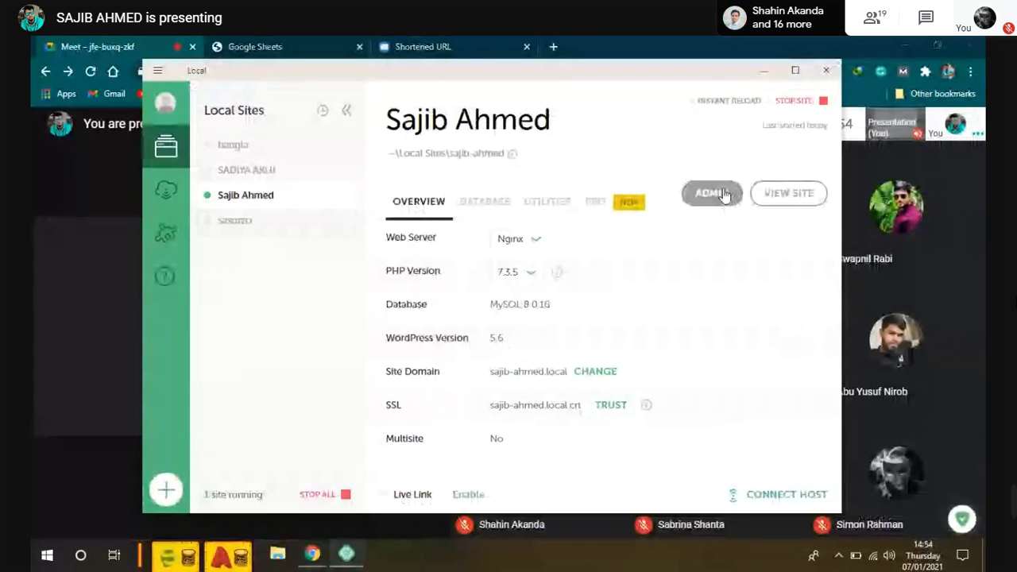
{"action": "left_click", "coordinate": [711, 193]}
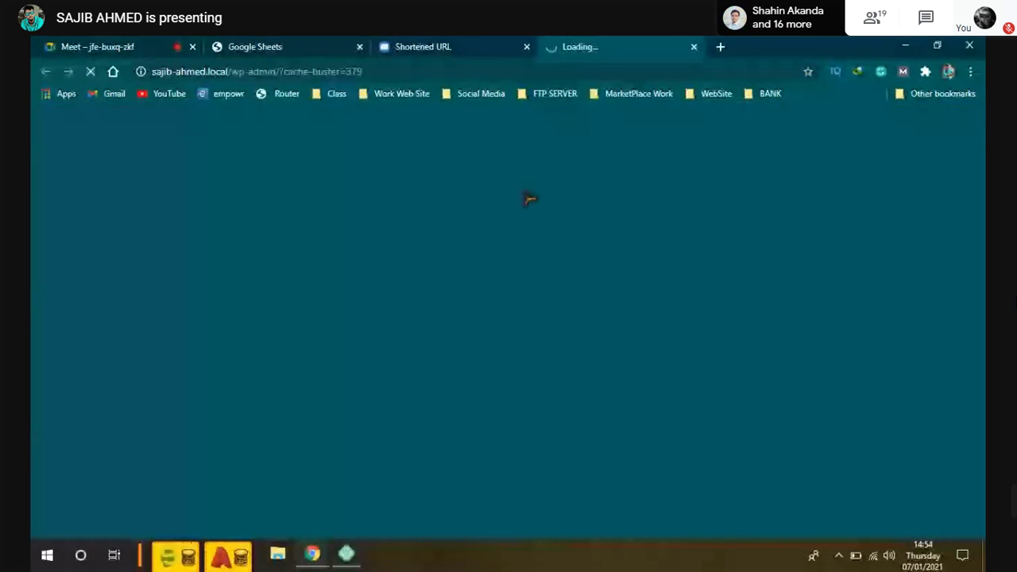
Step: Close the Shortened URL and Google Sheets tabs, check the battery, then go to the Dashboard tab
{"action": "left_click", "coordinate": [525, 47]}
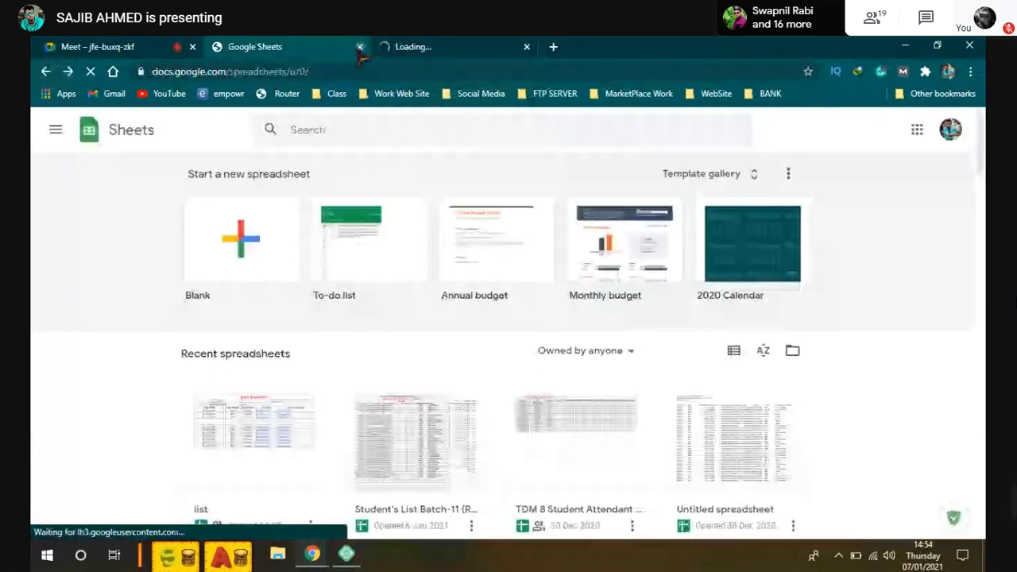
{"action": "left_click", "coordinate": [359, 47]}
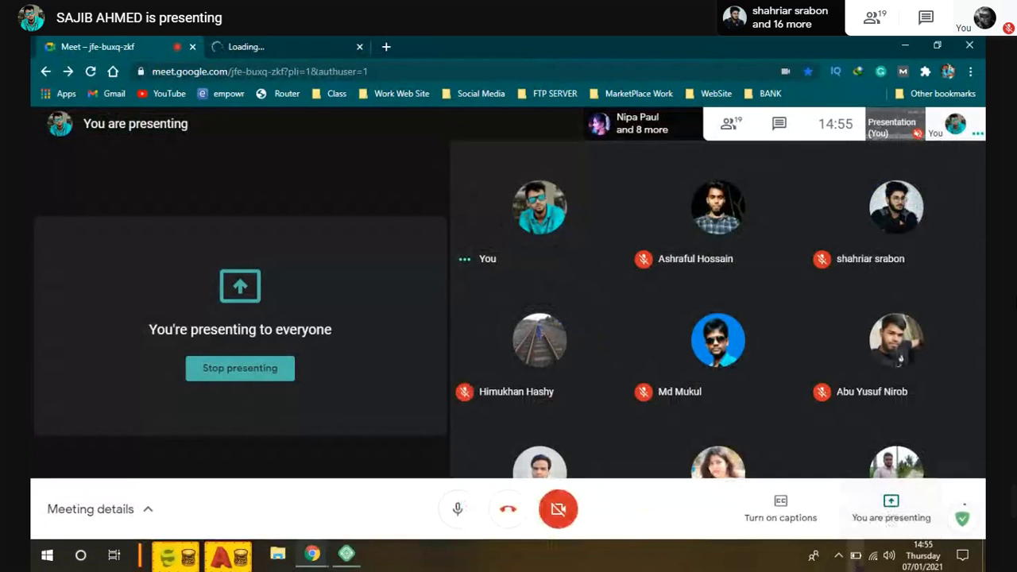
{"action": "mouse_move", "coordinate": [862, 561]}
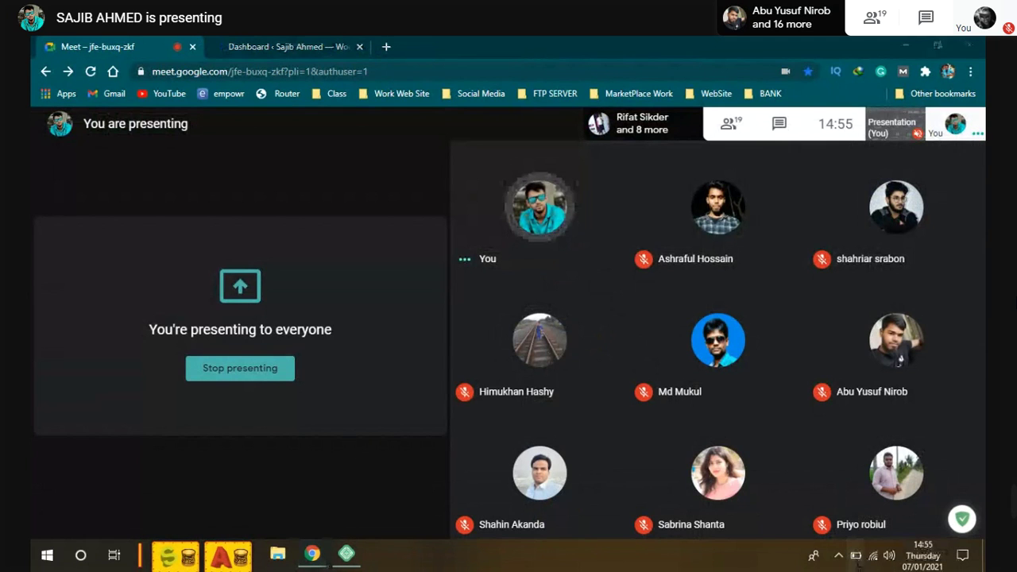
{"action": "left_click", "coordinate": [856, 557]}
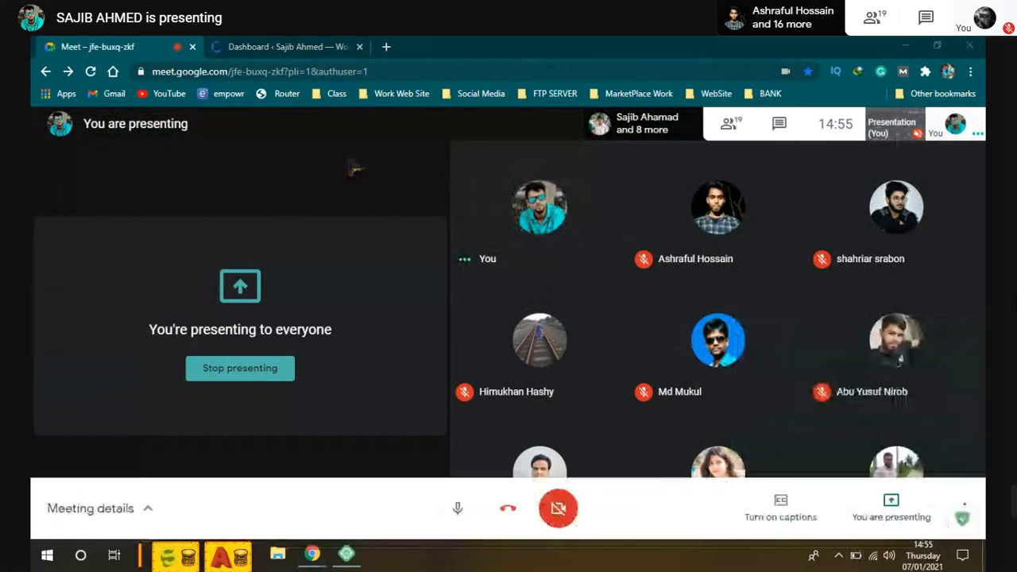
{"action": "key", "text": "ctrl+Tab"}
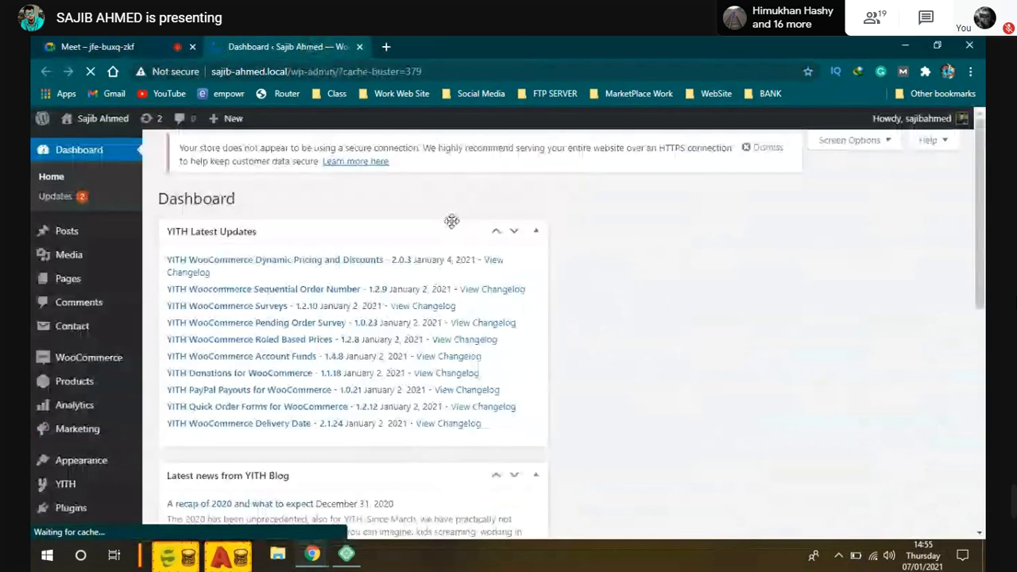
Step: Collapse the YITH Latest Updates, YITH Blog news and WooCommerce Status dashboard boxes
{"action": "scroll", "coordinate": [356, 298], "scroll_direction": "down", "scroll_amount": 1}
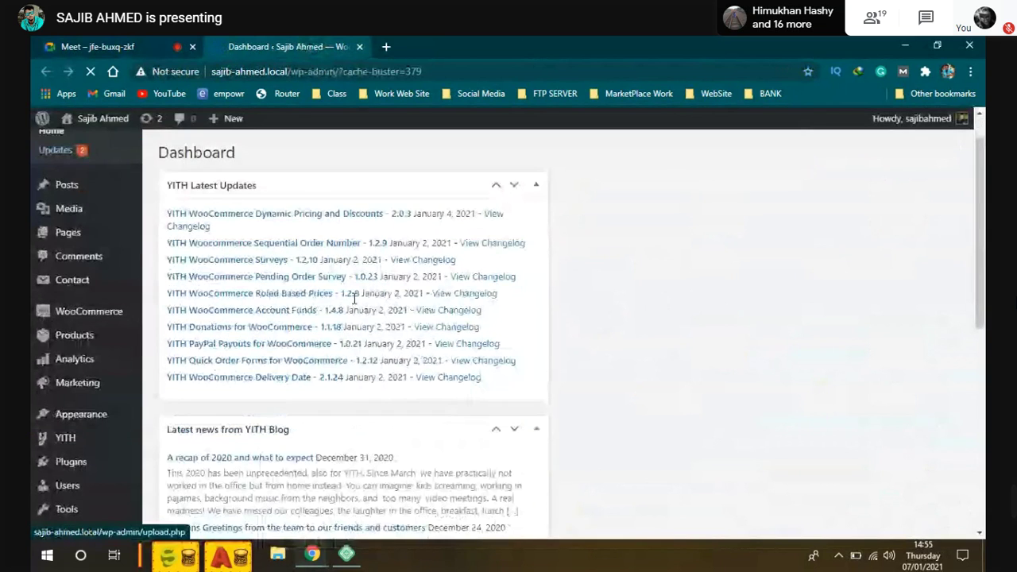
{"action": "scroll", "coordinate": [477, 278], "scroll_direction": "up", "scroll_amount": 1}
{"action": "left_click", "coordinate": [535, 242]}
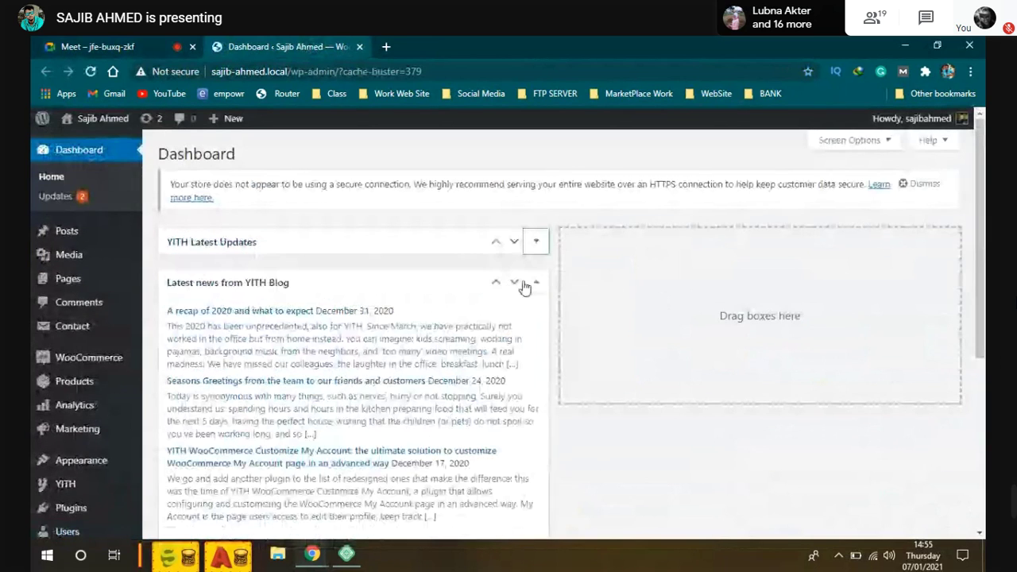
{"action": "left_click", "coordinate": [535, 283]}
{"action": "scroll", "coordinate": [432, 326], "scroll_direction": "down", "scroll_amount": 2}
{"action": "left_click", "coordinate": [536, 342]}
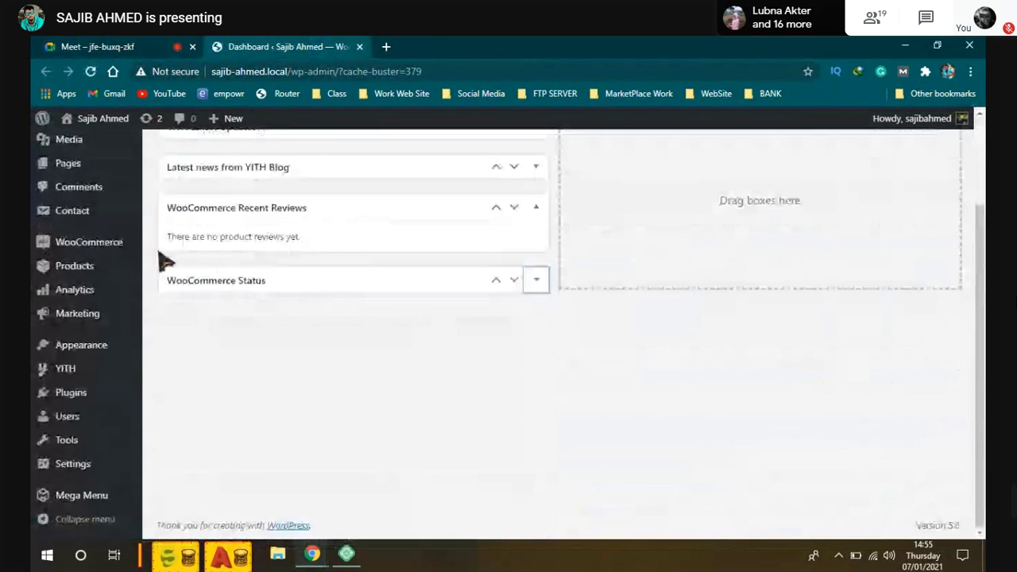
{"action": "scroll", "coordinate": [270, 207], "scroll_direction": "up", "scroll_amount": 2}
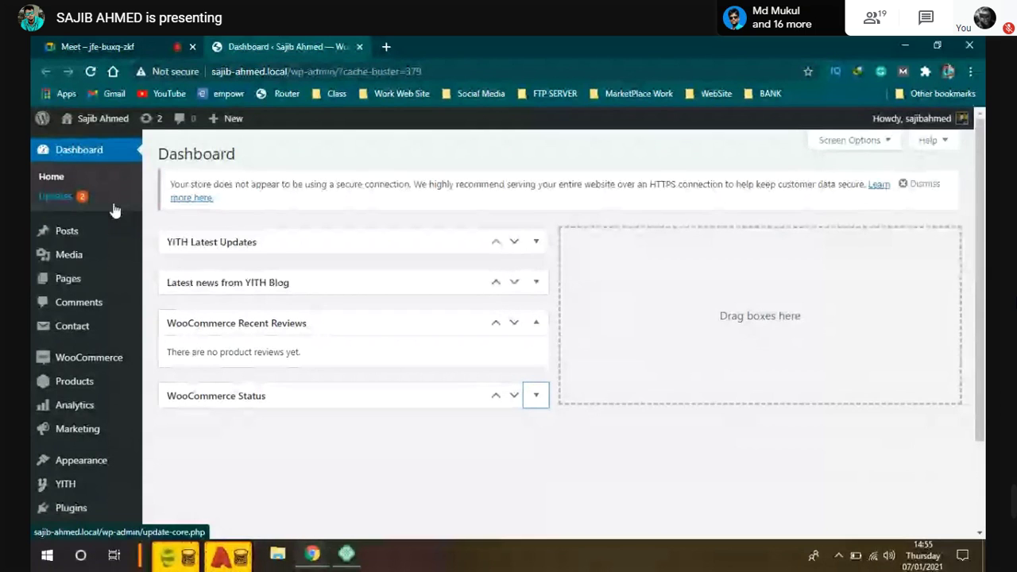
Step: Open the storefront from Visit Site in a new tab, then close that tab
{"action": "mouse_move", "coordinate": [103, 119]}
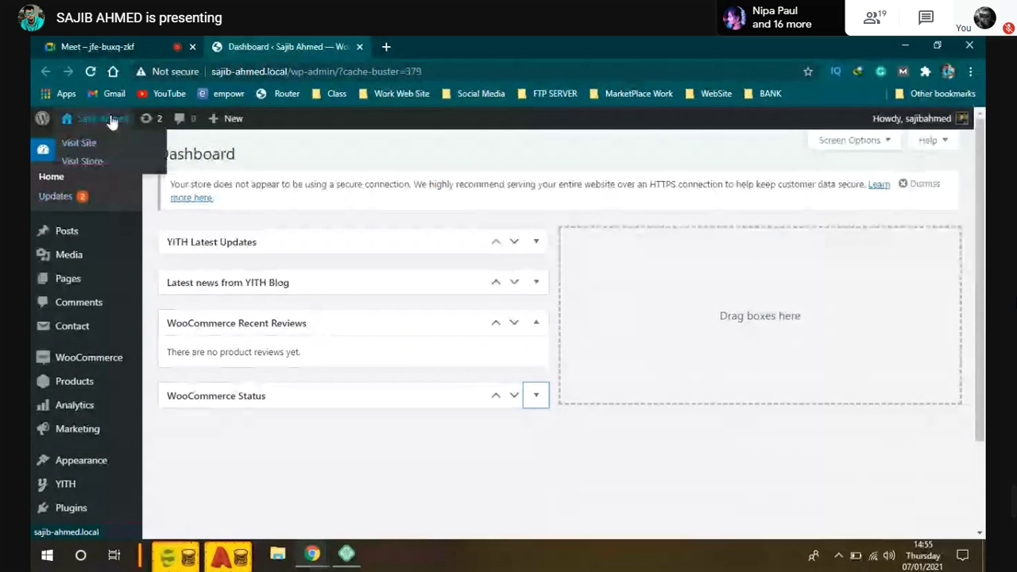
{"action": "right_click", "coordinate": [91, 161]}
{"action": "left_click", "coordinate": [119, 169]}
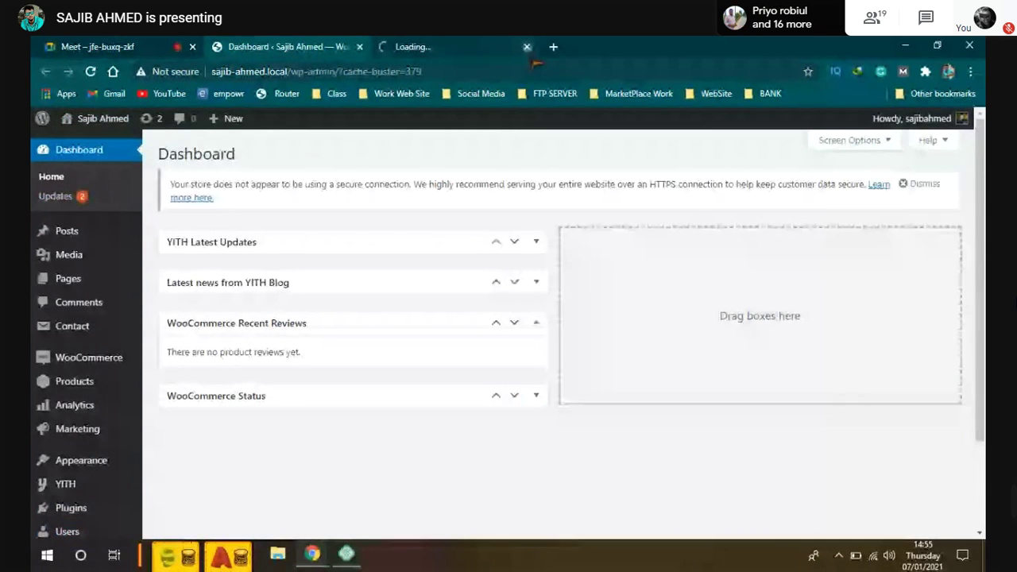
{"action": "left_click", "coordinate": [527, 47]}
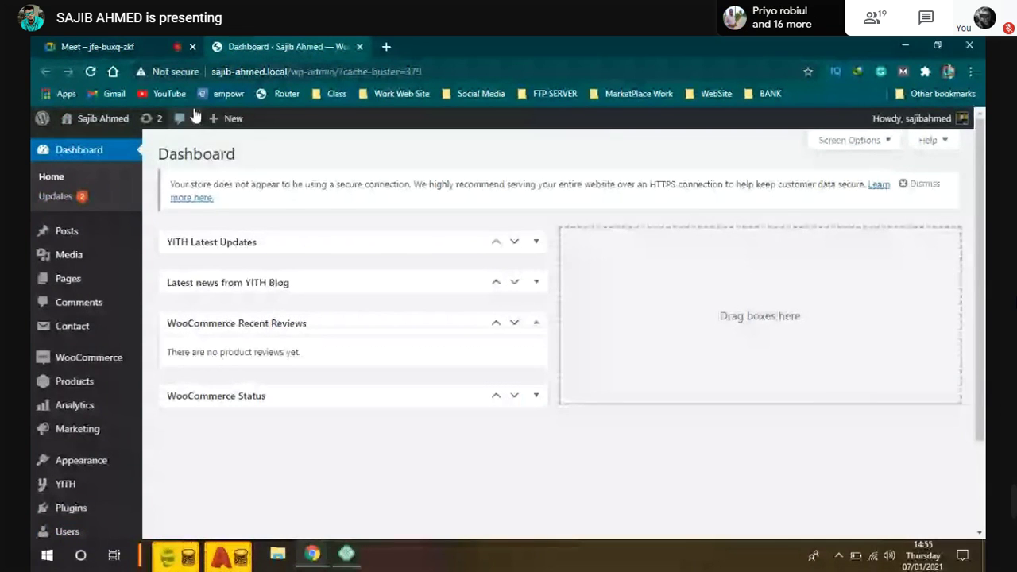
{"action": "mouse_move", "coordinate": [72, 122]}
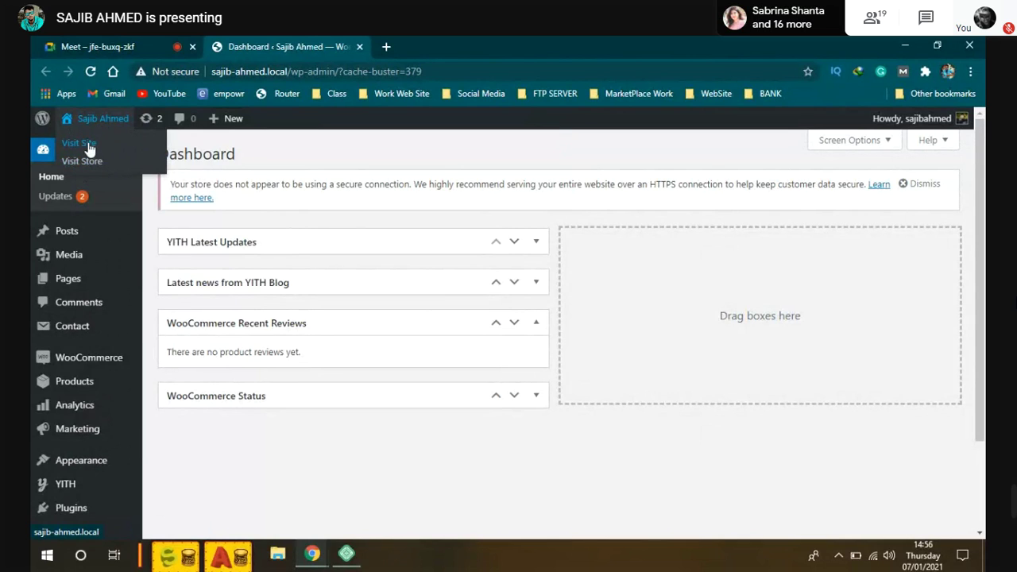
Step: Open the local WordPress site's storefront in a new browser tab via Visit Site and Local's View Site
{"action": "right_click", "coordinate": [95, 148]}
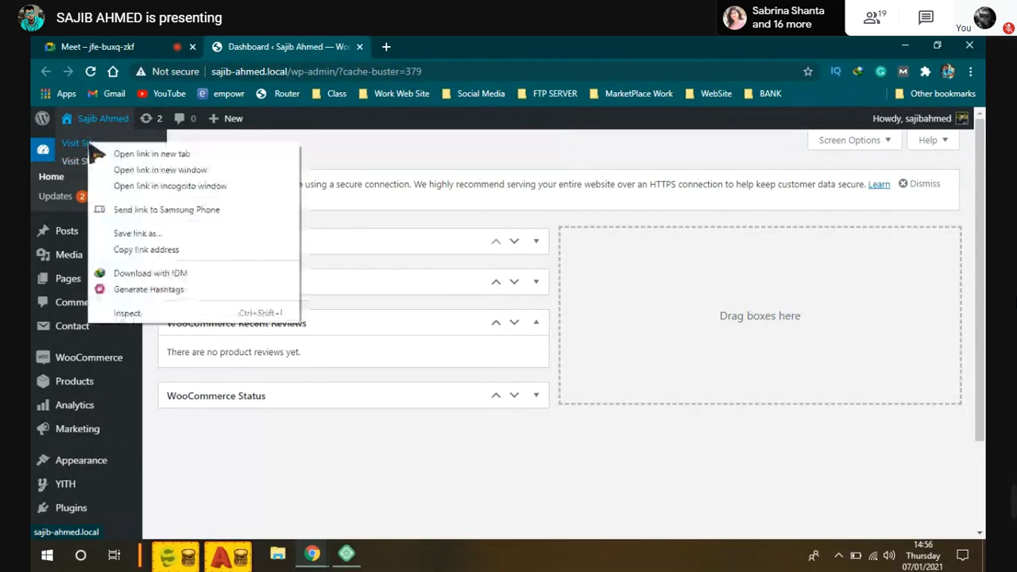
{"action": "left_click", "coordinate": [159, 153]}
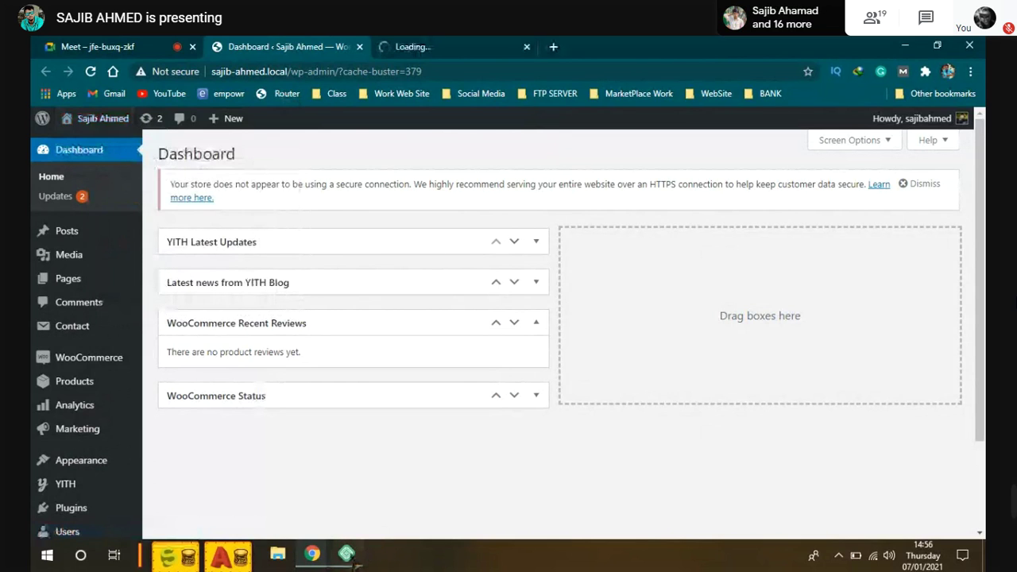
{"action": "left_click", "coordinate": [345, 550]}
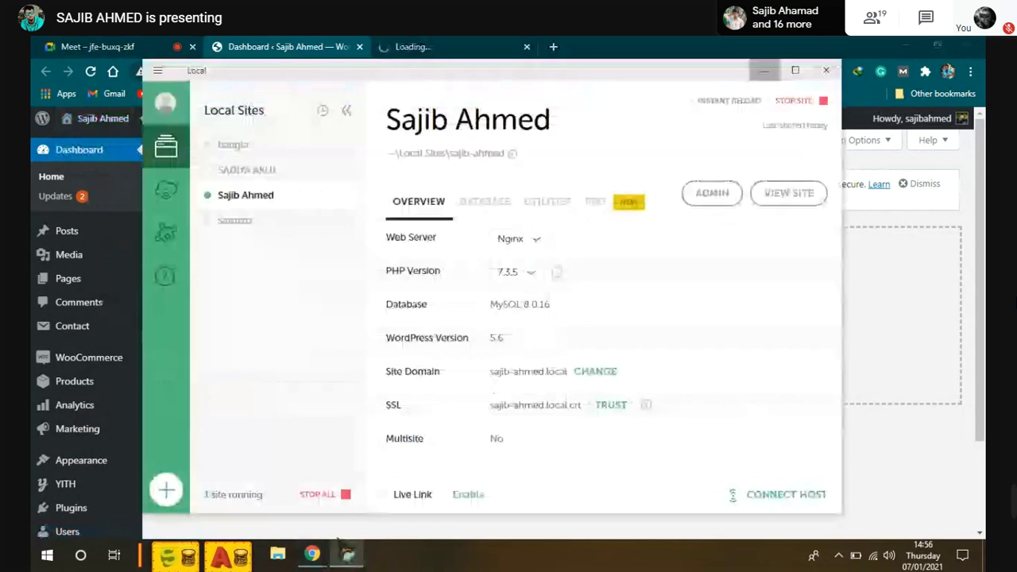
{"action": "left_click", "coordinate": [791, 195]}
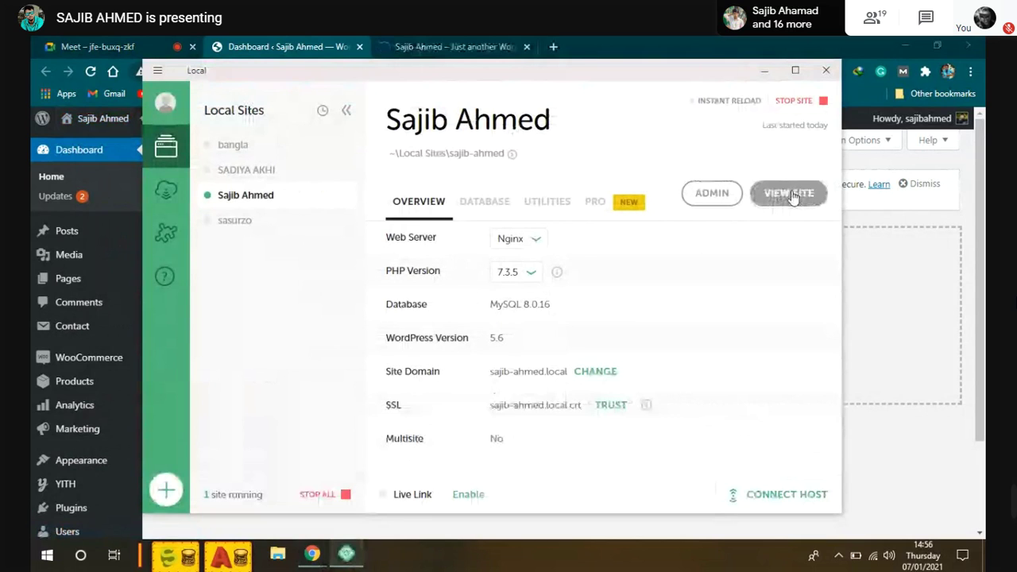
{"action": "left_click", "coordinate": [763, 69]}
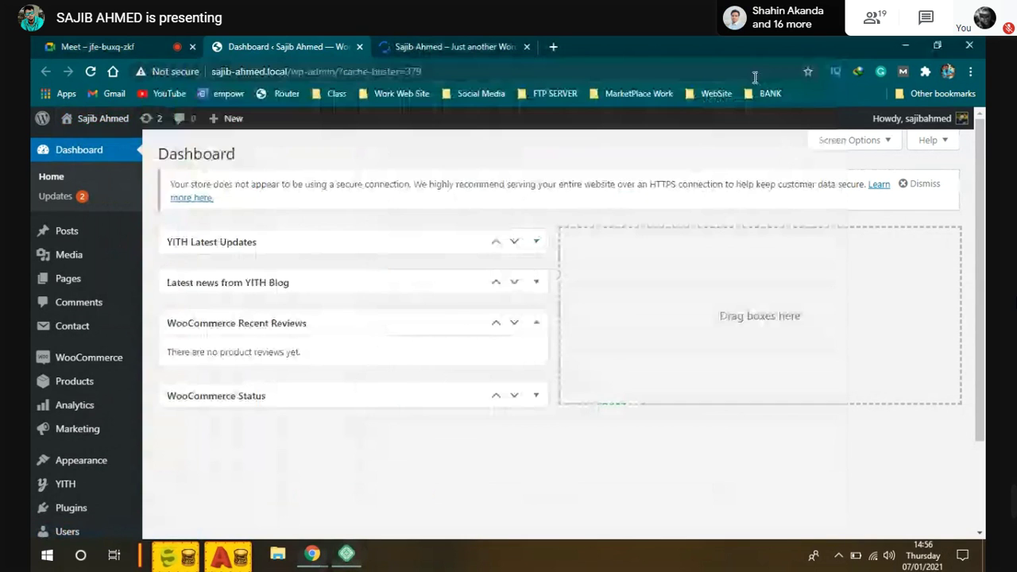
{"action": "left_click", "coordinate": [422, 46]}
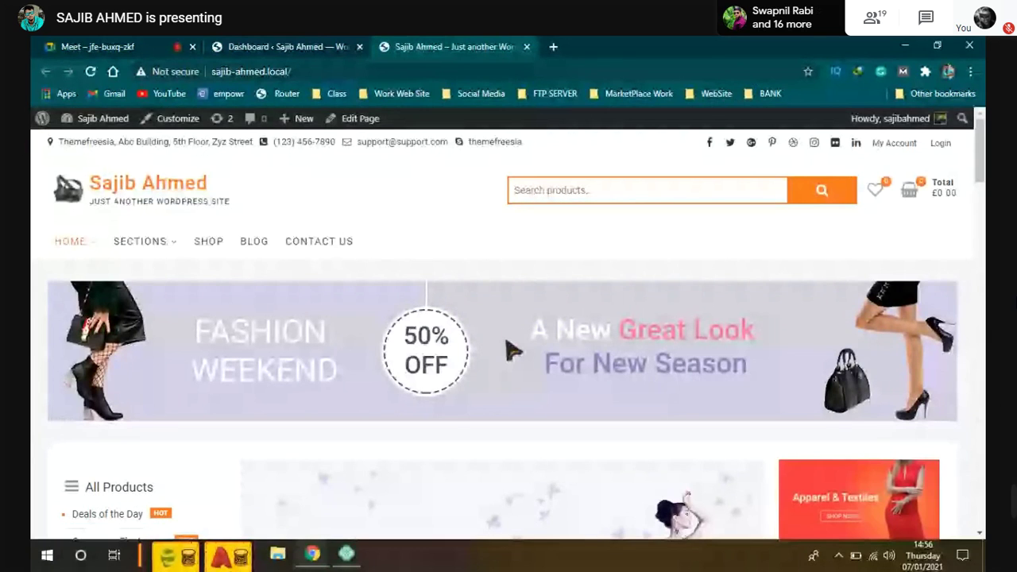
Step: Scroll through the storefront homepage's banner slider, product categories and best-selling products
{"action": "scroll", "coordinate": [512, 350], "scroll_direction": "down", "scroll_amount": 3}
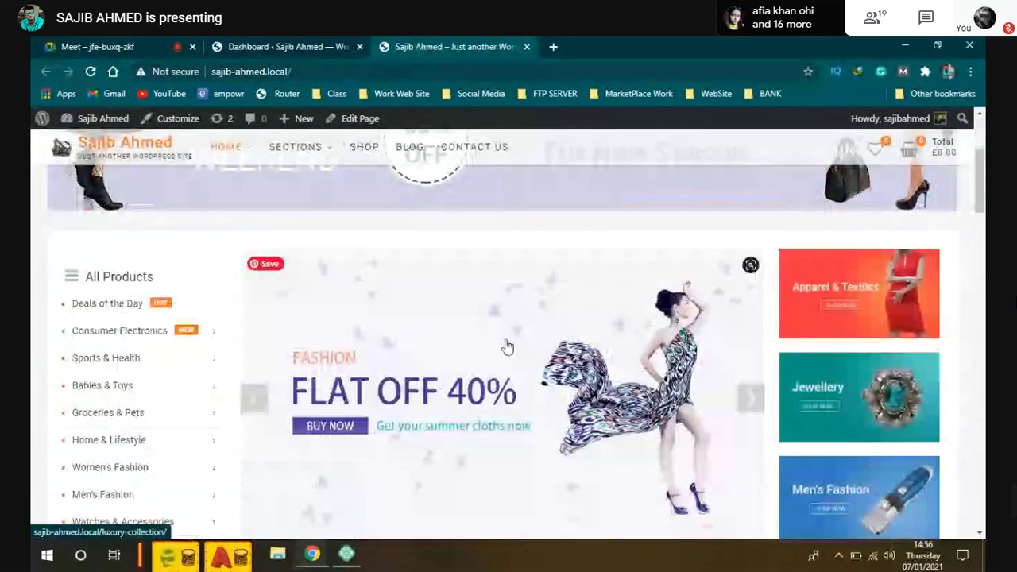
{"action": "scroll", "coordinate": [507, 347], "scroll_direction": "down", "scroll_amount": 1}
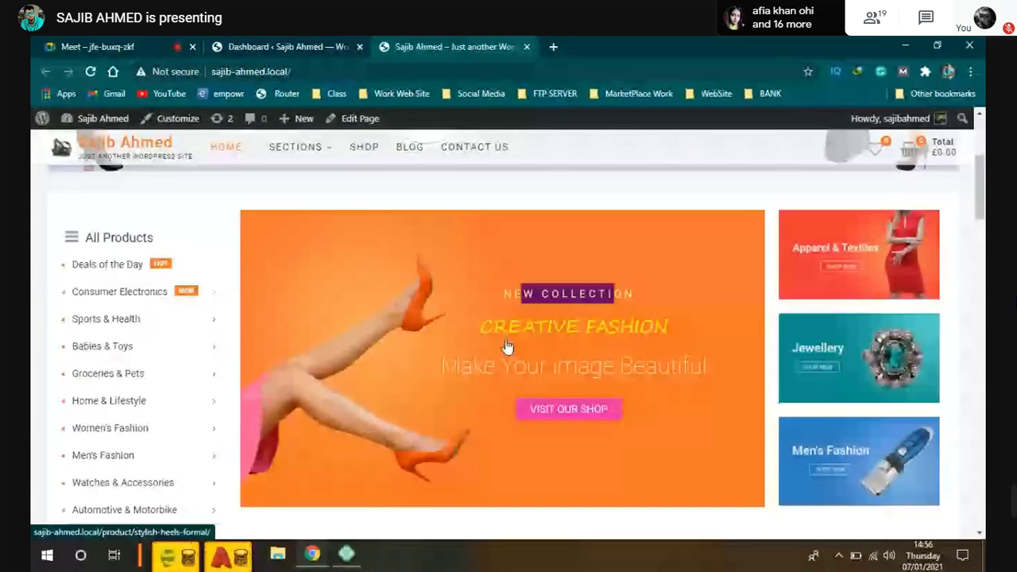
{"action": "scroll", "coordinate": [507, 347], "scroll_direction": "up", "scroll_amount": 1}
{"action": "scroll", "coordinate": [507, 347], "scroll_direction": "down", "scroll_amount": 8}
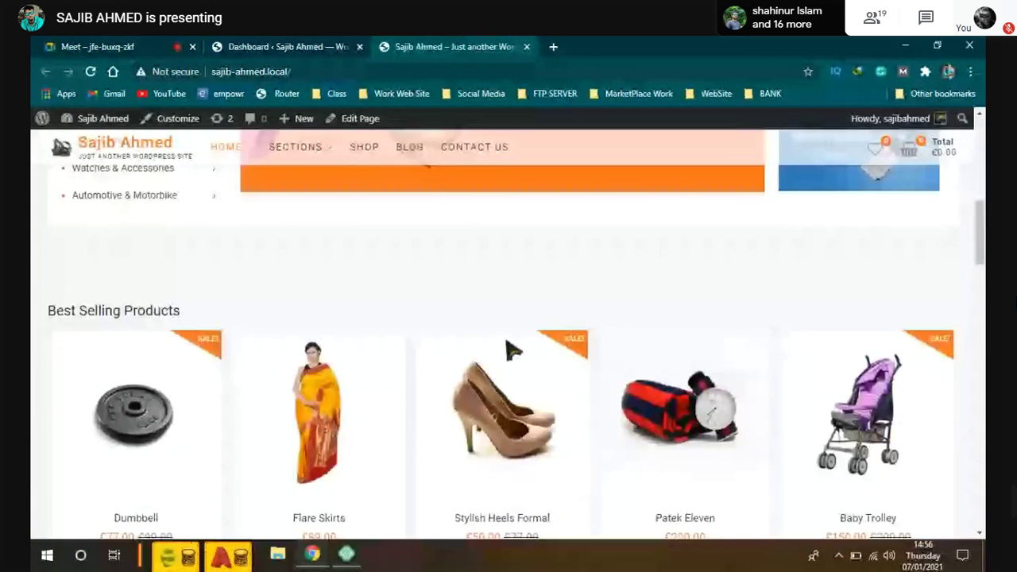
{"action": "scroll", "coordinate": [503, 347], "scroll_direction": "down", "scroll_amount": 2}
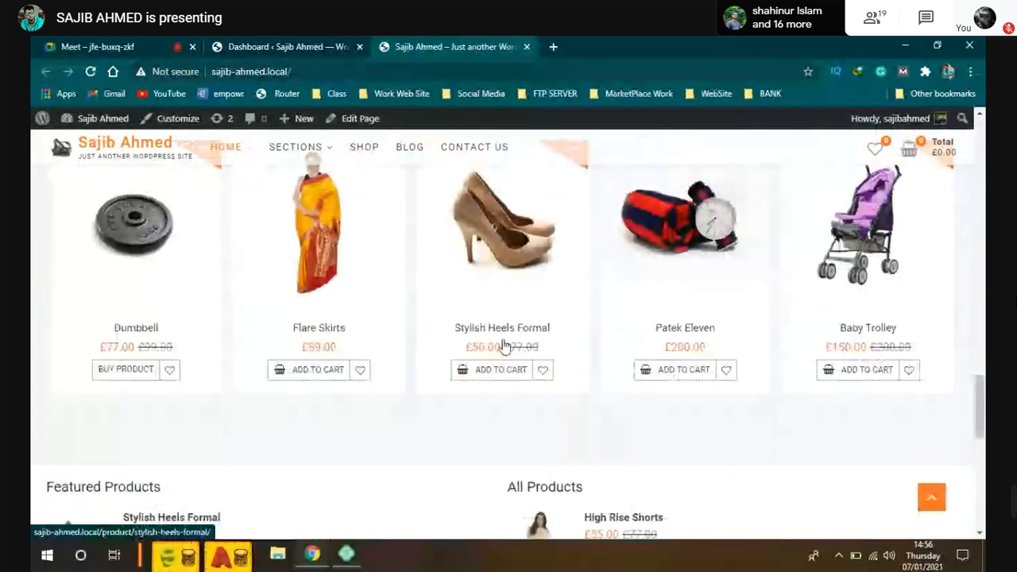
{"action": "scroll", "coordinate": [504, 346], "scroll_direction": "up", "scroll_amount": 1}
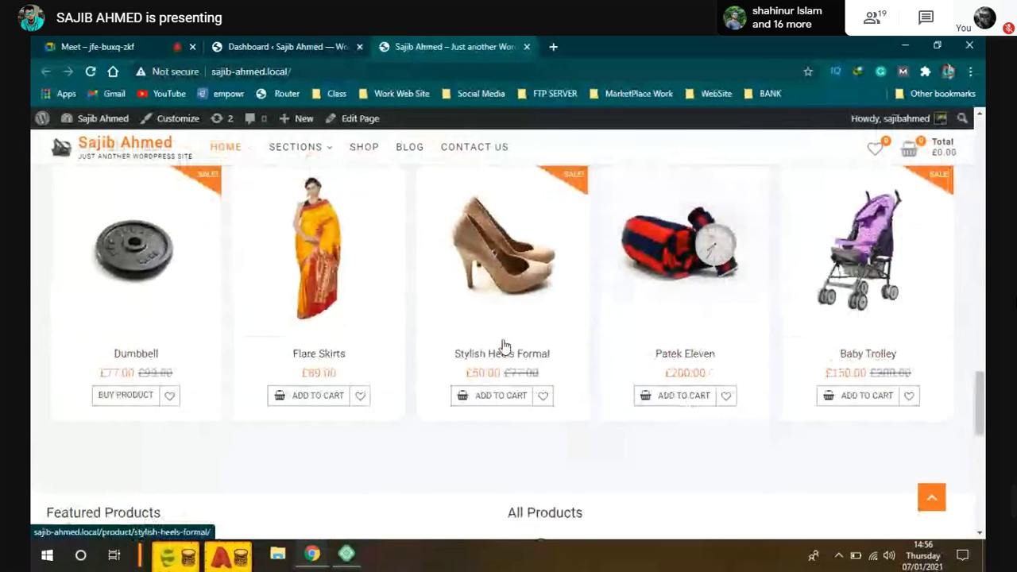
{"action": "scroll", "coordinate": [504, 346], "scroll_direction": "down", "scroll_amount": 2}
{"action": "scroll", "coordinate": [503, 346], "scroll_direction": "up", "scroll_amount": 5}
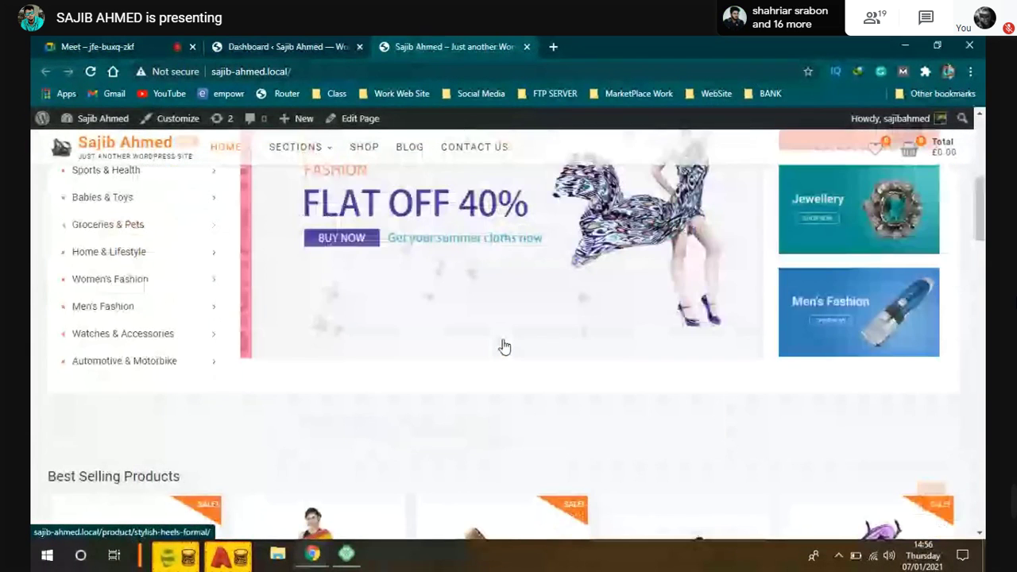
{"action": "scroll", "coordinate": [504, 347], "scroll_direction": "up", "scroll_amount": 2}
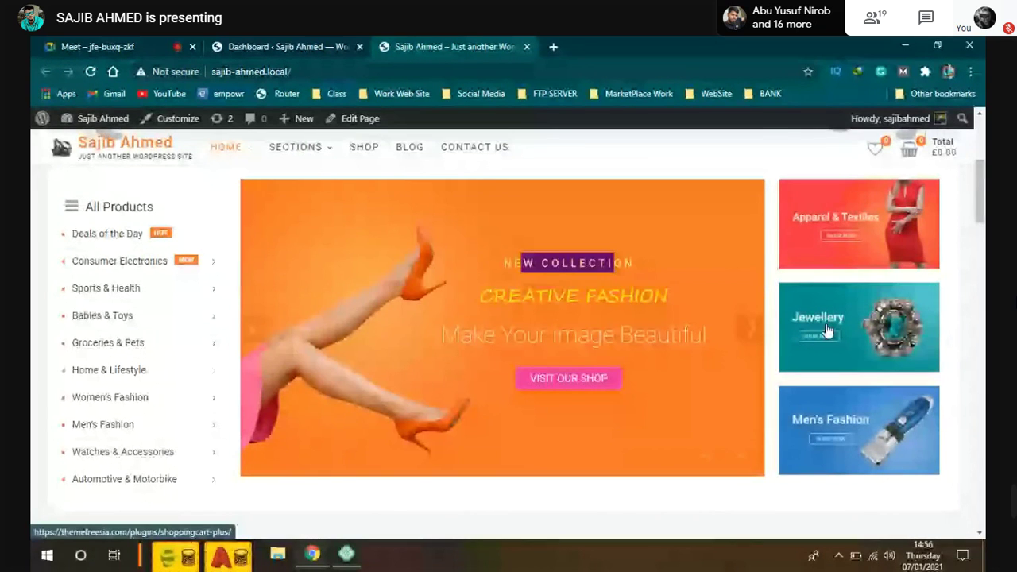
{"action": "scroll", "coordinate": [308, 299], "scroll_direction": "down", "scroll_amount": 1}
{"action": "scroll", "coordinate": [308, 299], "scroll_direction": "up", "scroll_amount": 2}
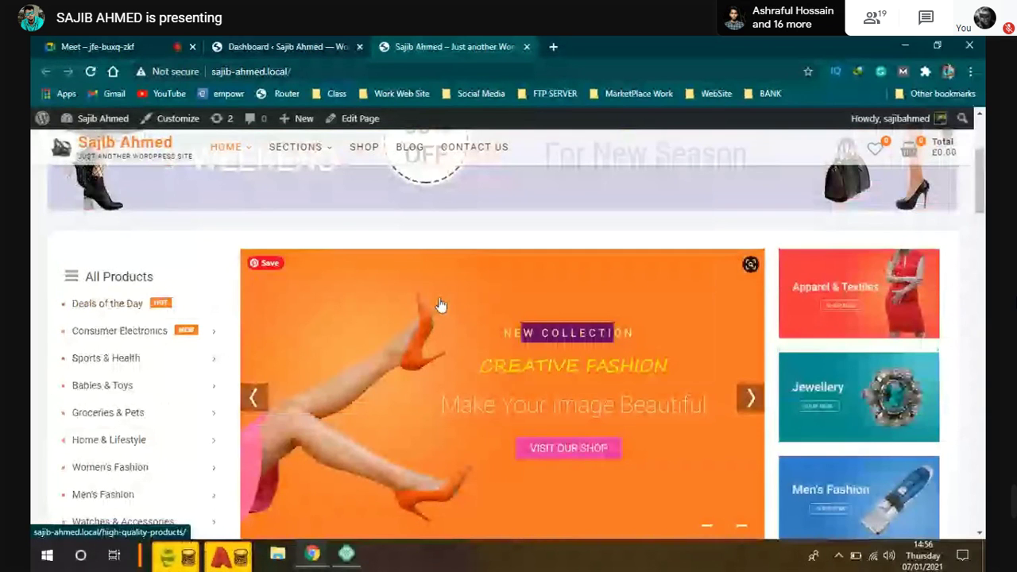
{"action": "scroll", "coordinate": [582, 221], "scroll_direction": "down", "scroll_amount": 1}
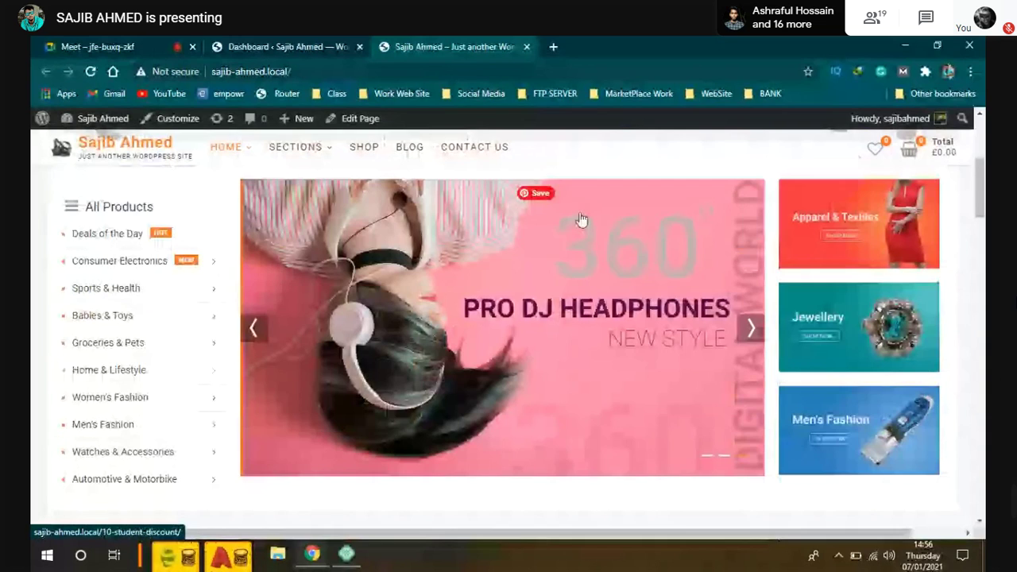
{"action": "scroll", "coordinate": [504, 295], "scroll_direction": "down", "scroll_amount": 1}
{"action": "scroll", "coordinate": [506, 294], "scroll_direction": "down", "scroll_amount": 5}
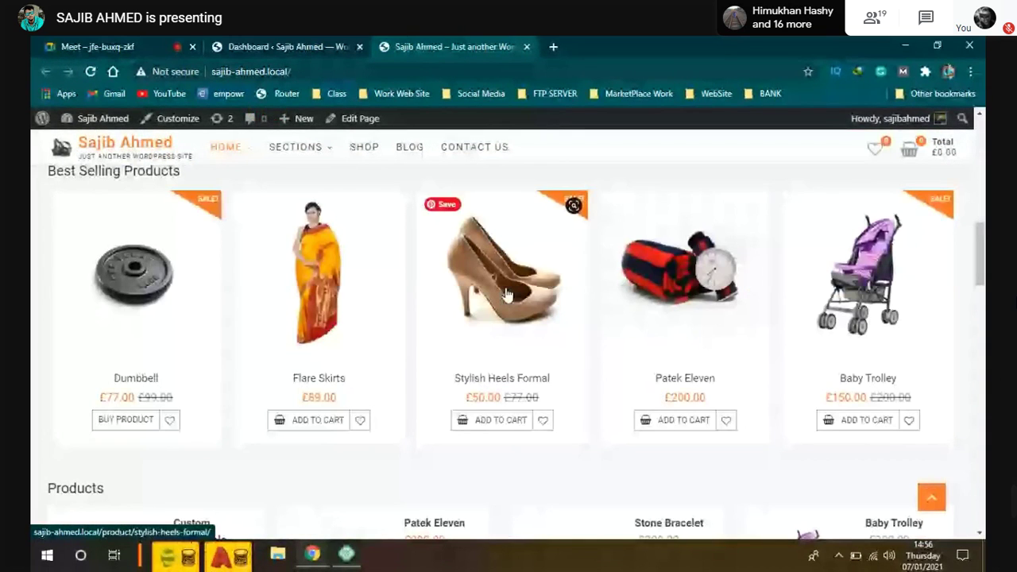
{"action": "scroll", "coordinate": [506, 294], "scroll_direction": "up", "scroll_amount": 5}
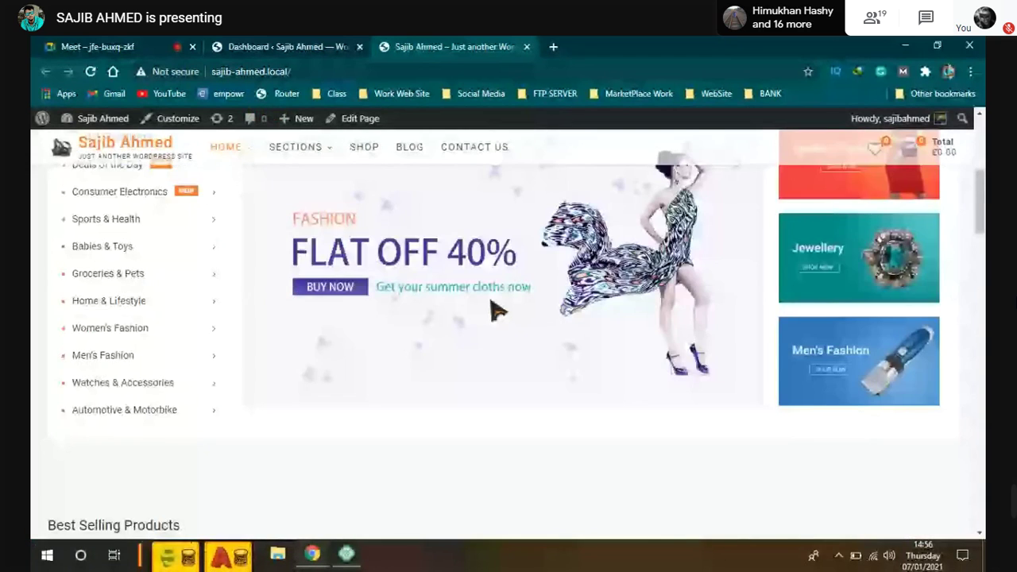
{"action": "scroll", "coordinate": [496, 308], "scroll_direction": "up", "scroll_amount": 1}
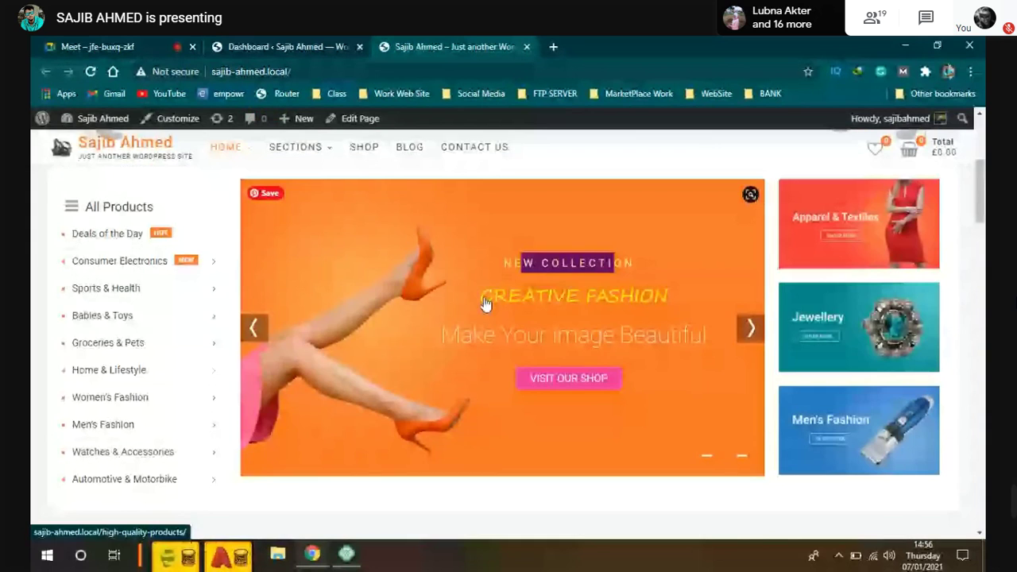
{"action": "scroll", "coordinate": [486, 304], "scroll_direction": "up", "scroll_amount": 4}
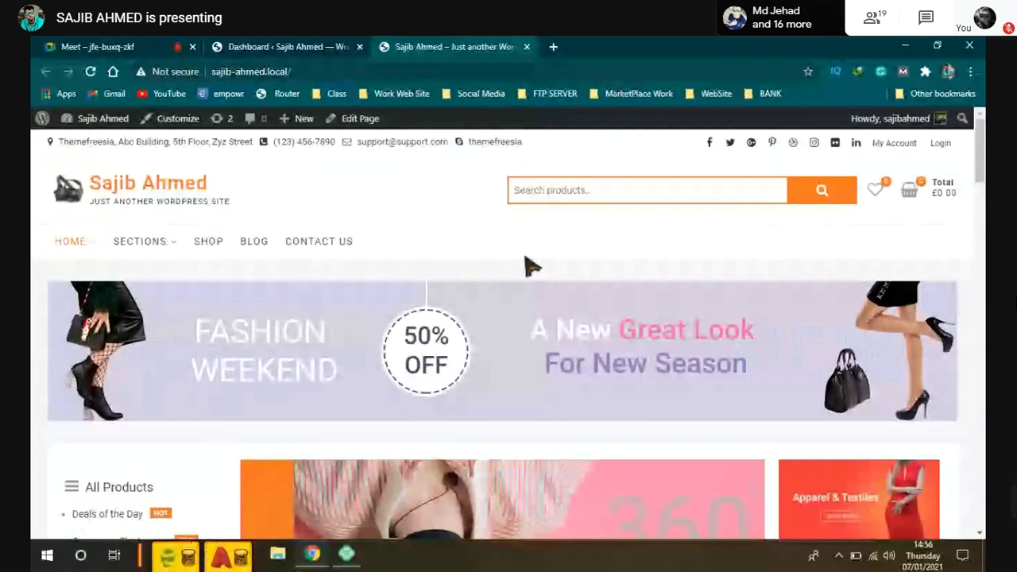
{"action": "scroll", "coordinate": [531, 266], "scroll_direction": "down", "scroll_amount": 4}
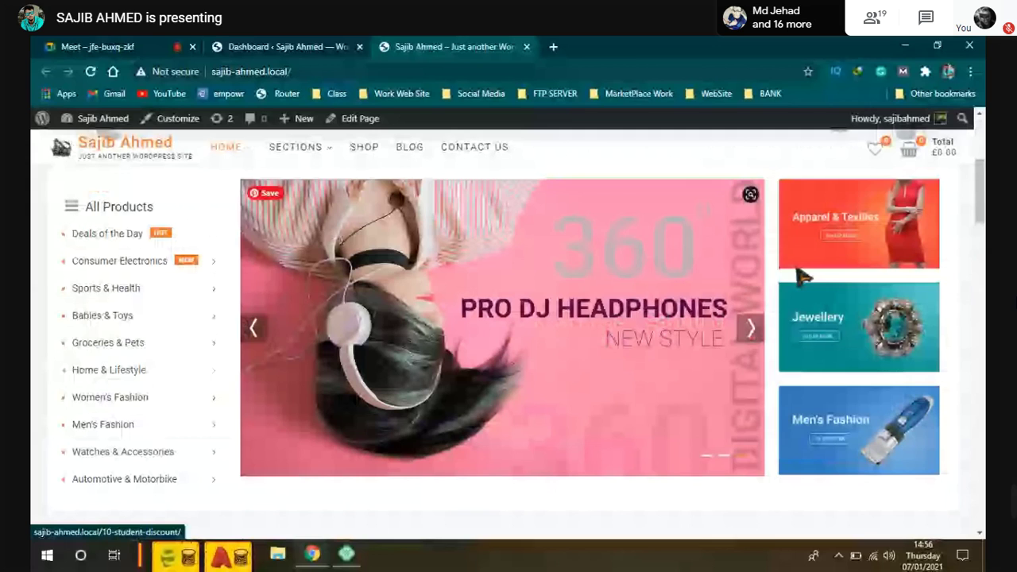
{"action": "scroll", "coordinate": [803, 276], "scroll_direction": "up", "scroll_amount": 4}
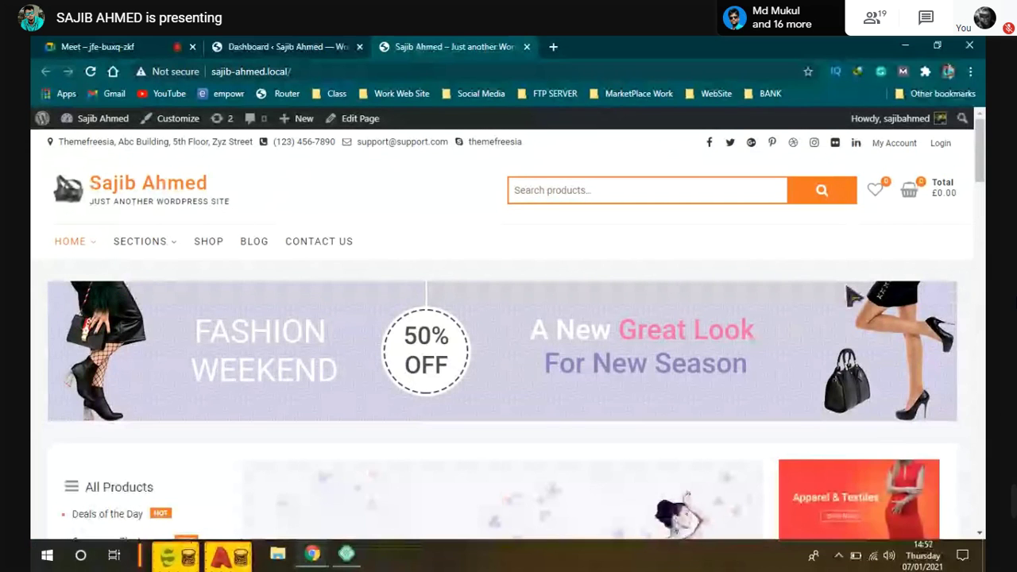
{"action": "scroll", "coordinate": [852, 296], "scroll_direction": "down", "scroll_amount": 7}
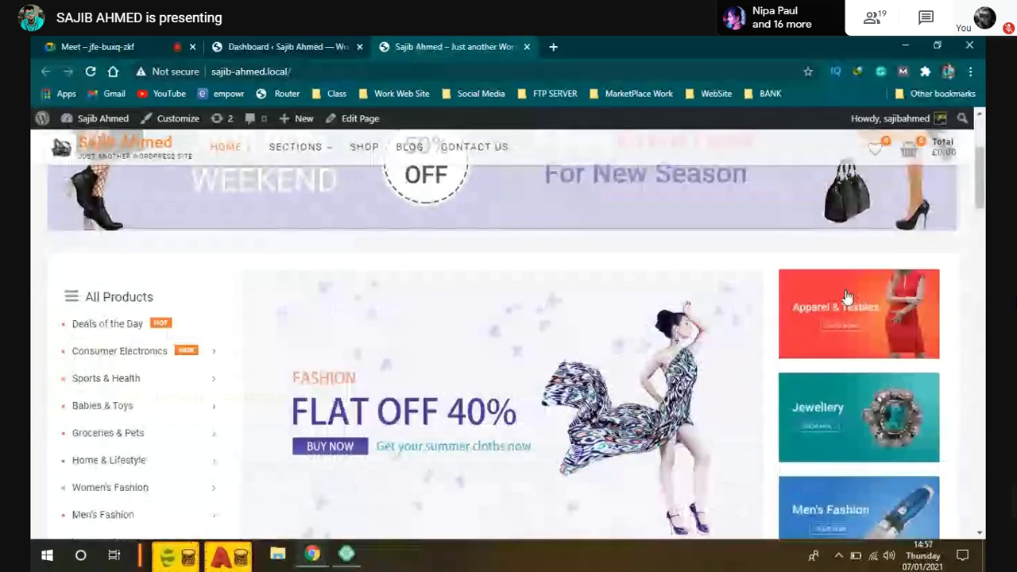
{"action": "scroll", "coordinate": [852, 301], "scroll_direction": "down", "scroll_amount": 2}
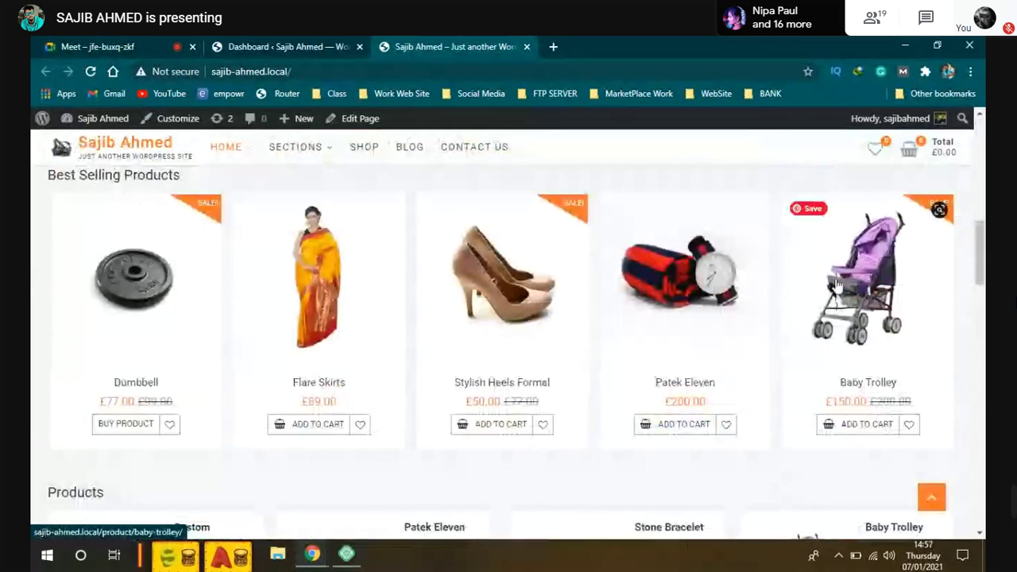
{"action": "scroll", "coordinate": [713, 284], "scroll_direction": "up", "scroll_amount": 3}
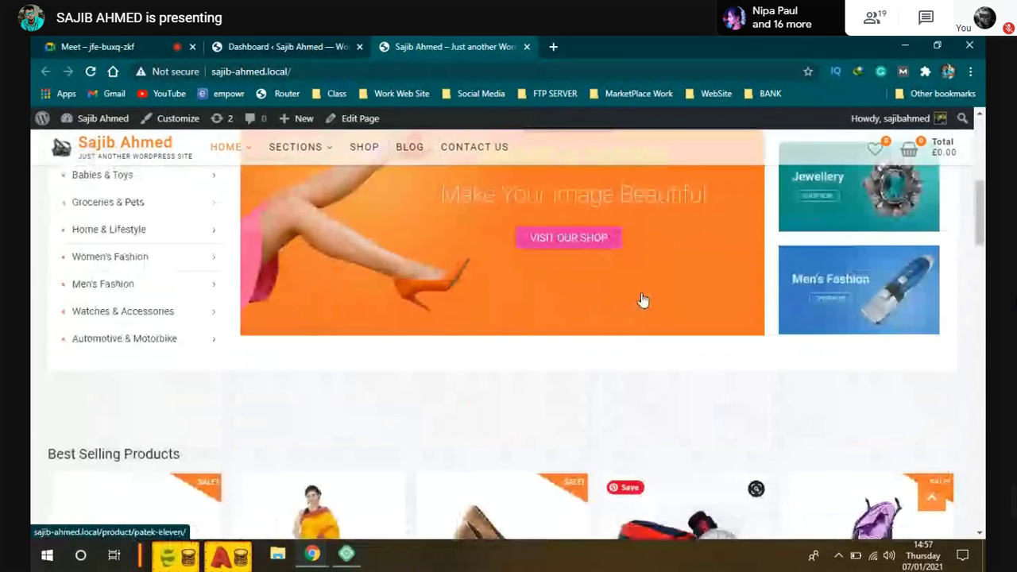
{"action": "scroll", "coordinate": [644, 298], "scroll_direction": "up", "scroll_amount": 4}
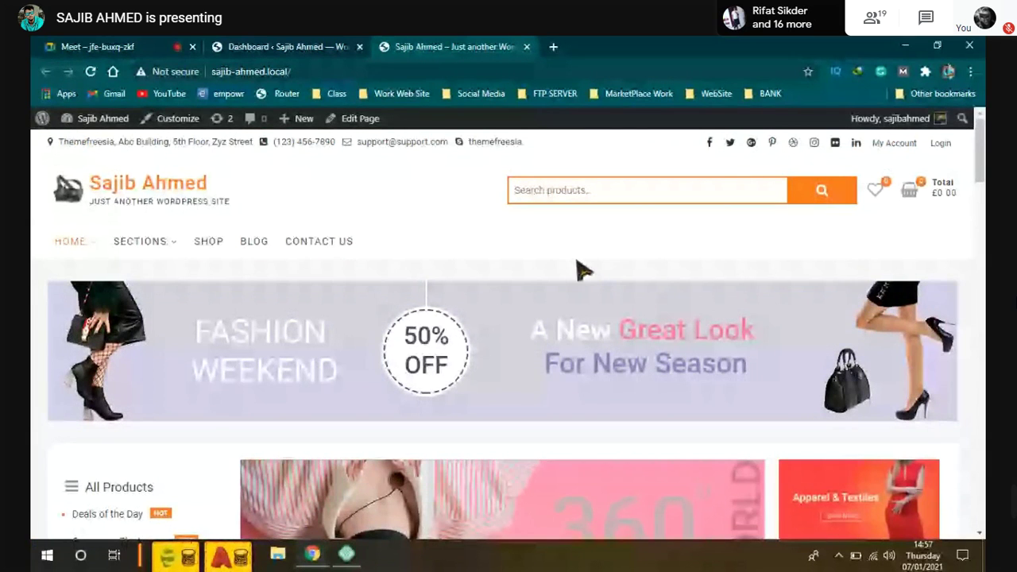
{"action": "scroll", "coordinate": [643, 363], "scroll_direction": "down", "scroll_amount": 3}
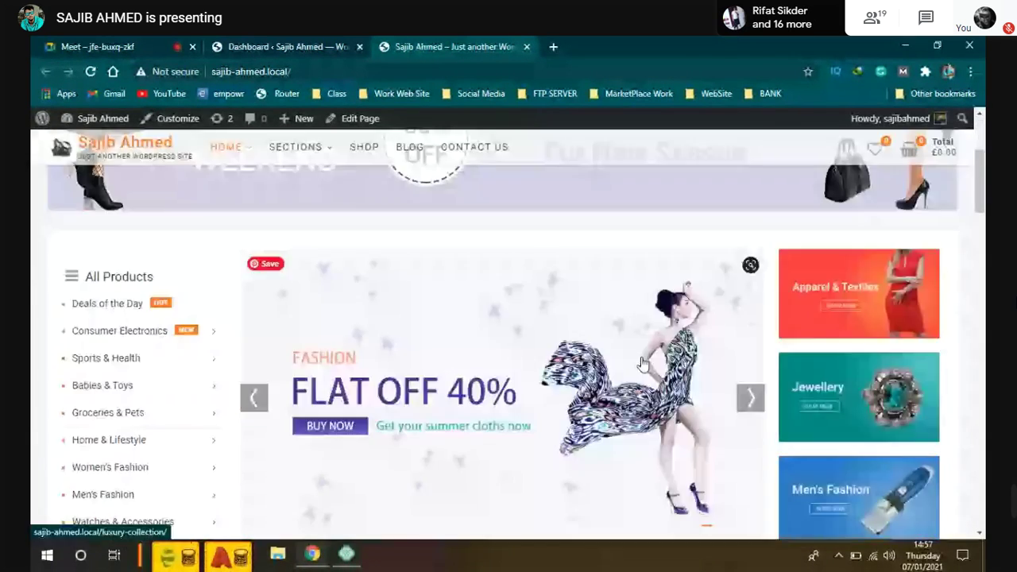
{"action": "scroll", "coordinate": [644, 363], "scroll_direction": "down", "scroll_amount": 1}
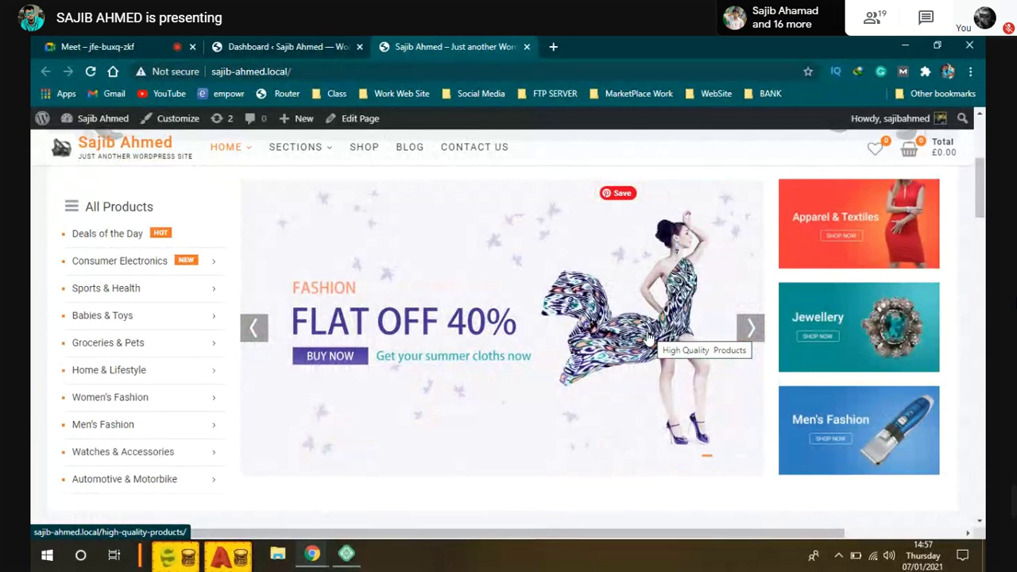
Step: Scroll past the Best Selling, Products, Featured and New Arrival rows down to the footer
{"action": "scroll", "coordinate": [545, 286], "scroll_direction": "up", "scroll_amount": 2}
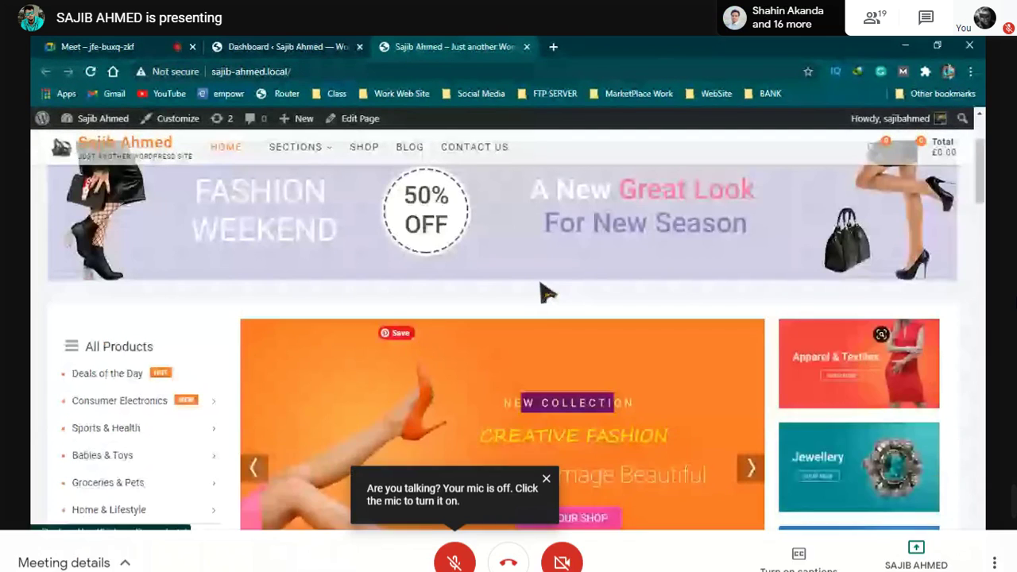
{"action": "scroll", "coordinate": [544, 298], "scroll_direction": "down", "scroll_amount": 2}
{"action": "scroll", "coordinate": [541, 302], "scroll_direction": "up", "scroll_amount": 2}
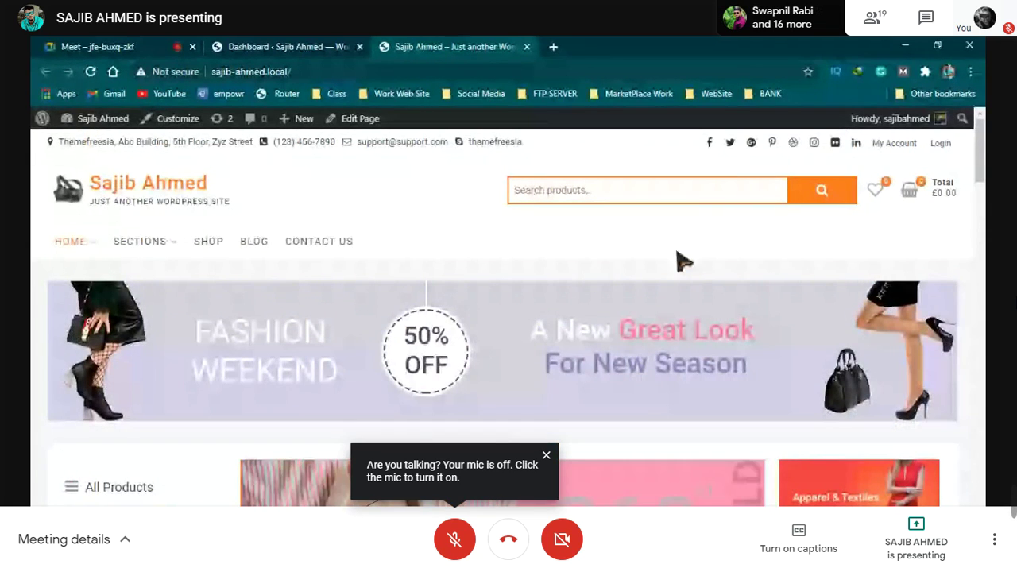
{"action": "scroll", "coordinate": [421, 222], "scroll_direction": "down", "scroll_amount": 1}
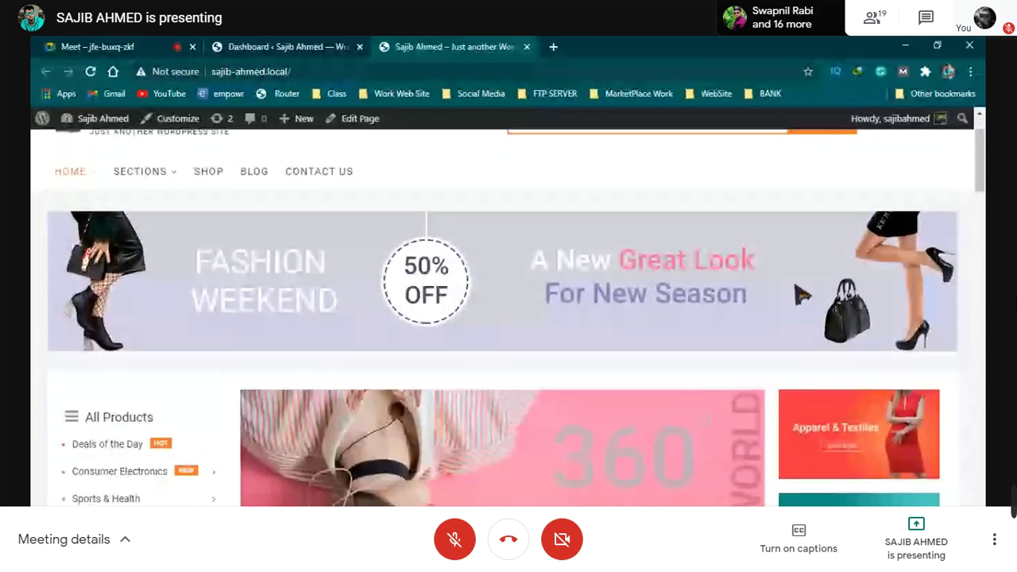
{"action": "scroll", "coordinate": [712, 289], "scroll_direction": "down", "scroll_amount": 2}
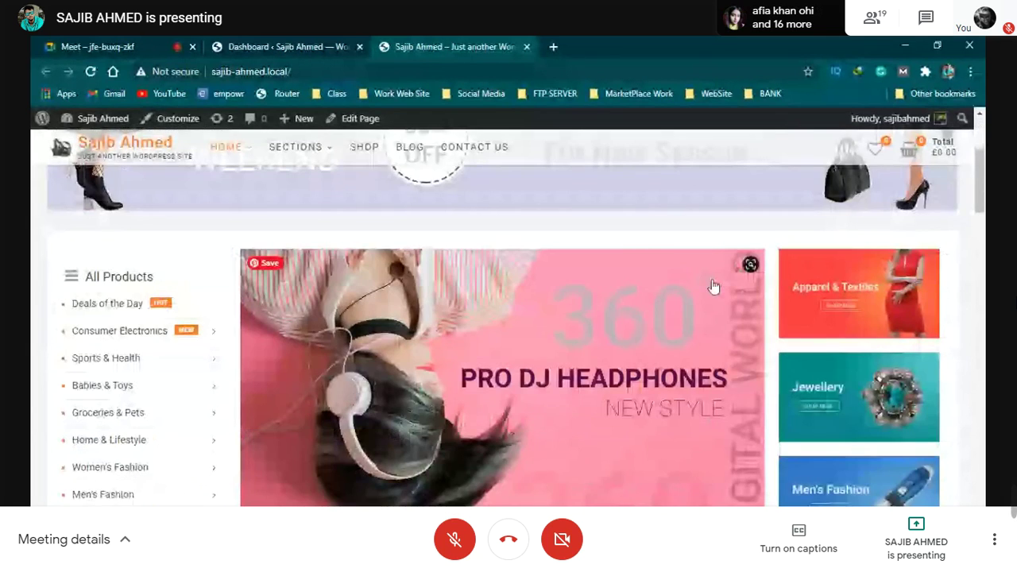
{"action": "scroll", "coordinate": [811, 287], "scroll_direction": "down", "scroll_amount": 2}
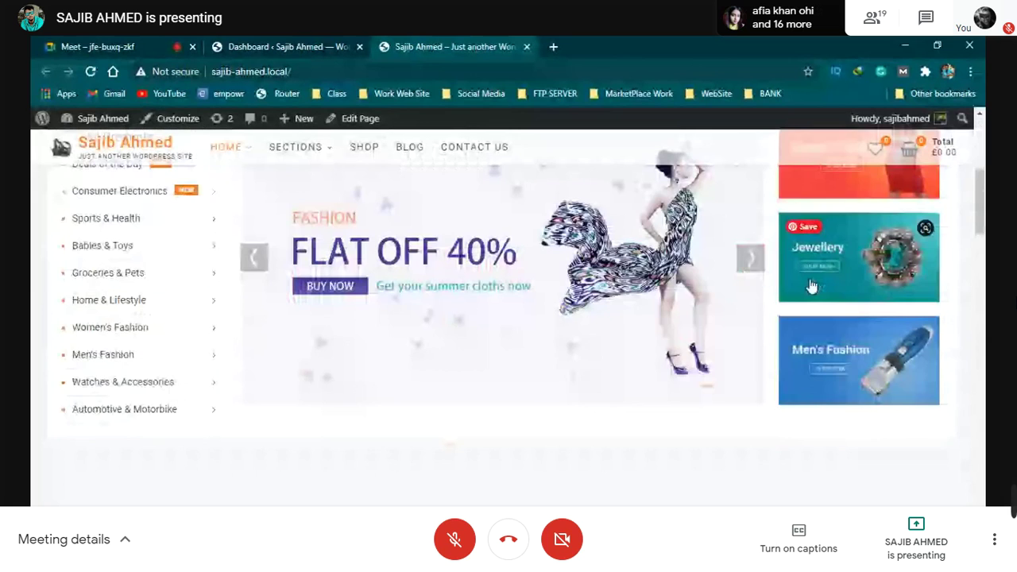
{"action": "scroll", "coordinate": [812, 287], "scroll_direction": "down", "scroll_amount": 5}
{"action": "scroll", "coordinate": [794, 302], "scroll_direction": "up", "scroll_amount": 2}
{"action": "scroll", "coordinate": [795, 304], "scroll_direction": "down", "scroll_amount": 5}
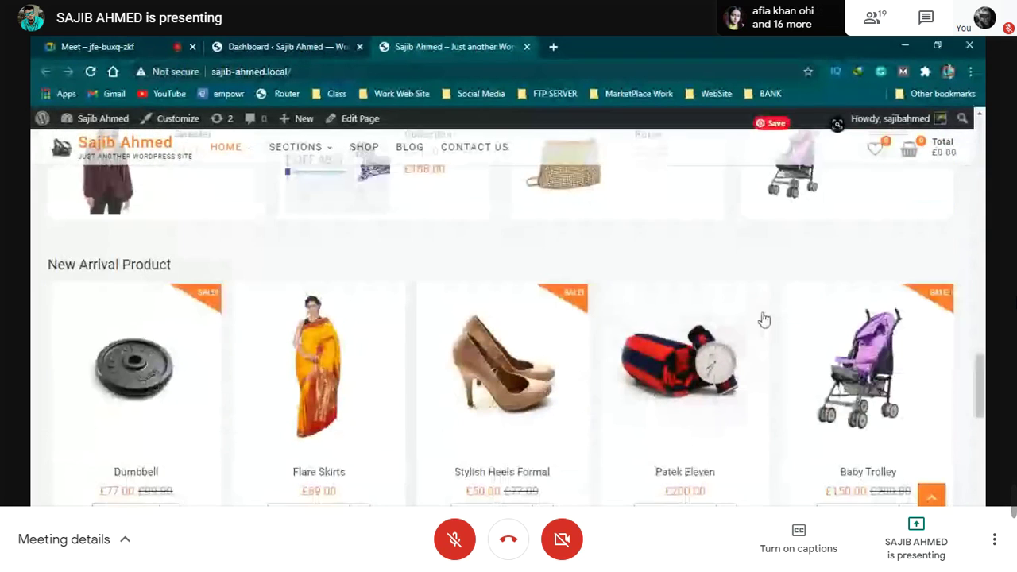
{"action": "scroll", "coordinate": [483, 308], "scroll_direction": "up", "scroll_amount": 6}
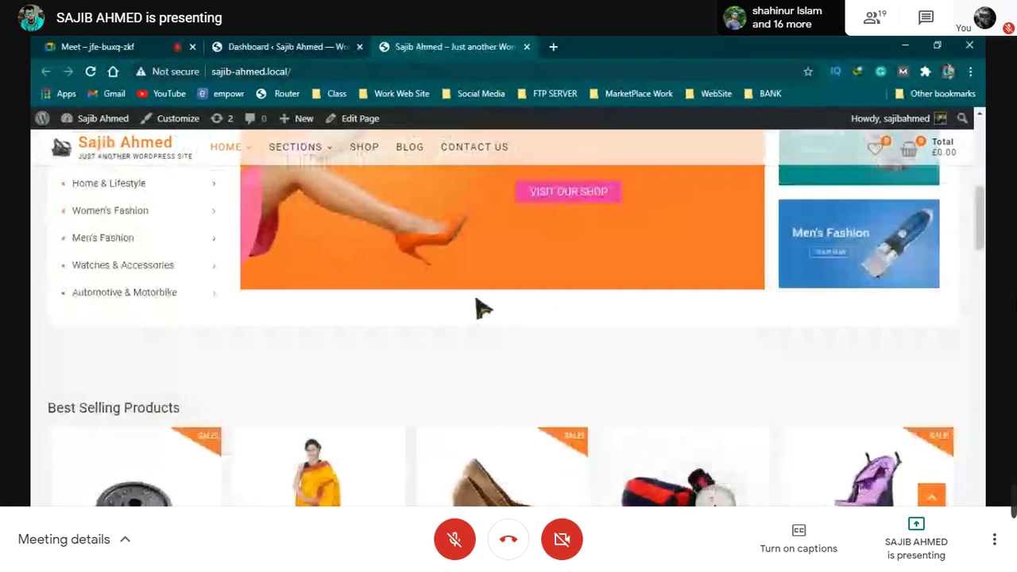
{"action": "scroll", "coordinate": [483, 309], "scroll_direction": "up", "scroll_amount": 5}
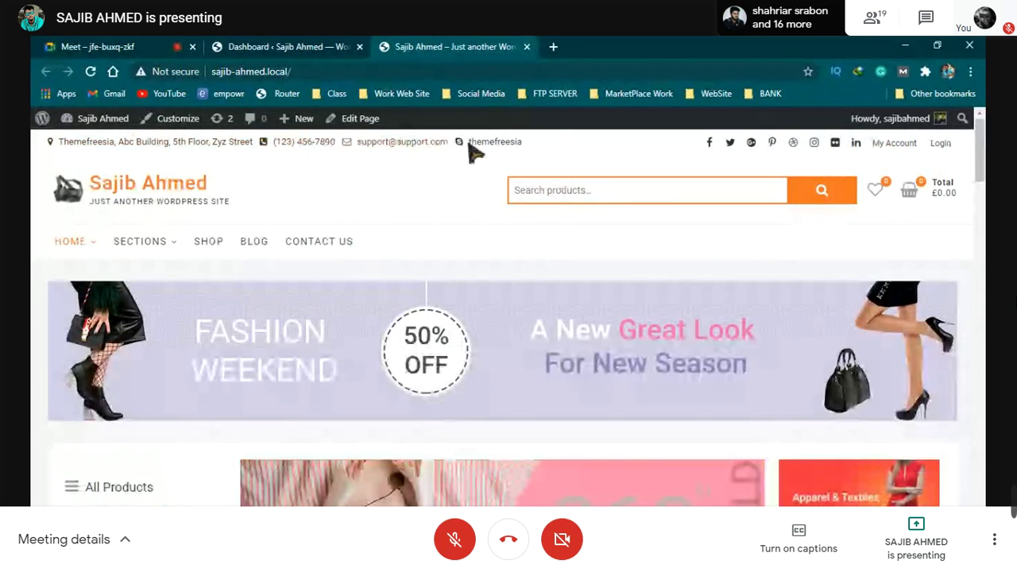
{"action": "scroll", "coordinate": [475, 326], "scroll_direction": "down", "scroll_amount": 1}
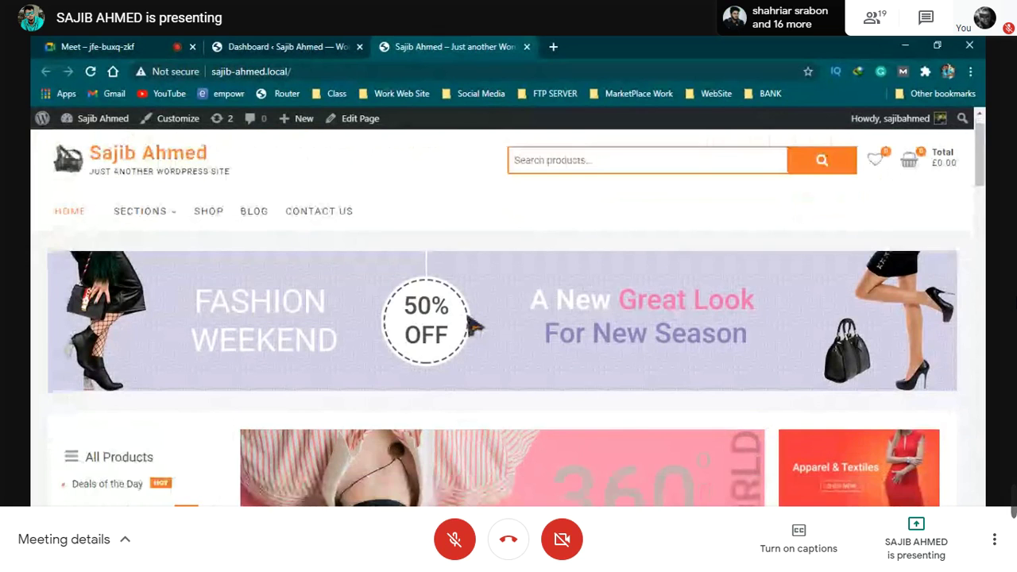
{"action": "scroll", "coordinate": [475, 326], "scroll_direction": "down", "scroll_amount": 2}
{"action": "scroll", "coordinate": [595, 282], "scroll_direction": "down", "scroll_amount": 8}
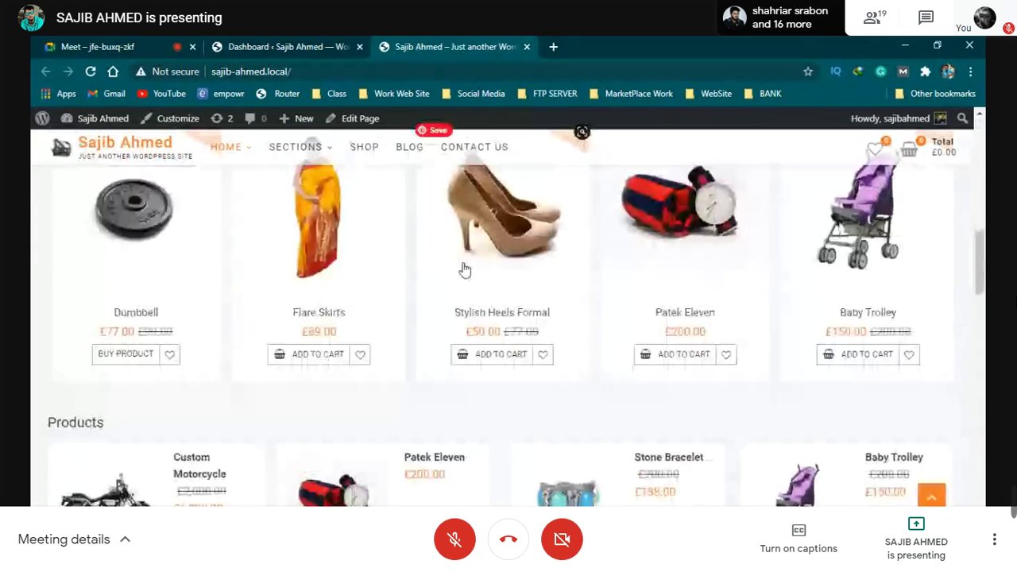
{"action": "scroll", "coordinate": [428, 278], "scroll_direction": "down", "scroll_amount": 3}
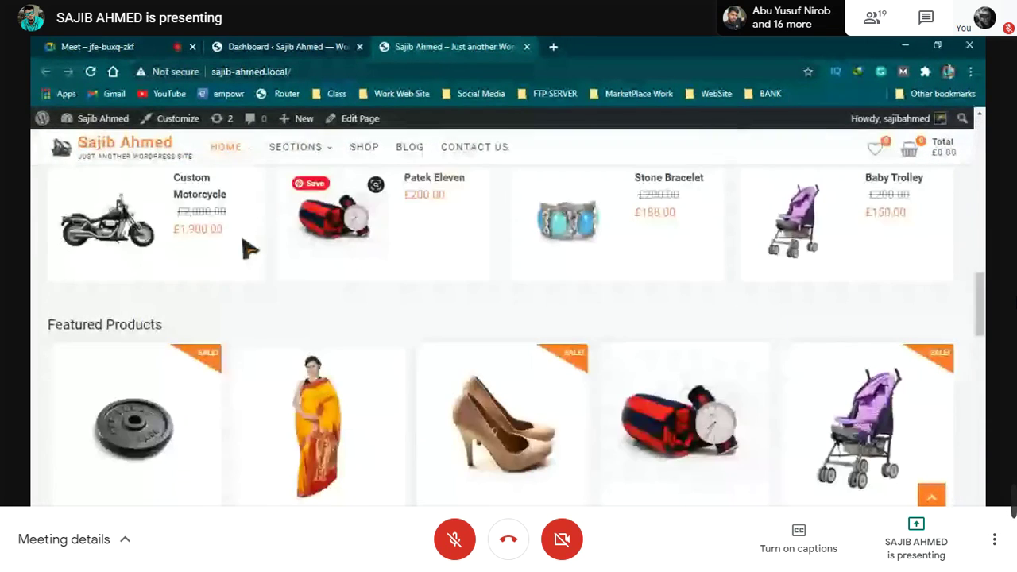
{"action": "scroll", "coordinate": [248, 249], "scroll_direction": "down", "scroll_amount": 10}
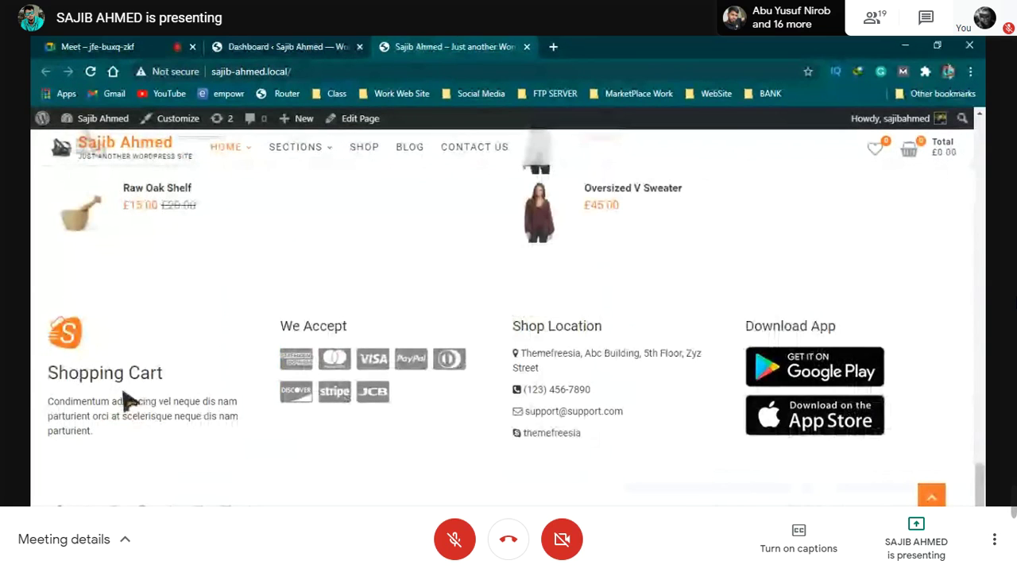
Step: Highlight the footer's Shopping Cart heading, then part of the credit line
{"action": "left_click_drag", "start_coordinate": [49, 381], "coordinate": [188, 386]}
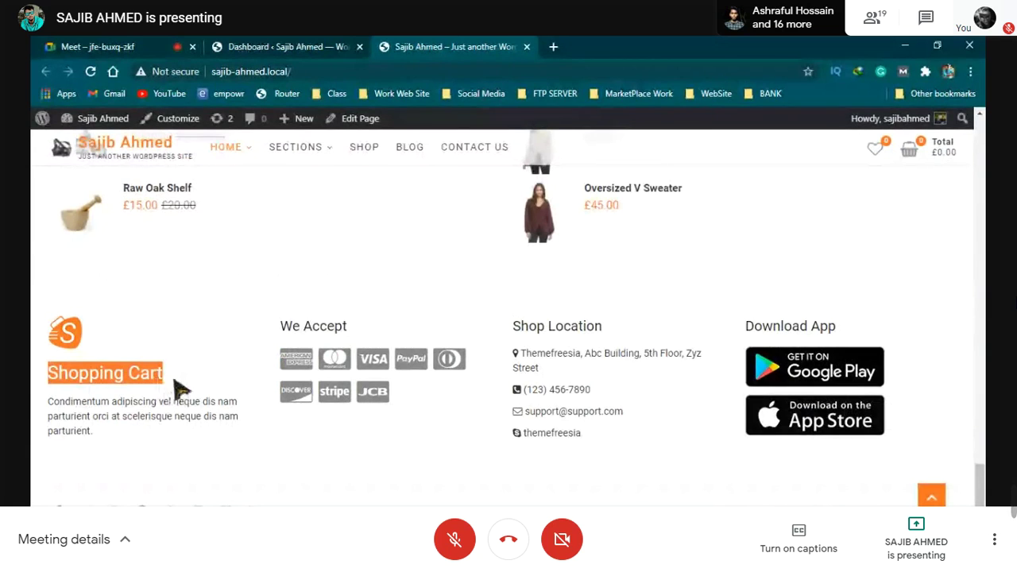
{"action": "left_click", "coordinate": [177, 389]}
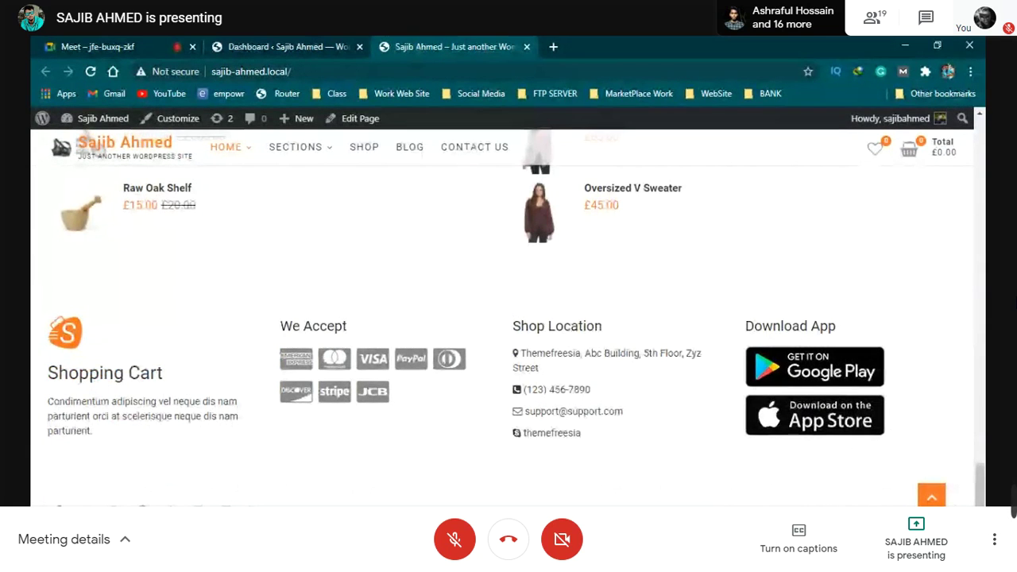
{"action": "left_click_drag", "start_coordinate": [758, 504], "coordinate": [881, 505]}
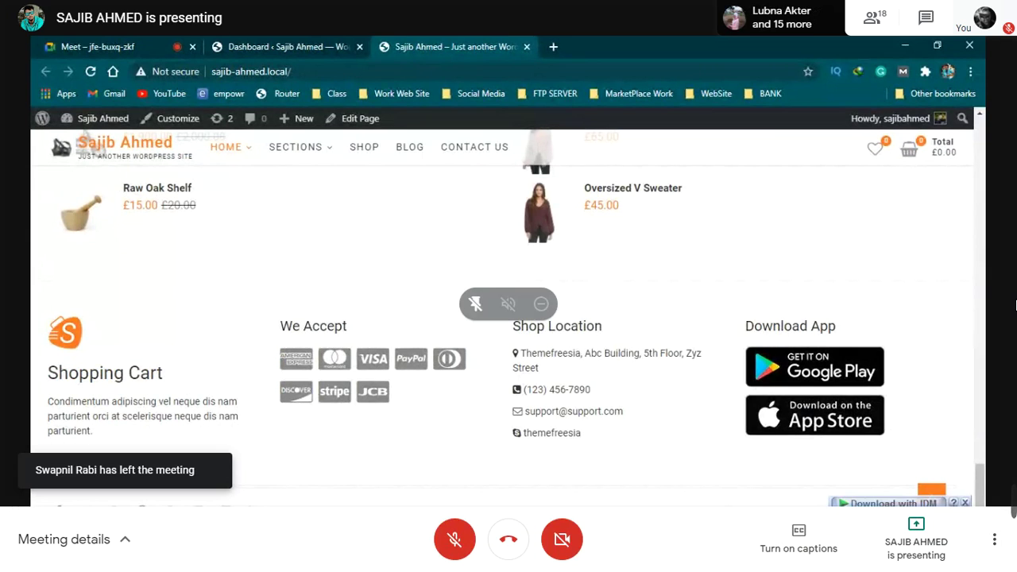
{"action": "left_click_drag", "start_coordinate": [763, 511], "coordinate": [965, 526]}
{"action": "left_click", "coordinate": [733, 515]}
Step: Highlight the footer credit's Designed by: and Theme Freesia text, then scroll back to Best Selling Products
{"action": "left_click_drag", "start_coordinate": [704, 520], "coordinate": [976, 522]}
{"action": "left_click", "coordinate": [795, 534]}
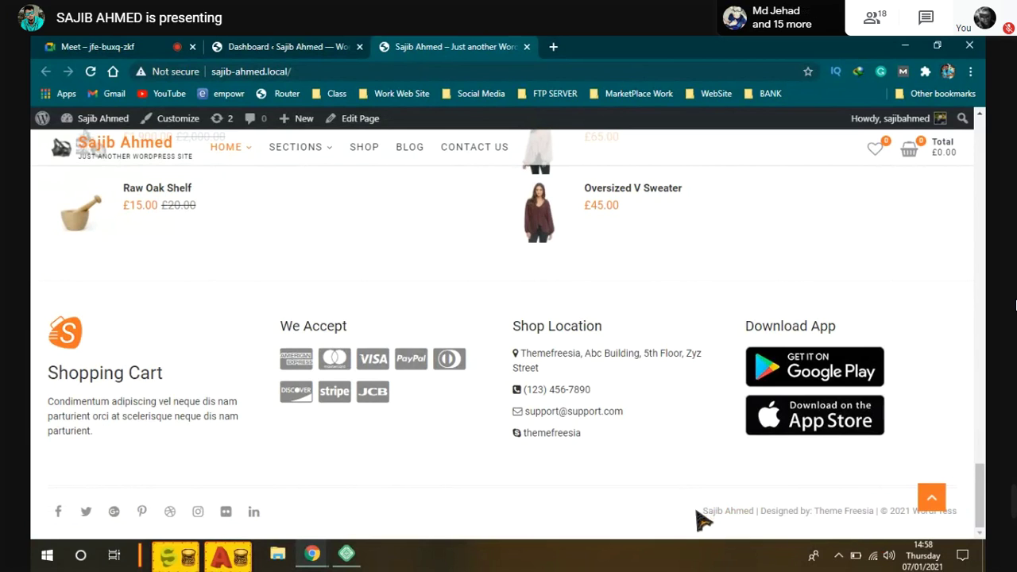
{"action": "left_click_drag", "start_coordinate": [699, 518], "coordinate": [962, 527]}
{"action": "left_click", "coordinate": [737, 534]}
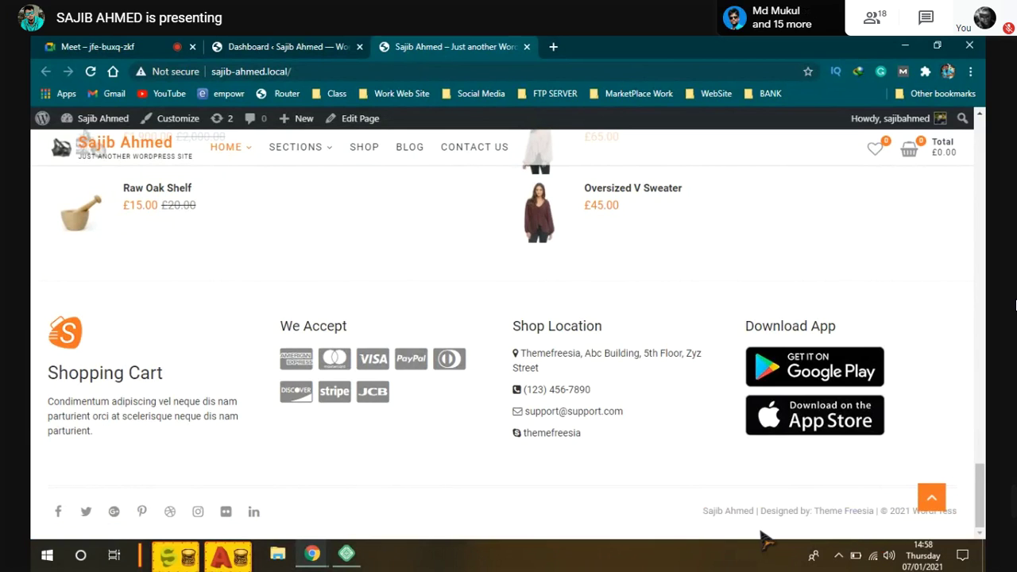
{"action": "left_click_drag", "start_coordinate": [761, 511], "coordinate": [814, 515]}
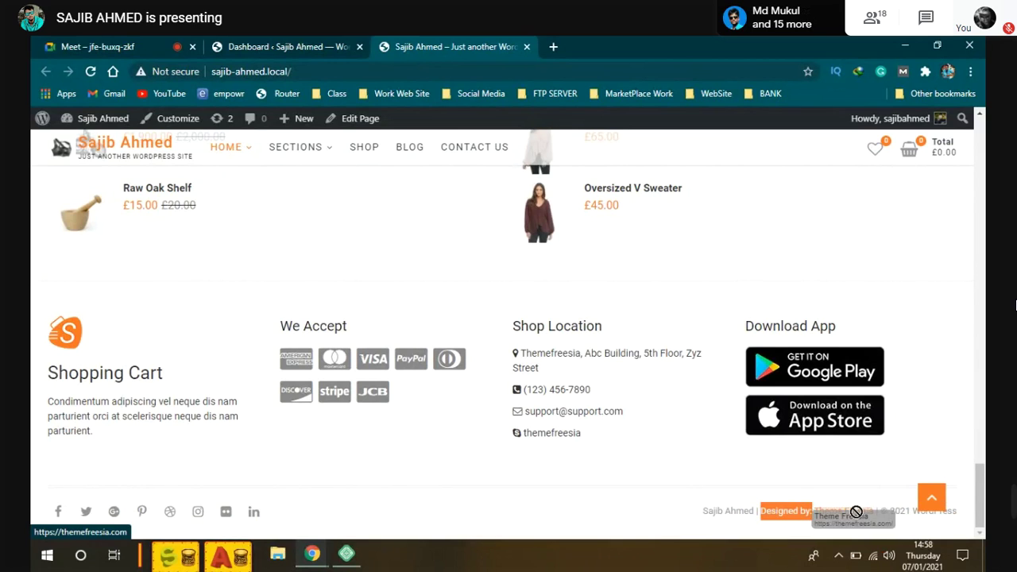
{"action": "left_click", "coordinate": [821, 535]}
{"action": "left_click_drag", "start_coordinate": [811, 512], "coordinate": [838, 512]}
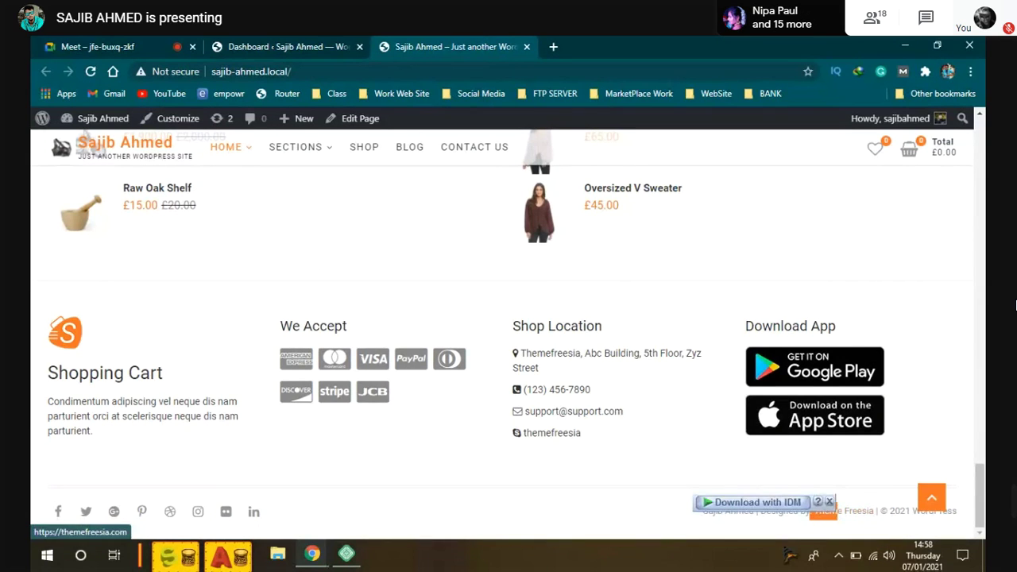
{"action": "left_click", "coordinate": [602, 482]}
{"action": "scroll", "coordinate": [787, 505], "scroll_direction": "up", "scroll_amount": 1}
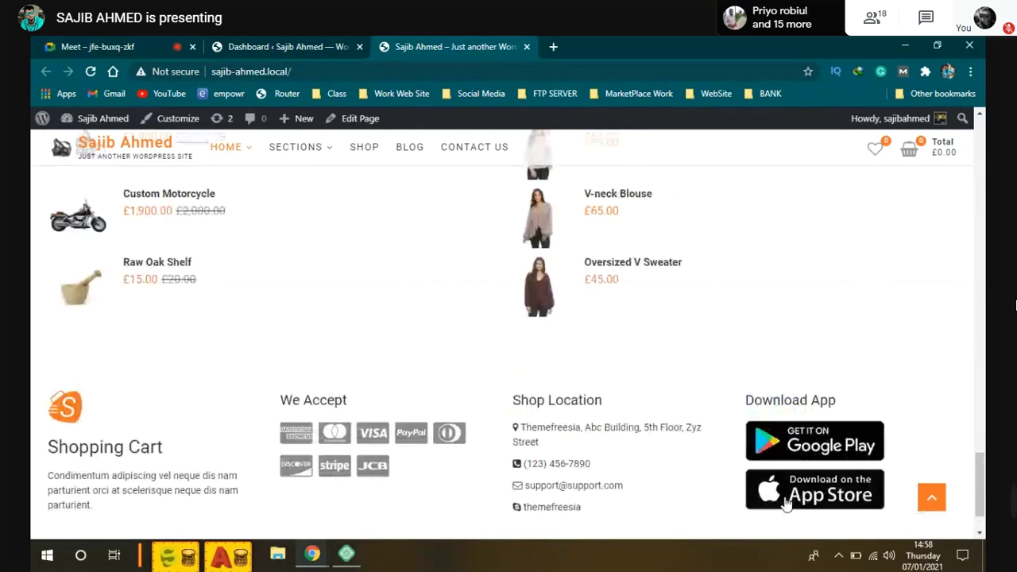
{"action": "scroll", "coordinate": [425, 403], "scroll_direction": "up", "scroll_amount": 15}
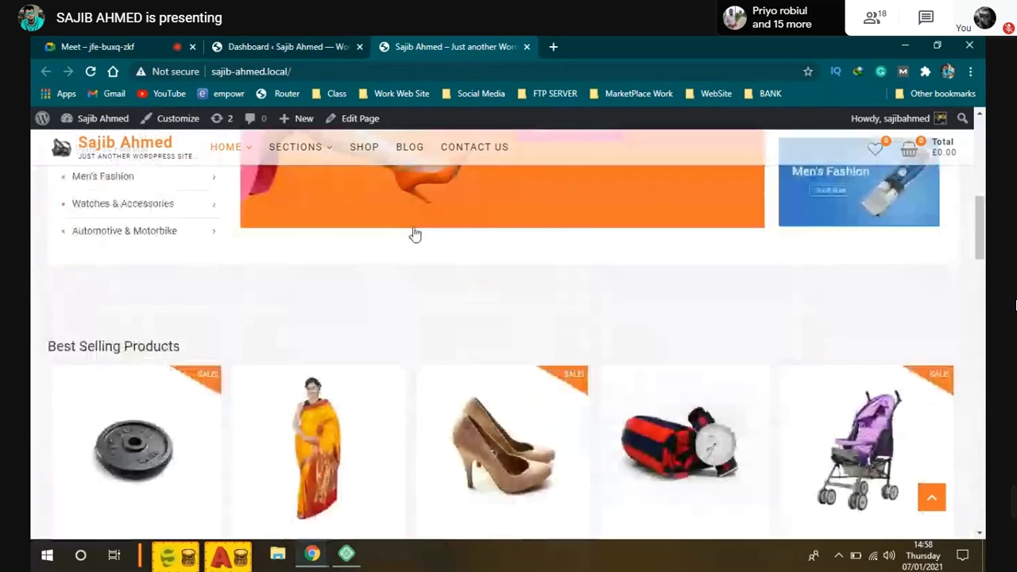
Step: Check the admin Dashboard tab, then return to the storefront's top with the Fashion Weekend 50% OFF banner
{"action": "scroll", "coordinate": [415, 235], "scroll_direction": "up", "scroll_amount": 3}
{"action": "key", "text": "ctrl+shift+Tab"}
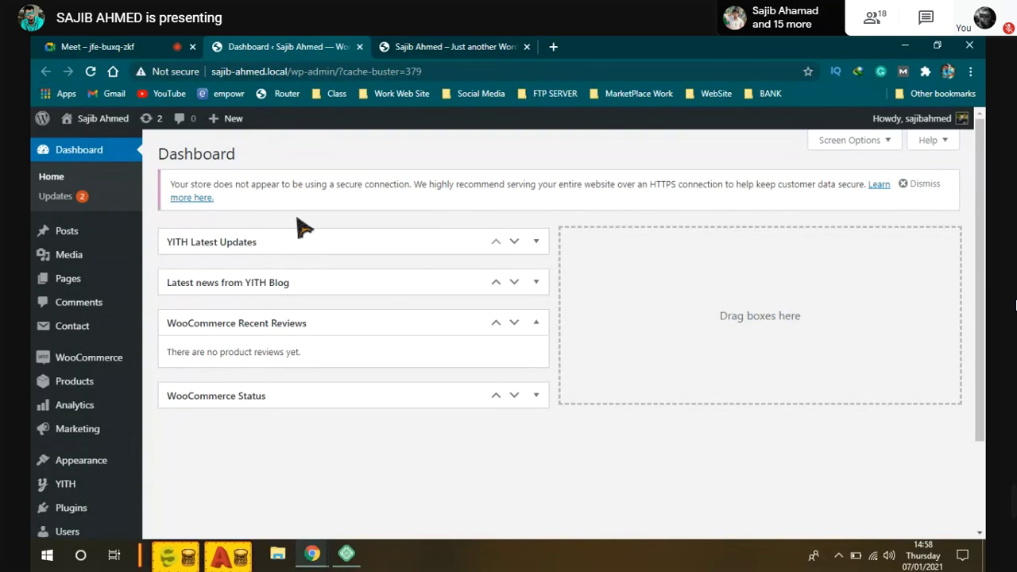
{"action": "left_click", "coordinate": [429, 47]}
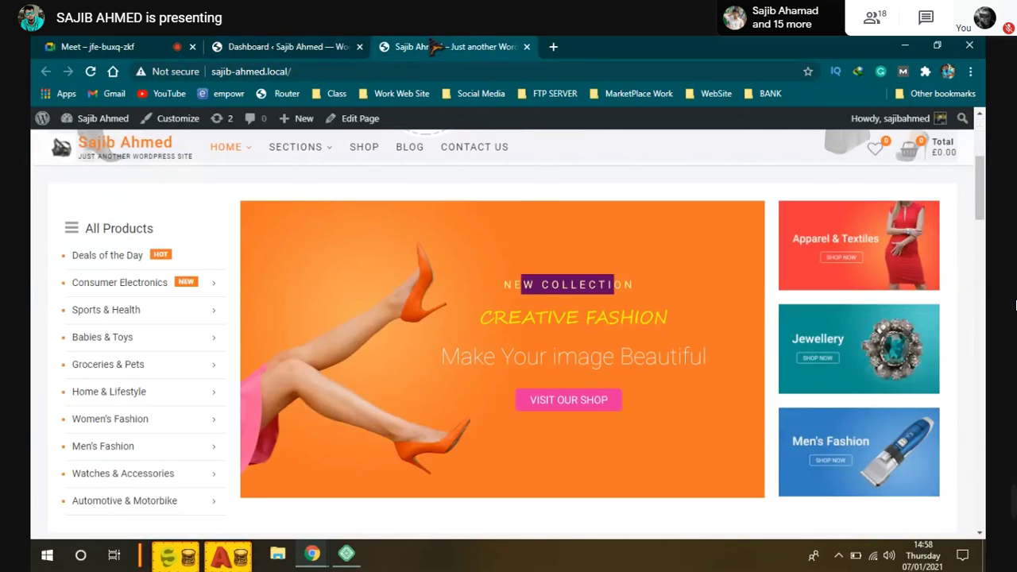
{"action": "scroll", "coordinate": [483, 325], "scroll_direction": "up", "scroll_amount": 4}
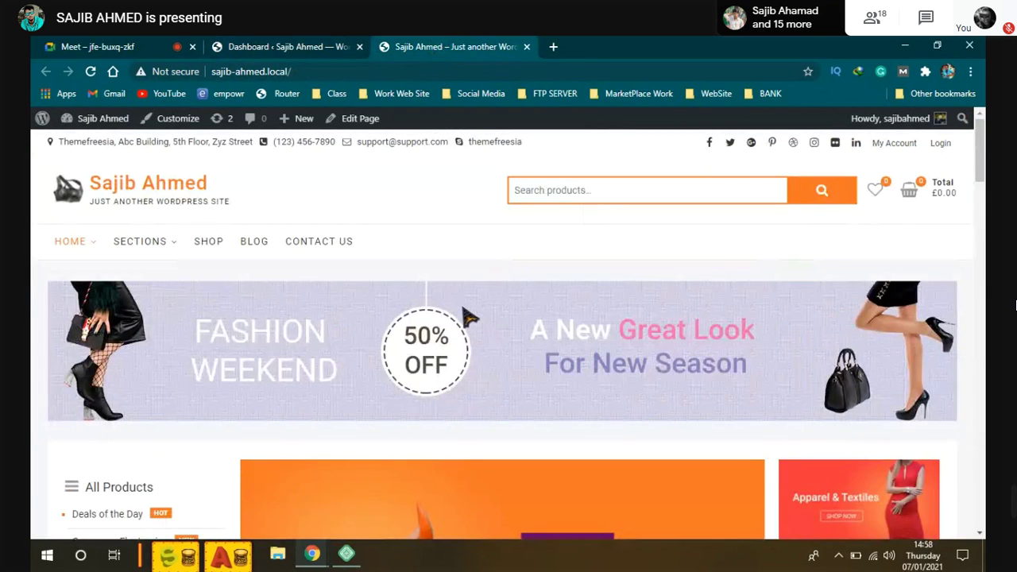
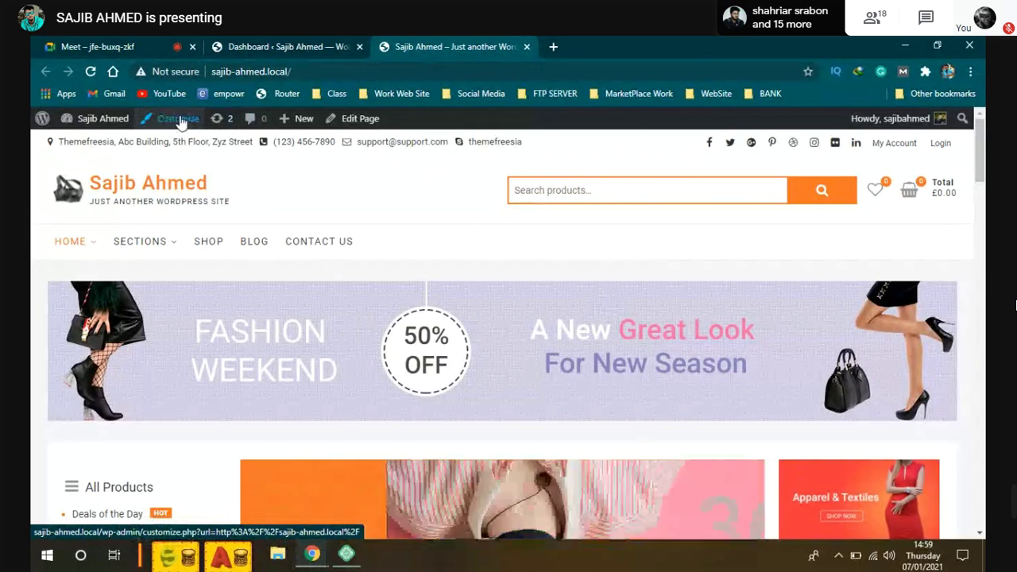
Step: From the dashboard's Appearance menu, open the Customizer for the ShoppingCart theme
{"action": "left_click", "coordinate": [278, 47]}
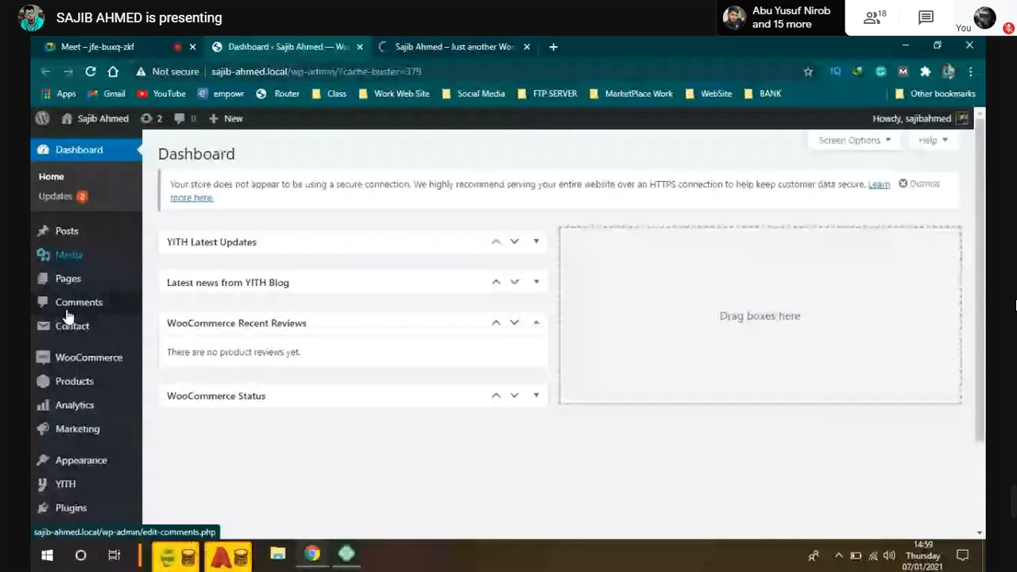
{"action": "scroll", "coordinate": [68, 321], "scroll_direction": "down", "scroll_amount": 2}
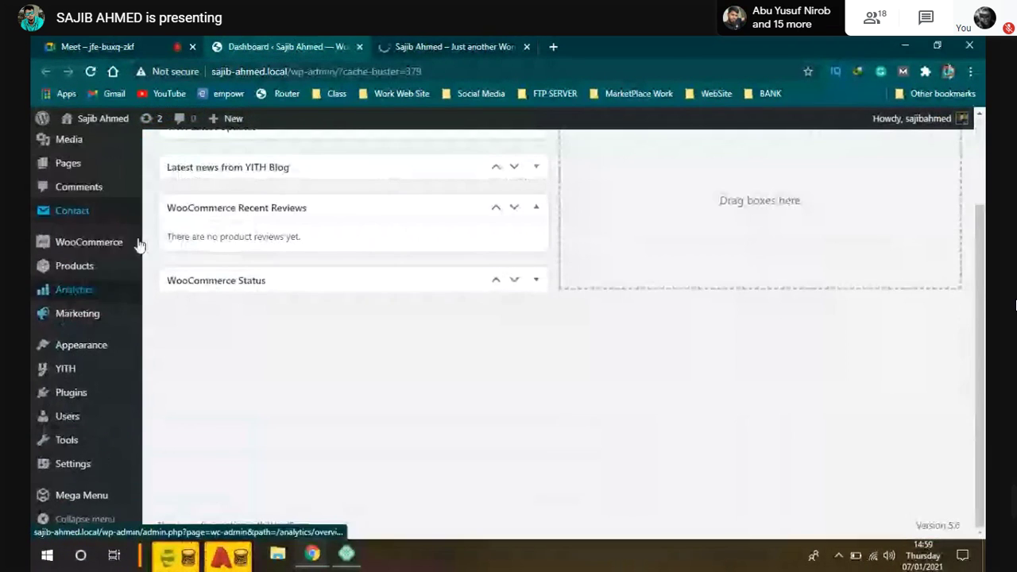
{"action": "mouse_move", "coordinate": [79, 344]}
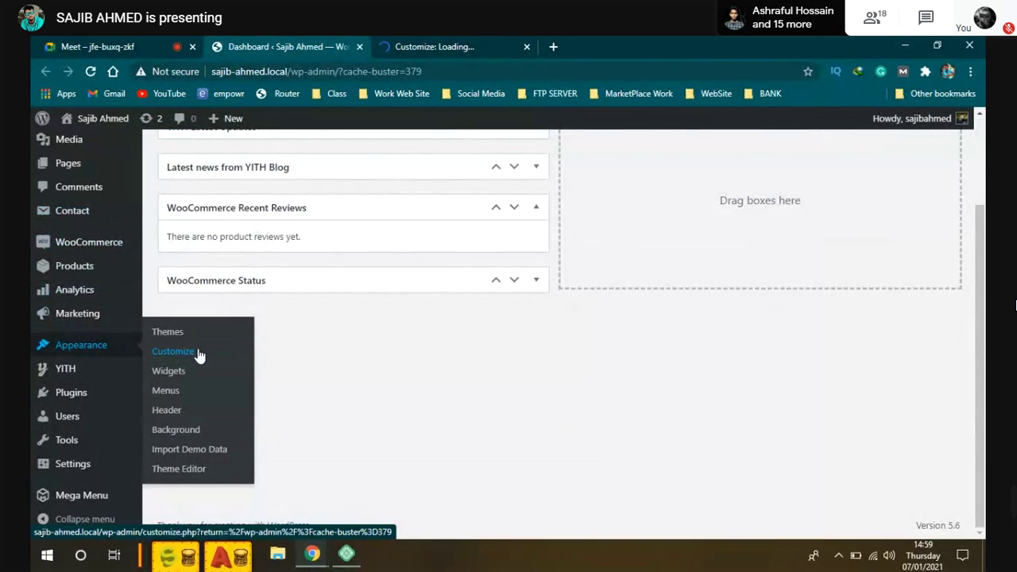
{"action": "left_click", "coordinate": [199, 354]}
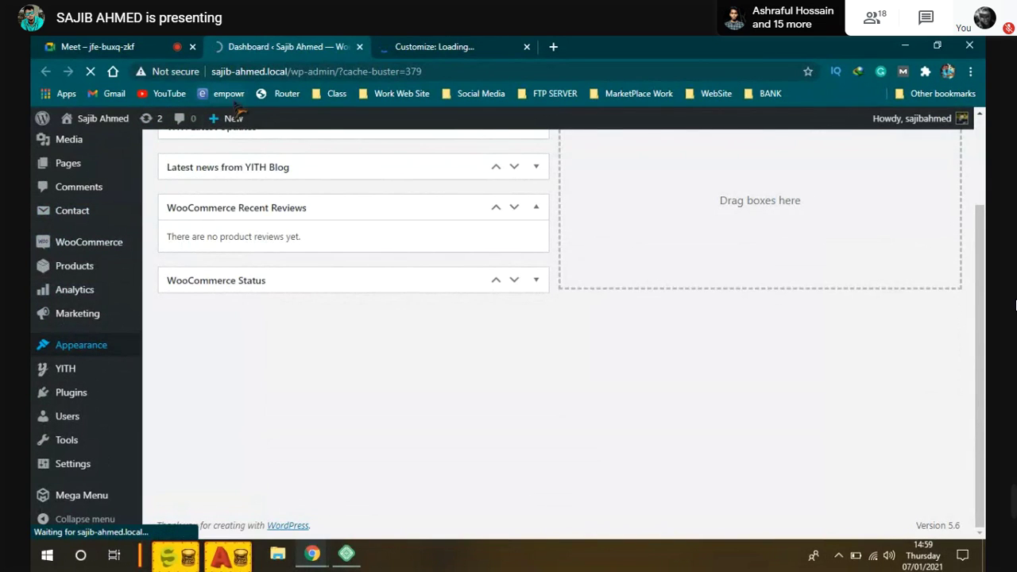
{"action": "left_click", "coordinate": [435, 47]}
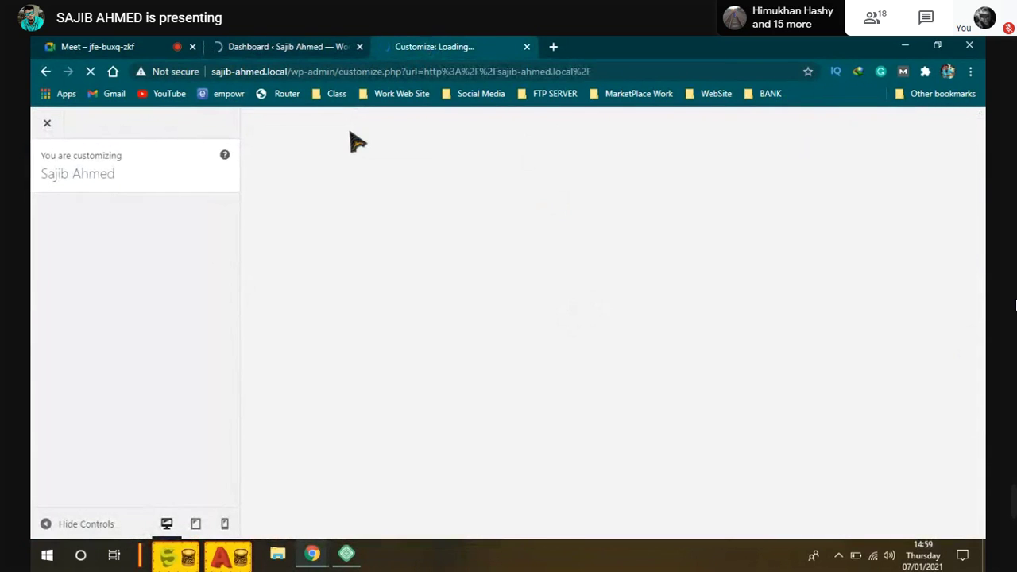
{"action": "left_click", "coordinate": [238, 46]}
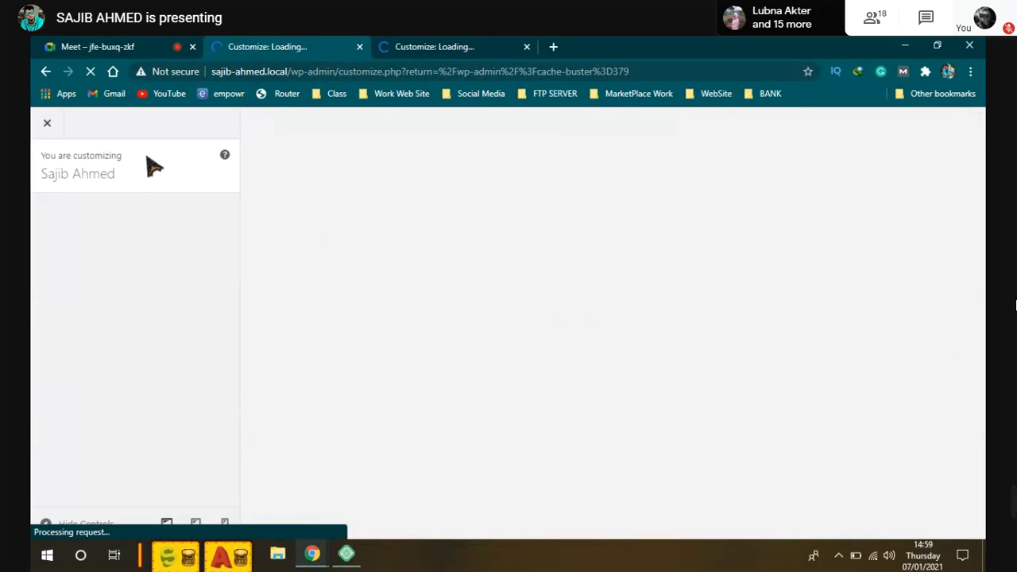
{"action": "left_click", "coordinate": [440, 47]}
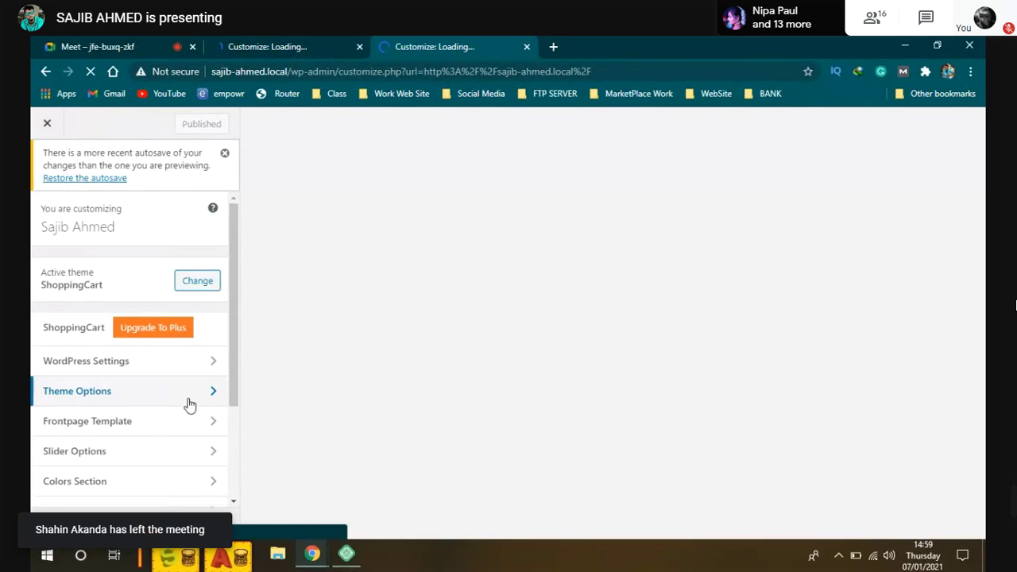
Step: Scroll the loading preview, then close the duplicate Customizer tab with Ctrl+W
{"action": "scroll", "coordinate": [191, 403], "scroll_direction": "down", "scroll_amount": 1}
{"action": "scroll", "coordinate": [191, 406], "scroll_direction": "down", "scroll_amount": 1}
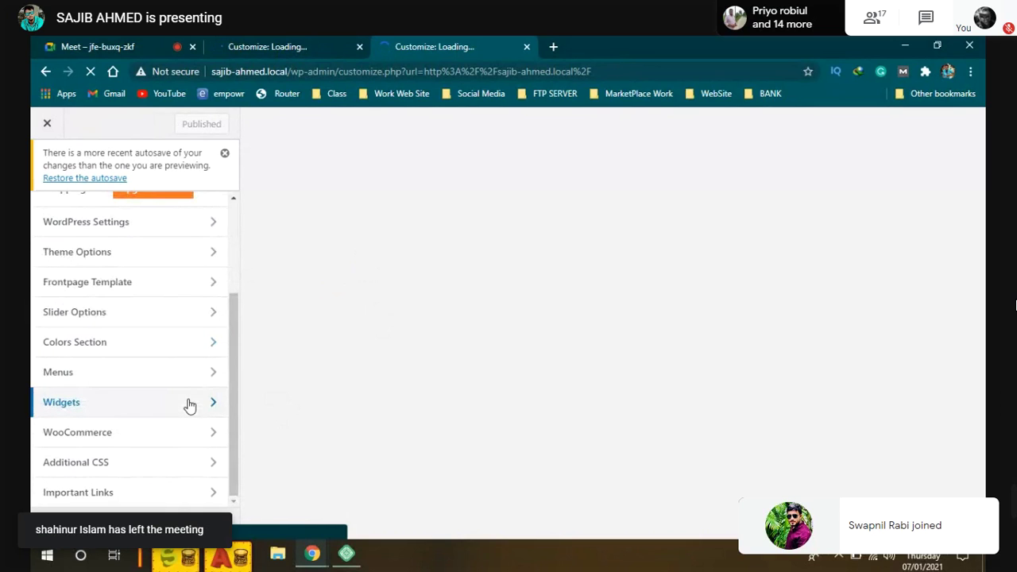
{"action": "scroll", "coordinate": [191, 405], "scroll_direction": "up", "scroll_amount": 1}
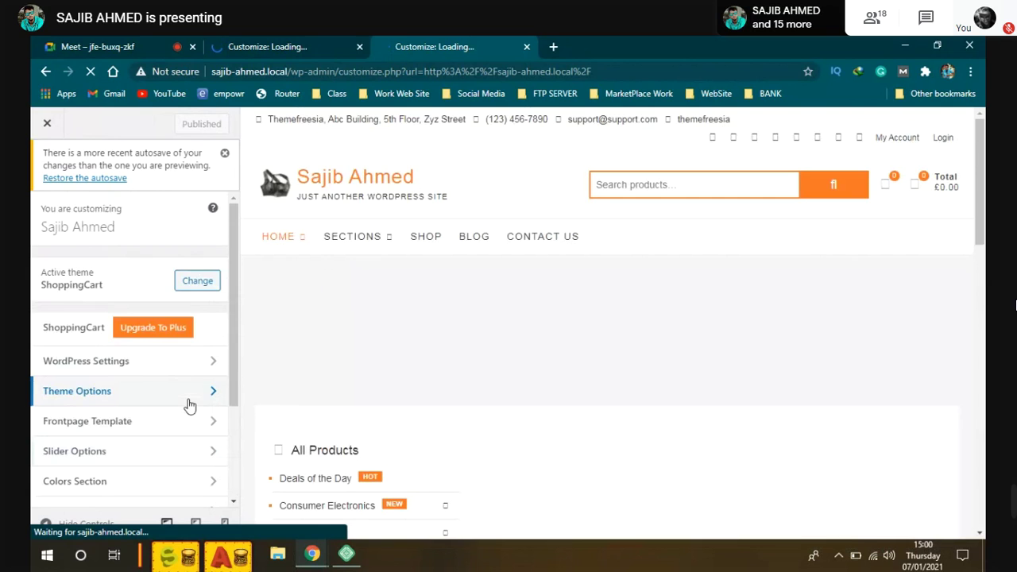
{"action": "scroll", "coordinate": [190, 406], "scroll_direction": "down", "scroll_amount": 3}
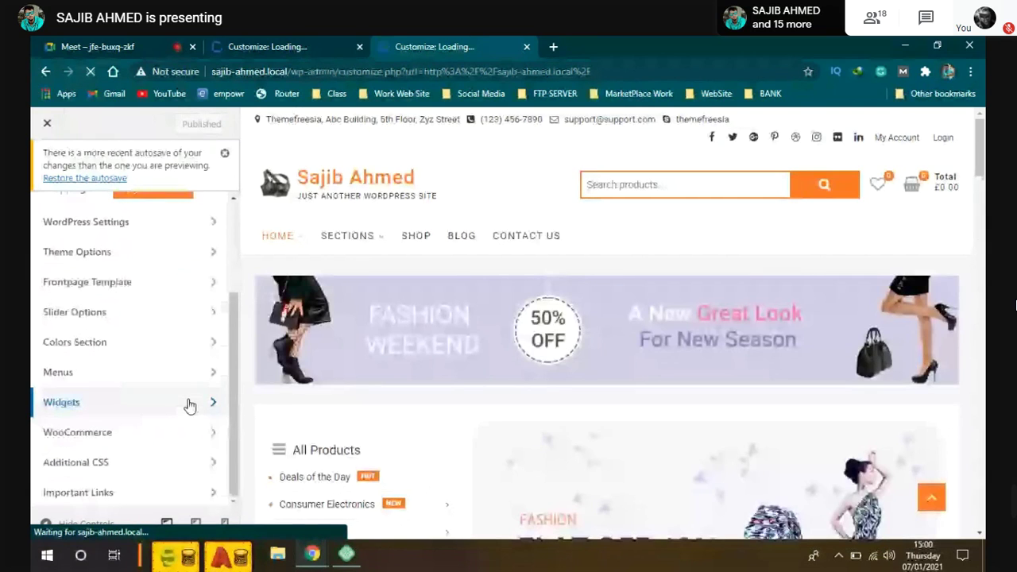
{"action": "scroll", "coordinate": [190, 406], "scroll_direction": "up", "scroll_amount": 3}
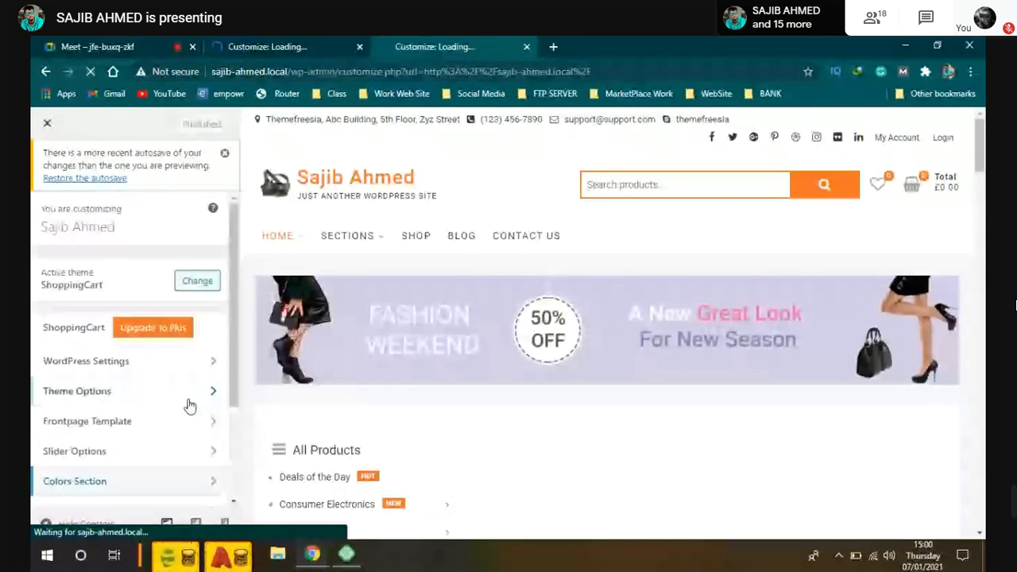
{"action": "scroll", "coordinate": [190, 406], "scroll_direction": "down", "scroll_amount": 3}
{"action": "scroll", "coordinate": [190, 406], "scroll_direction": "up", "scroll_amount": 3}
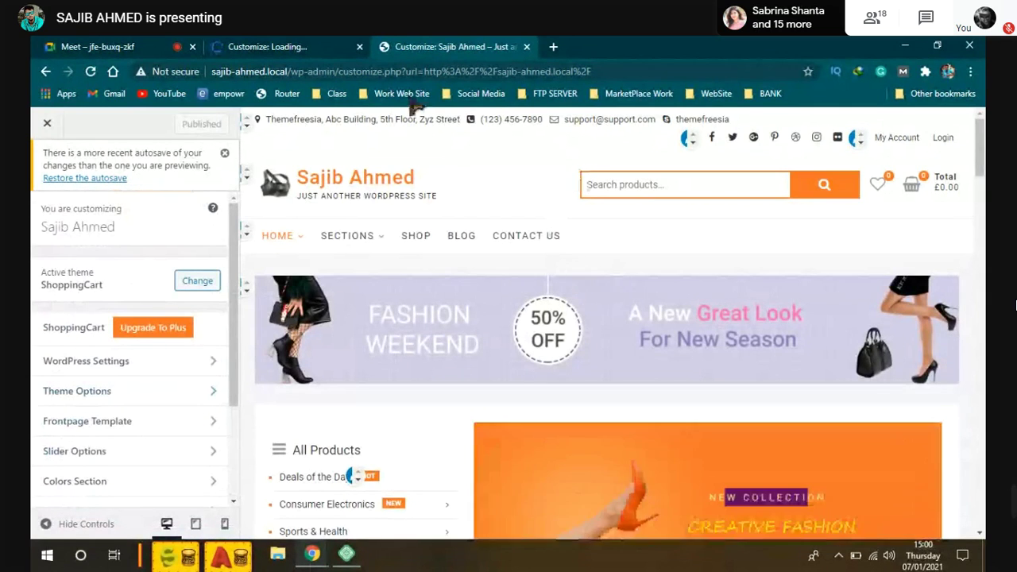
{"action": "left_click", "coordinate": [338, 49]}
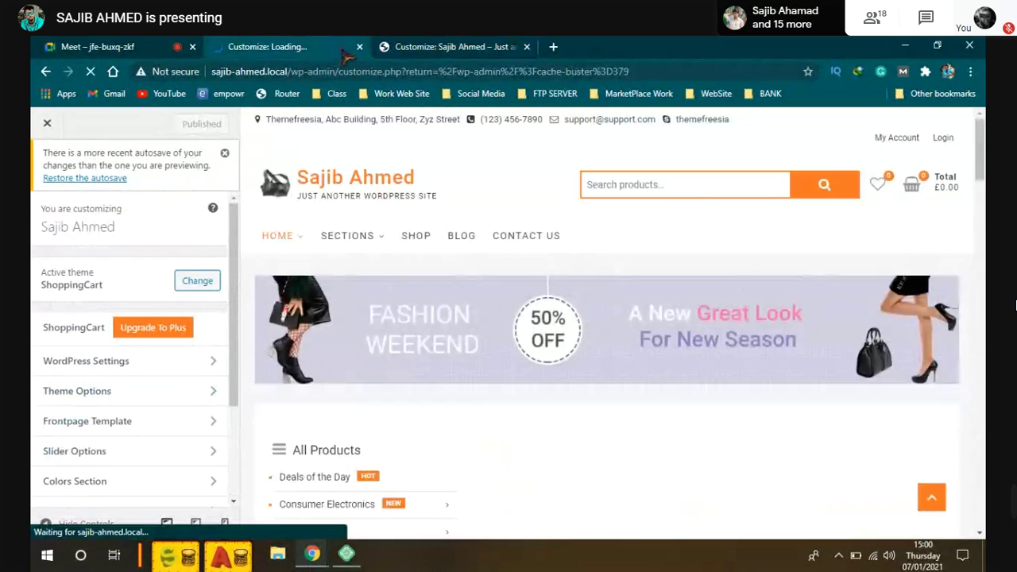
{"action": "left_click", "coordinate": [467, 48]}
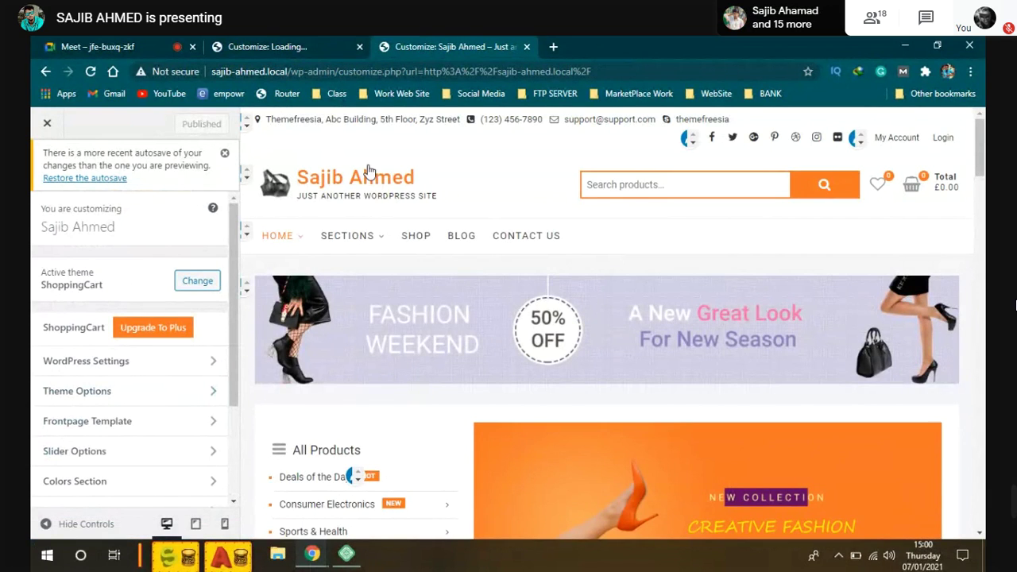
{"action": "key", "text": "ctrl+w"}
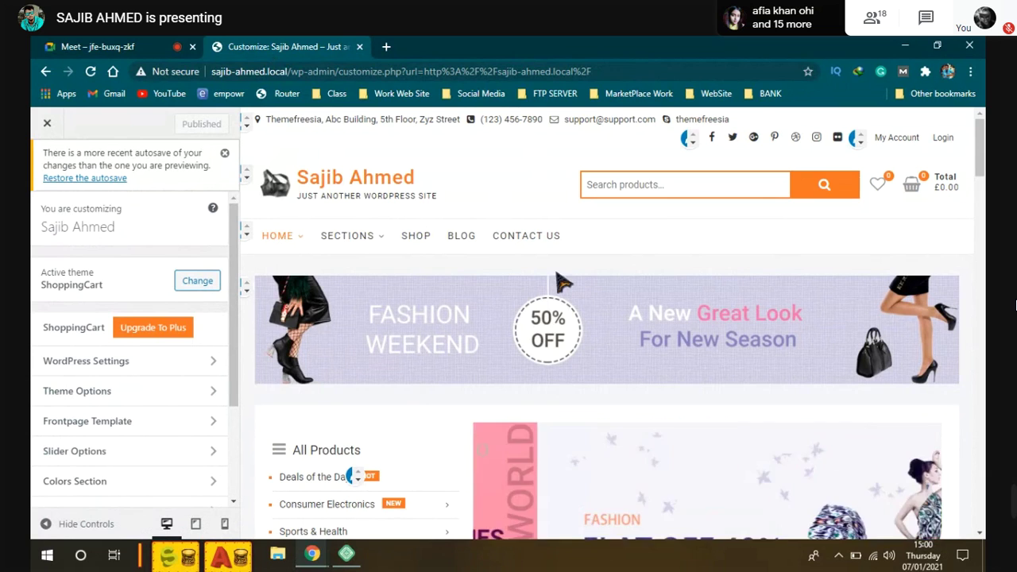
Step: Scroll the loaded storefront preview down to the footer and back to the top
{"action": "scroll", "coordinate": [549, 334], "scroll_direction": "down", "scroll_amount": 10}
{"action": "scroll", "coordinate": [546, 332], "scroll_direction": "down", "scroll_amount": 3}
{"action": "scroll", "coordinate": [546, 333], "scroll_direction": "down", "scroll_amount": 7}
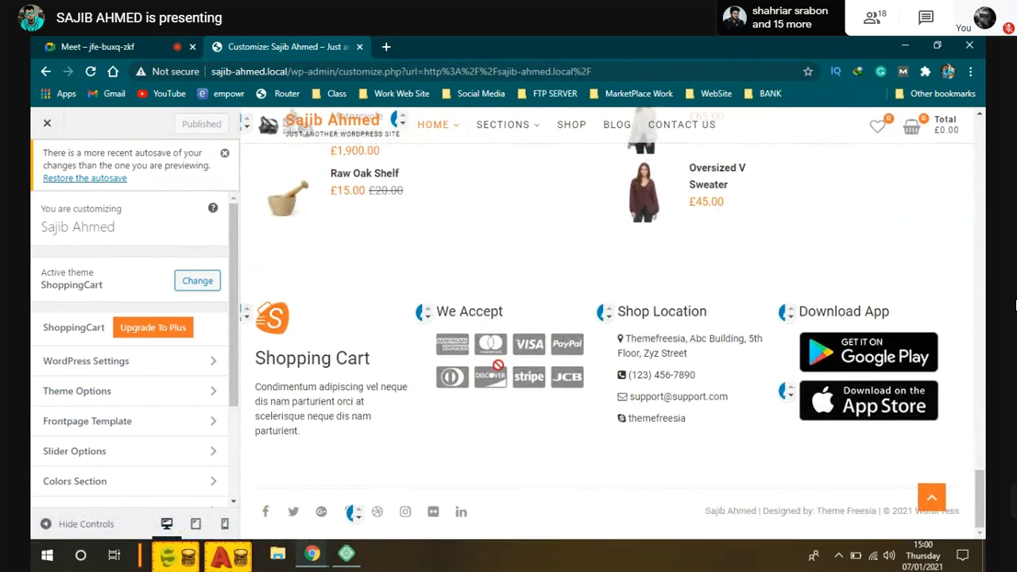
{"action": "scroll", "coordinate": [488, 314], "scroll_direction": "up", "scroll_amount": 3}
{"action": "scroll", "coordinate": [484, 315], "scroll_direction": "up", "scroll_amount": 10}
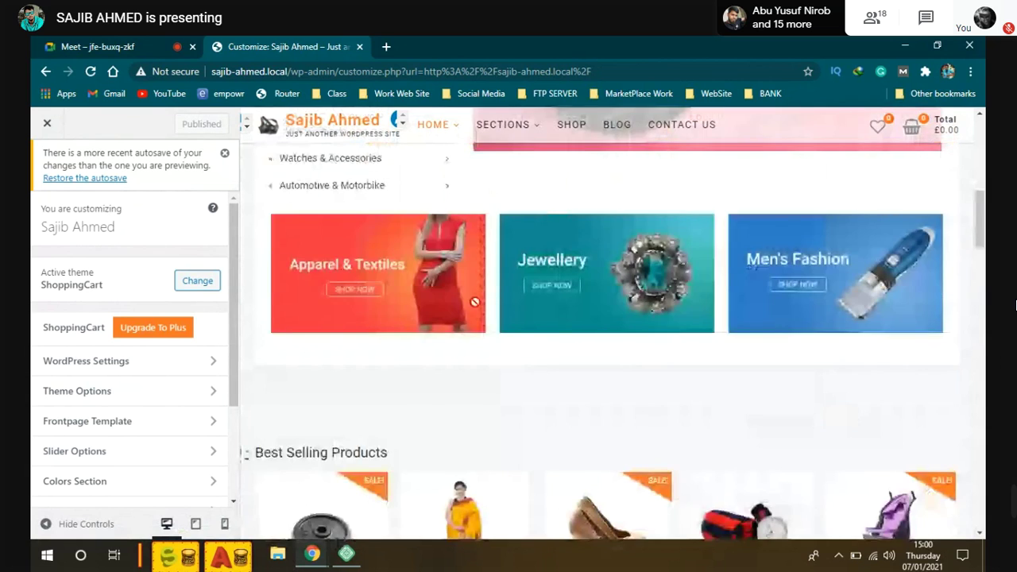
{"action": "scroll", "coordinate": [477, 301], "scroll_direction": "up", "scroll_amount": 5}
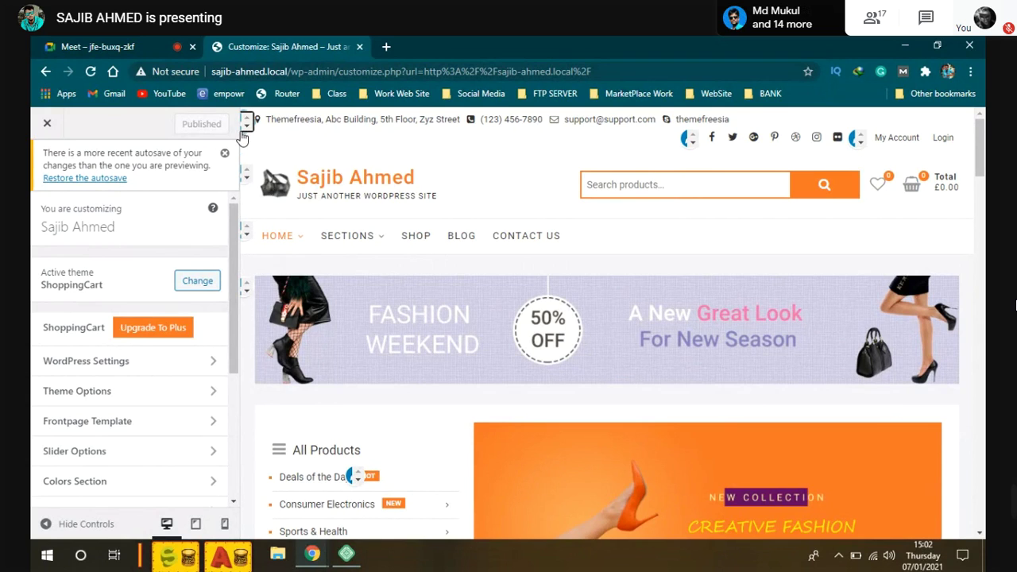
Step: Open the Top Header Info text widget from the preview and select its address text
{"action": "left_click", "coordinate": [243, 137]}
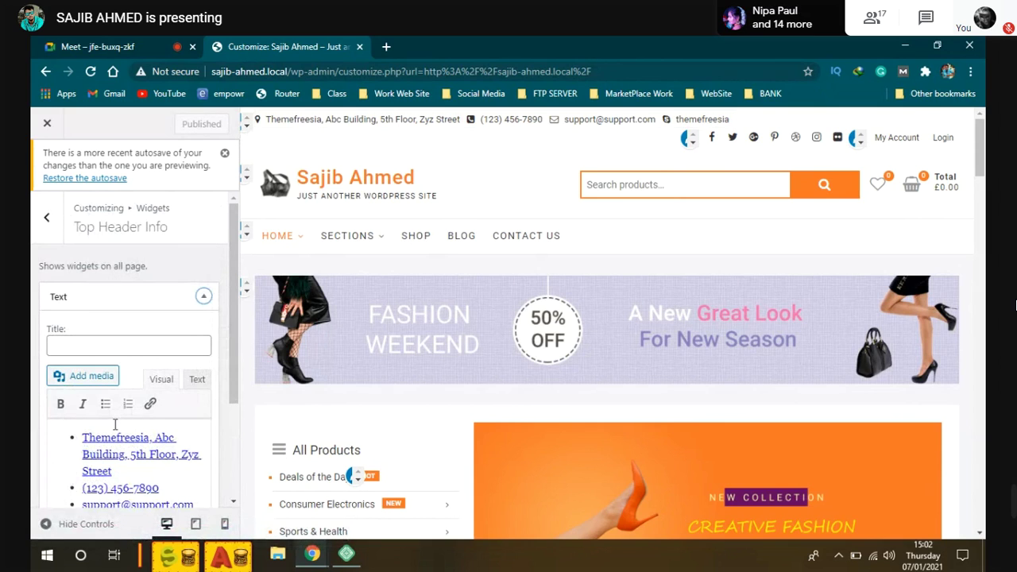
{"action": "scroll", "coordinate": [115, 425], "scroll_direction": "down", "scroll_amount": 3}
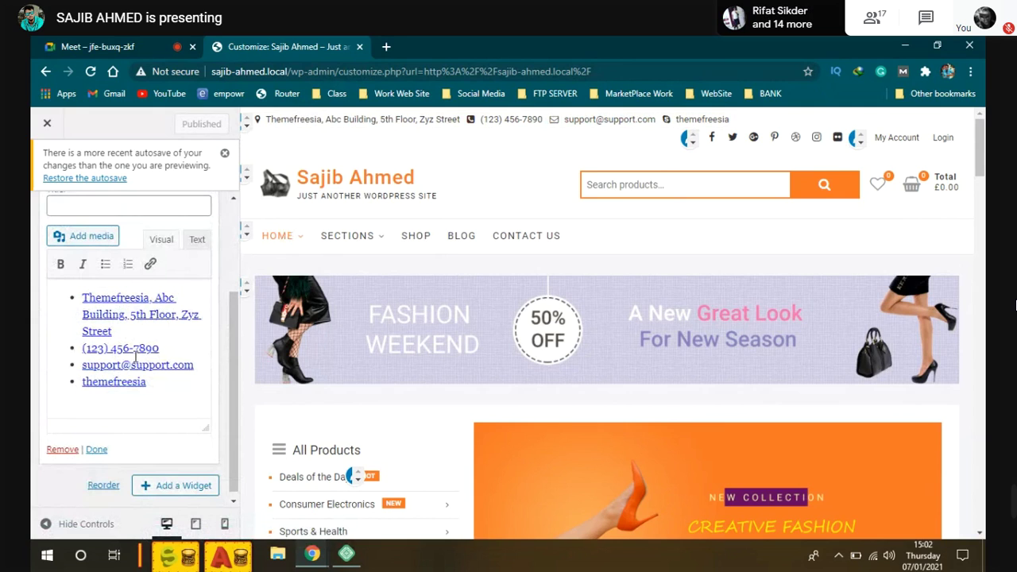
{"action": "scroll", "coordinate": [129, 357], "scroll_direction": "up", "scroll_amount": 1}
{"action": "scroll", "coordinate": [129, 356], "scroll_direction": "up", "scroll_amount": 2}
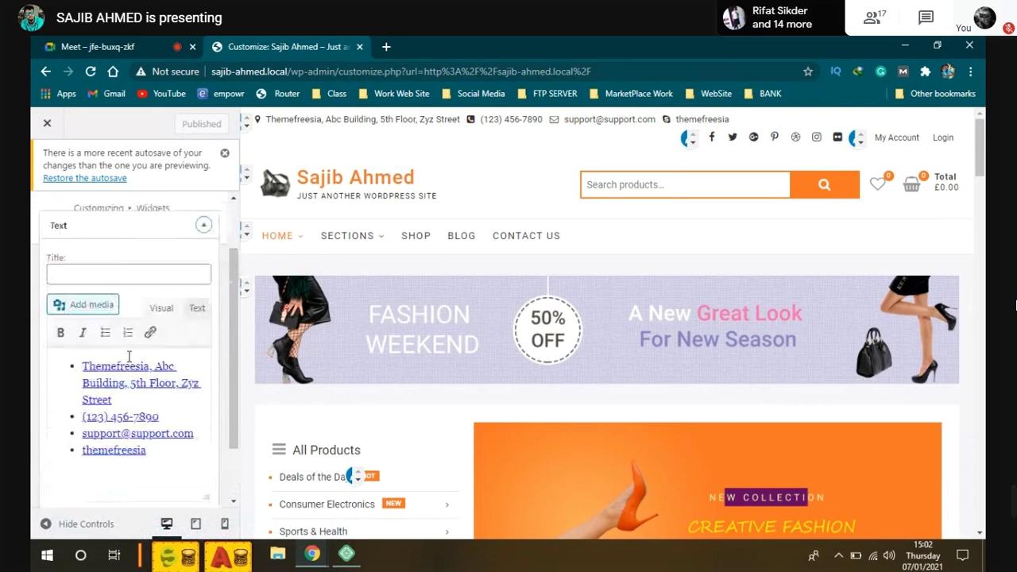
{"action": "scroll", "coordinate": [127, 360], "scroll_direction": "down", "scroll_amount": 1}
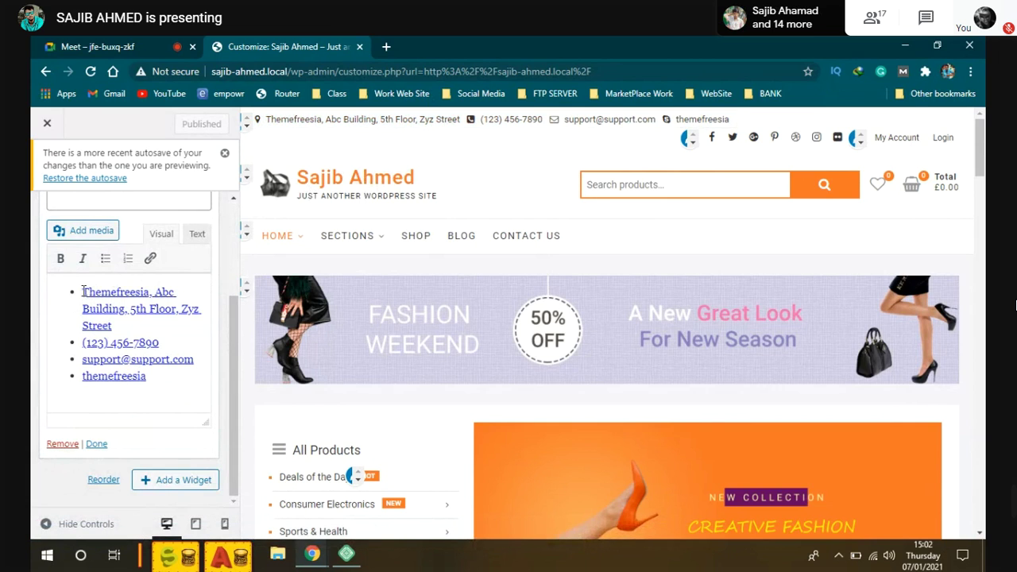
{"action": "left_click_drag", "start_coordinate": [83, 291], "coordinate": [114, 326]}
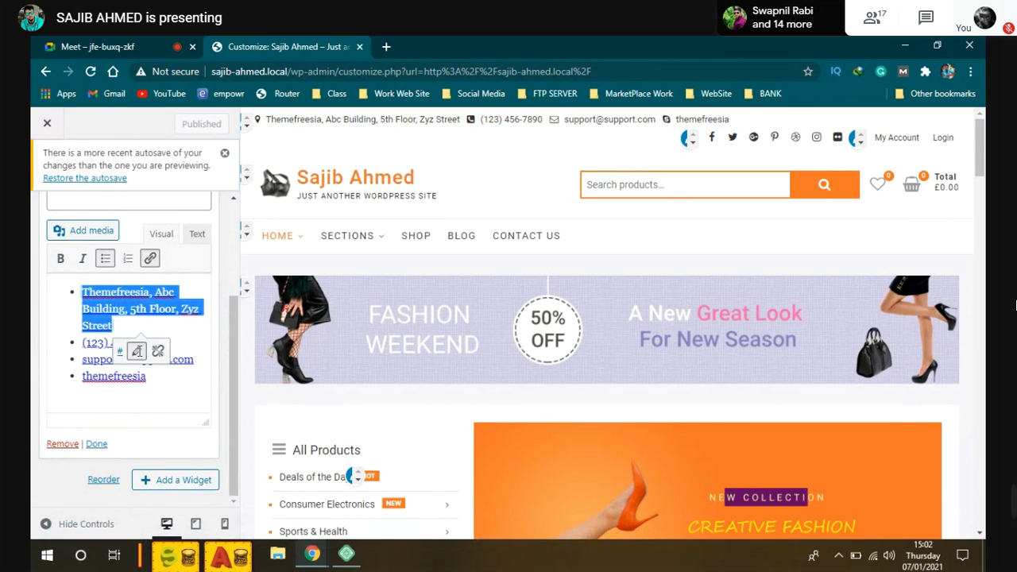
Step: Edit the address text's link and type the location anchor into the URL box
{"action": "left_click", "coordinate": [137, 353]}
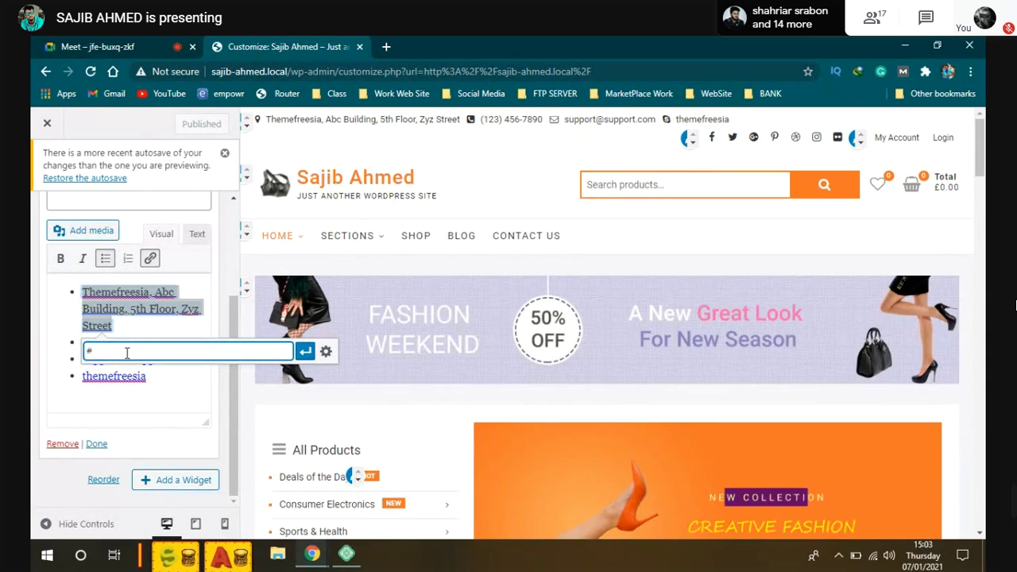
{"action": "type", "text": "Shajahan"}
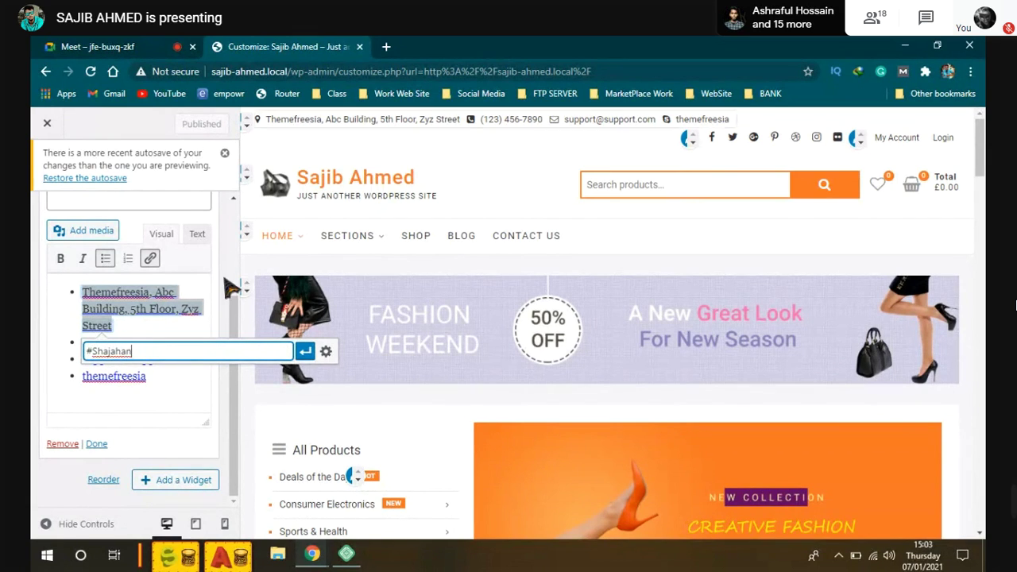
{"action": "type", "text": "pur"}
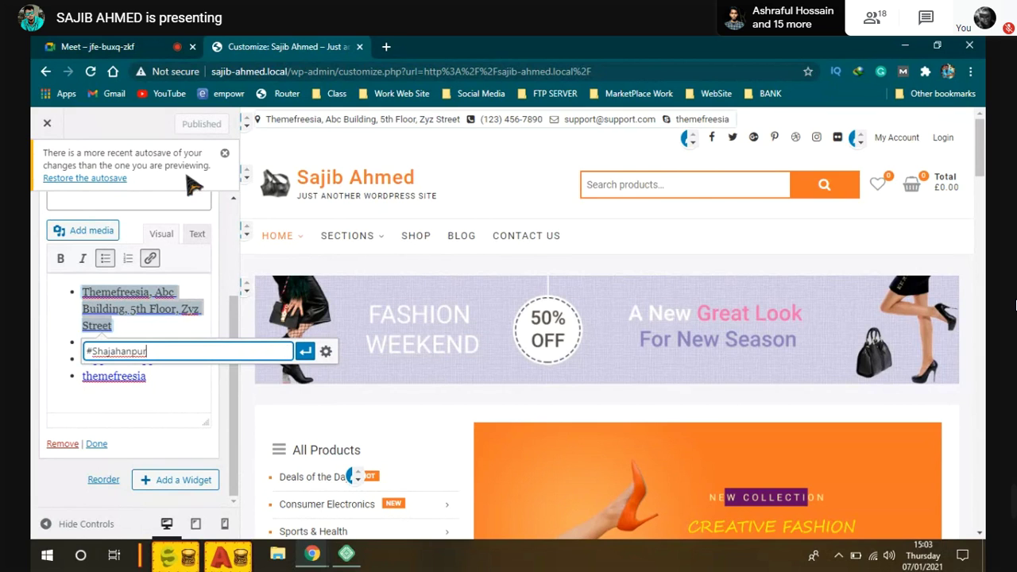
Step: Admit a participant in the Meet call, then return to the Customizer
{"action": "key", "text": "ctrl+1"}
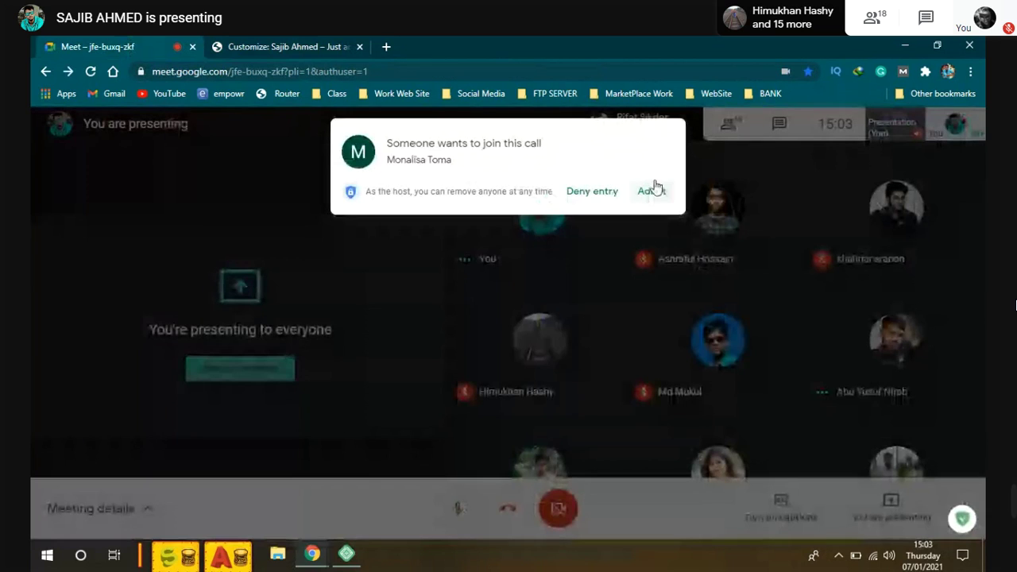
{"action": "left_click", "coordinate": [653, 190]}
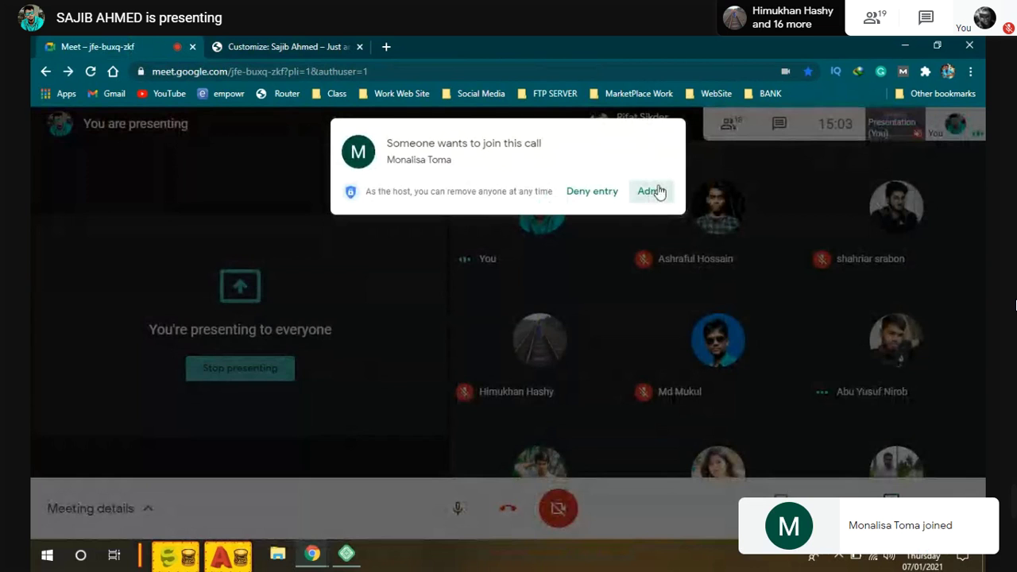
{"action": "key", "text": "ctrl+2"}
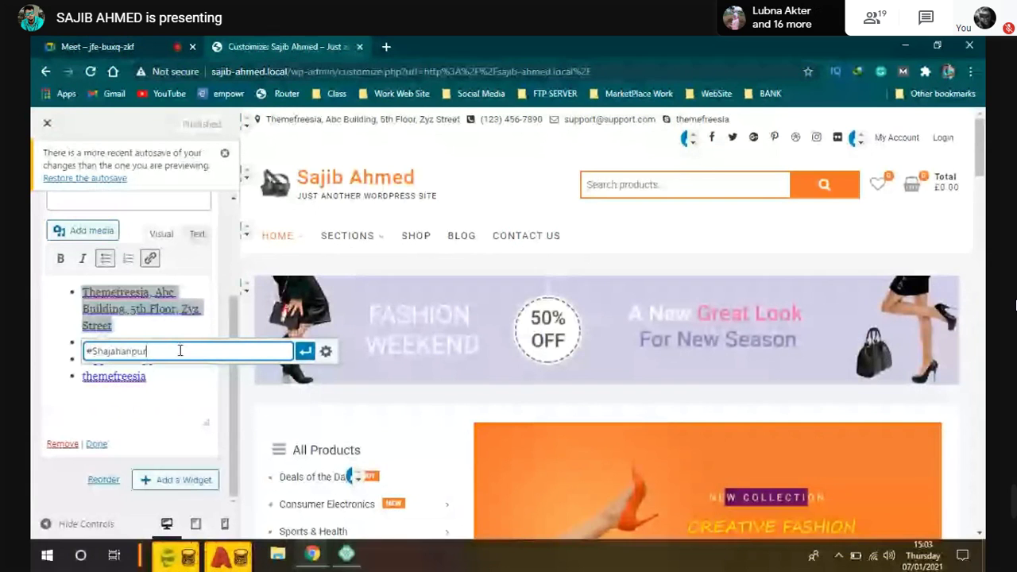
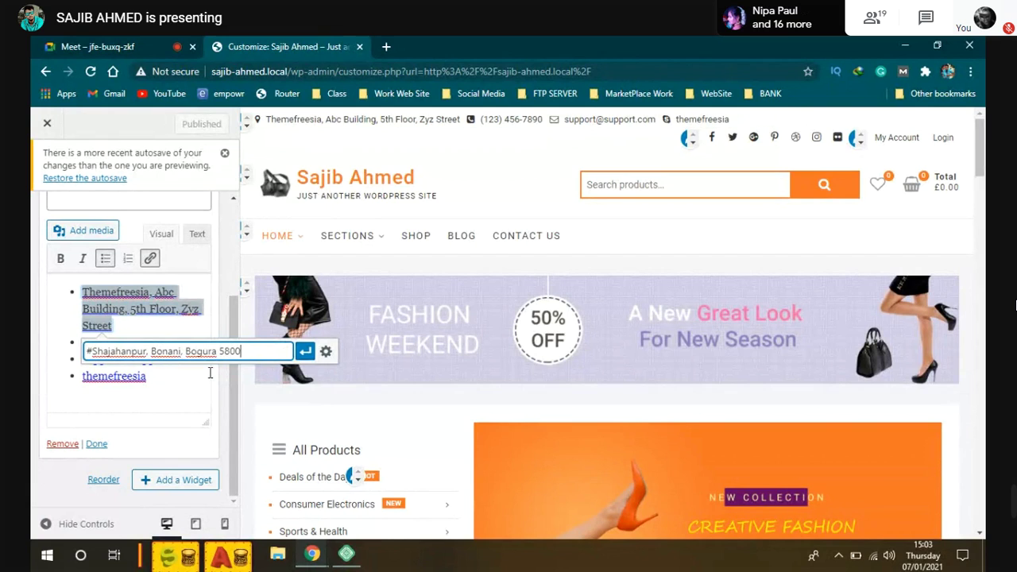
Step: Complete and apply the address link URL, then delete the word Themefreesia
{"action": "left_click", "coordinate": [199, 324]}
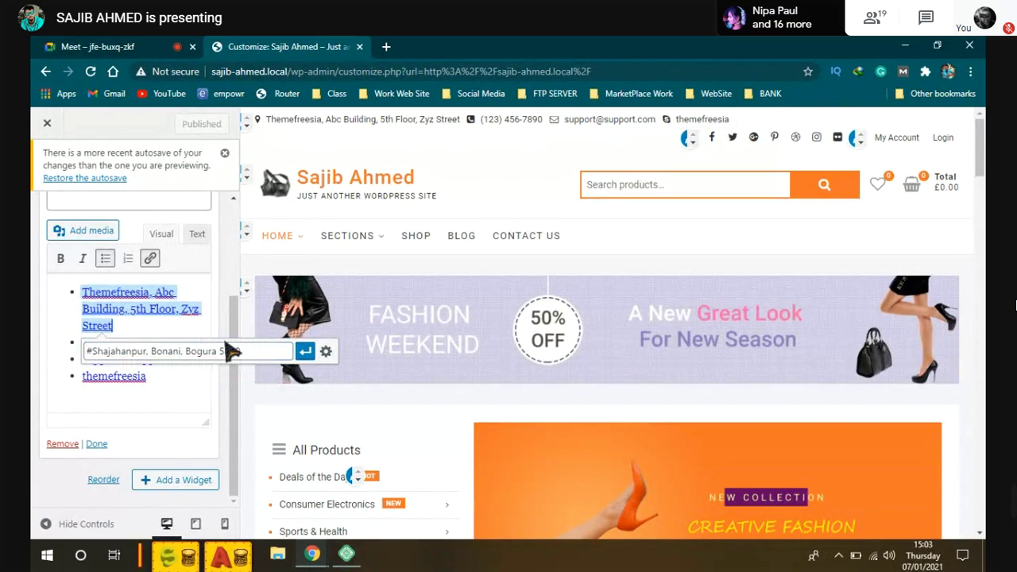
{"action": "left_click", "coordinate": [307, 352]}
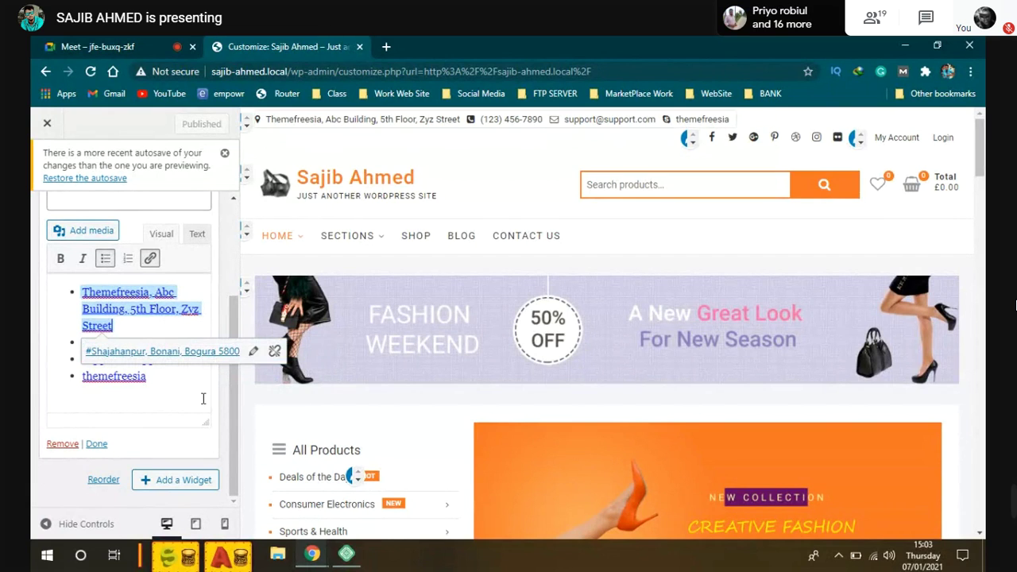
{"action": "left_click", "coordinate": [198, 445]}
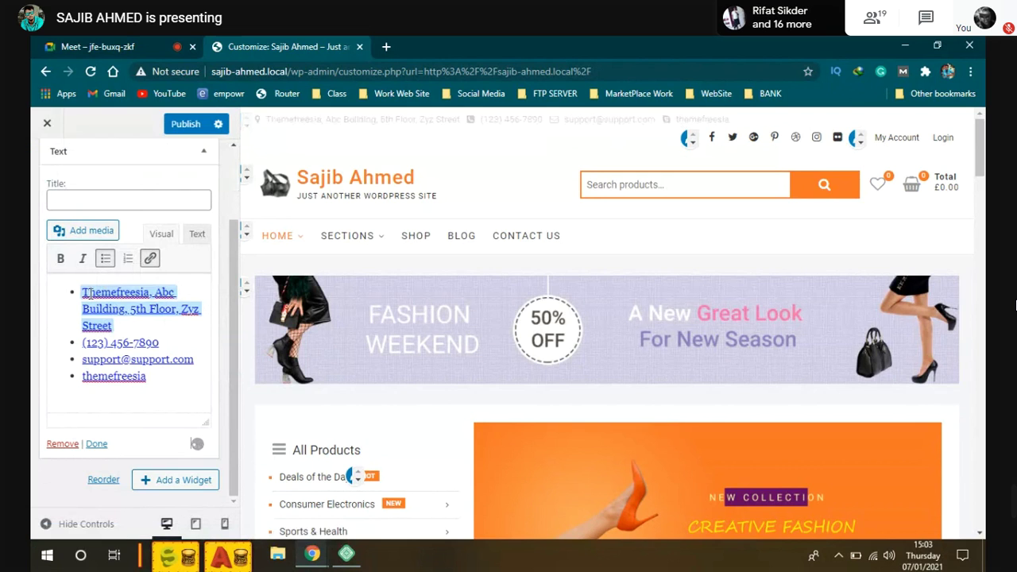
{"action": "double_click", "coordinate": [88, 293]}
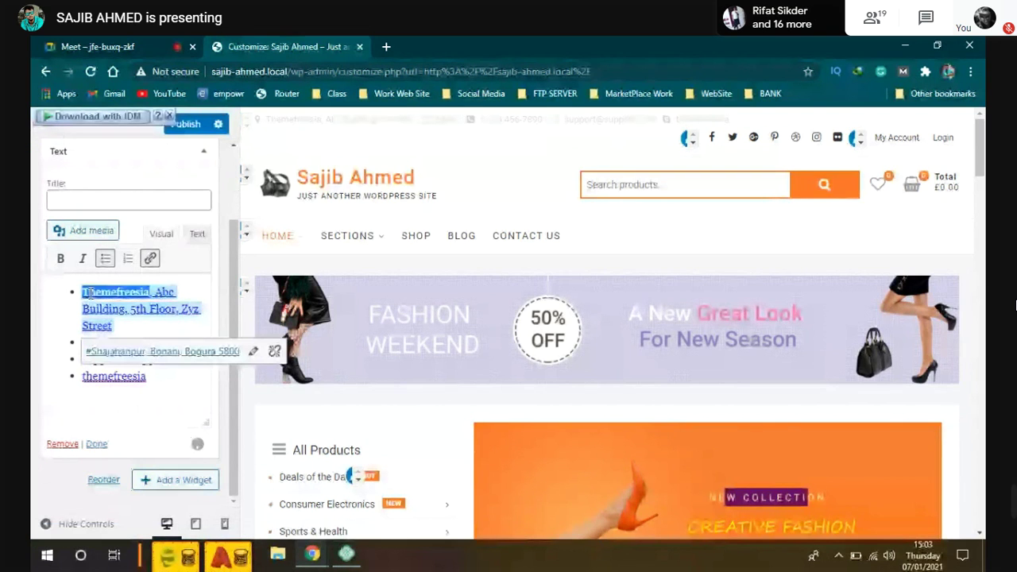
{"action": "key", "text": "BackSpace"}
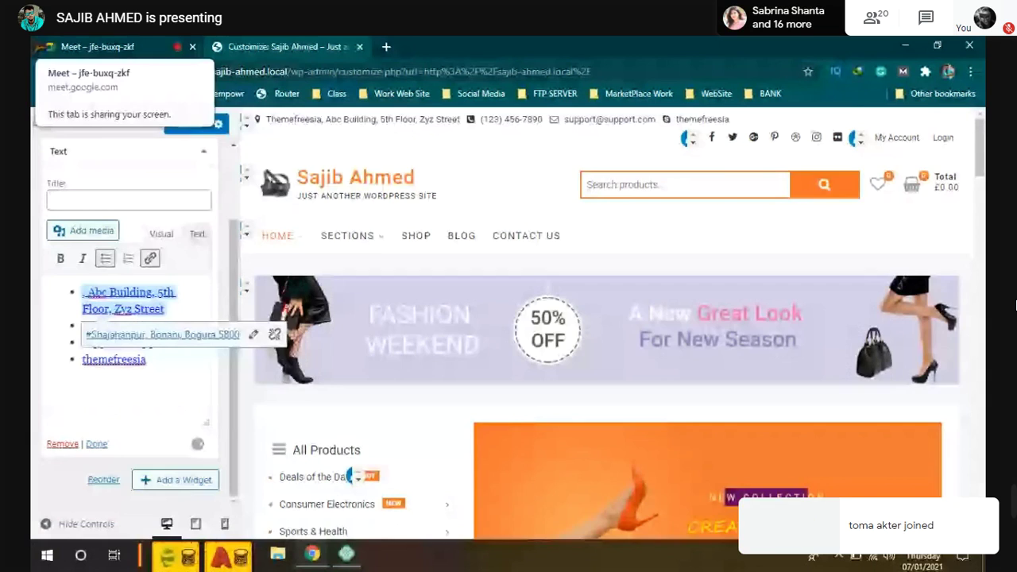
Step: Admit another Meet participant, then place the caret back in the first address line
{"action": "left_click", "coordinate": [96, 46]}
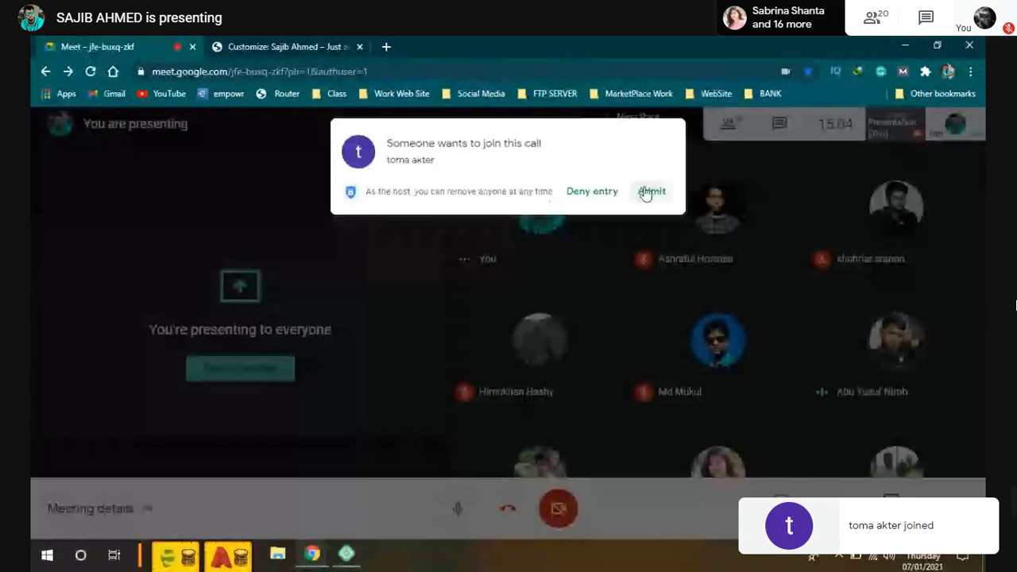
{"action": "left_click", "coordinate": [651, 192]}
{"action": "key", "text": "ctrl+Tab"}
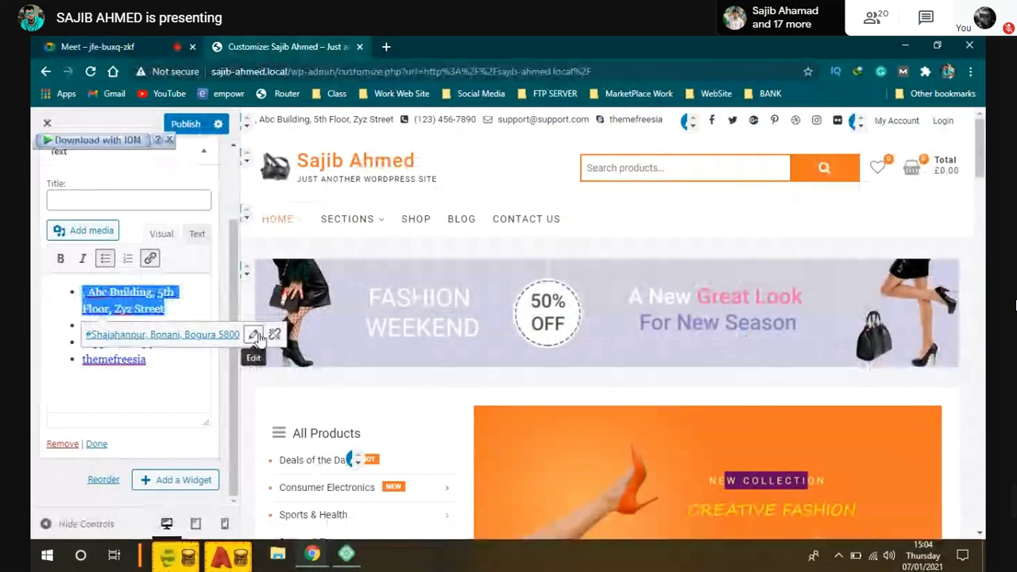
{"action": "left_click", "coordinate": [159, 332]}
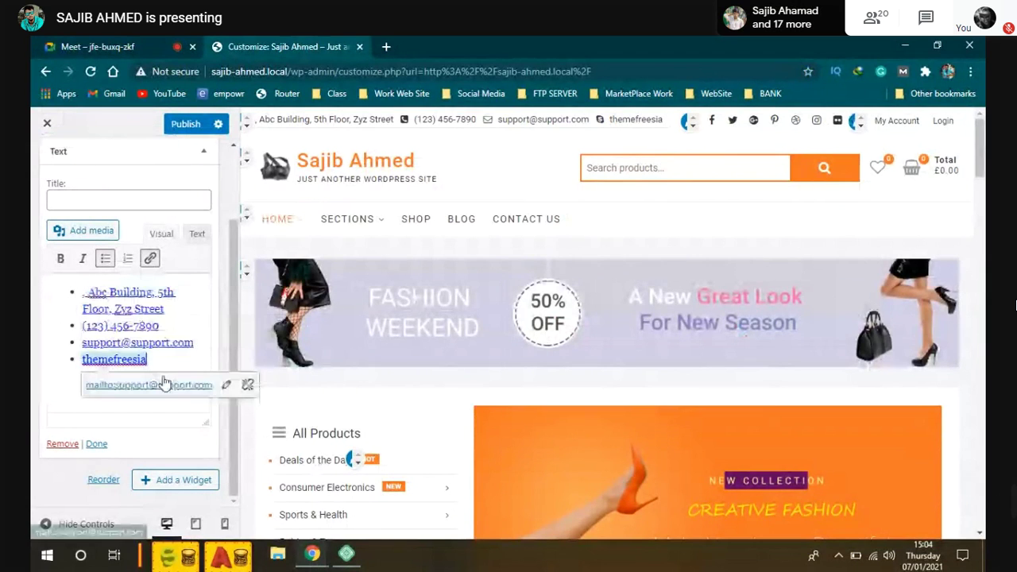
{"action": "left_click", "coordinate": [164, 309]}
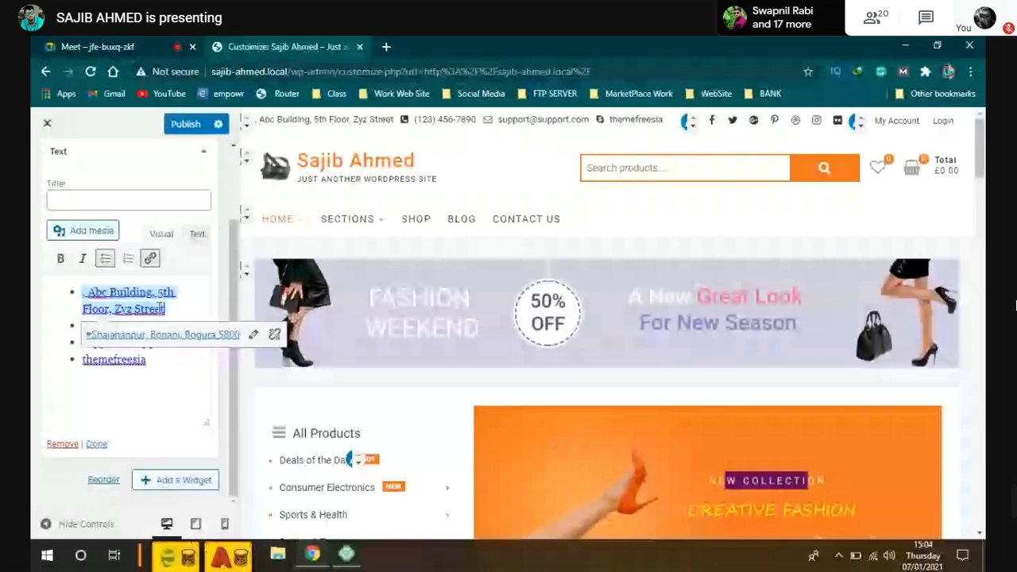
Step: Replace the whole first contact line with the new full street address
{"action": "triple_click", "coordinate": [149, 313]}
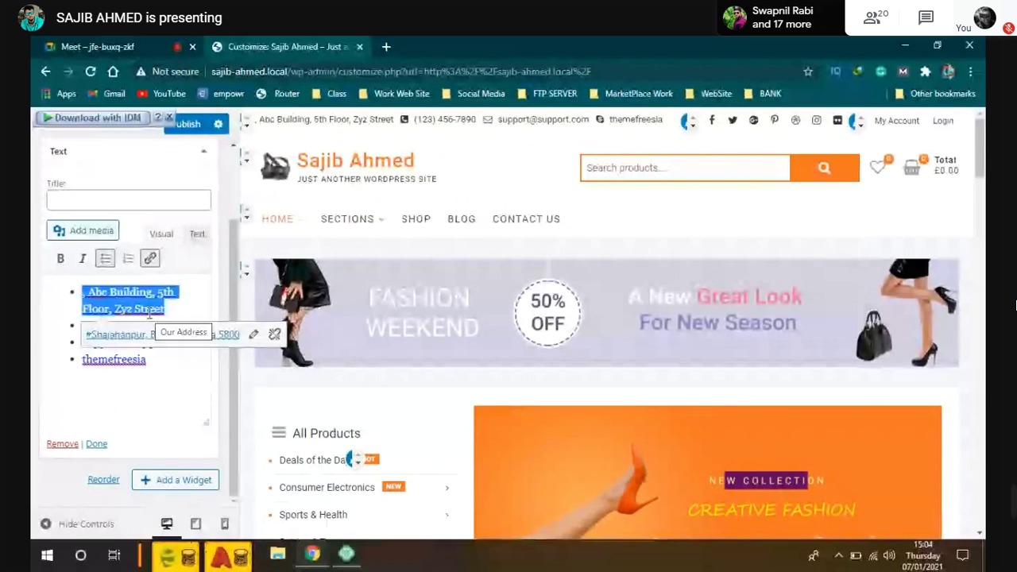
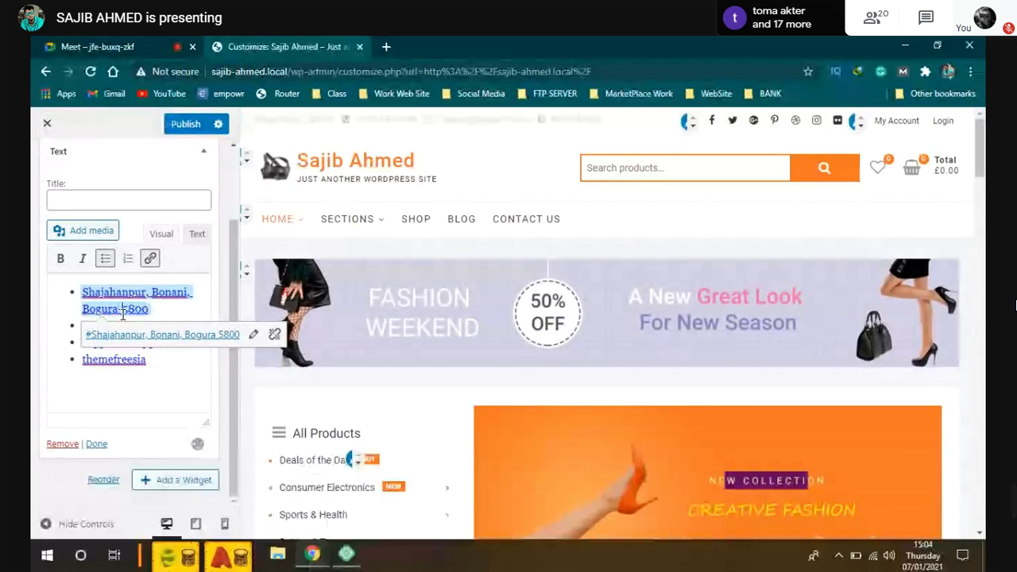
{"action": "left_click", "coordinate": [126, 342]}
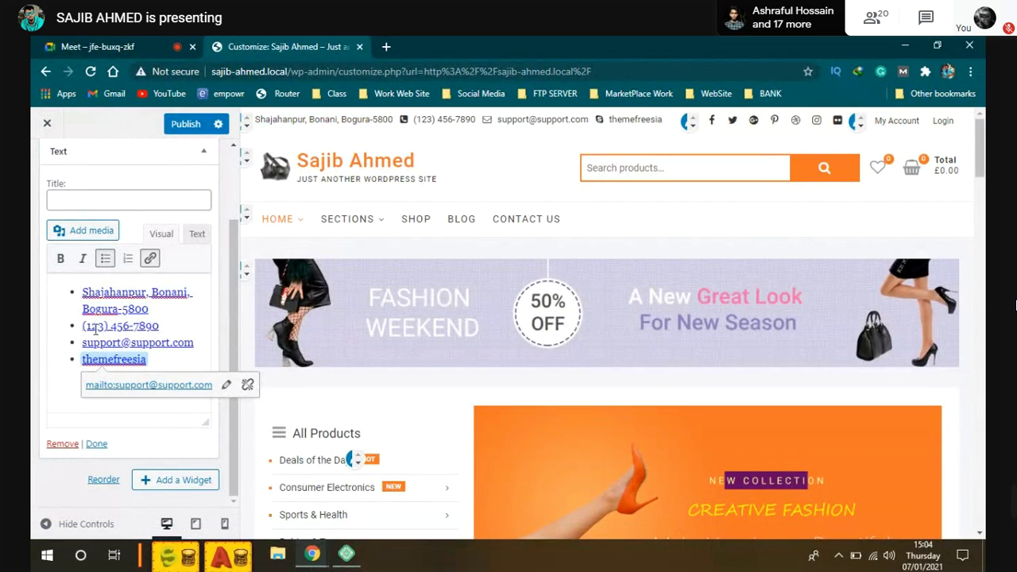
Step: Replace the phone entry with the new +880 country-code phone number
{"action": "left_click_drag", "start_coordinate": [105, 325], "coordinate": [88, 326]}
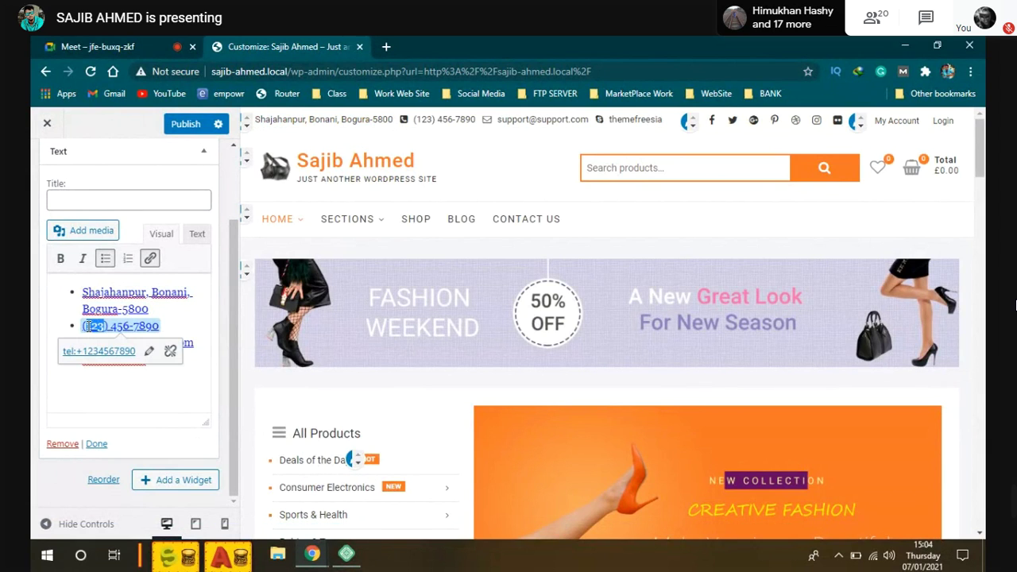
{"action": "type", "text": "9"}
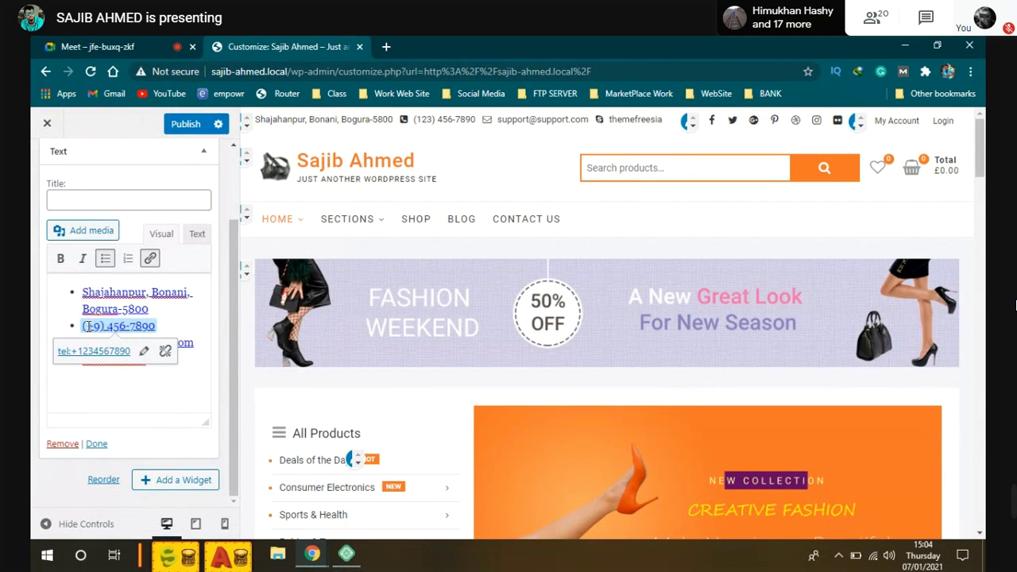
{"action": "key", "text": "BackSpace"}
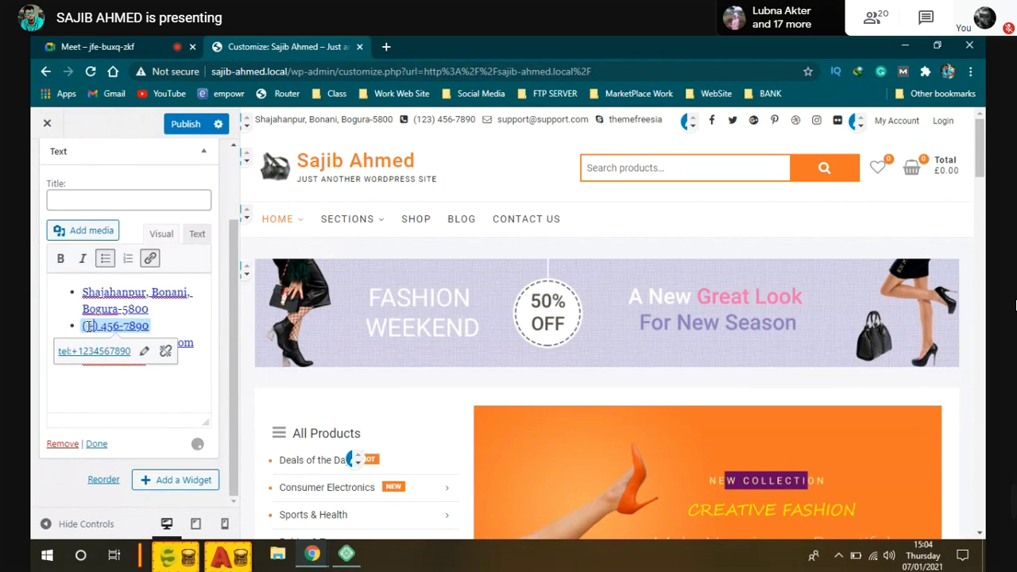
{"action": "type", "text": "+880"}
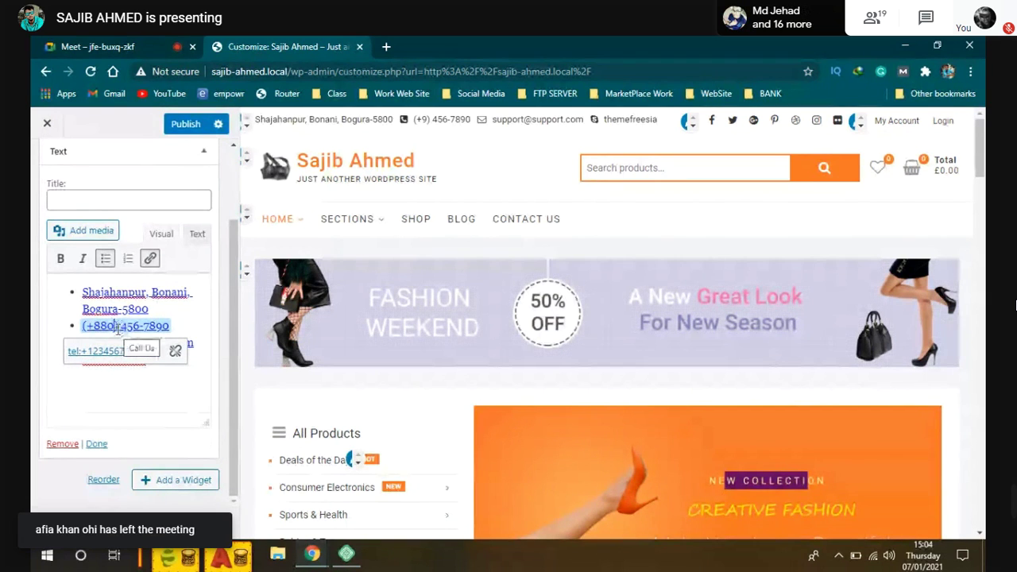
{"action": "left_click_drag", "start_coordinate": [118, 329], "coordinate": [173, 326]}
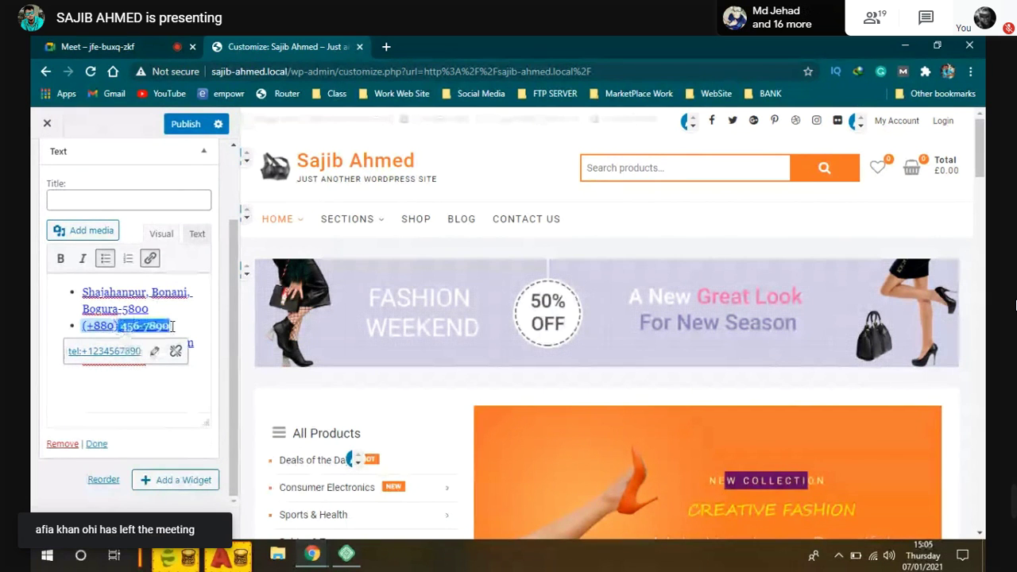
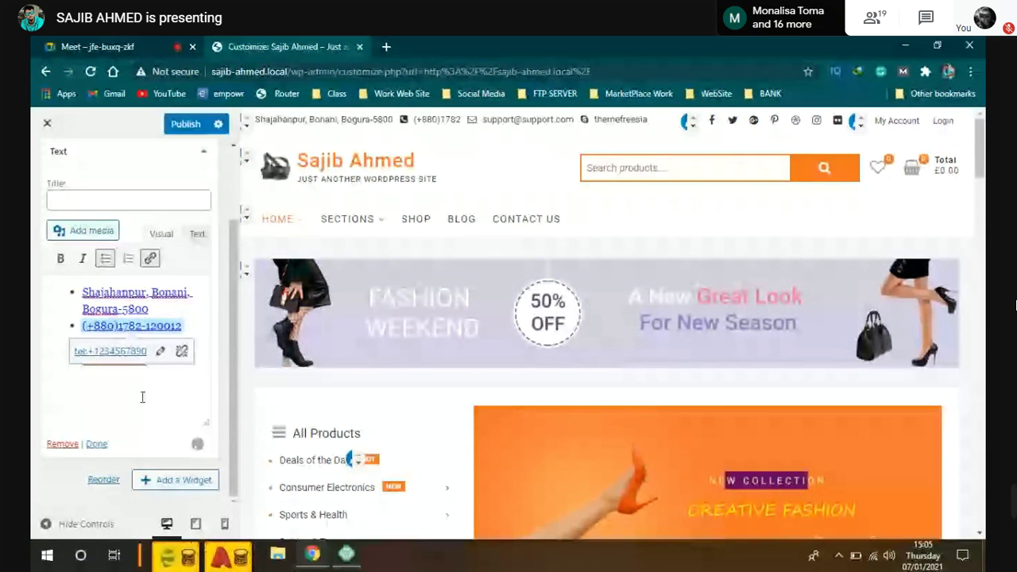
{"action": "key", "text": "ctrl+v"}
Step: Remove the extra themefreesia item and overwrite the support e-mail with the new e-mail address
{"action": "key", "text": "BackSpace"}
{"action": "left_click_drag", "start_coordinate": [83, 342], "coordinate": [194, 342]}
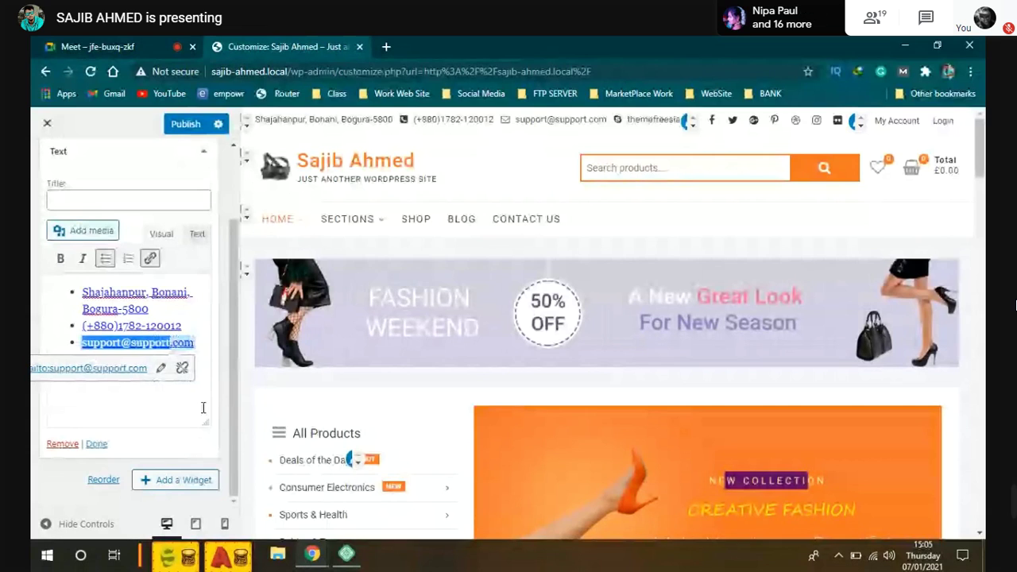
{"action": "type", "text": "sasurzo"}
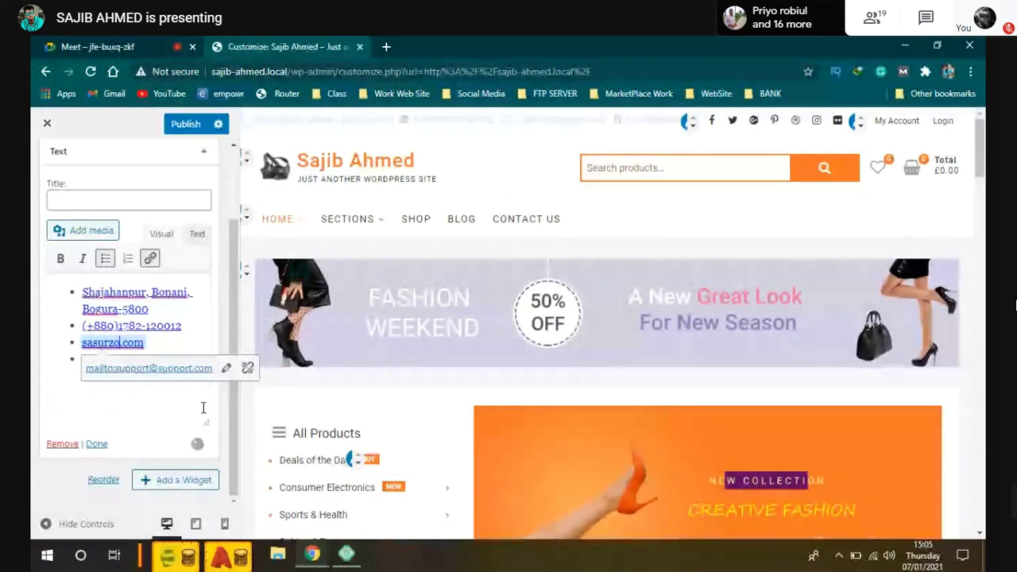
{"action": "key", "text": "BackSpace"}
{"action": "key", "text": "BackSpace"}
{"action": "key", "text": "BackSpace"}
{"action": "key", "text": "BackSpace"}
{"action": "key", "text": "BackSpace"}
{"action": "key", "text": "BackSpace"}
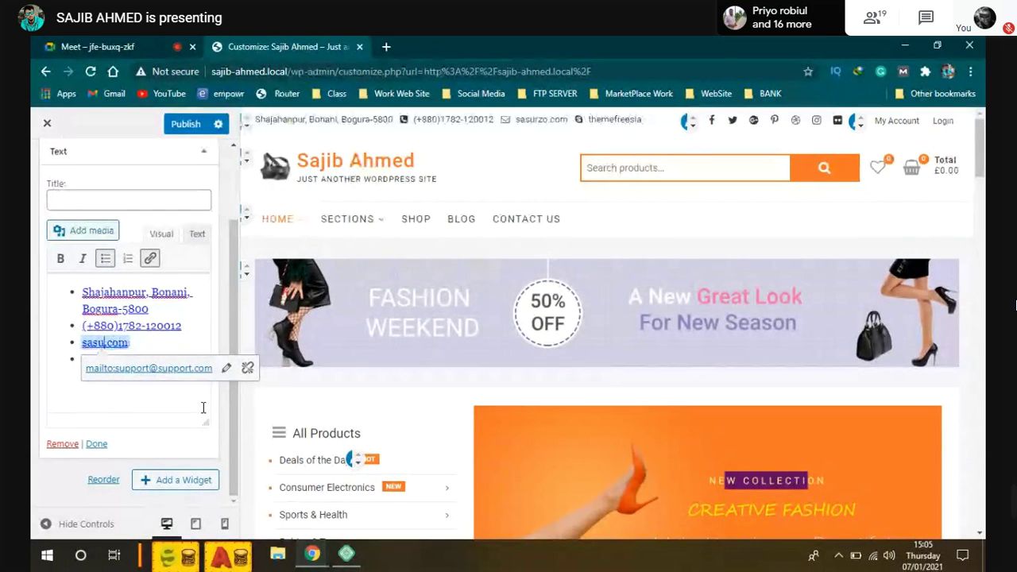
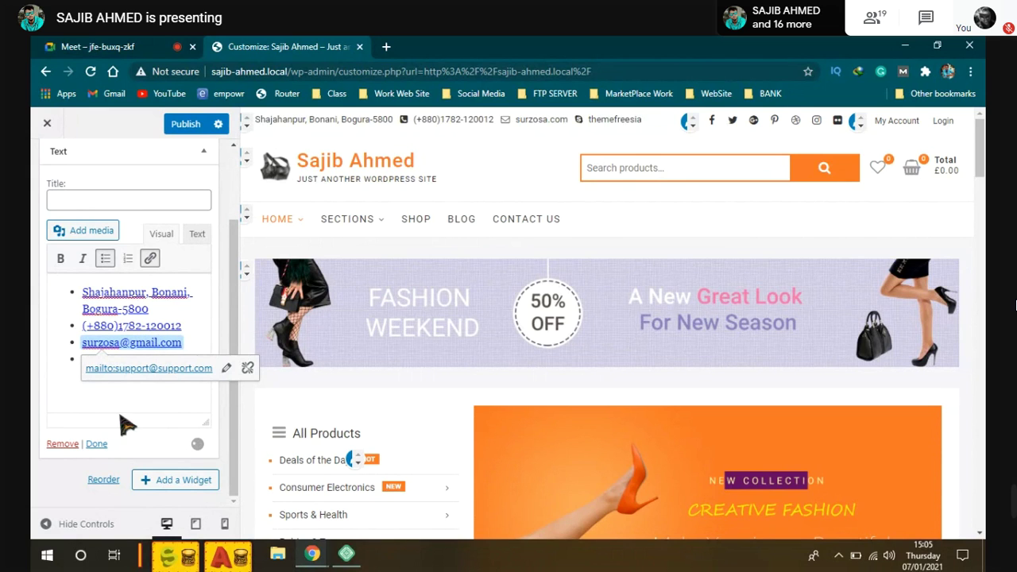
Step: Overwrite themefreesia in the fourth item with the owner's username, then publish the changes
{"action": "left_click", "coordinate": [159, 361]}
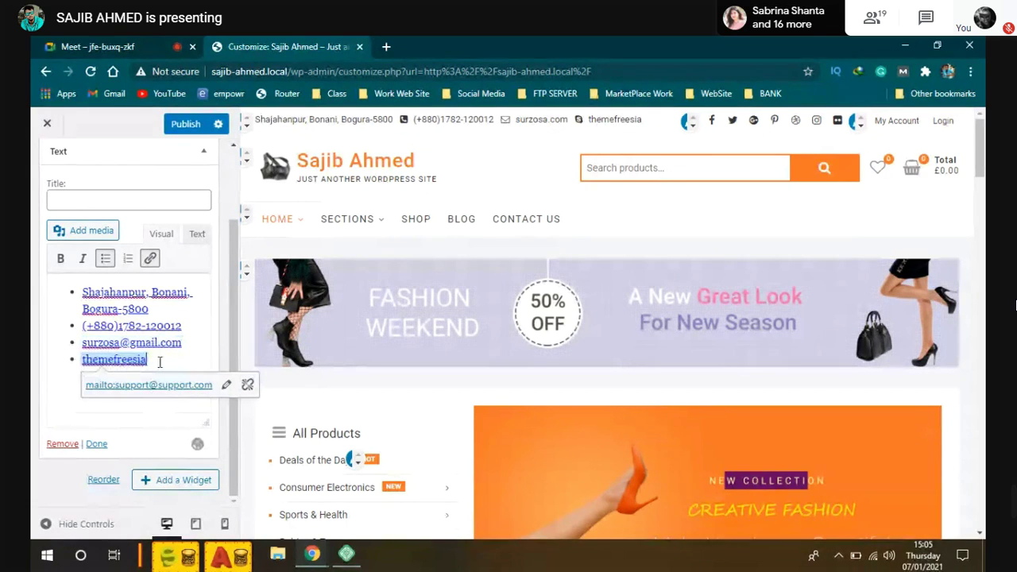
{"action": "left_click_drag", "start_coordinate": [157, 362], "coordinate": [82, 359]}
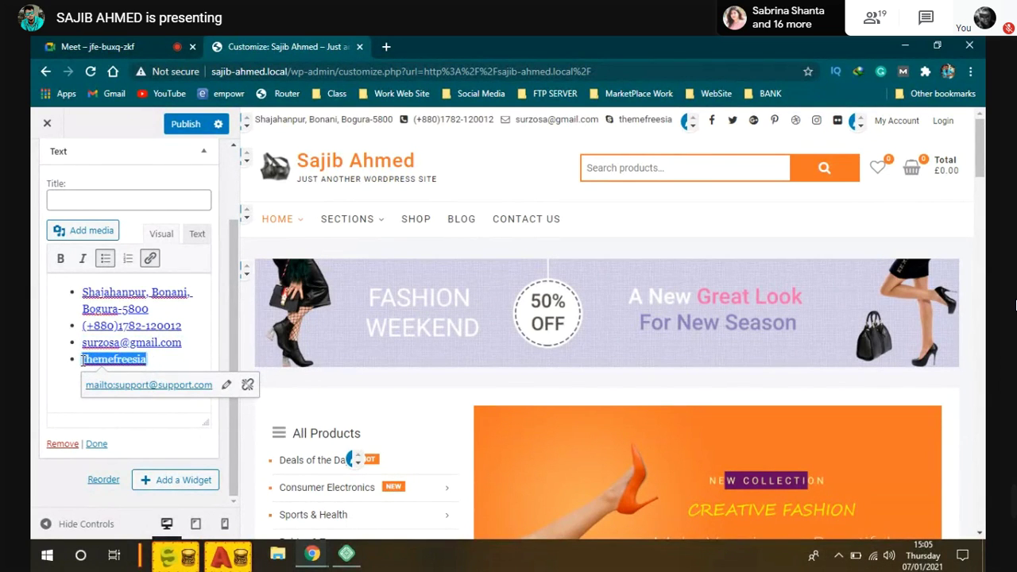
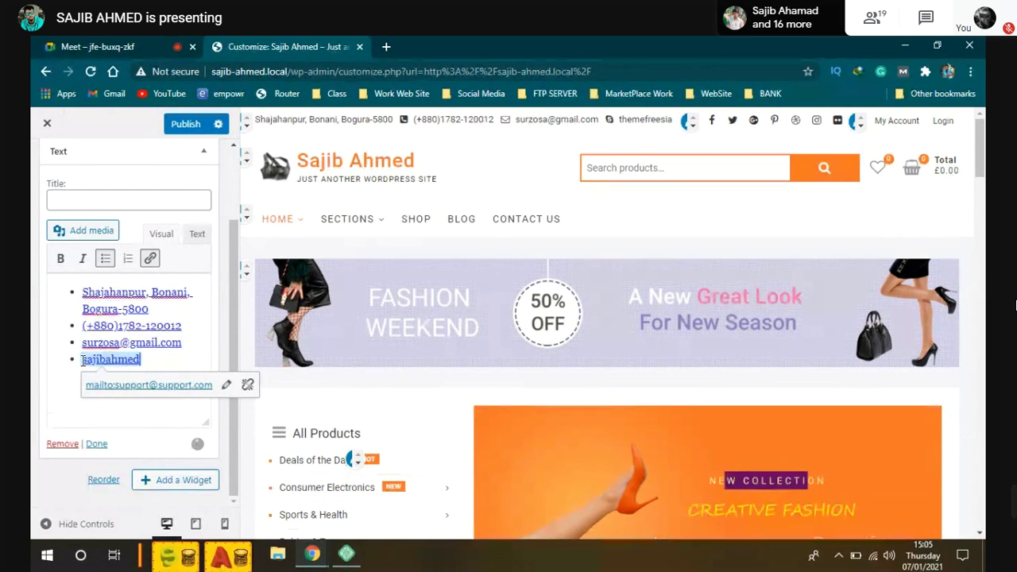
{"action": "double_click", "coordinate": [83, 359]}
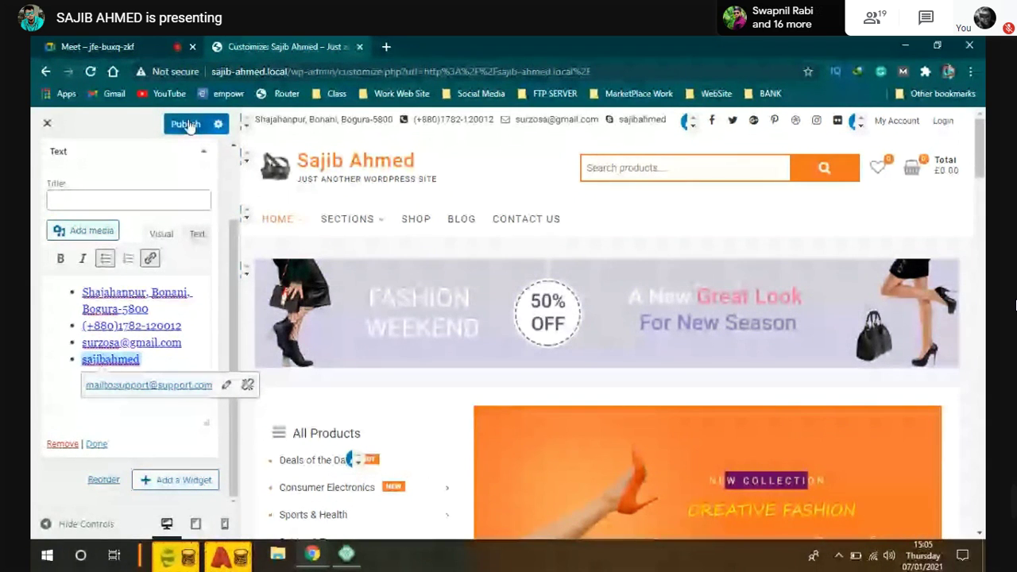
{"action": "left_click", "coordinate": [185, 127]}
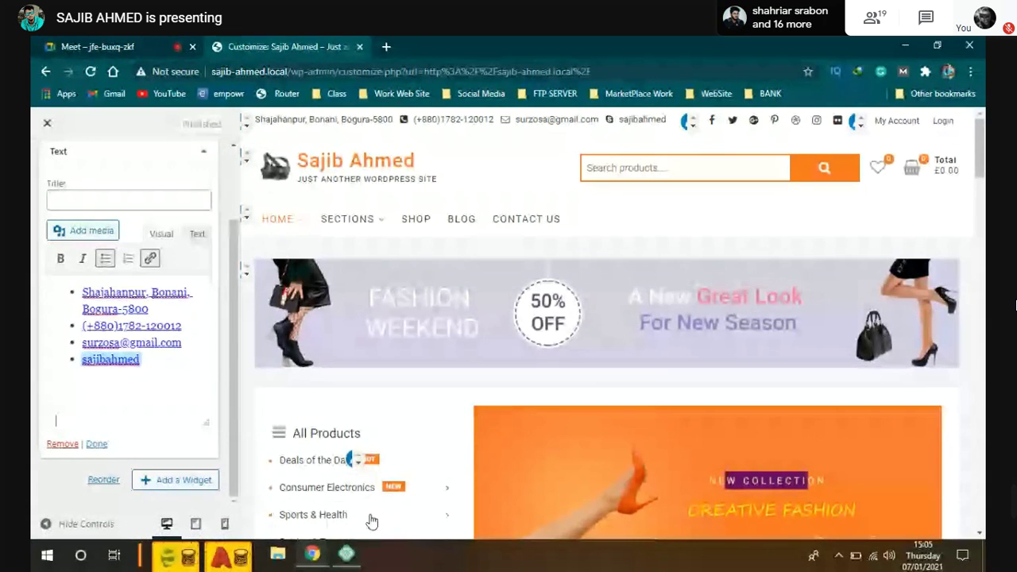
Step: Inspect the published header contact line on the live homepage, then switch to Meet and unmute
{"action": "left_click", "coordinate": [353, 459]}
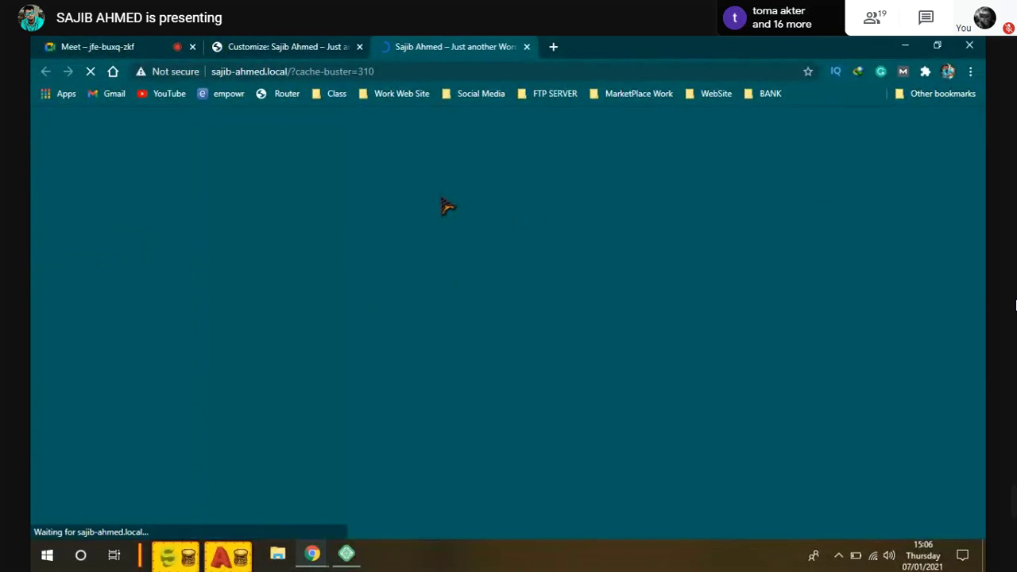
{"action": "key", "text": "Escape"}
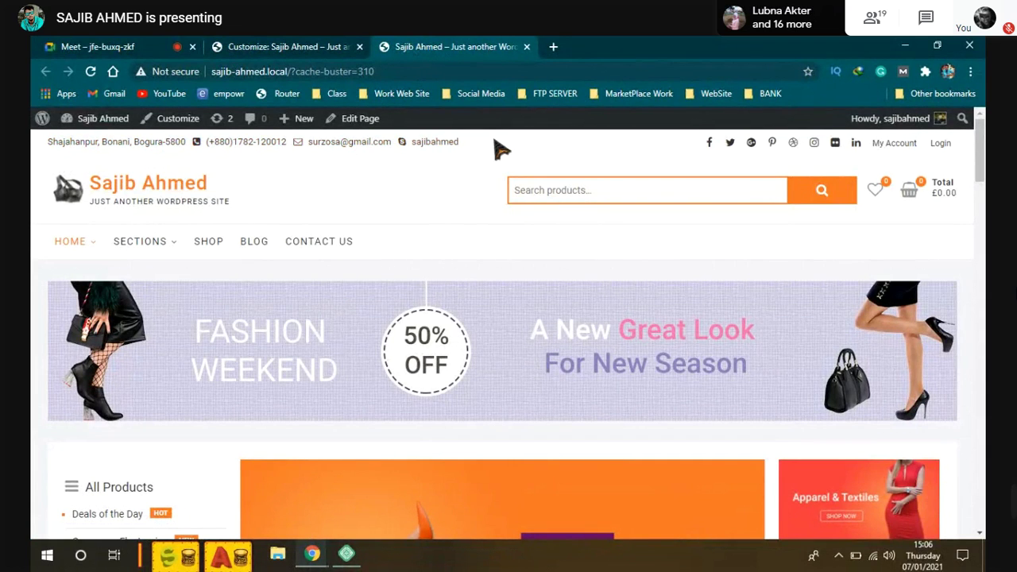
{"action": "left_click_drag", "start_coordinate": [500, 149], "coordinate": [107, 163]}
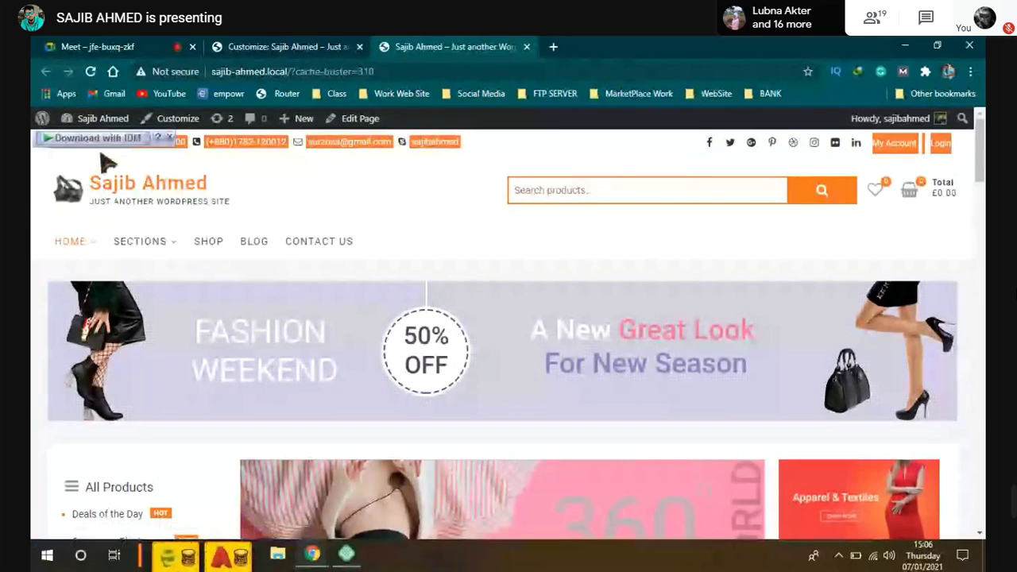
{"action": "left_click", "coordinate": [107, 163]}
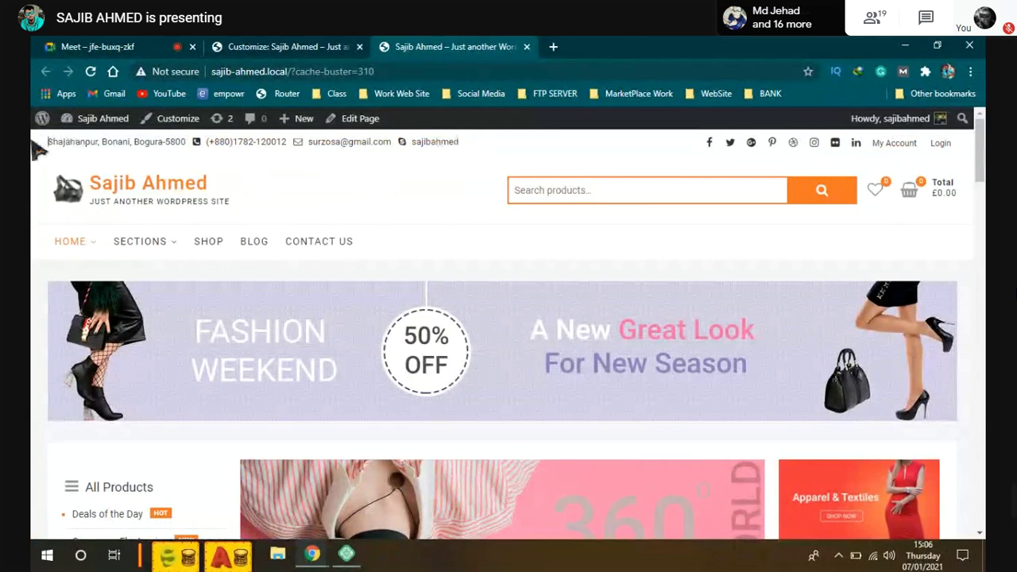
{"action": "triple_click", "coordinate": [484, 145]}
{"action": "left_click", "coordinate": [477, 150]}
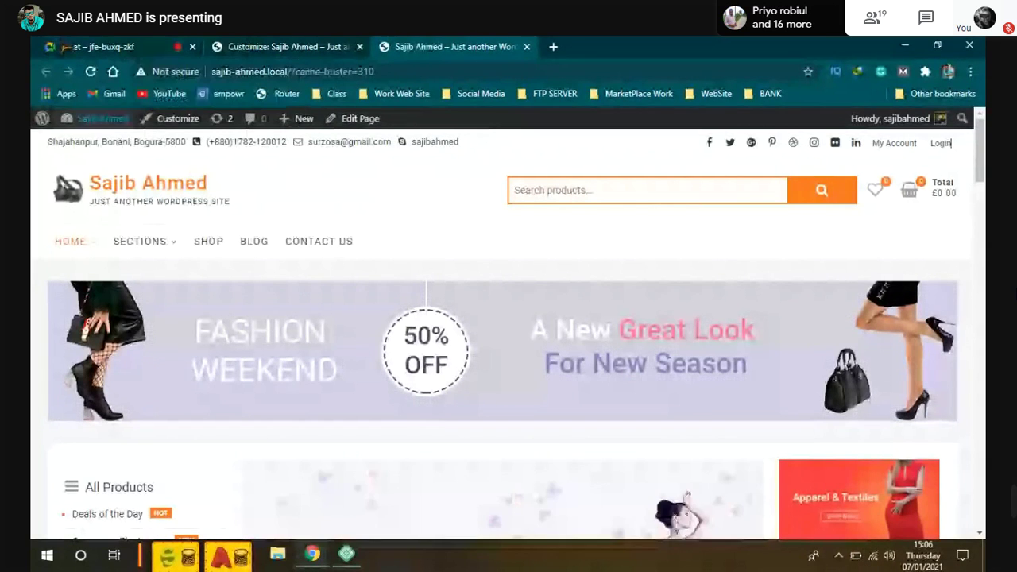
{"action": "left_click", "coordinate": [104, 46]}
{"action": "key", "text": "ctrl+d"}
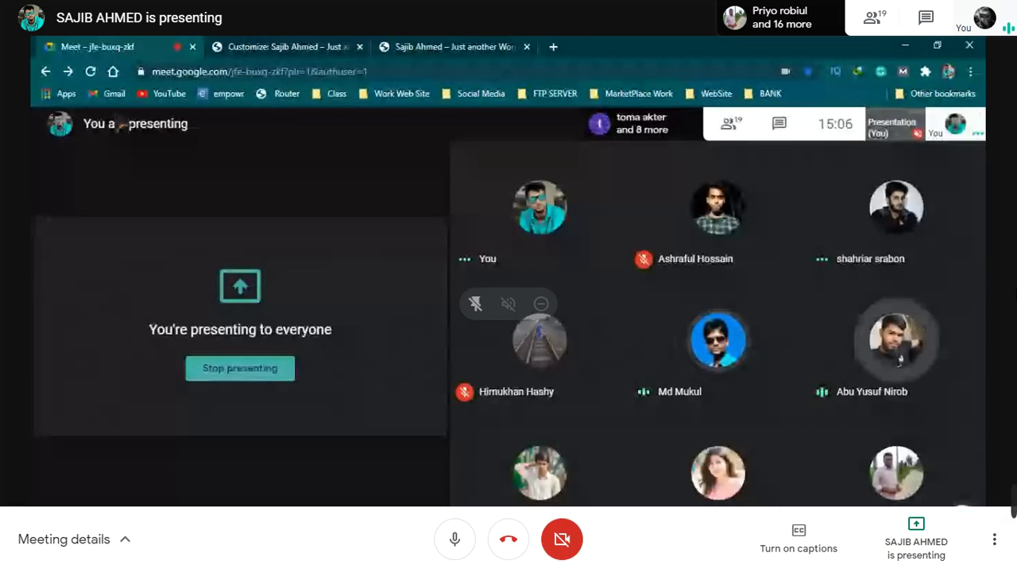
Step: Toggle the Meet microphone with Ctrl+D and return to the WordPress Customizer tab
{"action": "key", "text": "ctrl+d"}
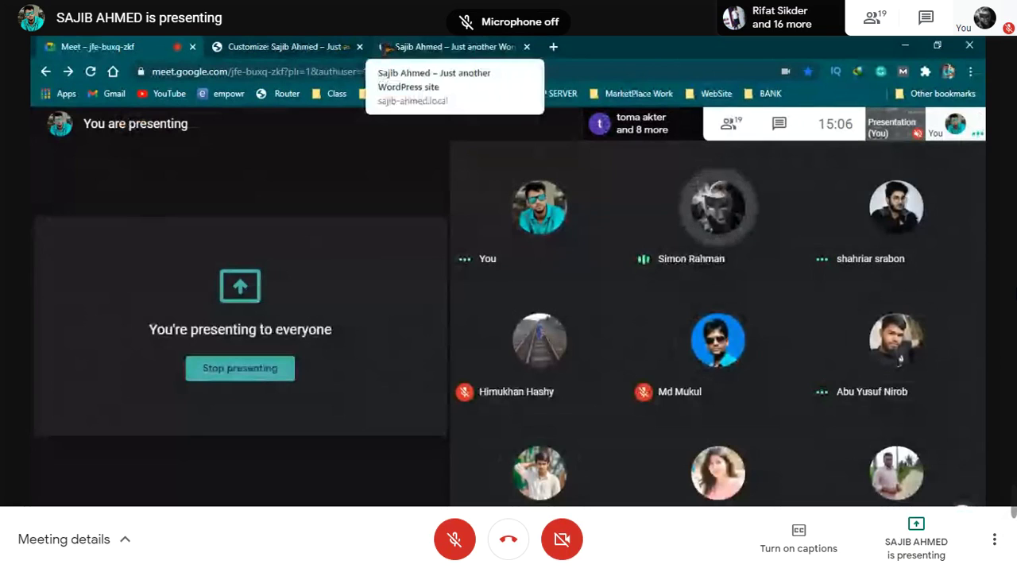
{"action": "key", "text": "ctrl+d"}
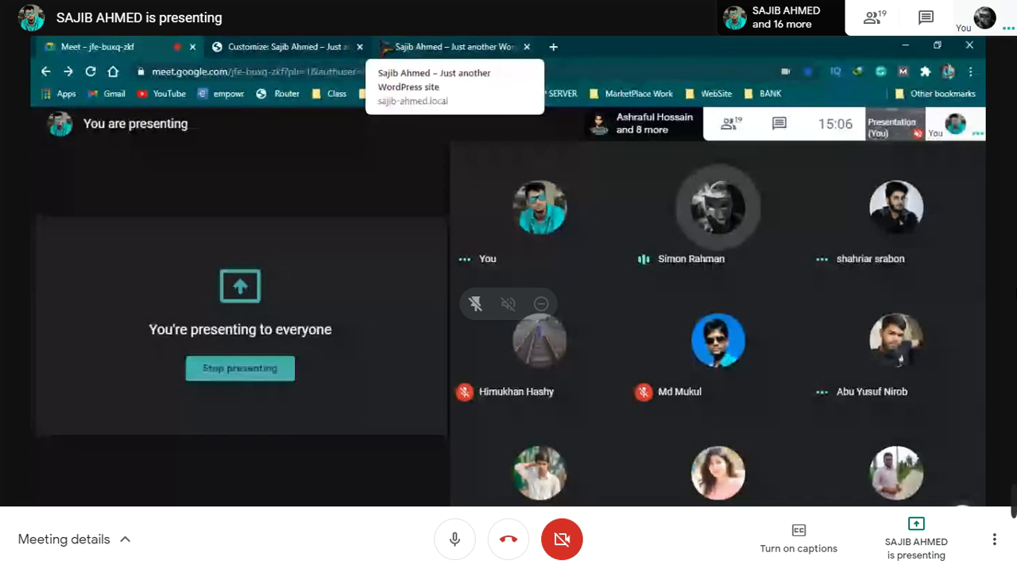
{"action": "left_click", "coordinate": [307, 48]}
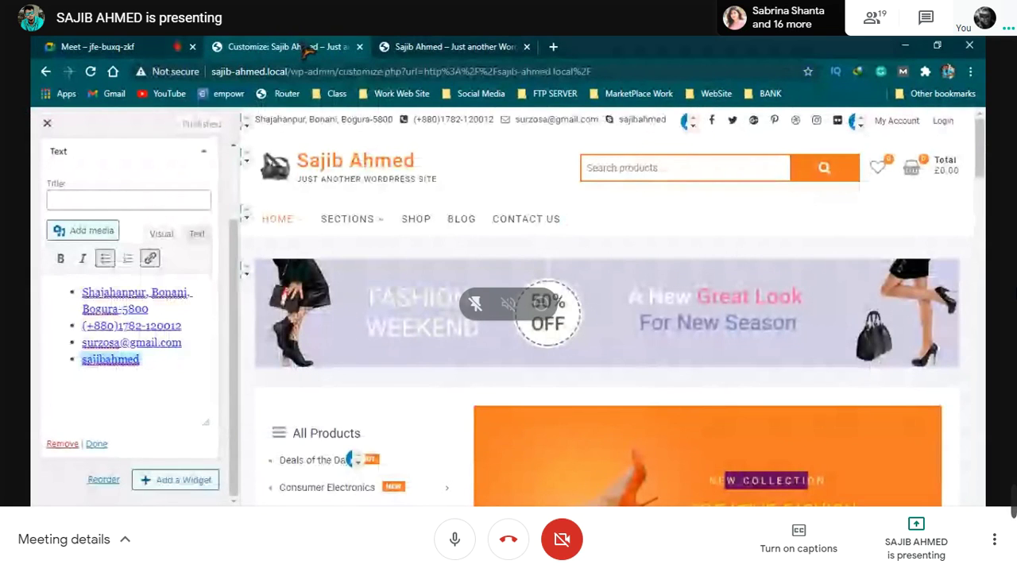
{"action": "key", "text": "ctrl+d"}
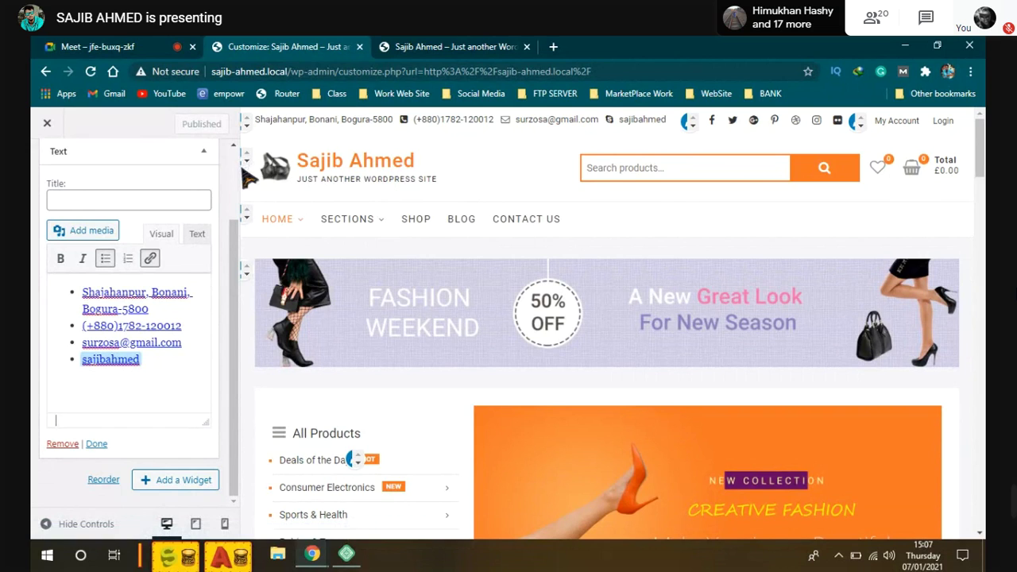
Step: Open Site Title & Logo Options and look over the logo, site title and tagline
{"action": "left_click", "coordinate": [244, 170]}
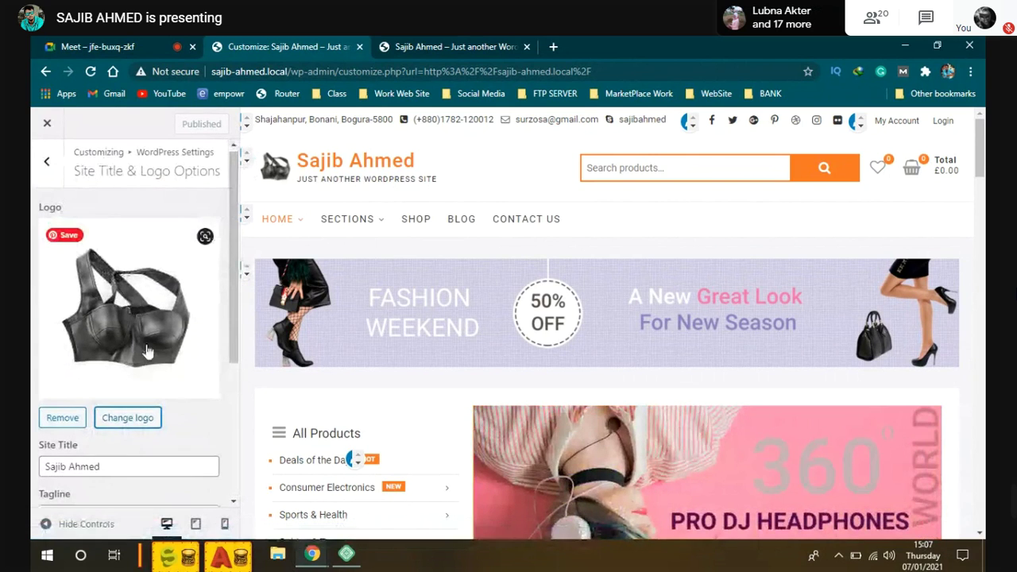
{"action": "scroll", "coordinate": [111, 271], "scroll_direction": "down", "scroll_amount": 3}
{"action": "scroll", "coordinate": [140, 295], "scroll_direction": "up", "scroll_amount": 1}
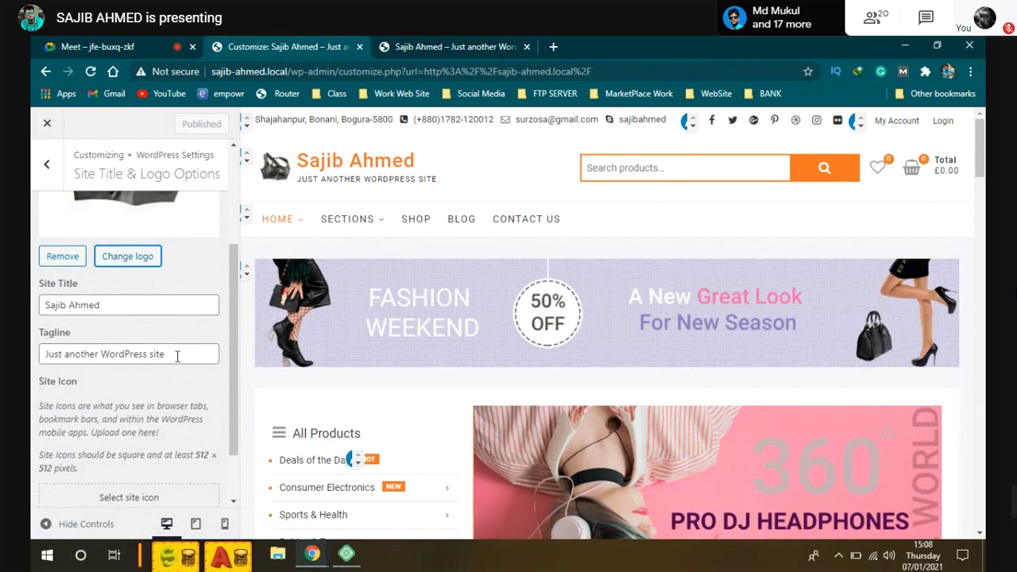
{"action": "scroll", "coordinate": [137, 286], "scroll_direction": "up", "scroll_amount": 2}
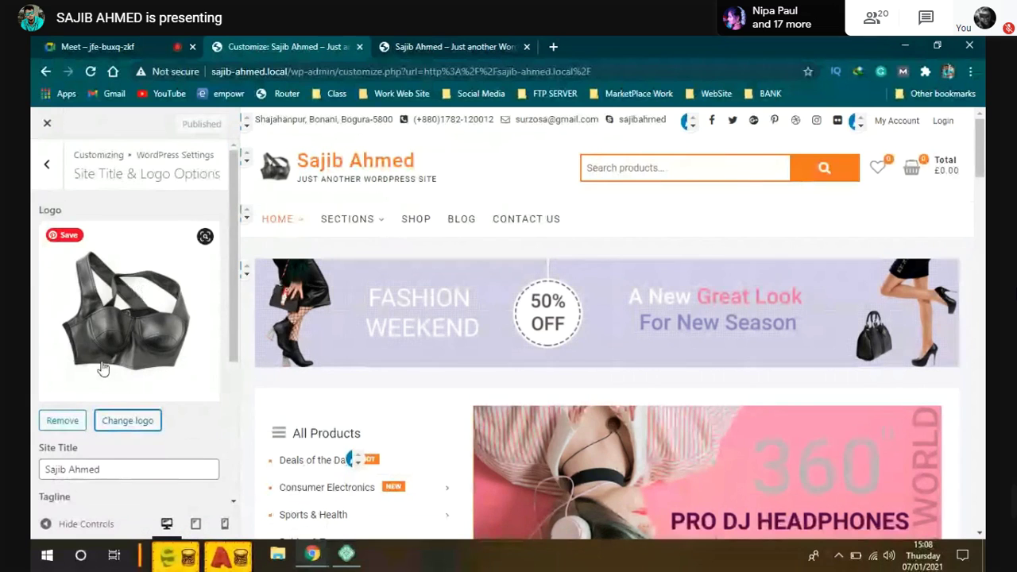
Step: Remove the current logo and upload Zero-Byte-BD.png from the E: drive's You Tube Logo folder
{"action": "left_click", "coordinate": [62, 420]}
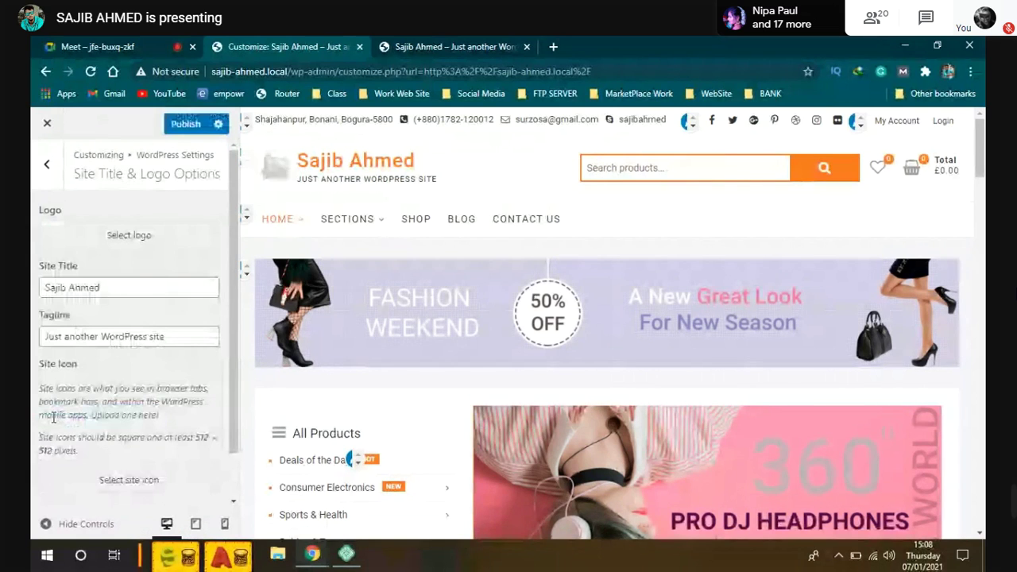
{"action": "left_click", "coordinate": [121, 242]}
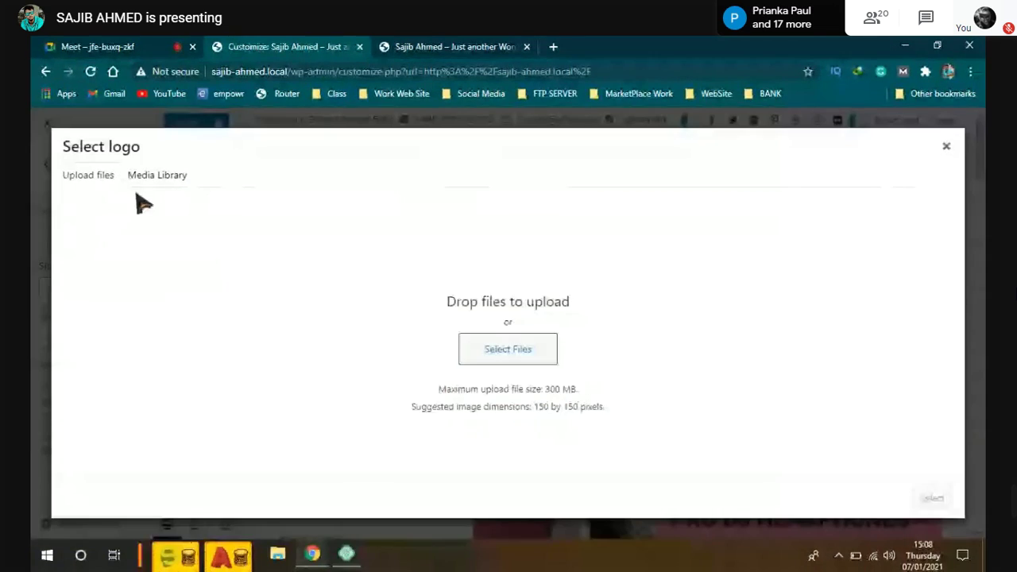
{"action": "left_click", "coordinate": [510, 359]}
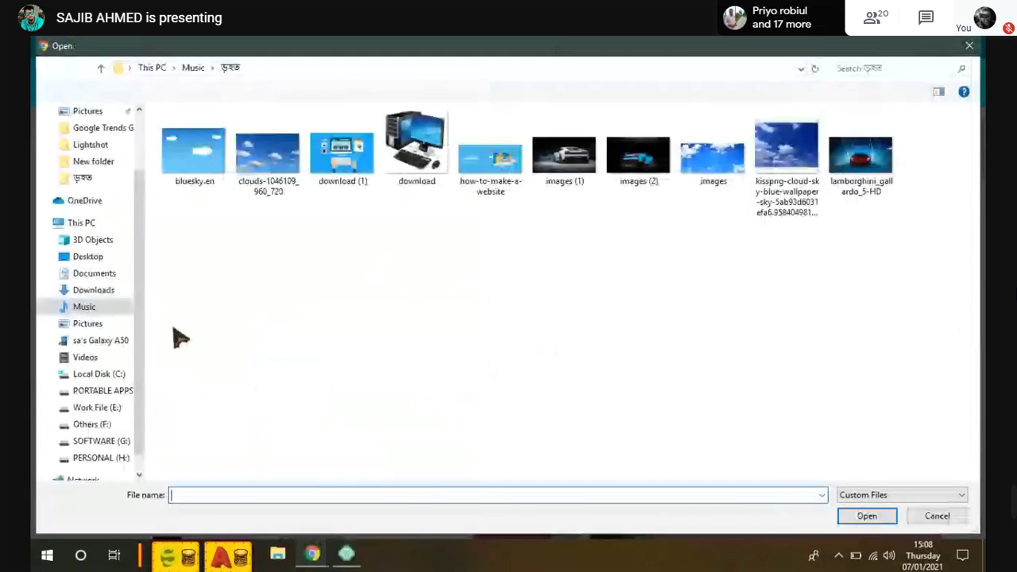
{"action": "left_click", "coordinate": [91, 374]}
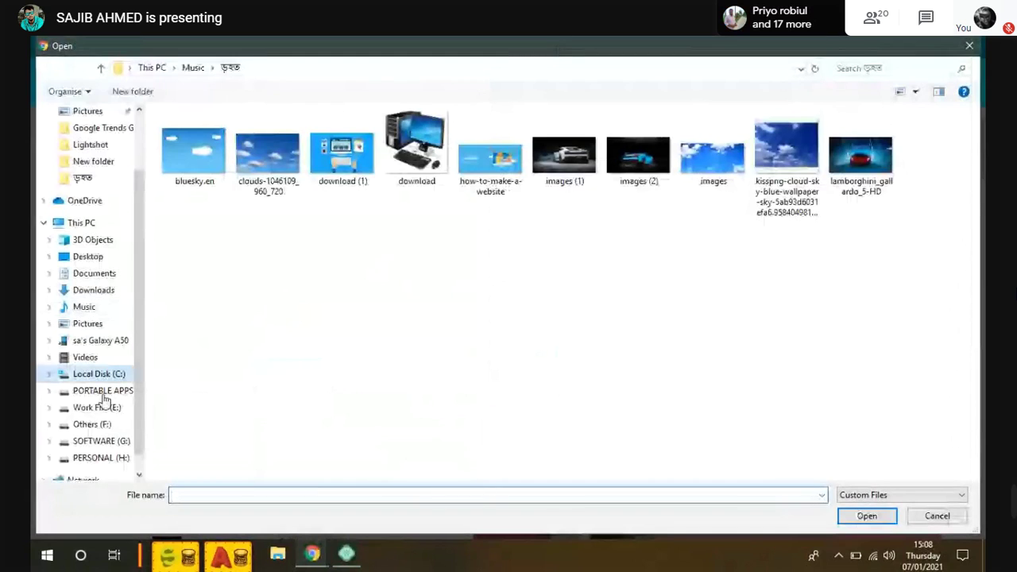
{"action": "left_click", "coordinate": [95, 410]}
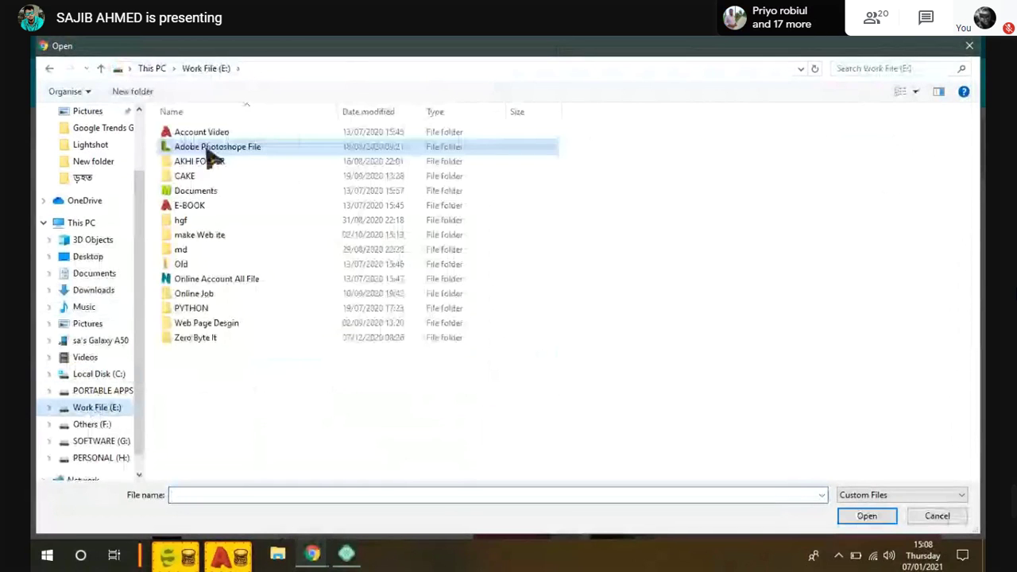
{"action": "double_click", "coordinate": [209, 153]}
{"action": "double_click", "coordinate": [199, 160]}
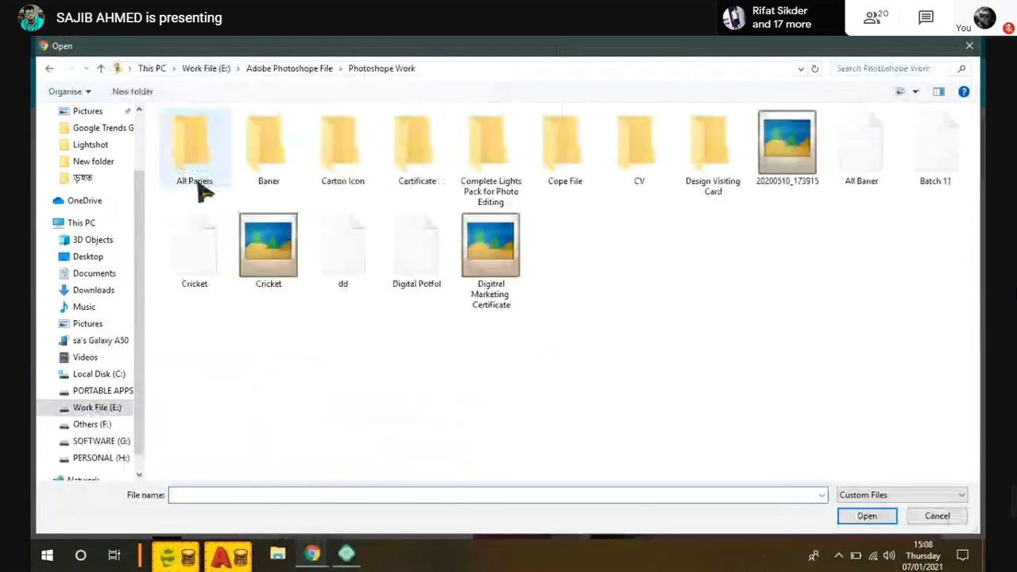
{"action": "double_click", "coordinate": [203, 189]}
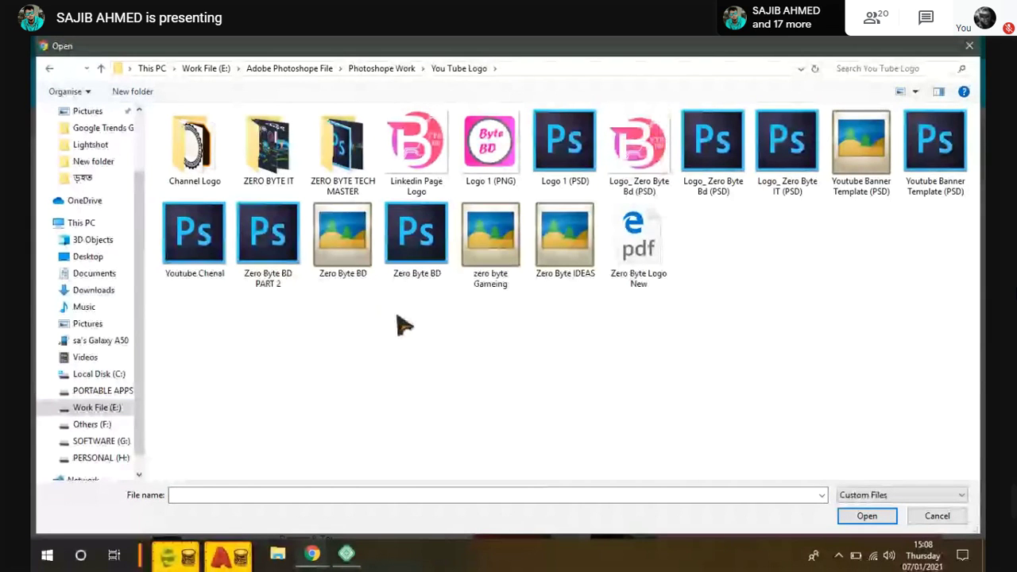
{"action": "left_click", "coordinate": [333, 229]}
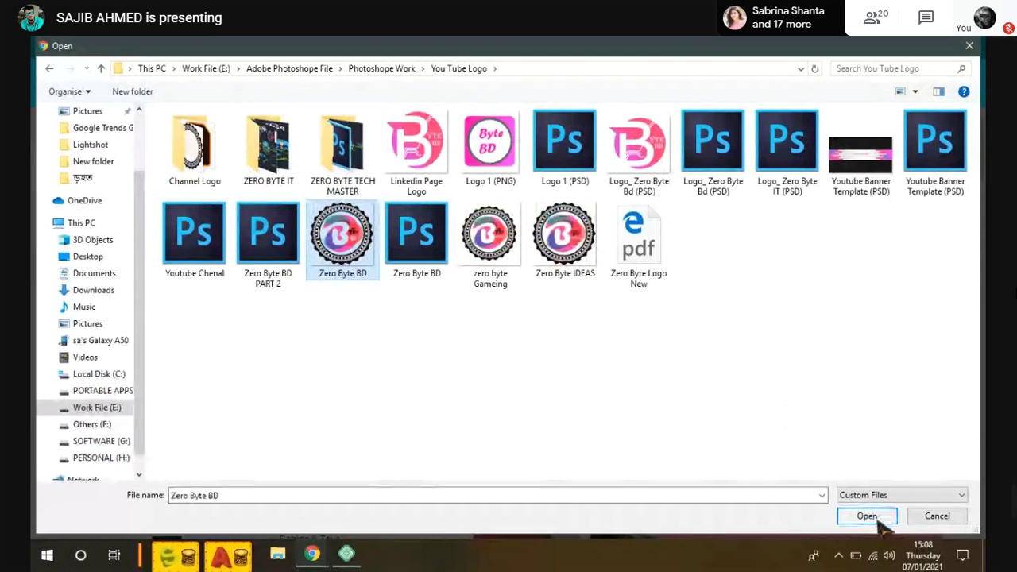
{"action": "left_click", "coordinate": [875, 520]}
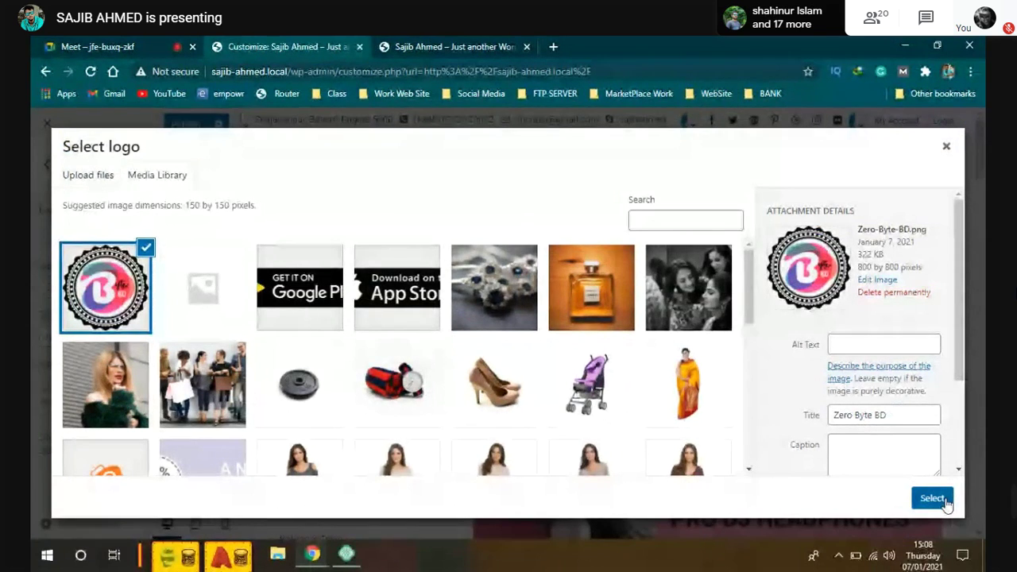
Step: Crop the uploaded Zero Byte BD badge and apply it as the site logo
{"action": "left_click", "coordinate": [945, 501]}
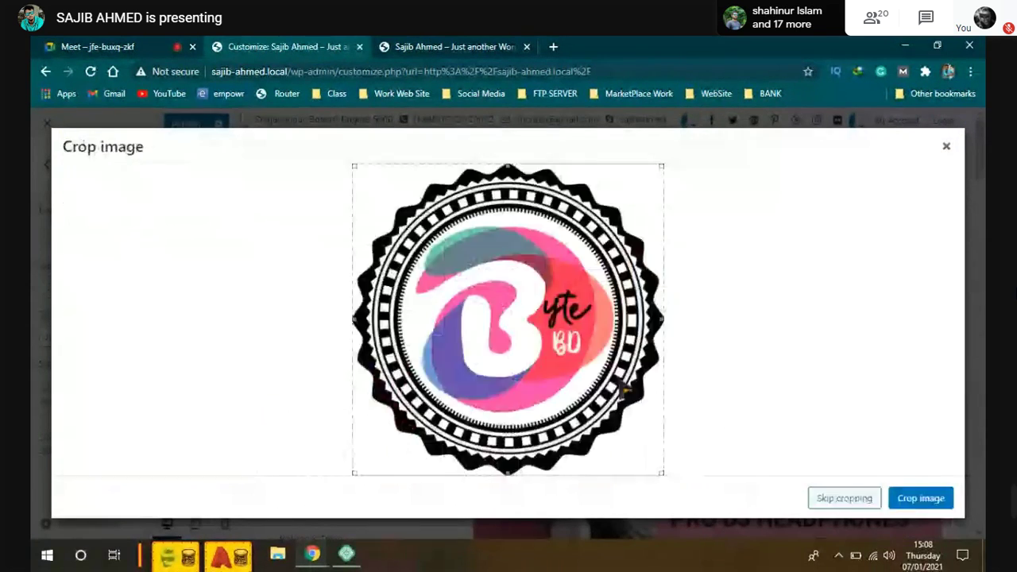
{"action": "left_click", "coordinate": [930, 501]}
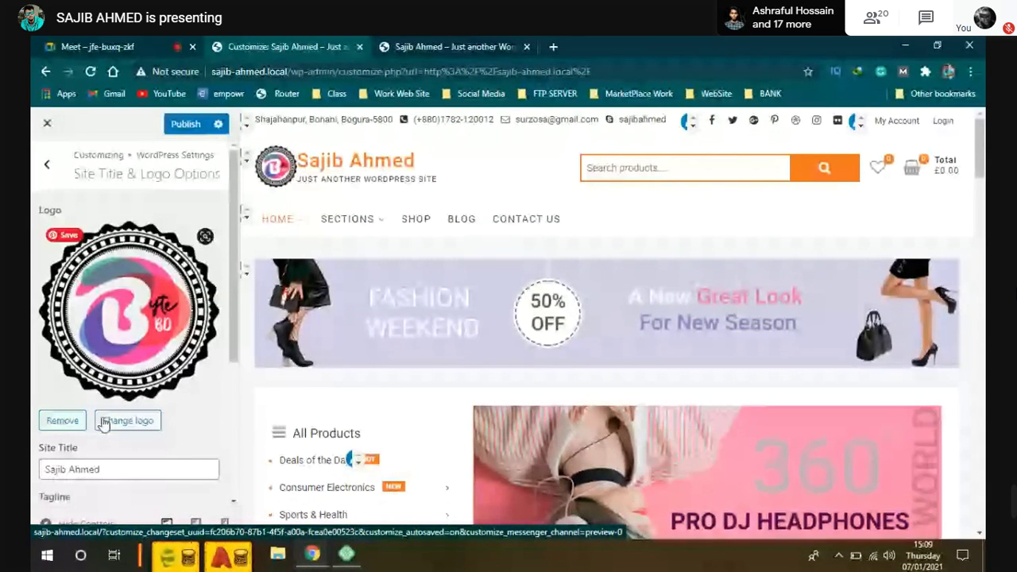
Step: Replace the tagline text with Zero Byte BD, closing the accidental Save As dialog
{"action": "left_click", "coordinate": [51, 469]}
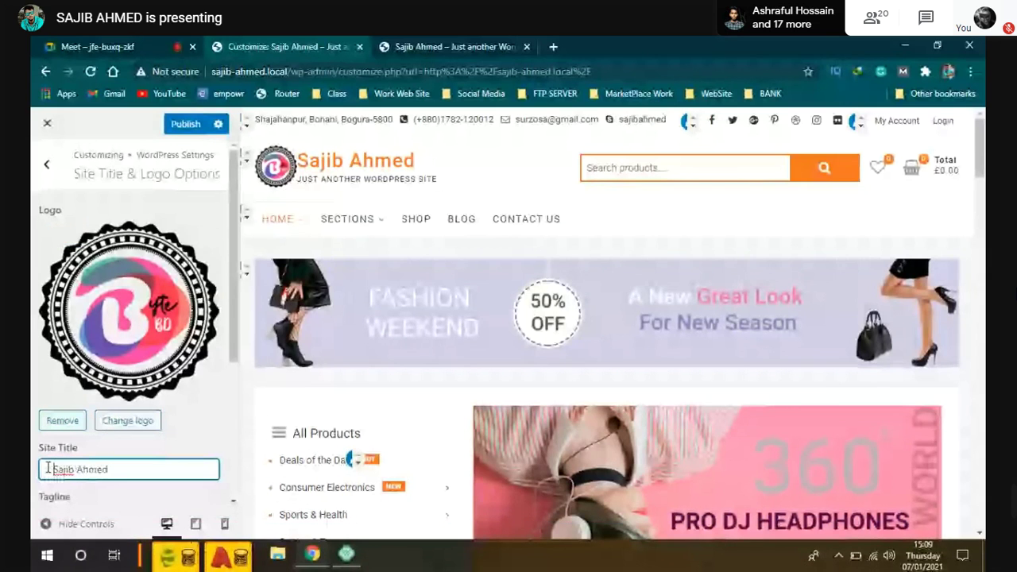
{"action": "key", "text": "End"}
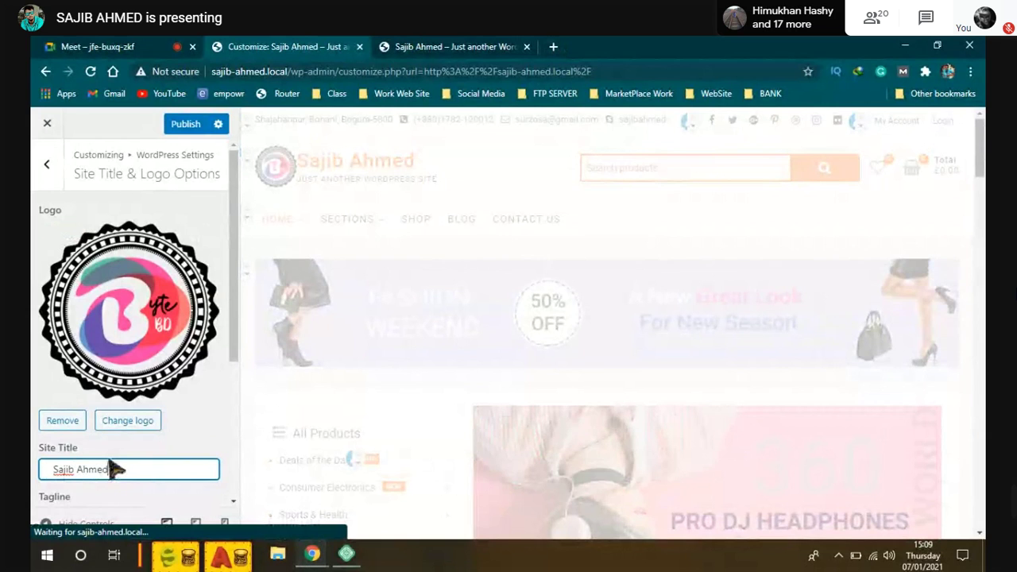
{"action": "scroll", "coordinate": [131, 466], "scroll_direction": "down", "scroll_amount": 1}
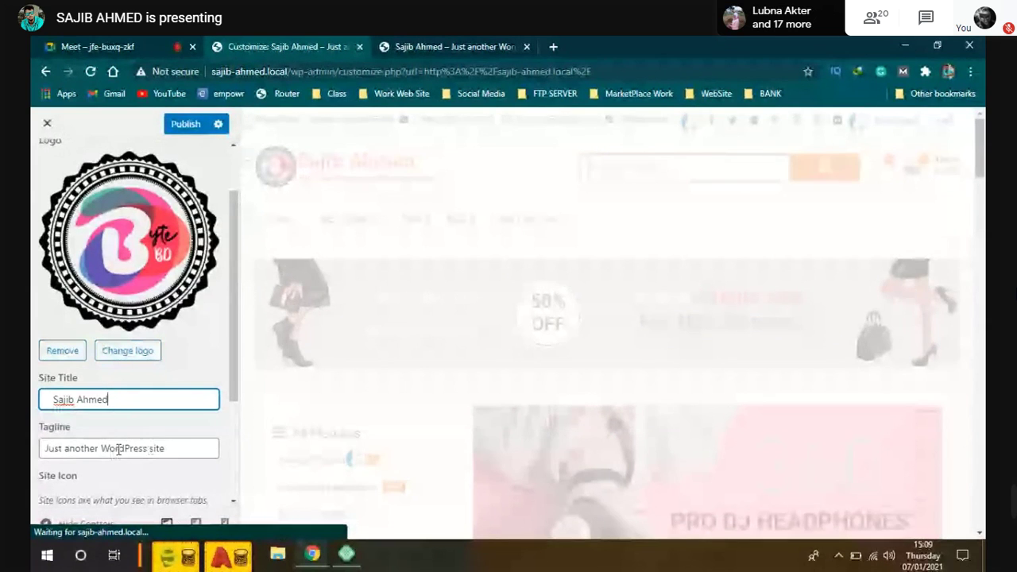
{"action": "left_click_drag", "start_coordinate": [146, 449], "coordinate": [101, 449]}
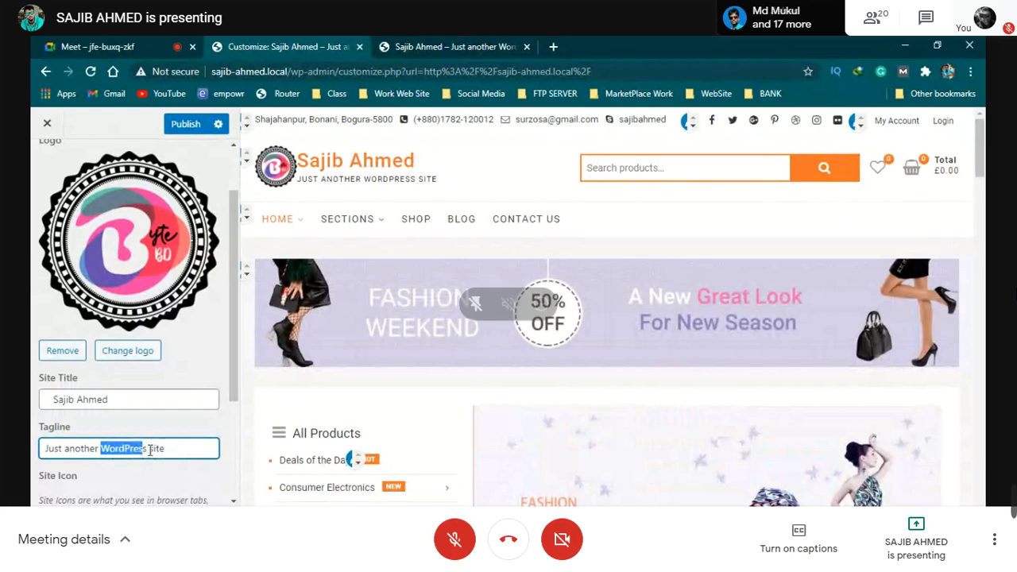
{"action": "left_click_drag", "start_coordinate": [143, 450], "coordinate": [153, 450]}
{"action": "key", "text": "ctrl+a"}
{"action": "key", "text": "ctrl+s"}
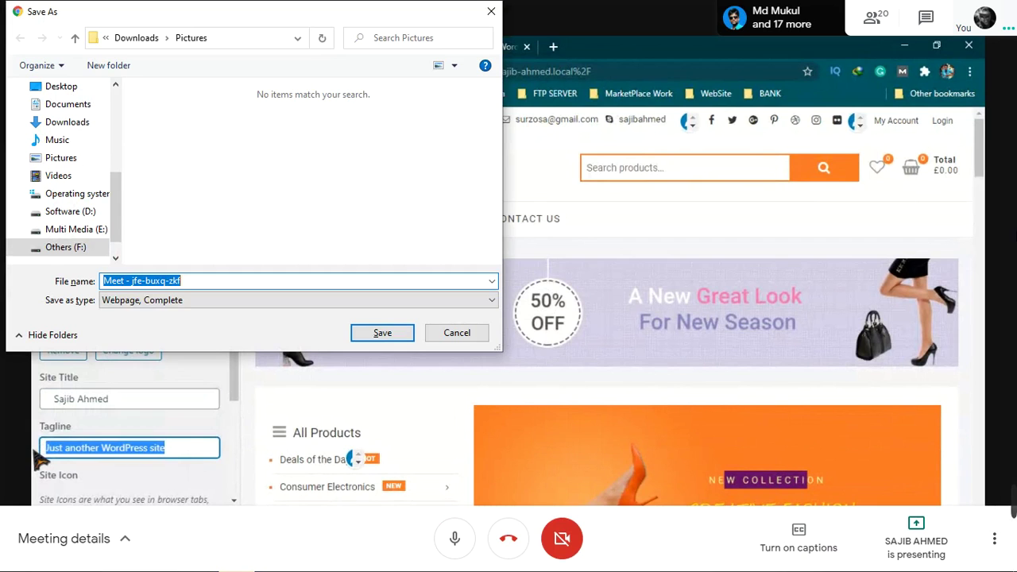
{"action": "left_click", "coordinate": [460, 337]}
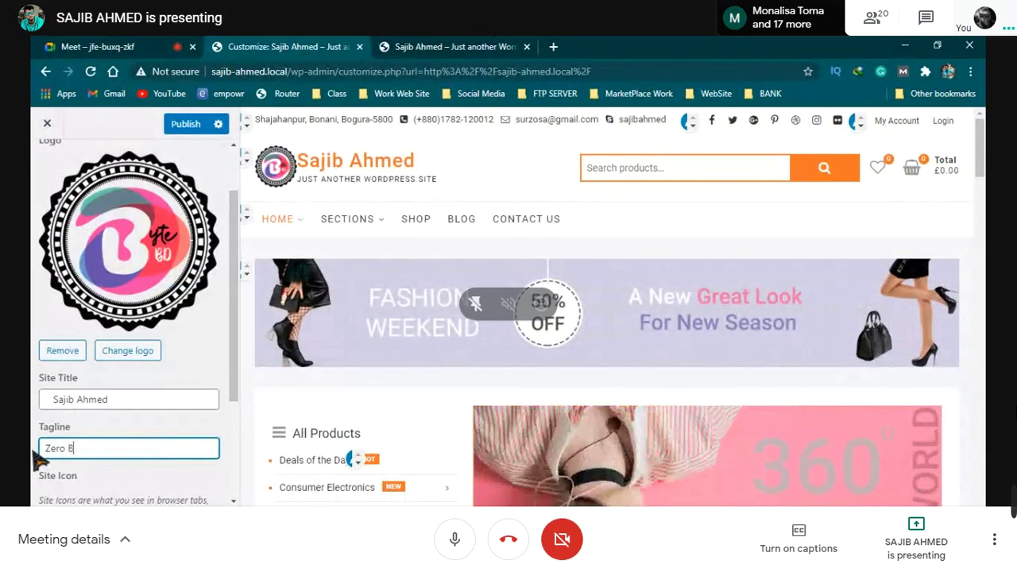
{"action": "key", "text": "ctrl+d"}
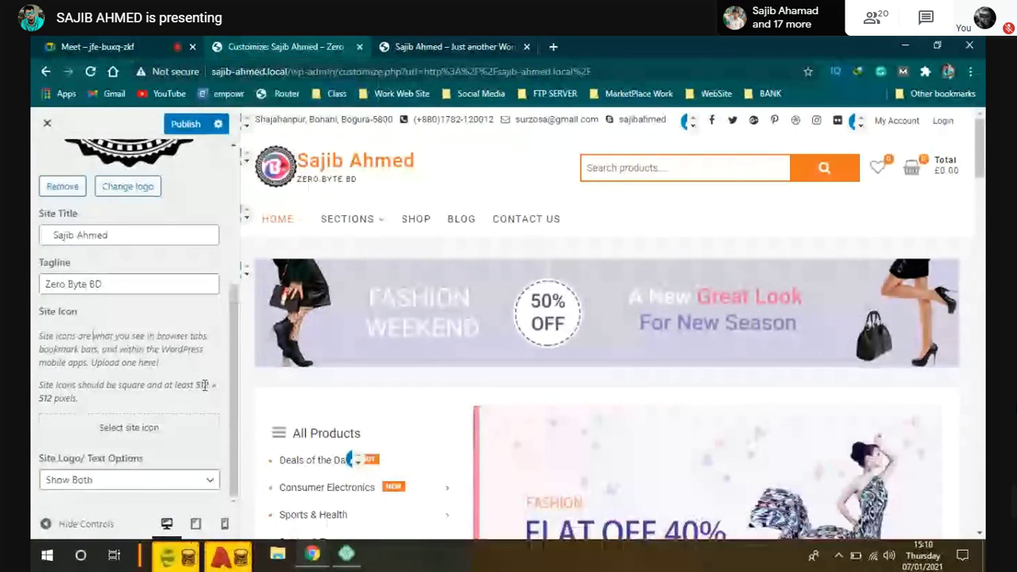
Step: Keep Show Both display and set the cropped Zero Byte BD badge as the site icon
{"action": "left_click_drag", "start_coordinate": [199, 385], "coordinate": [175, 404]}
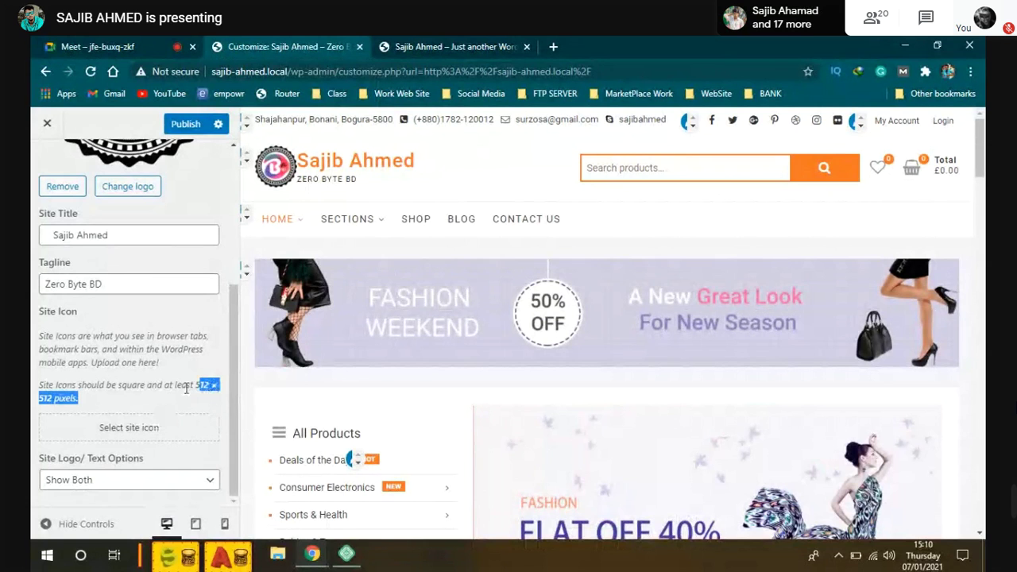
{"action": "left_click", "coordinate": [195, 481]}
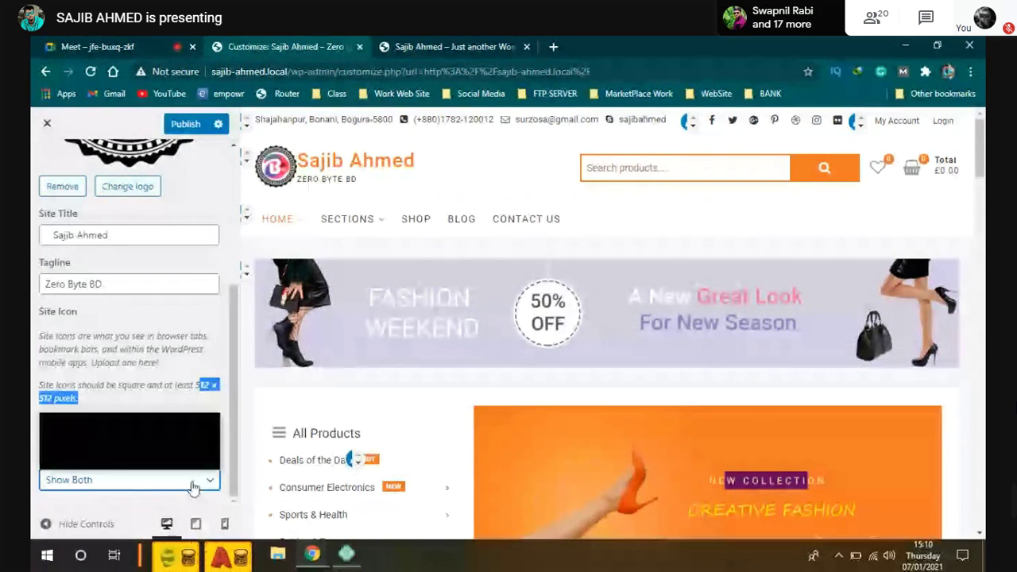
{"action": "left_click", "coordinate": [170, 406]}
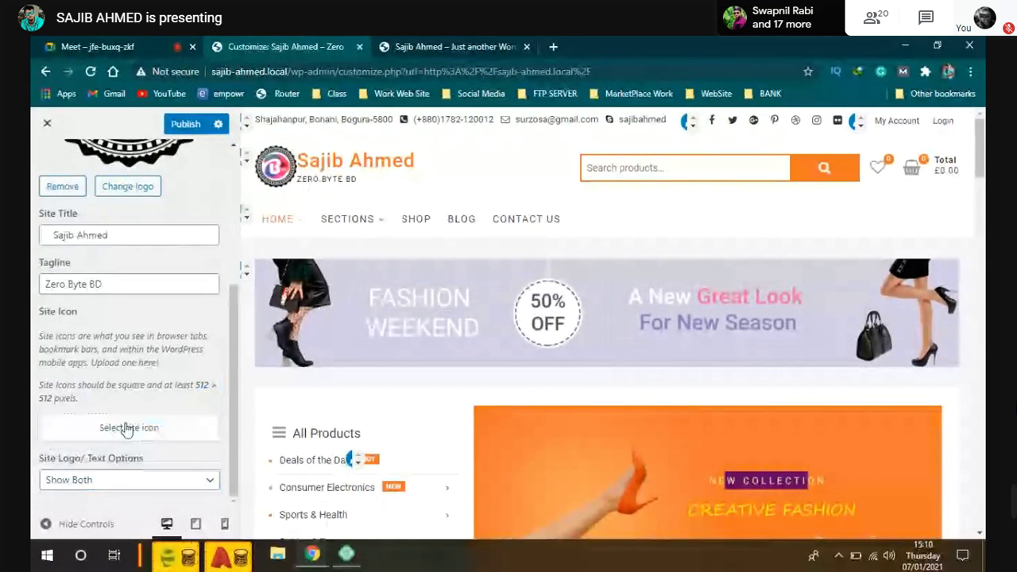
{"action": "left_click", "coordinate": [205, 421]}
{"action": "left_click", "coordinate": [114, 296]}
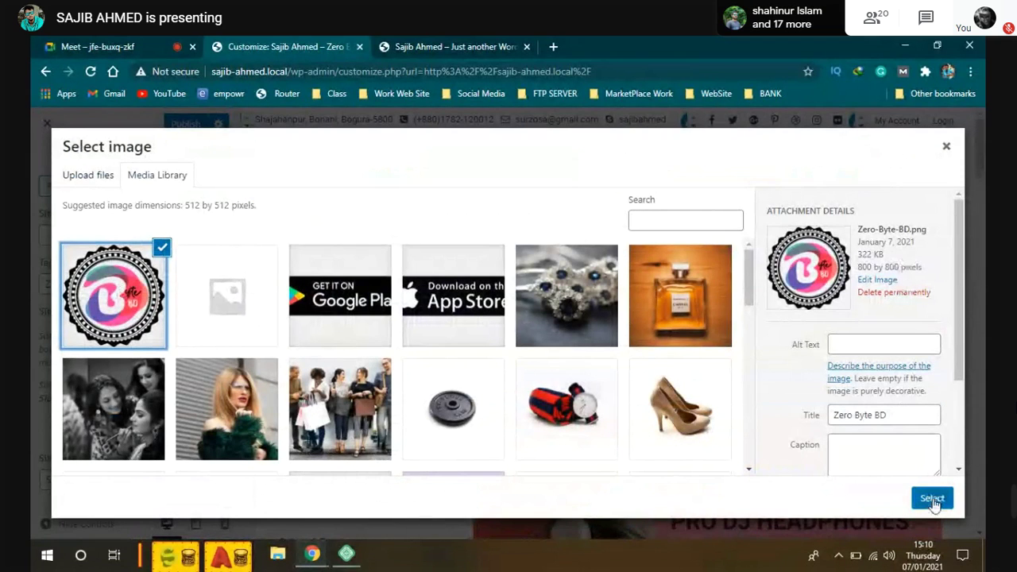
{"action": "left_click", "coordinate": [932, 499]}
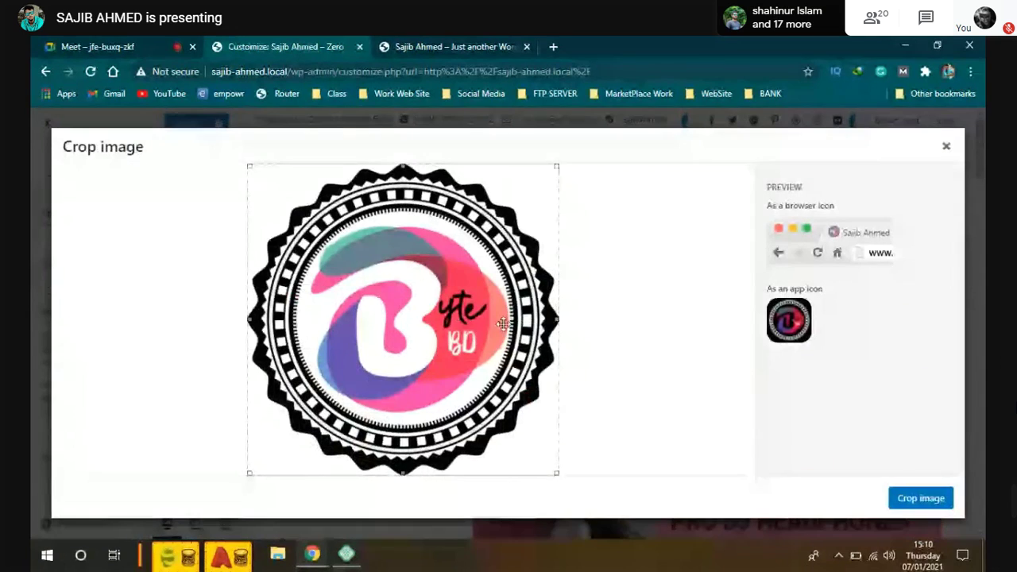
{"action": "left_click", "coordinate": [923, 500]}
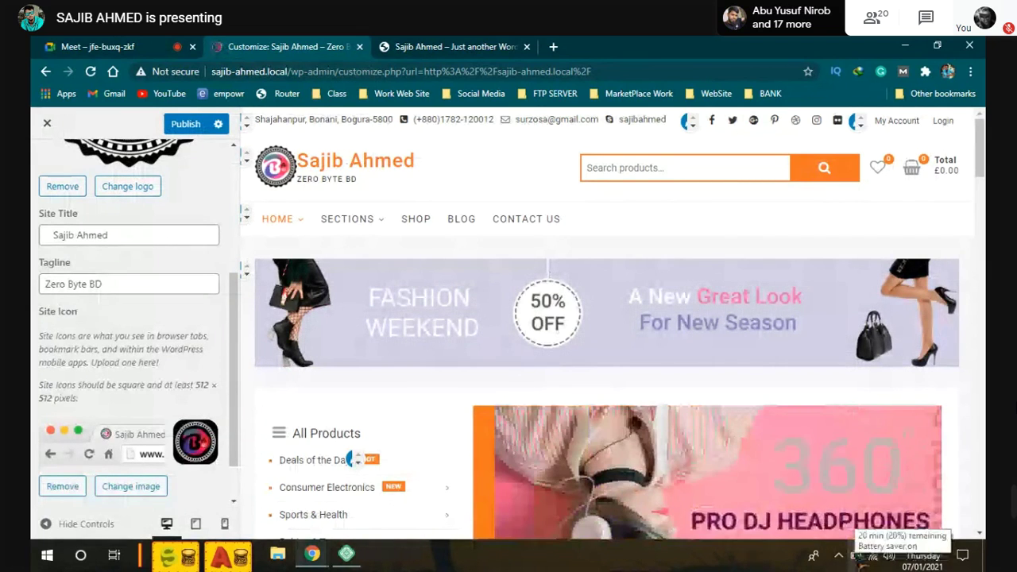
Step: Publish the logo, tagline and site icon changes
{"action": "scroll", "coordinate": [123, 453], "scroll_direction": "down", "scroll_amount": 1}
{"action": "scroll", "coordinate": [154, 400], "scroll_direction": "up", "scroll_amount": 2}
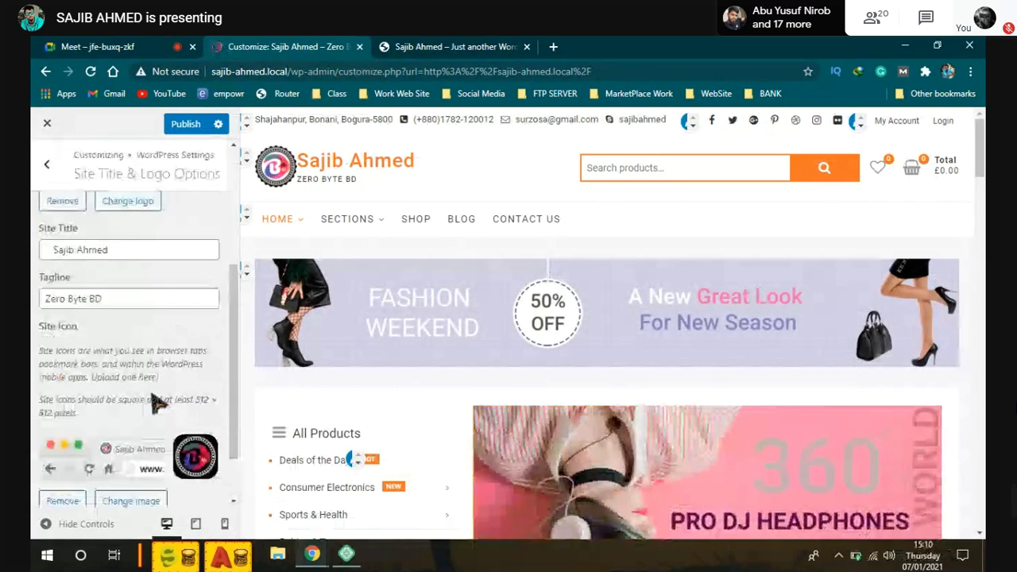
{"action": "scroll", "coordinate": [157, 401], "scroll_direction": "down", "scroll_amount": 1}
{"action": "scroll", "coordinate": [156, 403], "scroll_direction": "up", "scroll_amount": 4}
{"action": "left_click", "coordinate": [194, 125]}
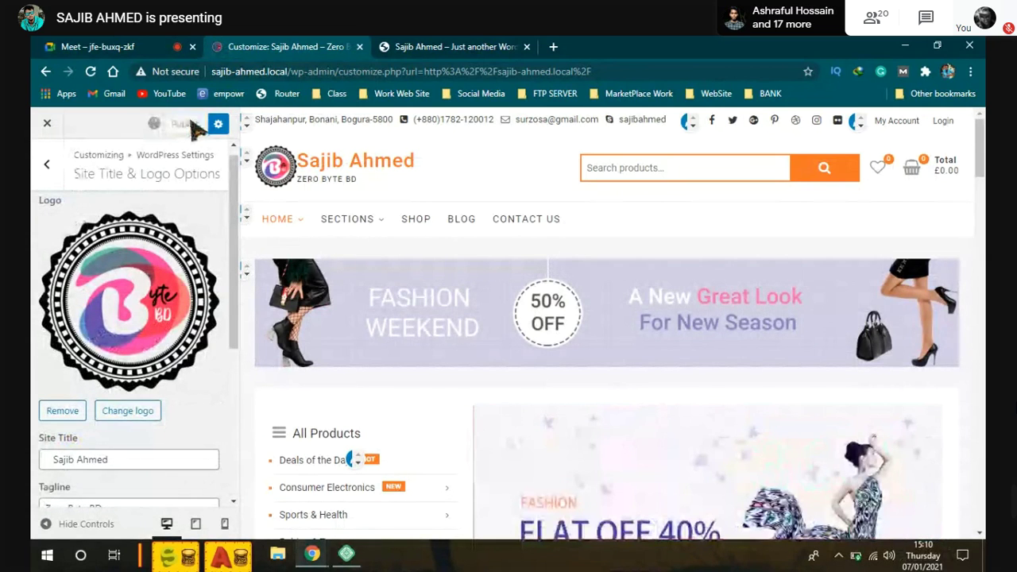
Step: Reload the live homepage to see the badge logo, Zero Byte BD tagline and tab icon
{"action": "left_click", "coordinate": [493, 48]}
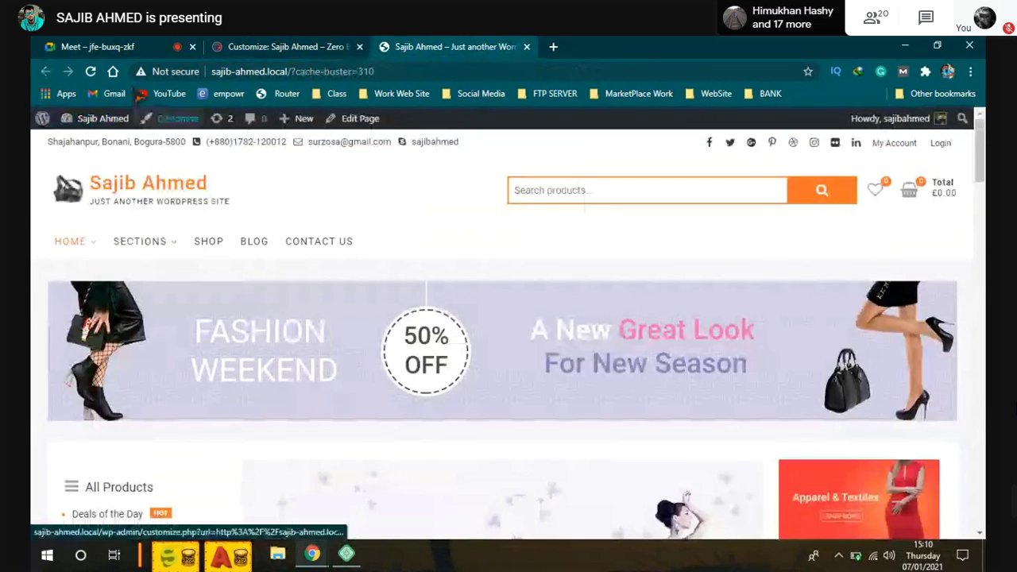
{"action": "left_click", "coordinate": [90, 71]}
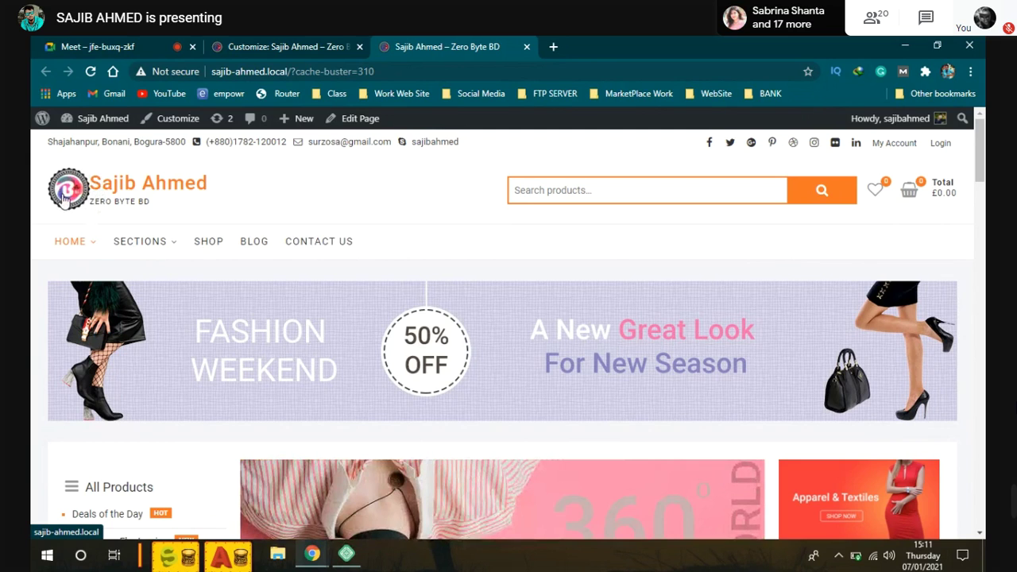
{"action": "mouse_move", "coordinate": [860, 559]}
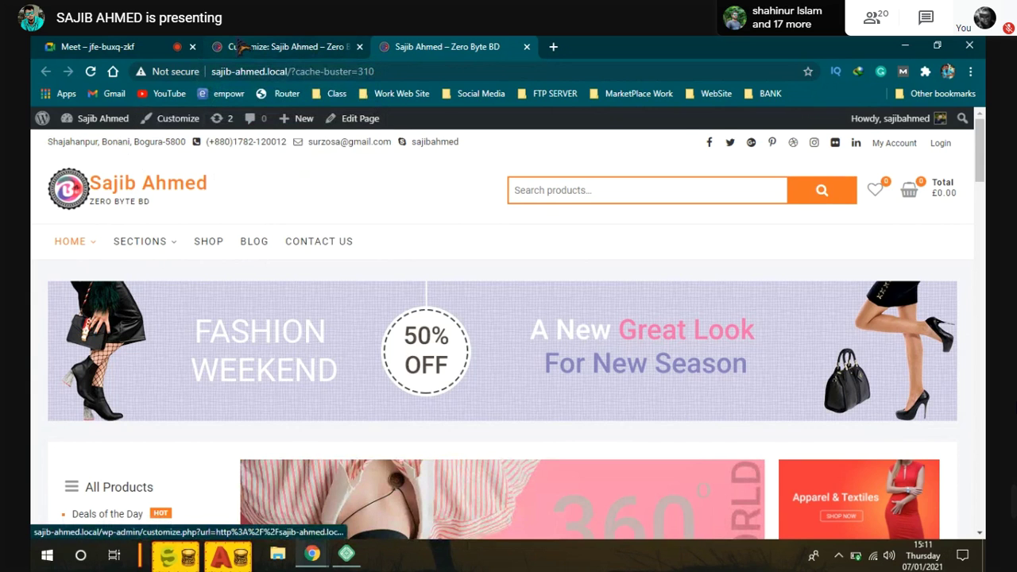
Step: Return to the Customizer and review Site Title & Logo Options beside the preview
{"action": "left_click", "coordinate": [241, 47]}
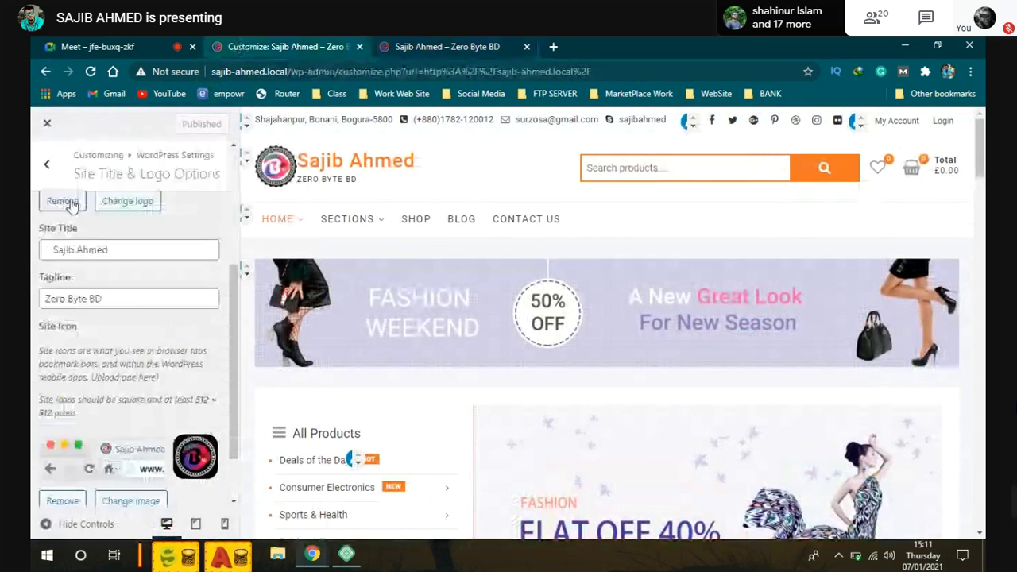
{"action": "left_click_drag", "start_coordinate": [54, 249], "coordinate": [36, 256]}
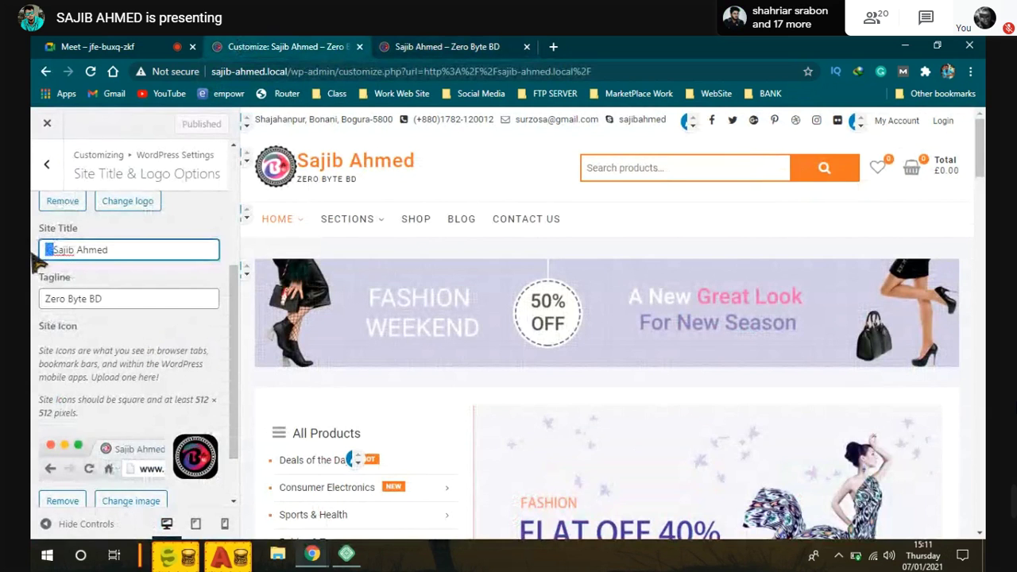
{"action": "left_click", "coordinate": [154, 251]}
{"action": "scroll", "coordinate": [151, 252], "scroll_direction": "up", "scroll_amount": 1}
{"action": "scroll", "coordinate": [151, 254], "scroll_direction": "up", "scroll_amount": 5}
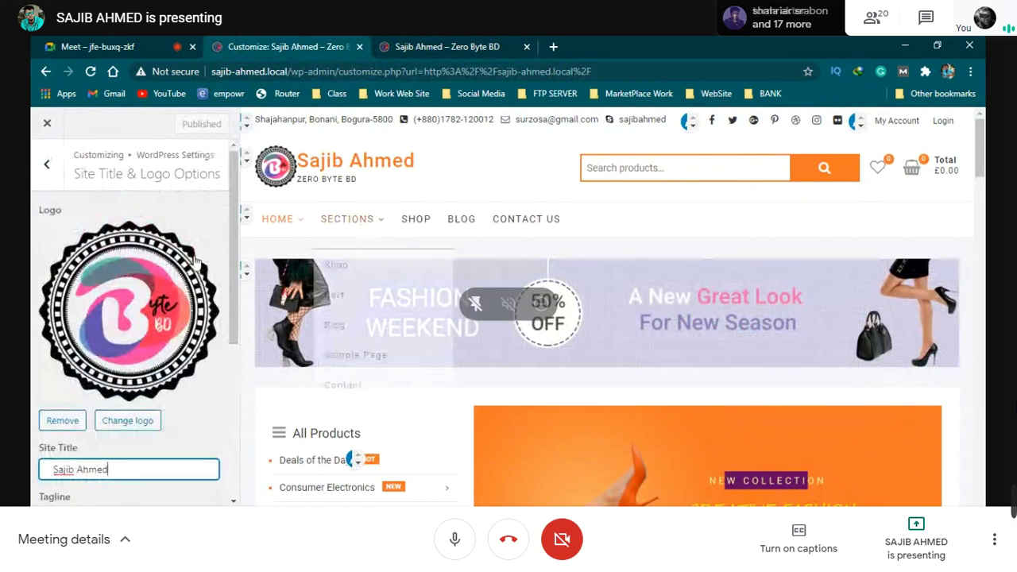
{"action": "scroll", "coordinate": [155, 268], "scroll_direction": "down", "scroll_amount": 6}
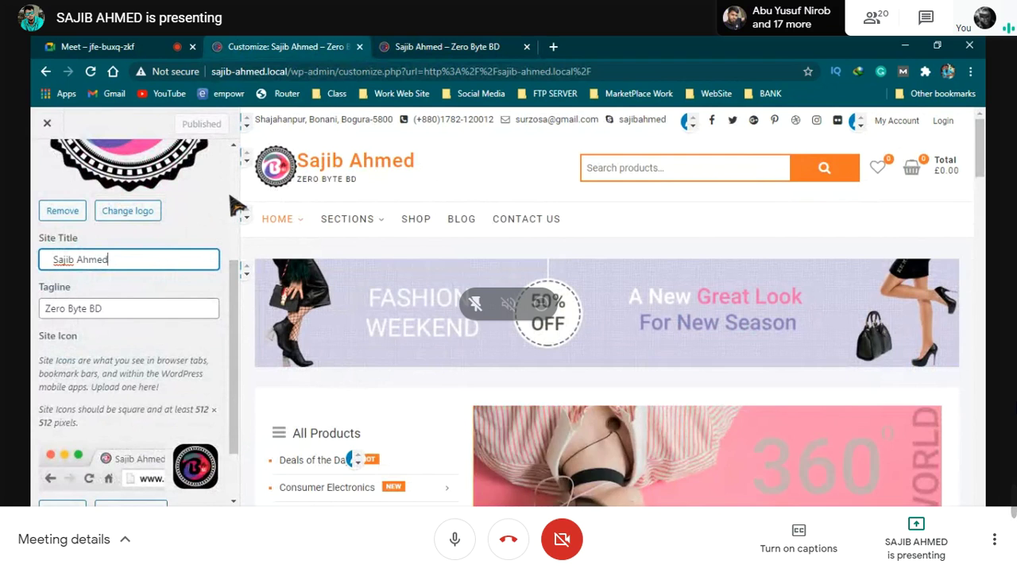
{"action": "key", "text": "ctrl+d"}
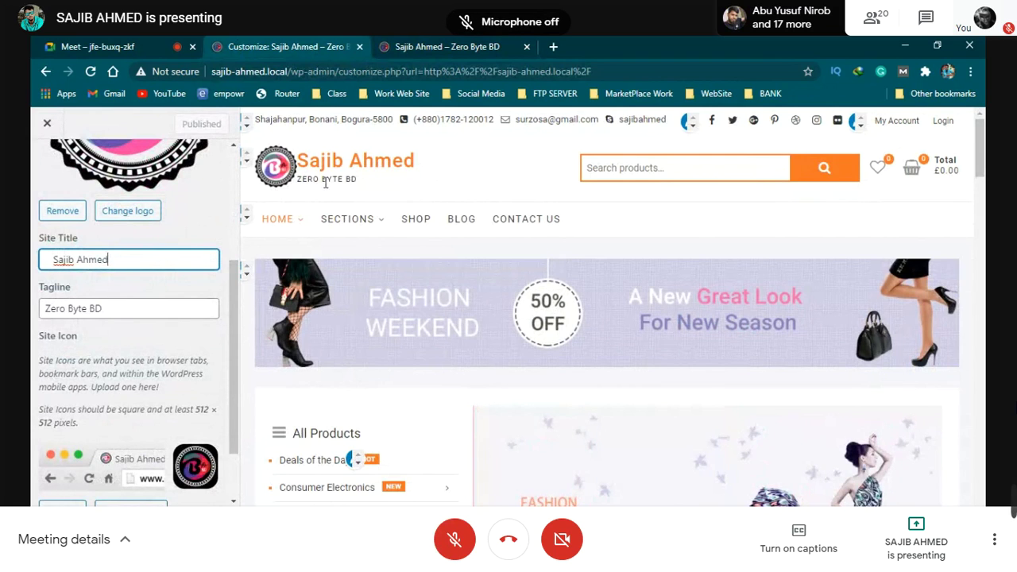
{"action": "left_click_drag", "start_coordinate": [235, 308], "coordinate": [239, 366]}
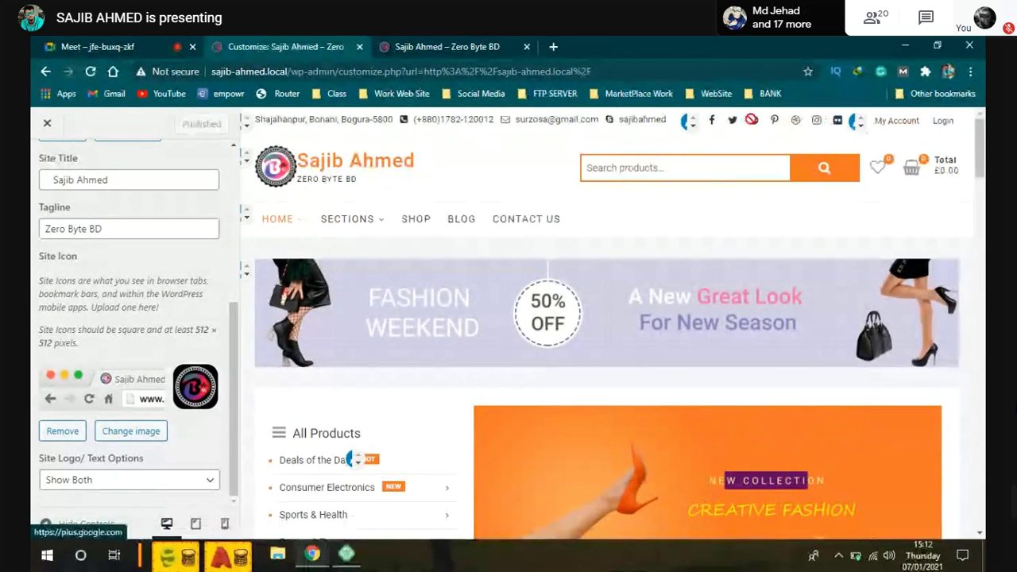
Step: Open the Social Links menu for editing and inspect the dribbble item's settings
{"action": "left_click", "coordinate": [685, 125]}
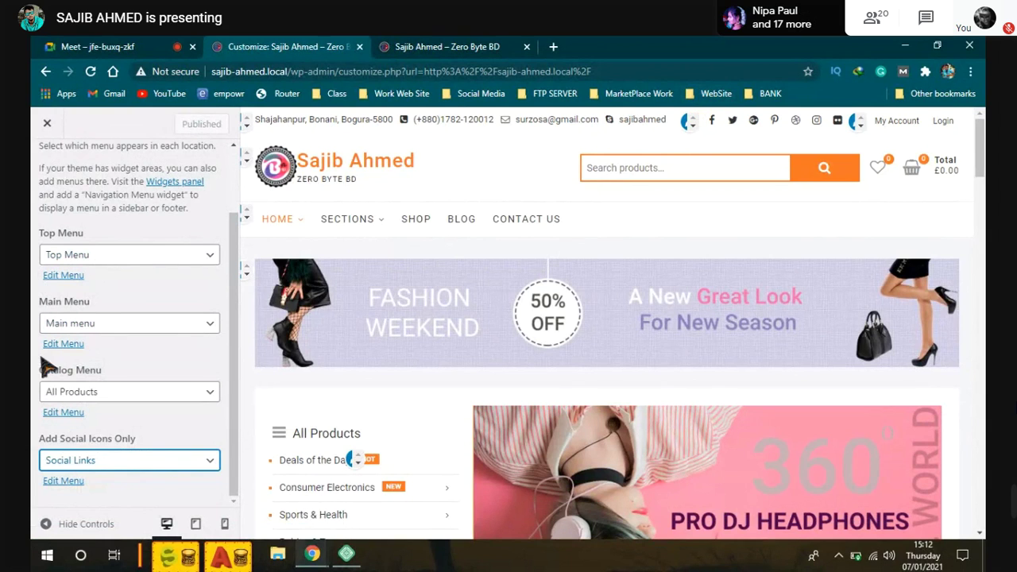
{"action": "left_click", "coordinate": [66, 484]}
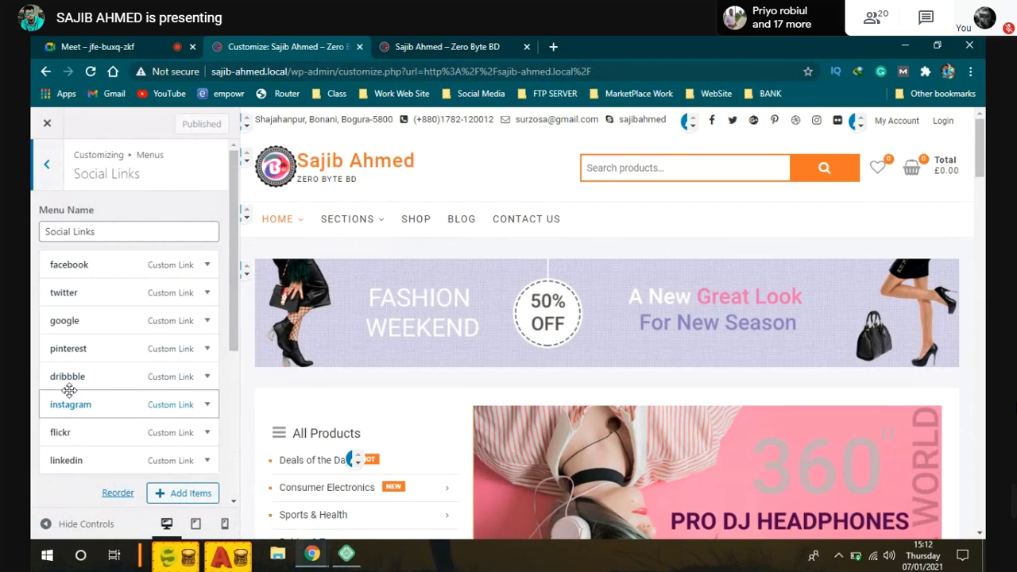
{"action": "right_click", "coordinate": [112, 380]}
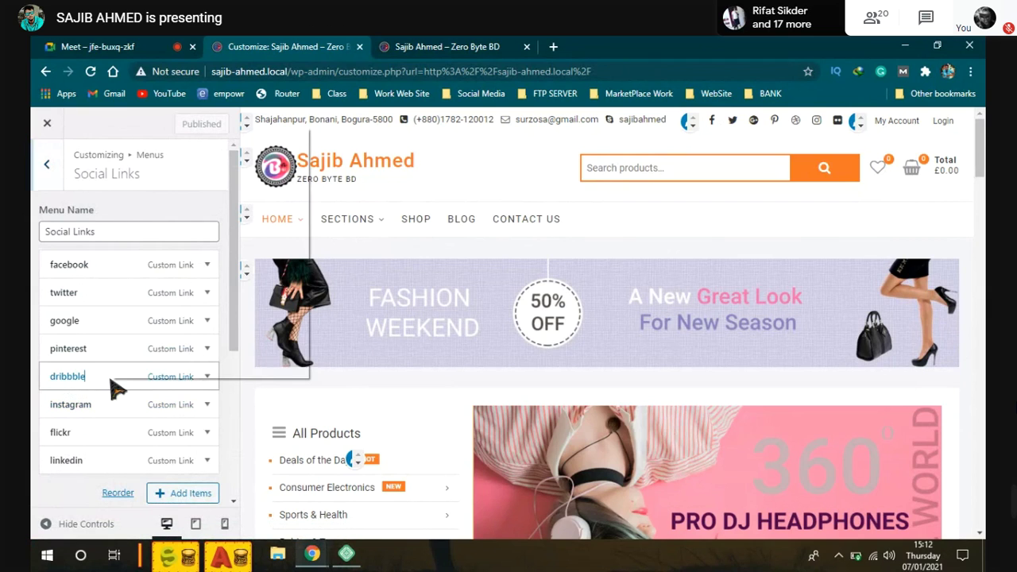
{"action": "left_click", "coordinate": [84, 374]}
{"action": "left_click", "coordinate": [207, 379]}
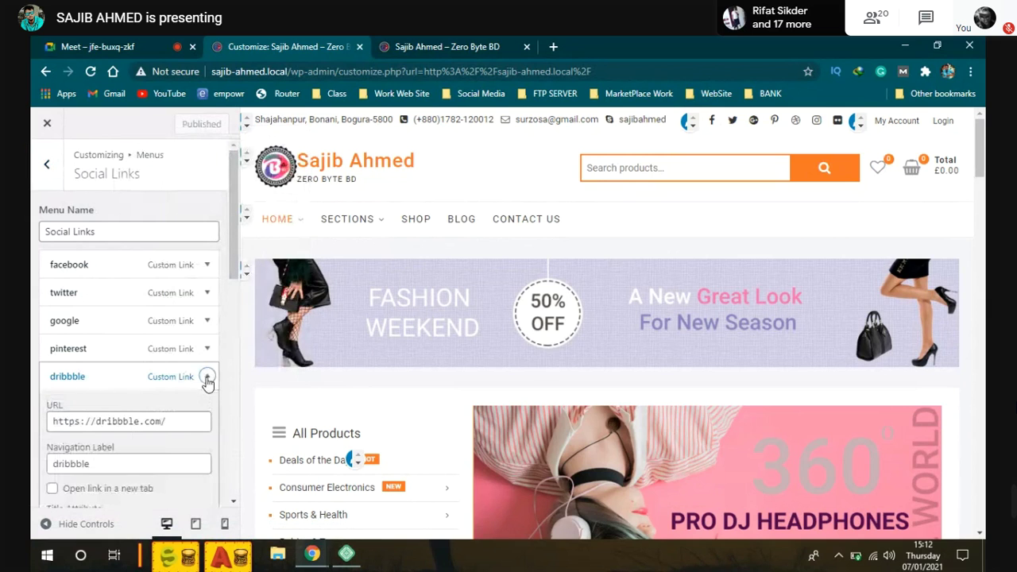
{"action": "scroll", "coordinate": [155, 425], "scroll_direction": "down", "scroll_amount": 4}
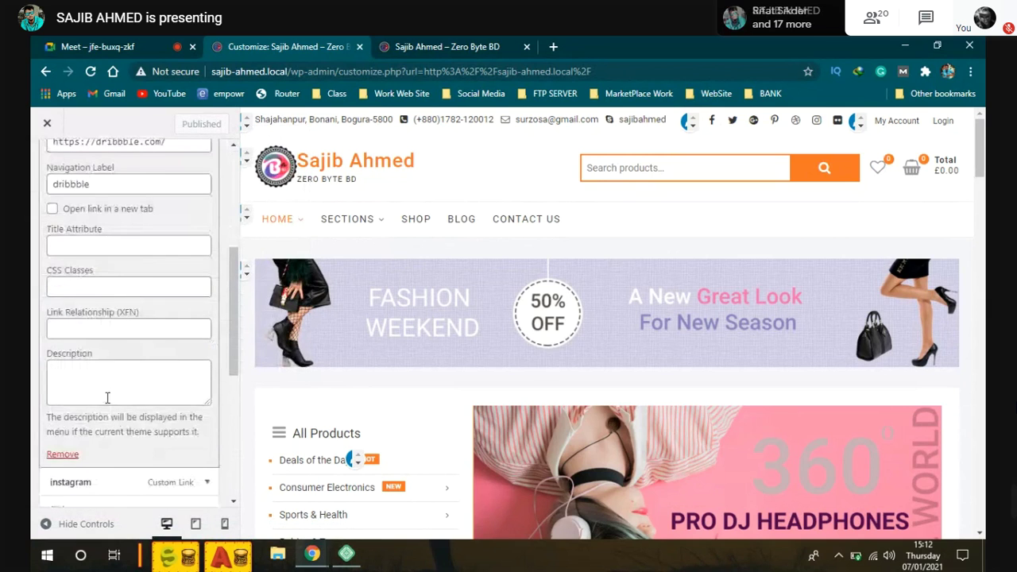
{"action": "scroll", "coordinate": [105, 395], "scroll_direction": "up", "scroll_amount": 3}
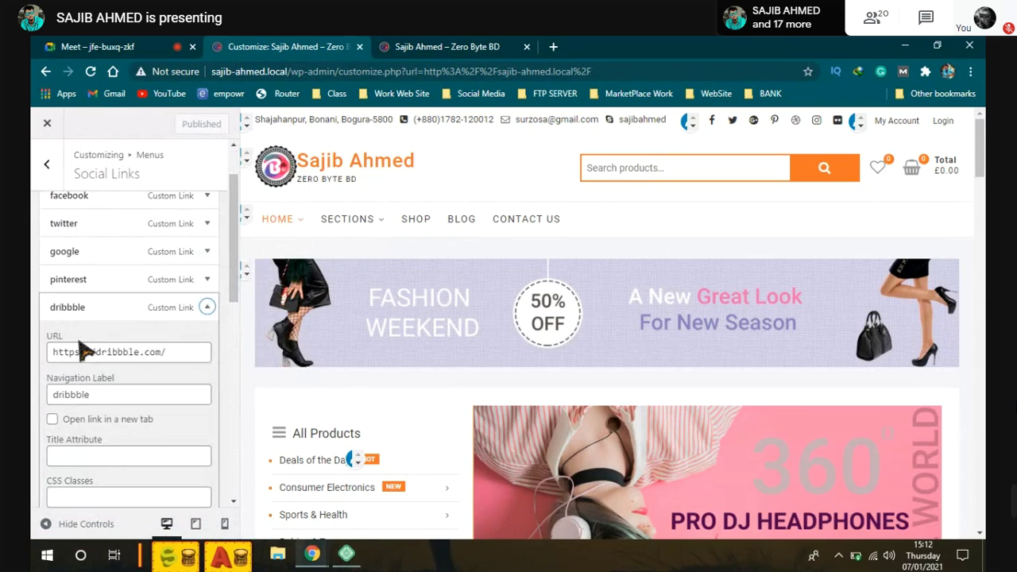
{"action": "left_click", "coordinate": [207, 306]}
{"action": "scroll", "coordinate": [157, 343], "scroll_direction": "down", "scroll_amount": 1}
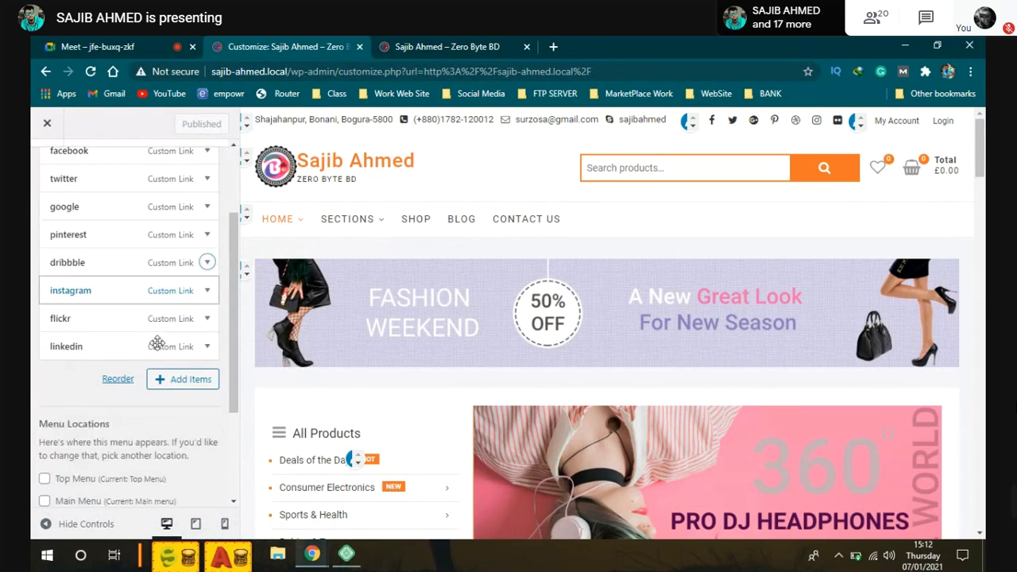
{"action": "scroll", "coordinate": [158, 343], "scroll_direction": "down", "scroll_amount": 1}
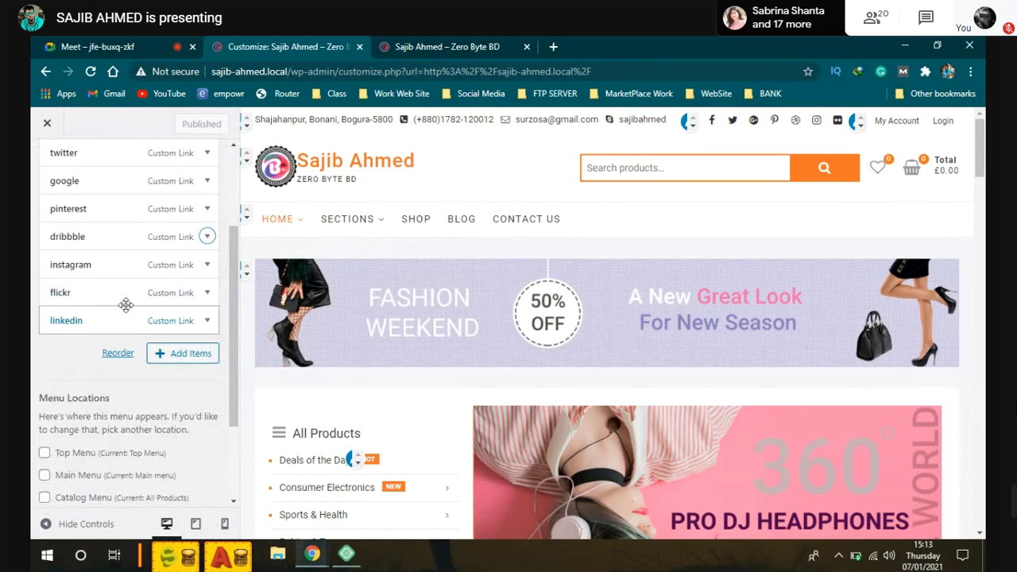
Step: Remove the flickr, dribbble and google items from the Social Links menu
{"action": "left_click", "coordinate": [61, 294]}
{"action": "scroll", "coordinate": [127, 357], "scroll_direction": "down", "scroll_amount": 3}
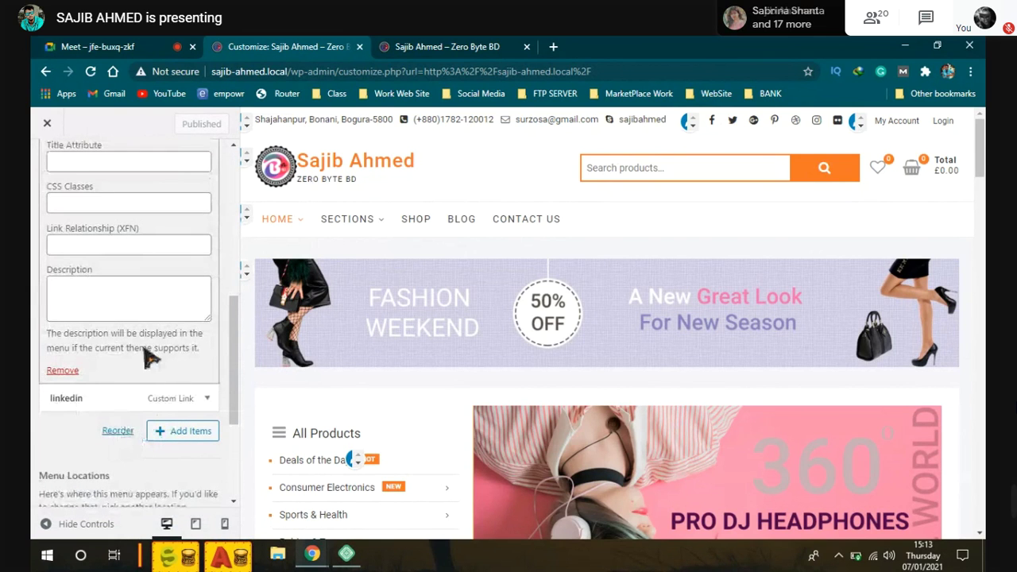
{"action": "left_click", "coordinate": [57, 372]}
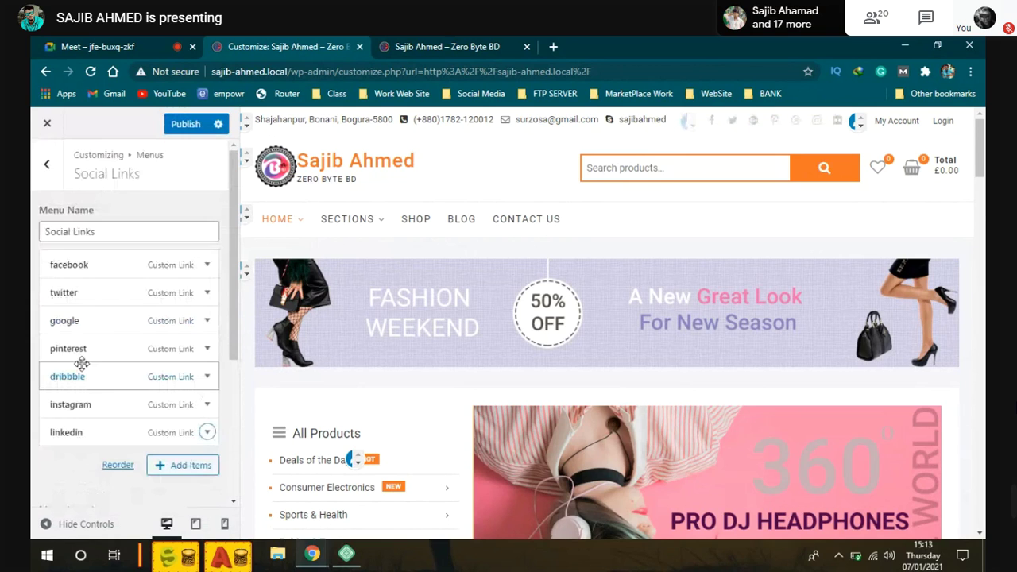
{"action": "left_click", "coordinate": [83, 375]}
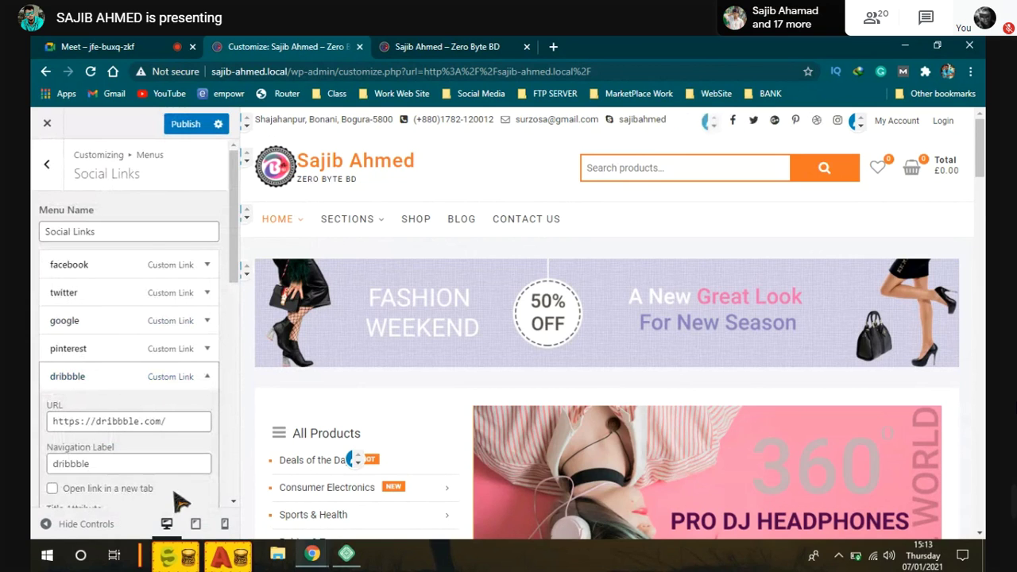
{"action": "scroll", "coordinate": [182, 501], "scroll_direction": "down", "scroll_amount": 5}
{"action": "left_click", "coordinate": [54, 315]}
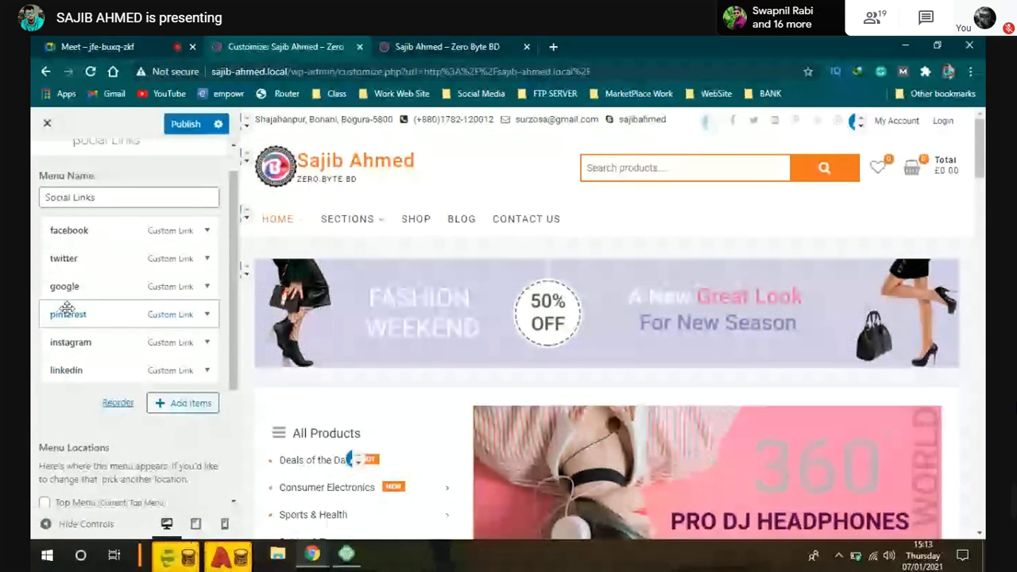
{"action": "left_click", "coordinate": [106, 287]}
{"action": "scroll", "coordinate": [95, 468], "scroll_direction": "down", "scroll_amount": 2}
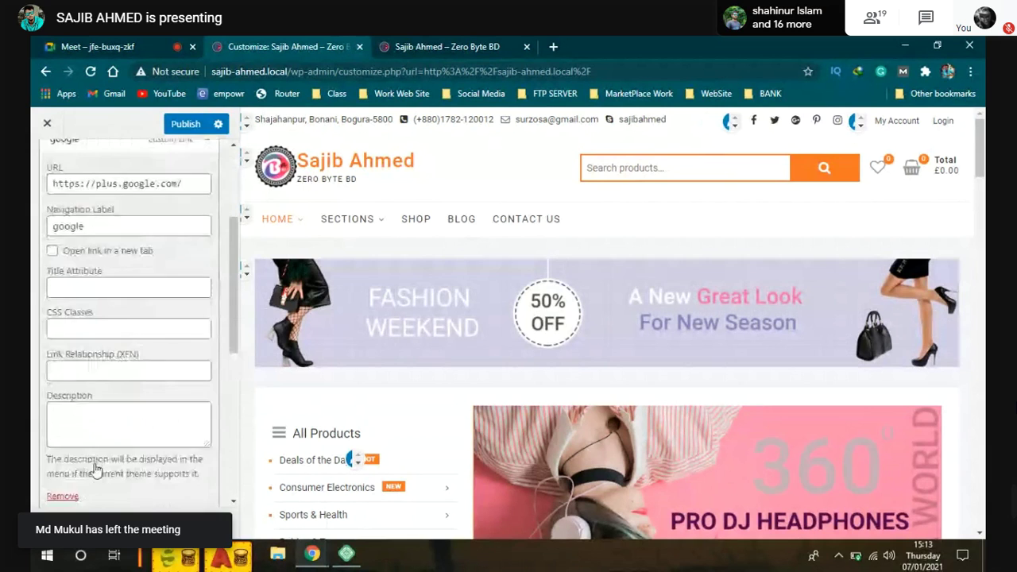
{"action": "scroll", "coordinate": [95, 469], "scroll_direction": "down", "scroll_amount": 2}
{"action": "left_click", "coordinate": [58, 355]}
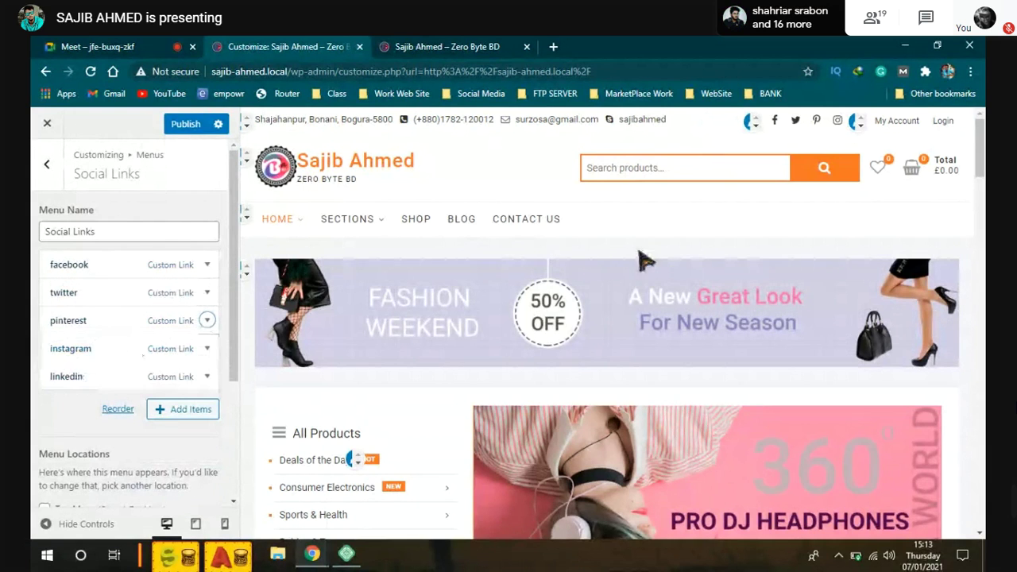
Step: Open the live site's header Facebook link in a new tab
{"action": "left_click", "coordinate": [465, 47]}
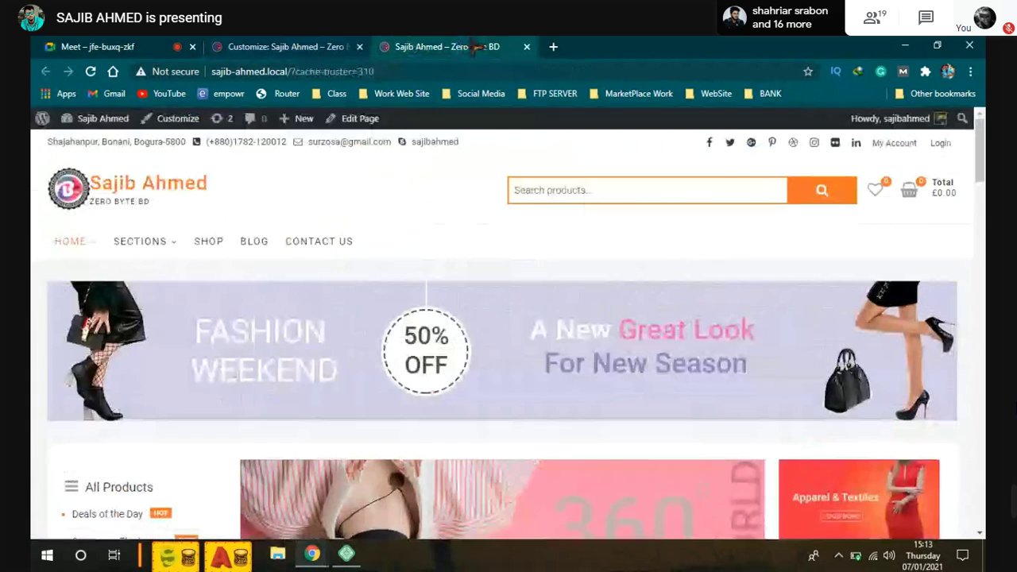
{"action": "right_click", "coordinate": [713, 149]}
{"action": "left_click", "coordinate": [724, 156]}
{"action": "left_click", "coordinate": [574, 47]}
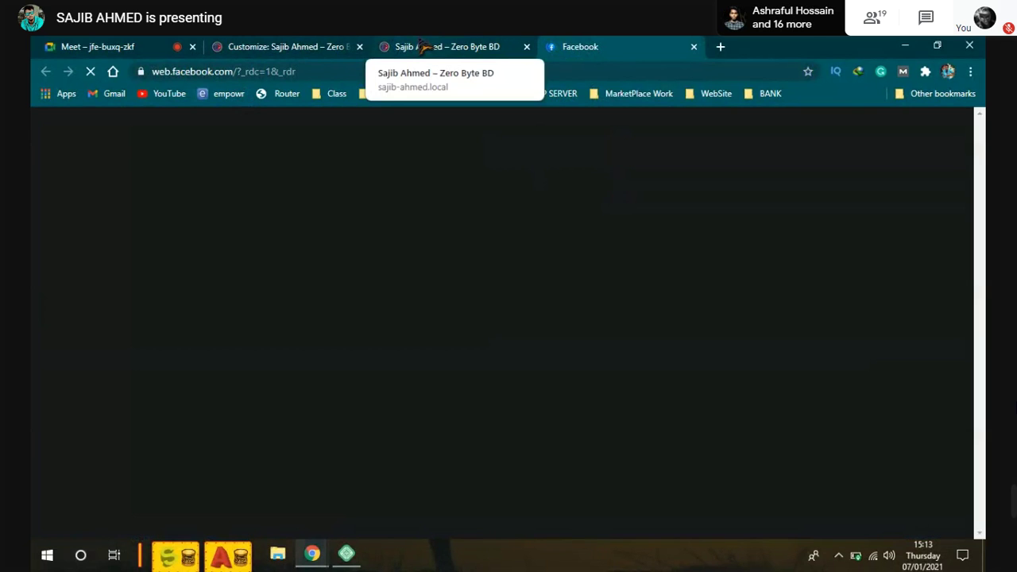
{"action": "left_click", "coordinate": [421, 47]}
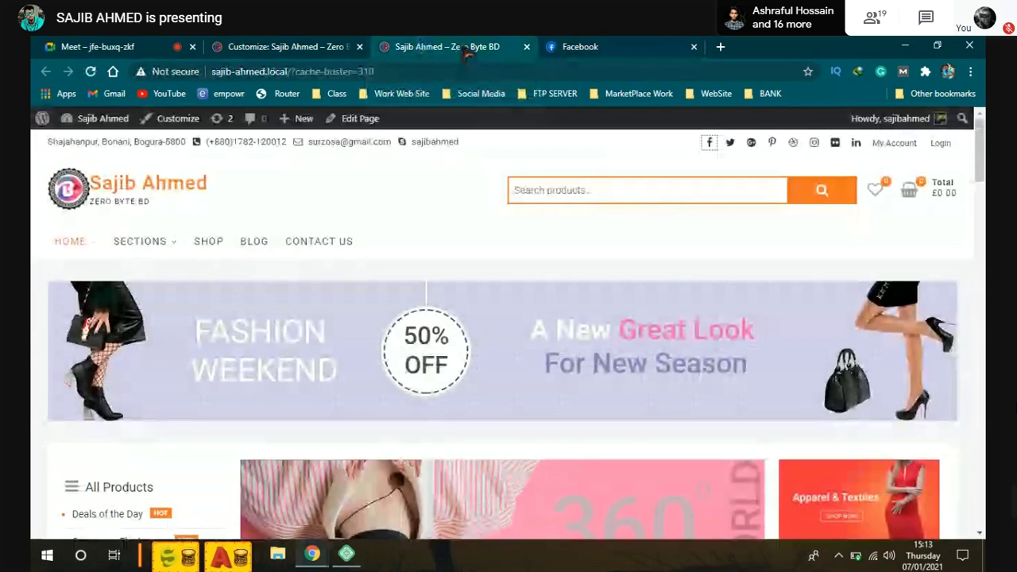
{"action": "key", "text": "ctrl+Tab"}
Step: Copy facebook.com from the Facebook tab's address and return to the Customizer
{"action": "left_click_drag", "start_coordinate": [231, 71], "coordinate": [181, 72]}
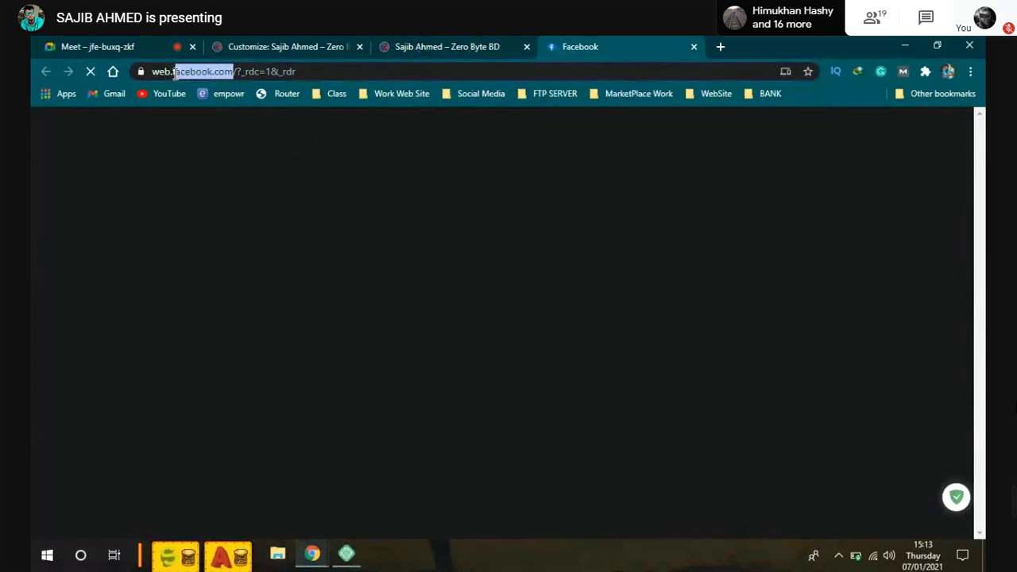
{"action": "right_click", "coordinate": [189, 70]}
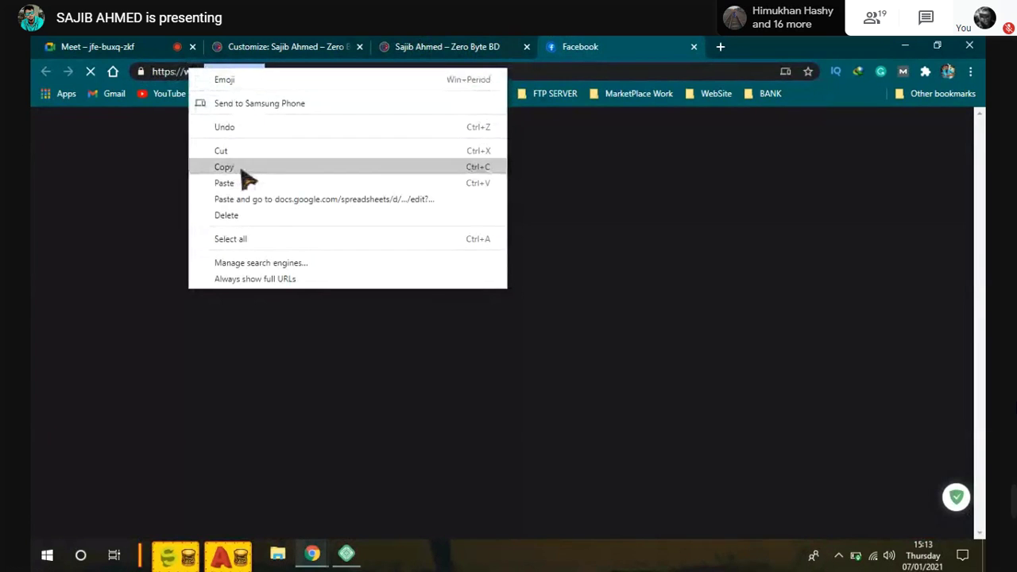
{"action": "left_click", "coordinate": [241, 168]}
{"action": "key", "text": "ctrl+Tab"}
{"action": "key", "text": "ctrl+Tab"}
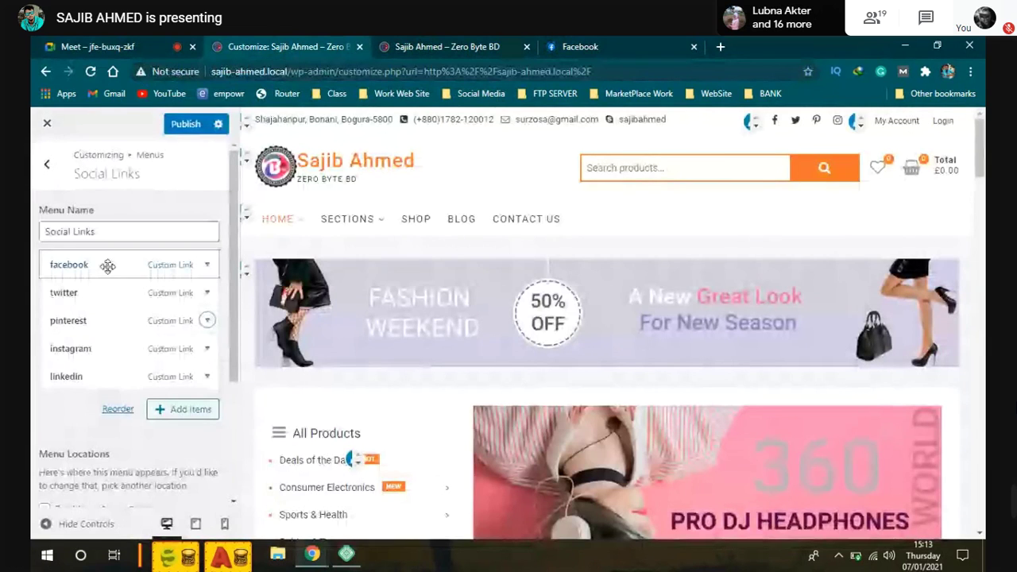
Step: Append the owner's profile username to the facebook item's URL and publish the change
{"action": "left_click", "coordinate": [135, 264]}
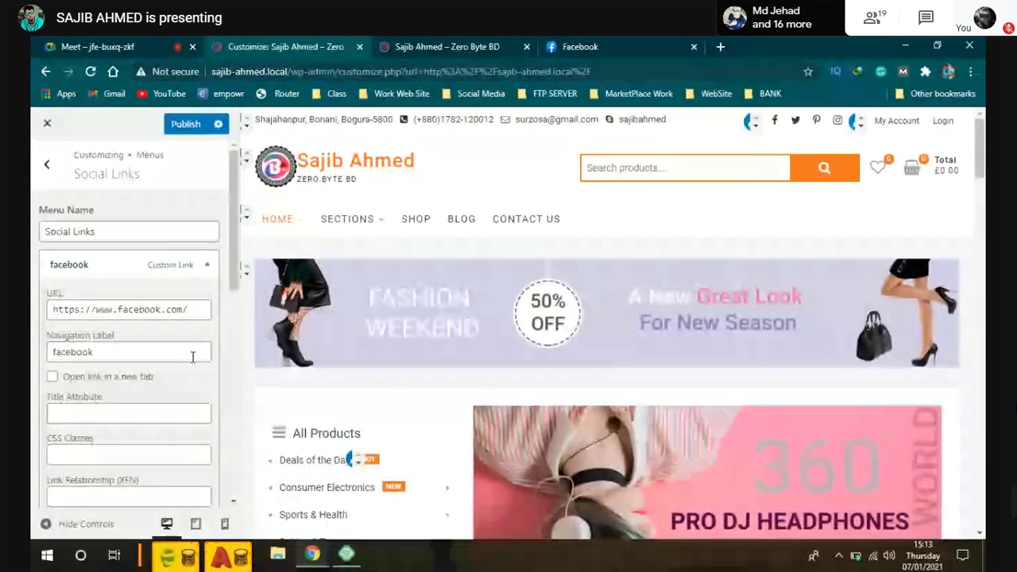
{"action": "left_click", "coordinate": [193, 309]}
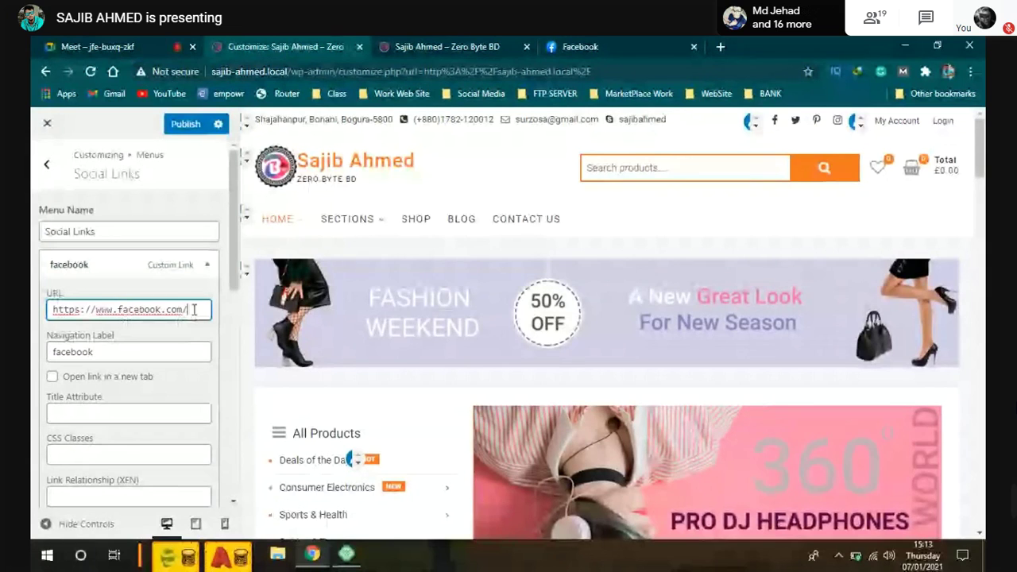
{"action": "type", "text": "sa.s"}
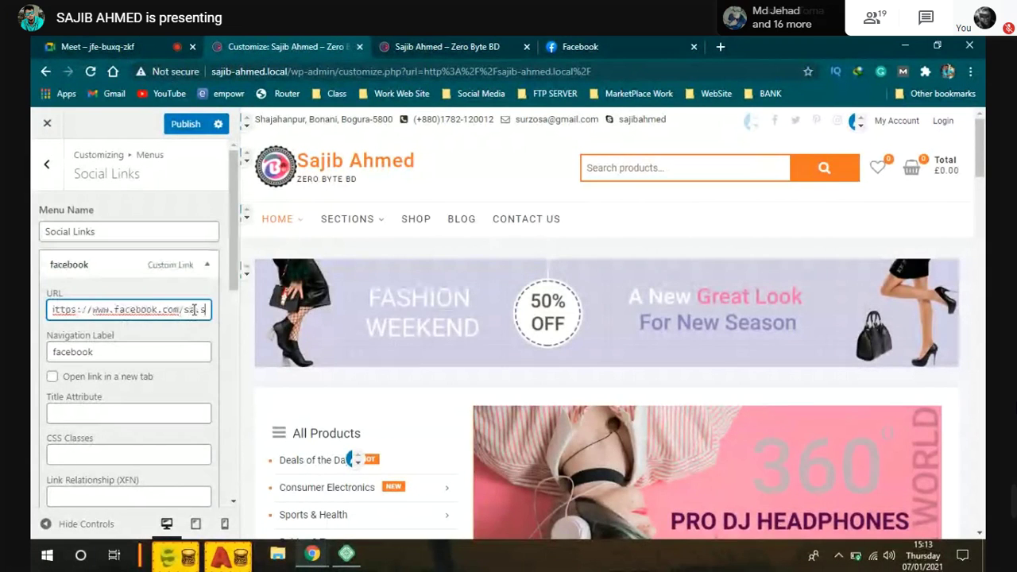
{"action": "type", "text": "urzo.s"}
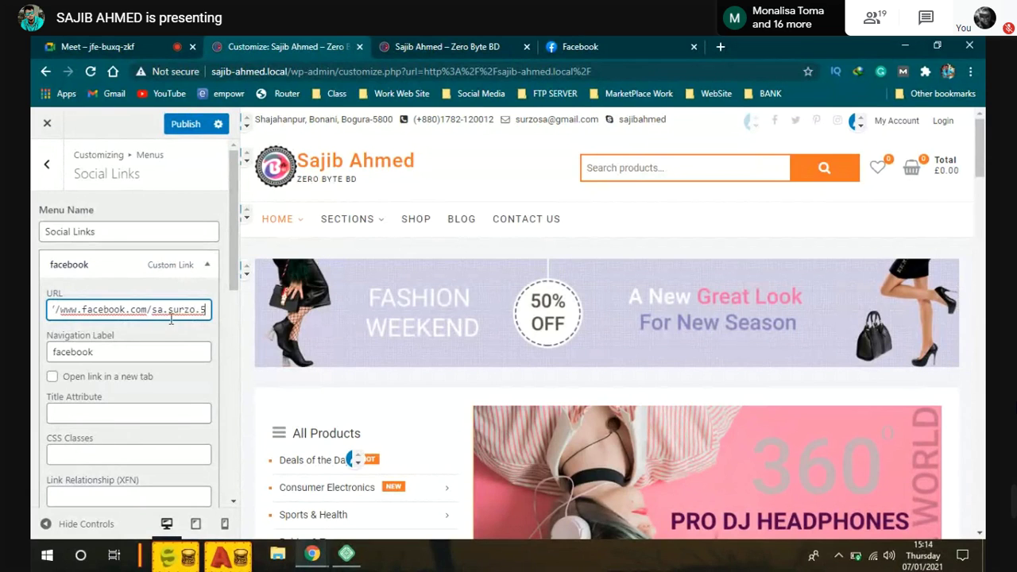
{"action": "scroll", "coordinate": [136, 339], "scroll_direction": "down", "scroll_amount": 1}
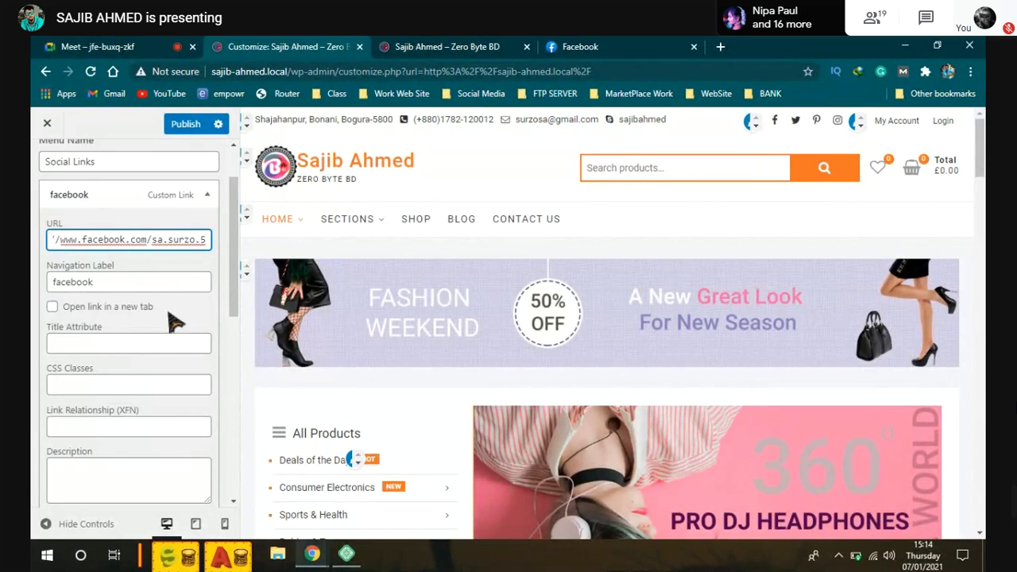
{"action": "scroll", "coordinate": [135, 388], "scroll_direction": "down", "scroll_amount": 1}
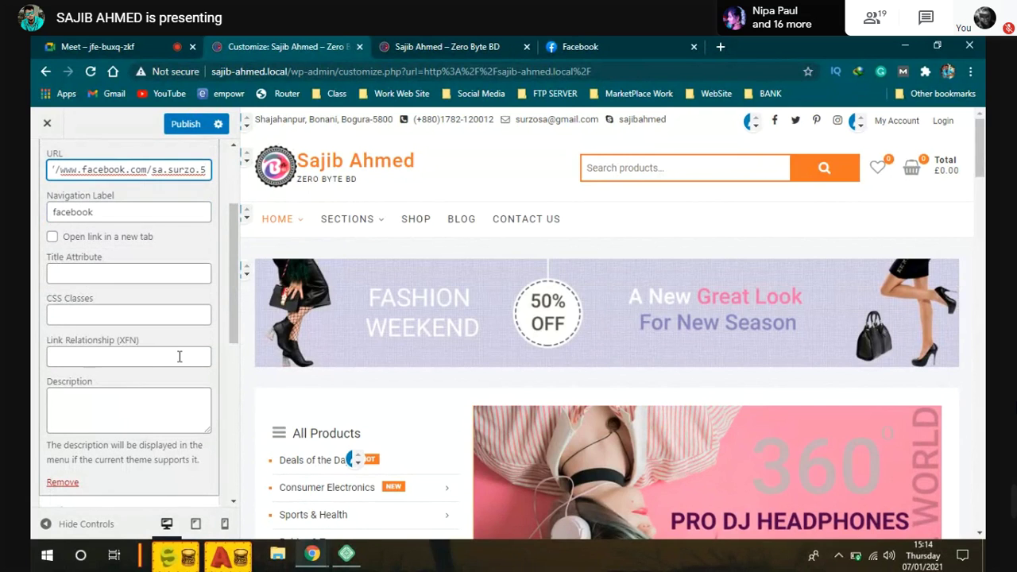
{"action": "scroll", "coordinate": [175, 302], "scroll_direction": "up", "scroll_amount": 2}
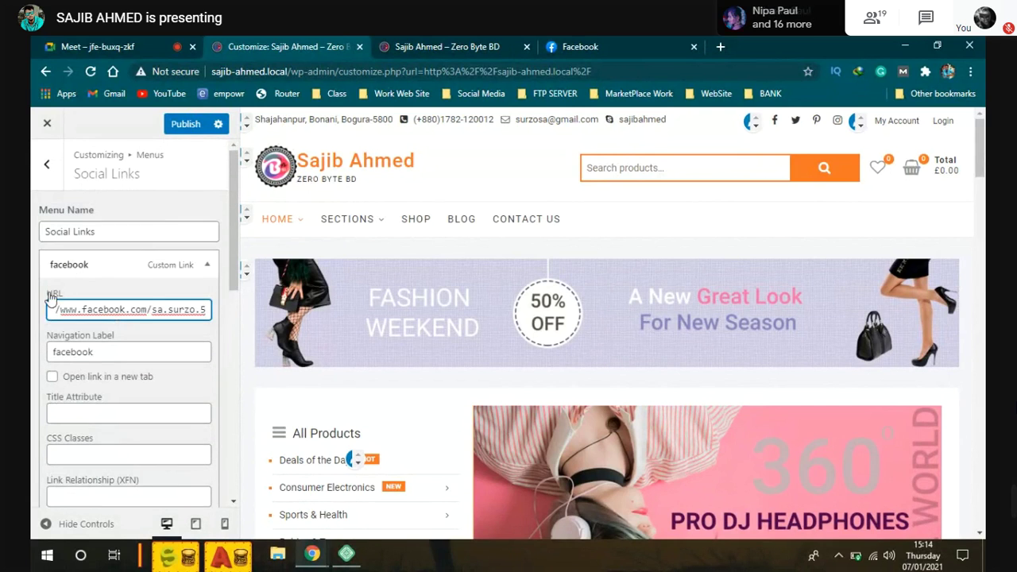
{"action": "left_click", "coordinate": [195, 125]}
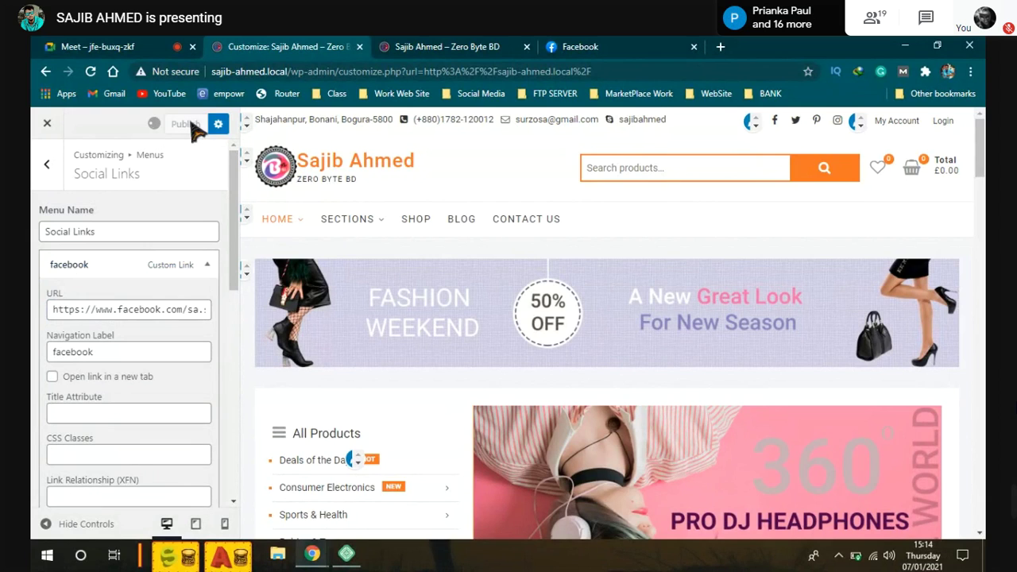
Step: Look over the Facebook tab, comparing it with the live site tab
{"action": "left_click", "coordinate": [566, 46]}
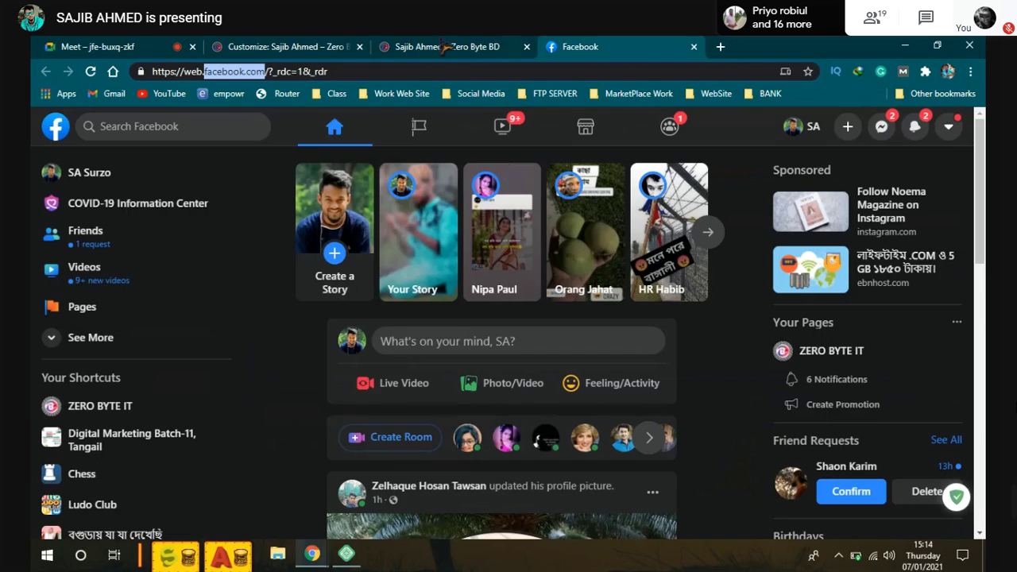
{"action": "left_click", "coordinate": [413, 47]}
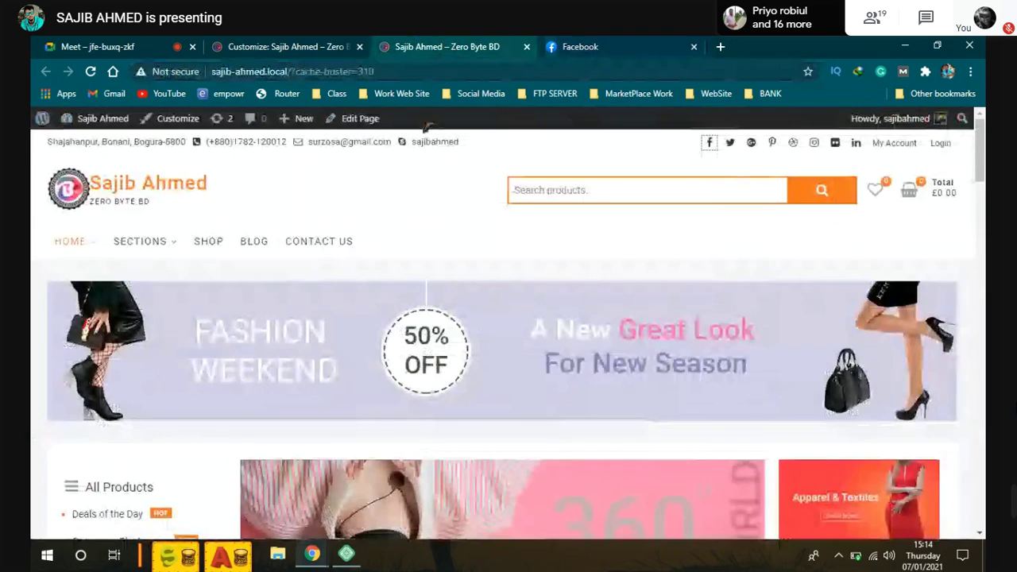
{"action": "left_click", "coordinate": [578, 48]}
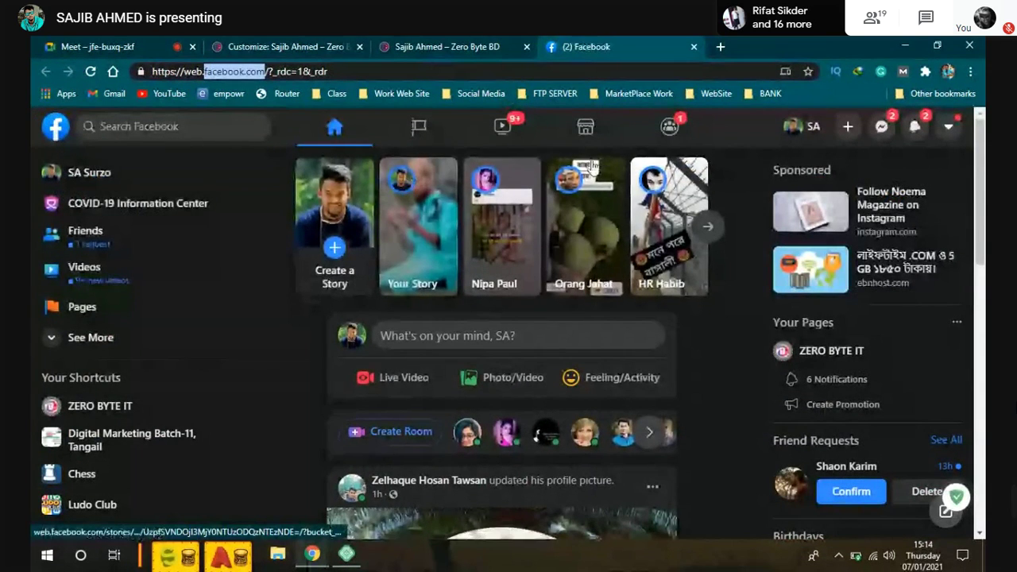
{"action": "scroll", "coordinate": [590, 164], "scroll_direction": "down", "scroll_amount": 1}
{"action": "scroll", "coordinate": [595, 286], "scroll_direction": "down", "scroll_amount": 1}
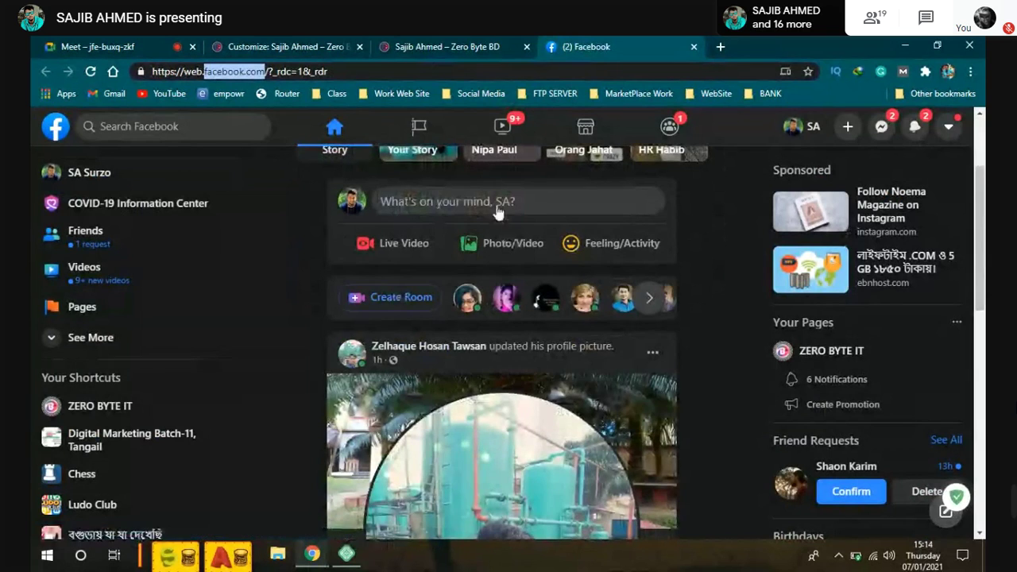
Step: Reload the shop homepage and follow its header Facebook social link
{"action": "left_click", "coordinate": [464, 47]}
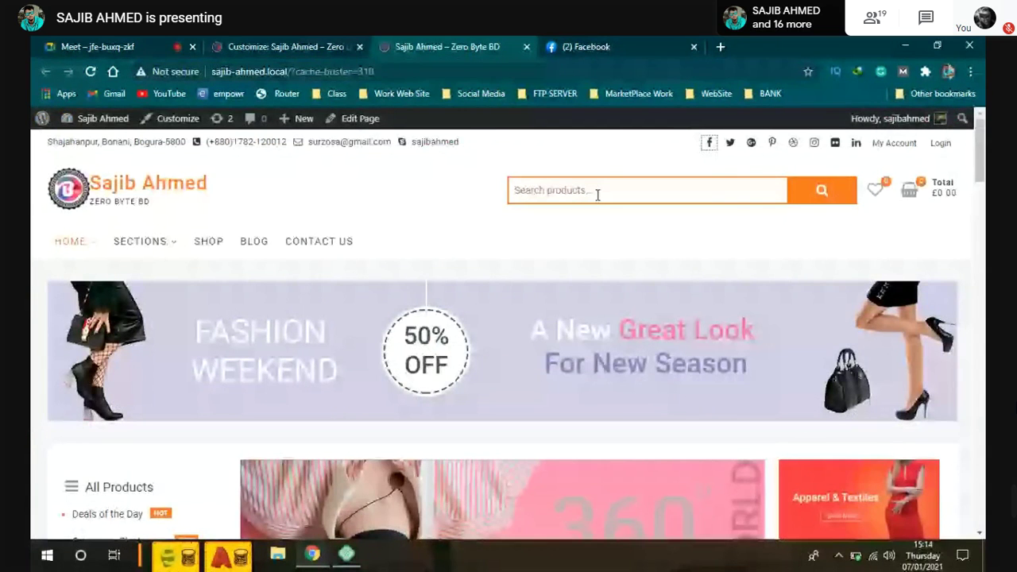
{"action": "left_click", "coordinate": [283, 47]}
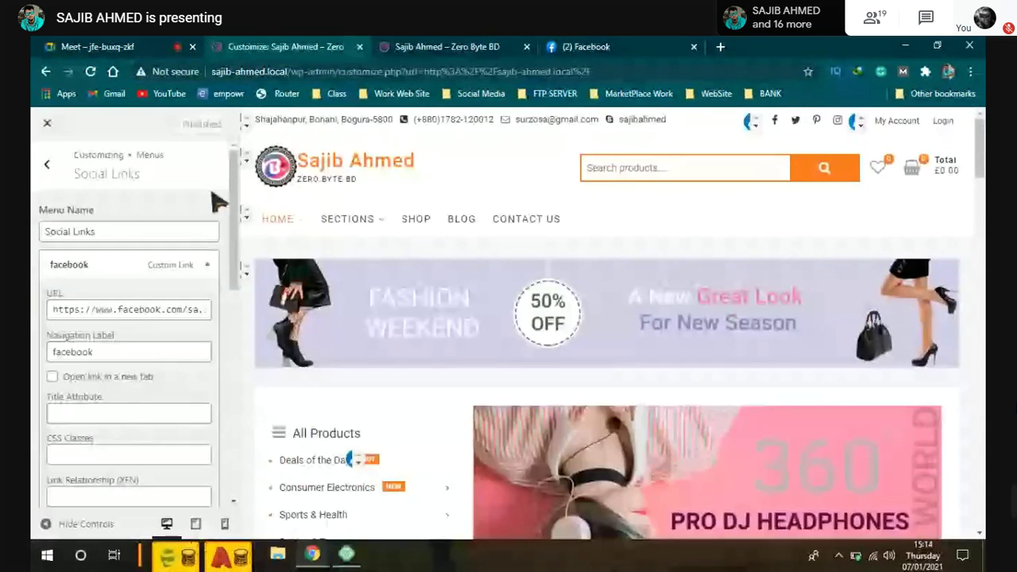
{"action": "left_click", "coordinate": [447, 47]}
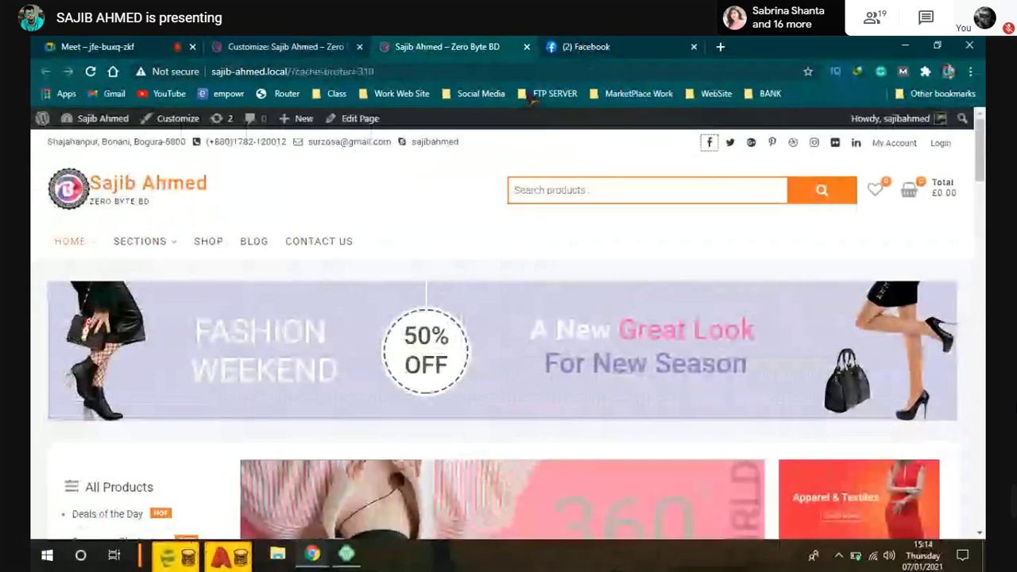
{"action": "left_click", "coordinate": [91, 72]}
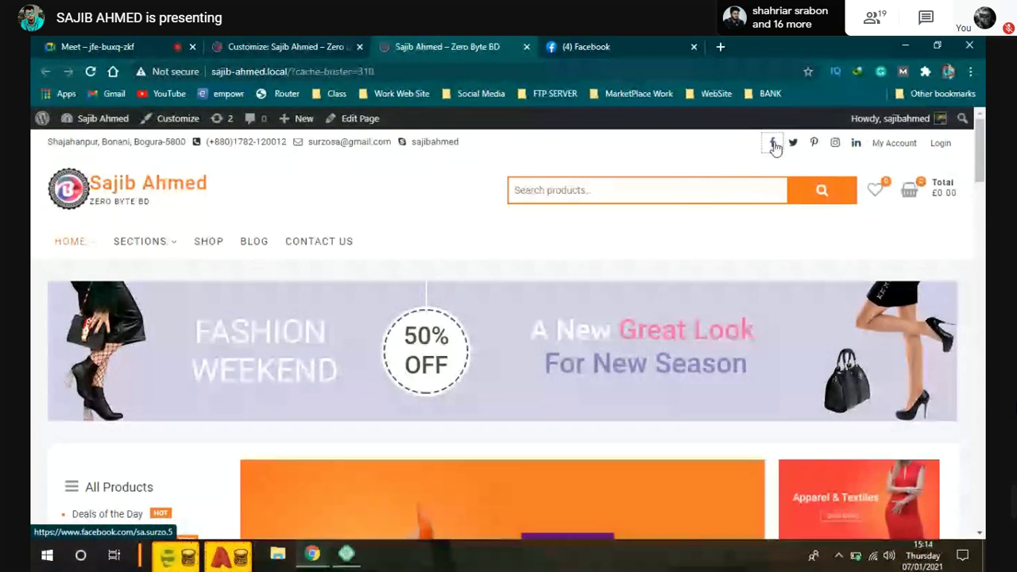
{"action": "left_click", "coordinate": [774, 149]}
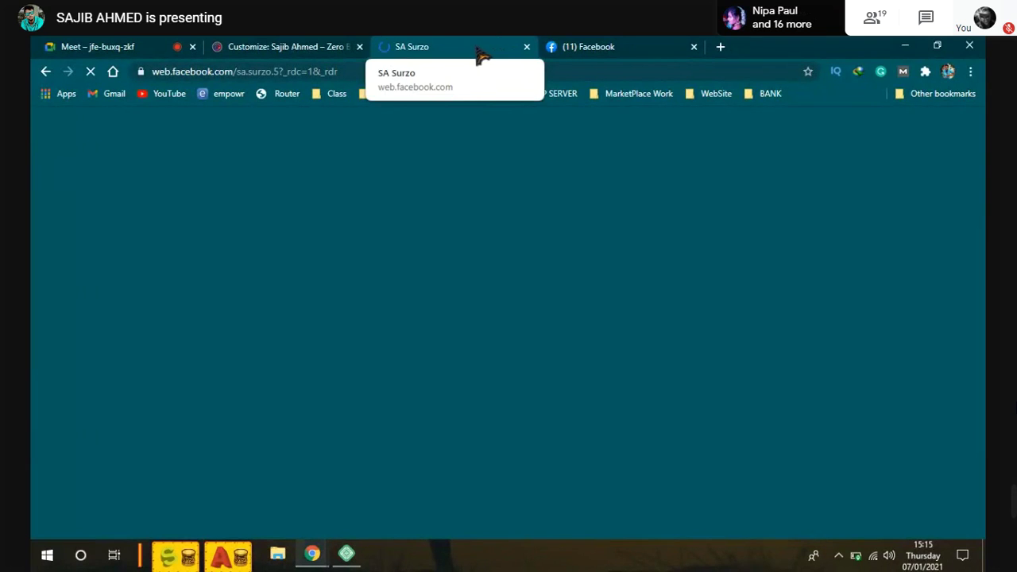
Step: Copy the Facebook profile's web address and focus the Customizer's facebook URL field
{"action": "left_click", "coordinate": [592, 48]}
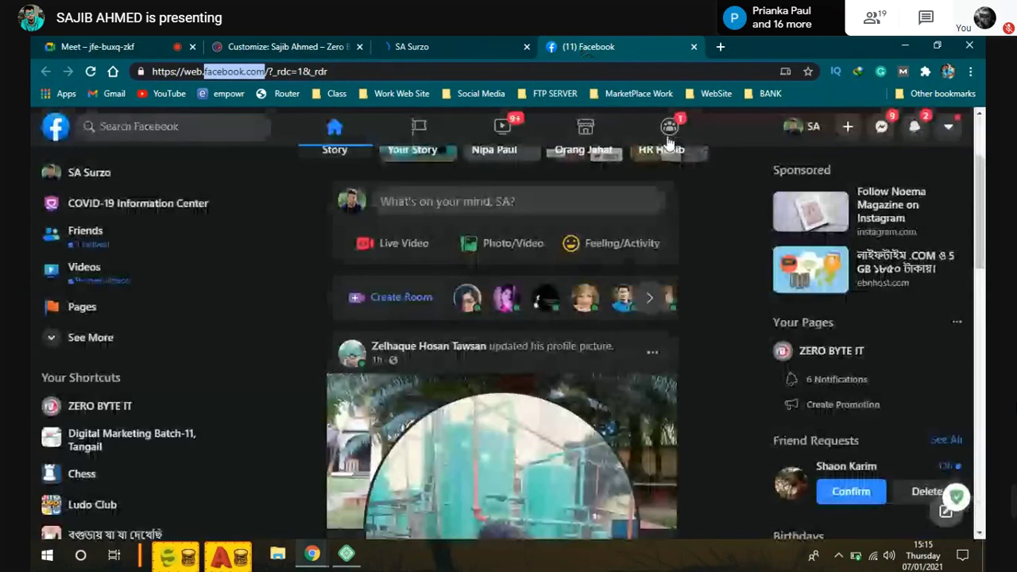
{"action": "left_click_drag", "start_coordinate": [293, 72], "coordinate": [147, 83]}
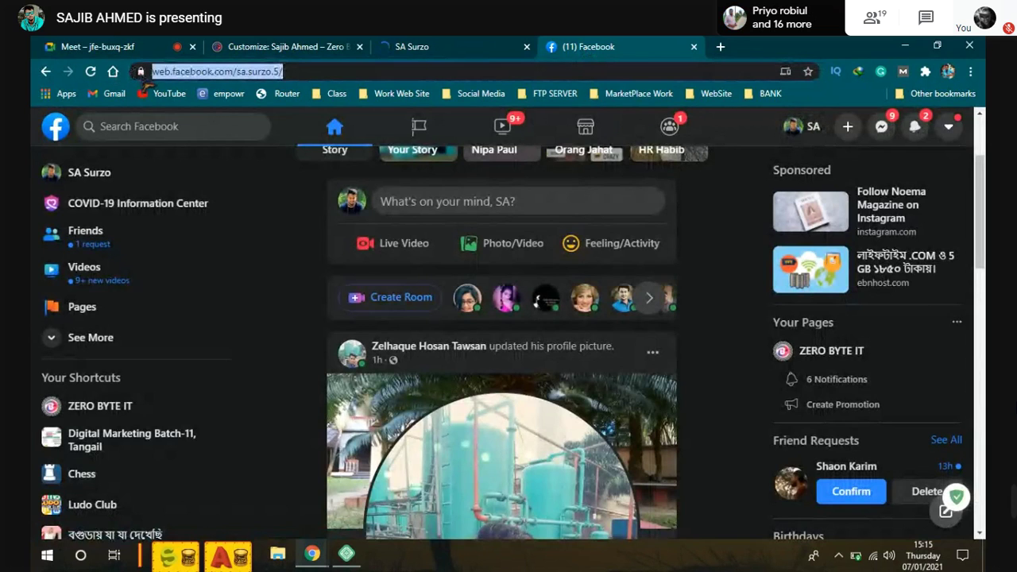
{"action": "right_click", "coordinate": [228, 73]}
{"action": "left_click", "coordinate": [275, 165]}
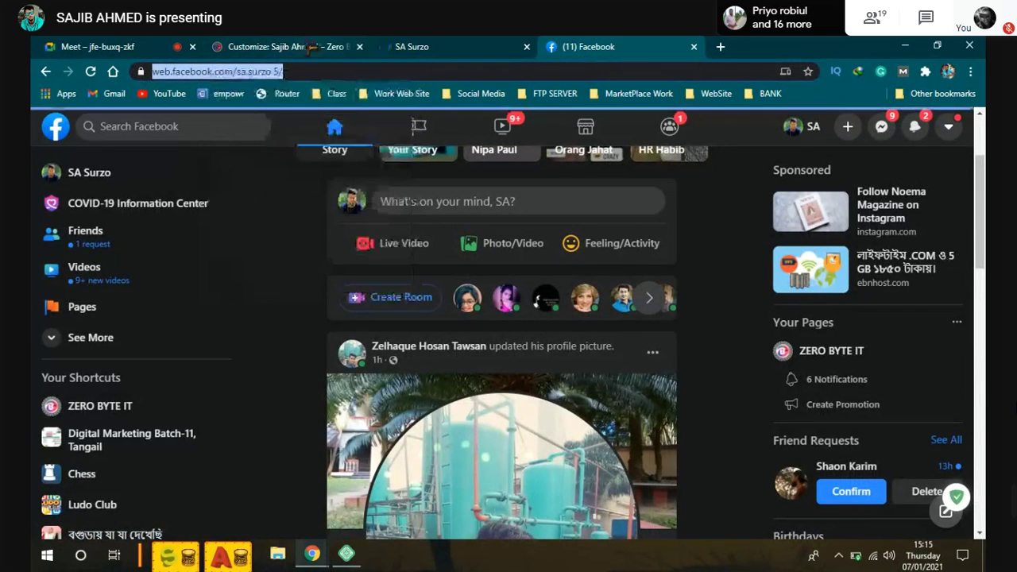
{"action": "left_click", "coordinate": [411, 47]}
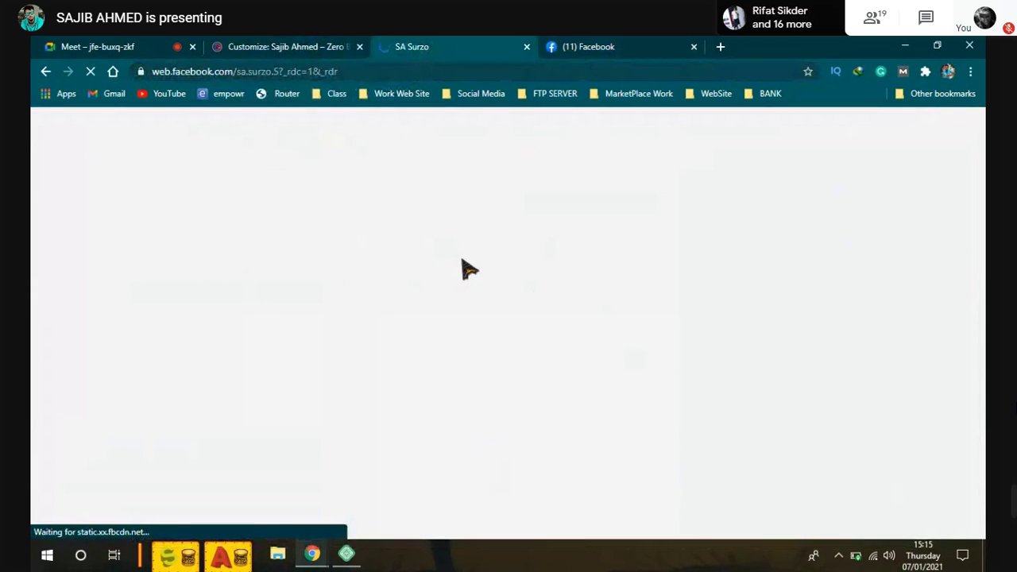
{"action": "left_click", "coordinate": [306, 47]}
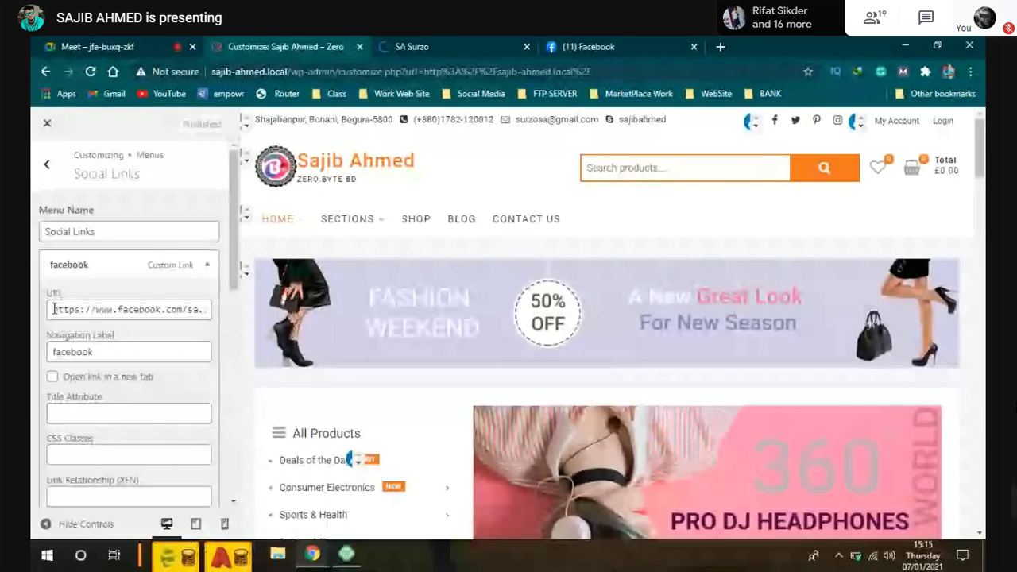
{"action": "left_click", "coordinate": [196, 312]}
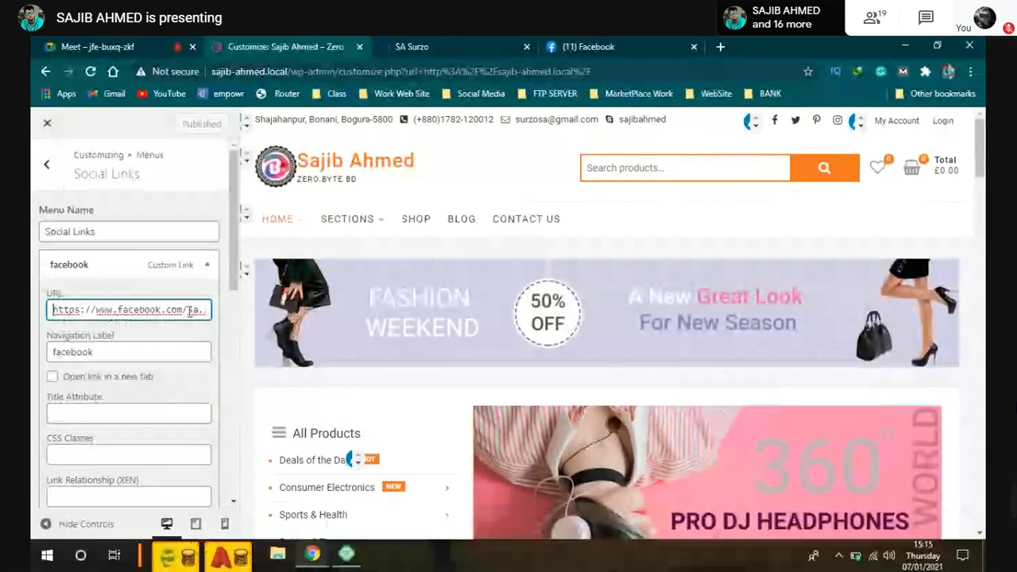
Step: Copy the profile part of the address, reload it, then close both Facebook tabs
{"action": "left_click", "coordinate": [608, 47]}
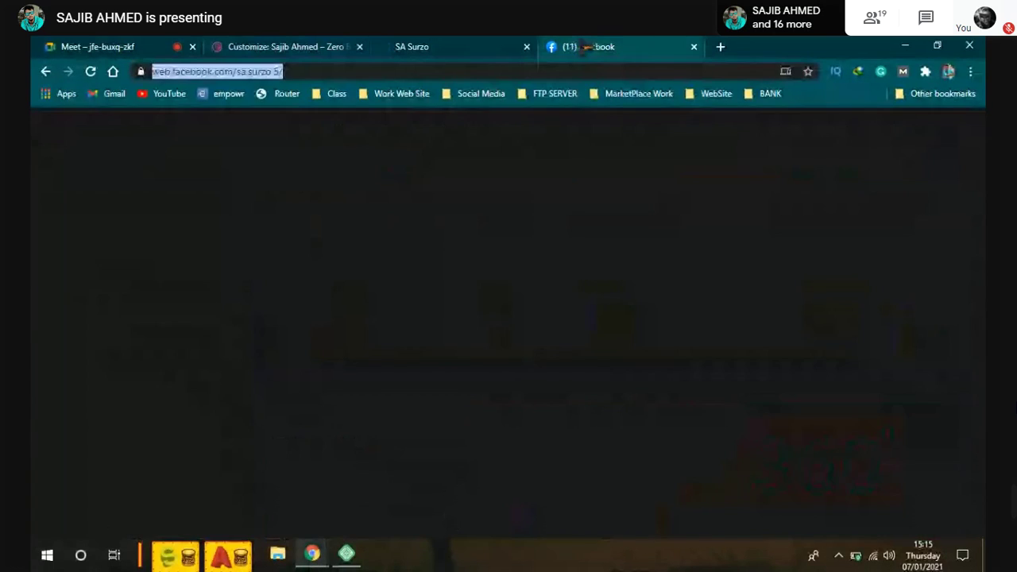
{"action": "left_click_drag", "start_coordinate": [315, 71], "coordinate": [271, 73]}
{"action": "right_click", "coordinate": [273, 72]}
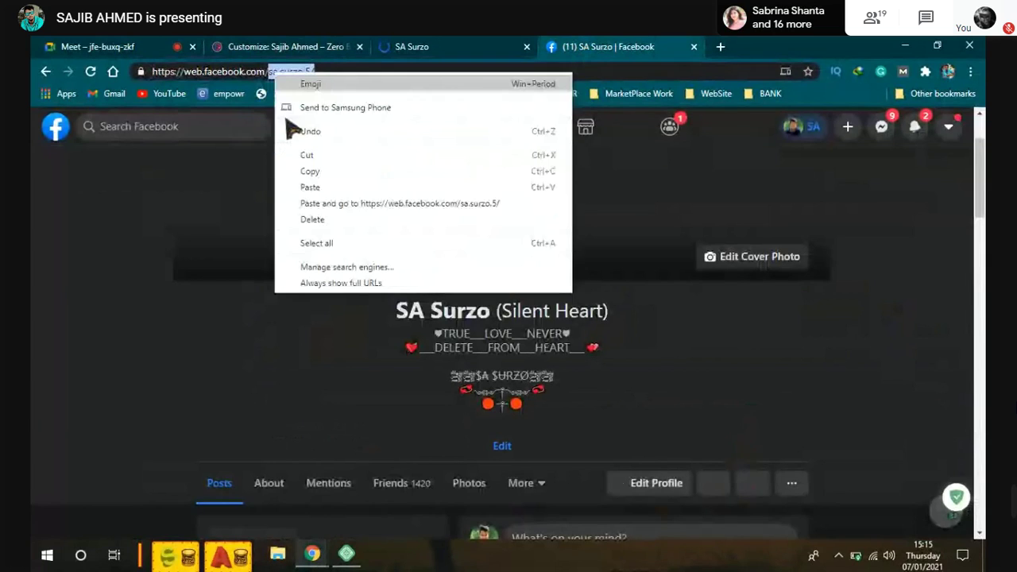
{"action": "left_click", "coordinate": [418, 71]}
{"action": "key", "text": "Return"}
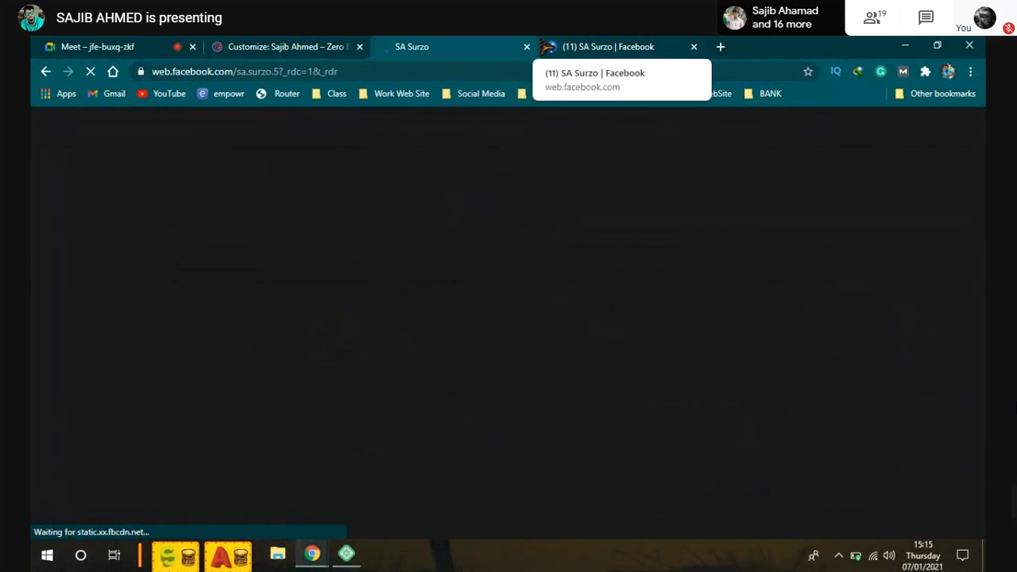
{"action": "left_click", "coordinate": [527, 46]}
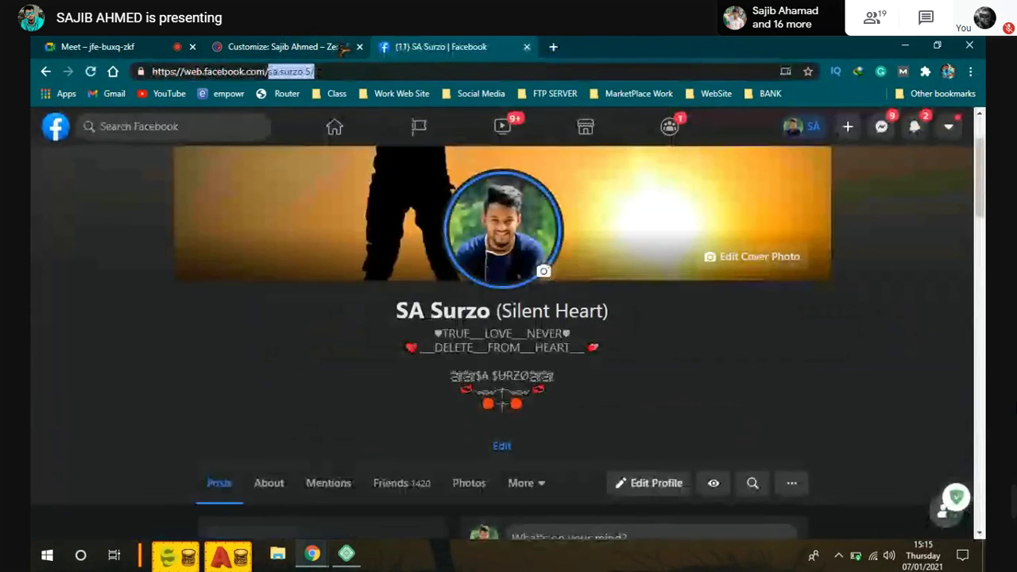
{"action": "left_click", "coordinate": [527, 46]}
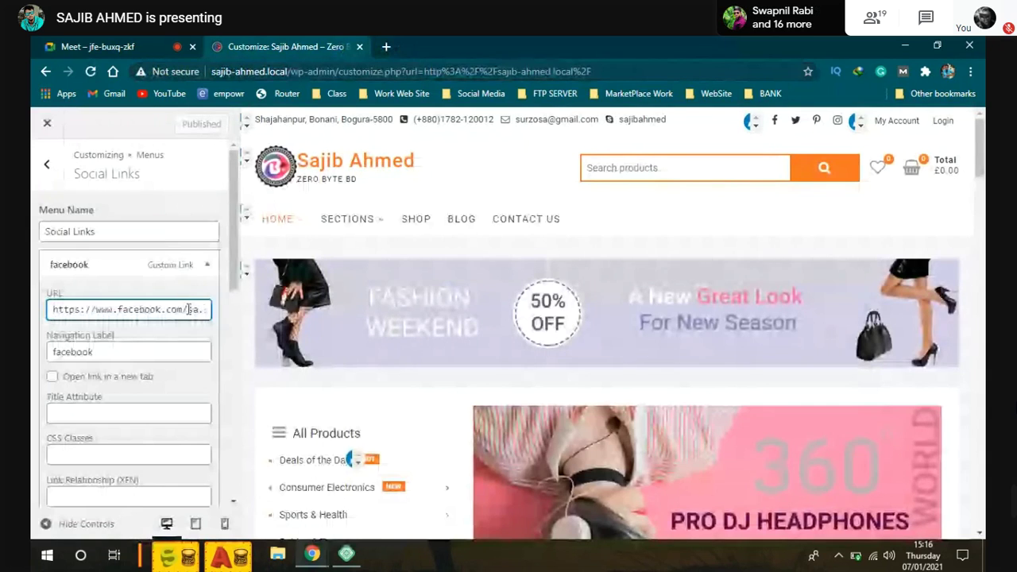
Step: Update the facebook item's URL to the profile address, ending it with '/'
{"action": "left_click_drag", "start_coordinate": [195, 309], "coordinate": [211, 309]}
{"action": "right_click", "coordinate": [168, 308]}
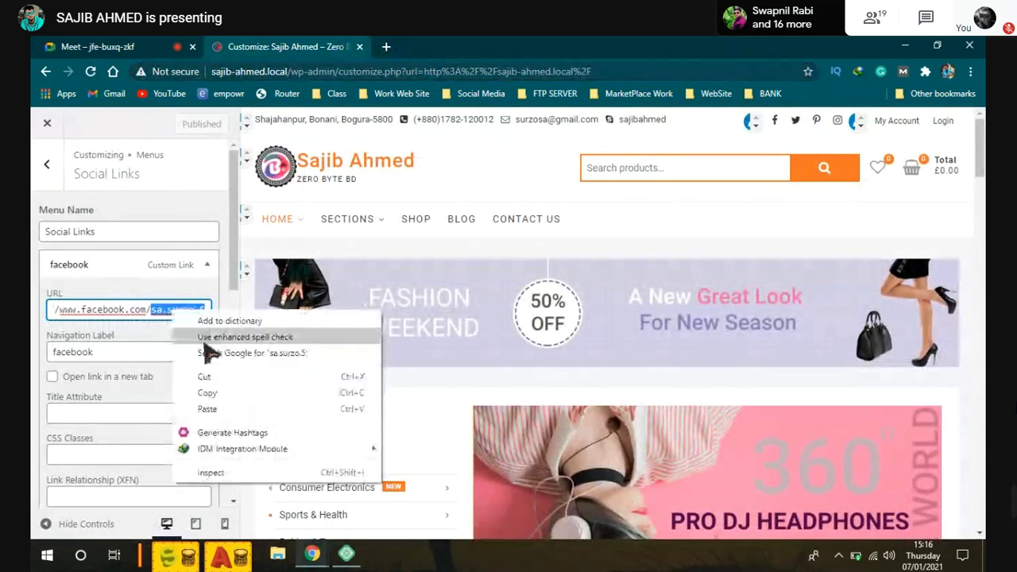
{"action": "left_click", "coordinate": [216, 393]}
{"action": "key", "text": "End"}
{"action": "type", "text": "/"}
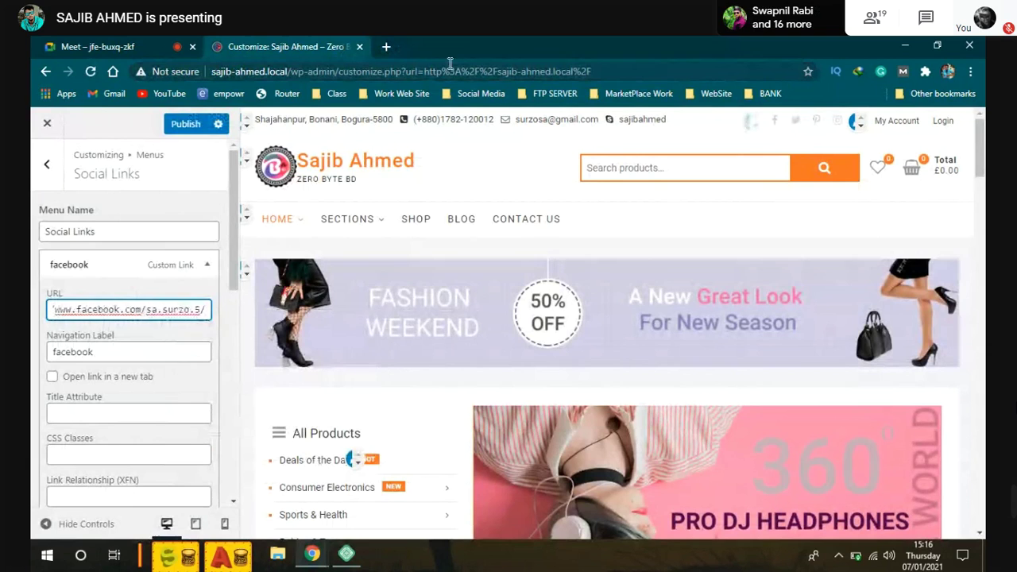
Step: Publish the updated social link and open the live site from Local's View Site
{"action": "left_click", "coordinate": [185, 124]}
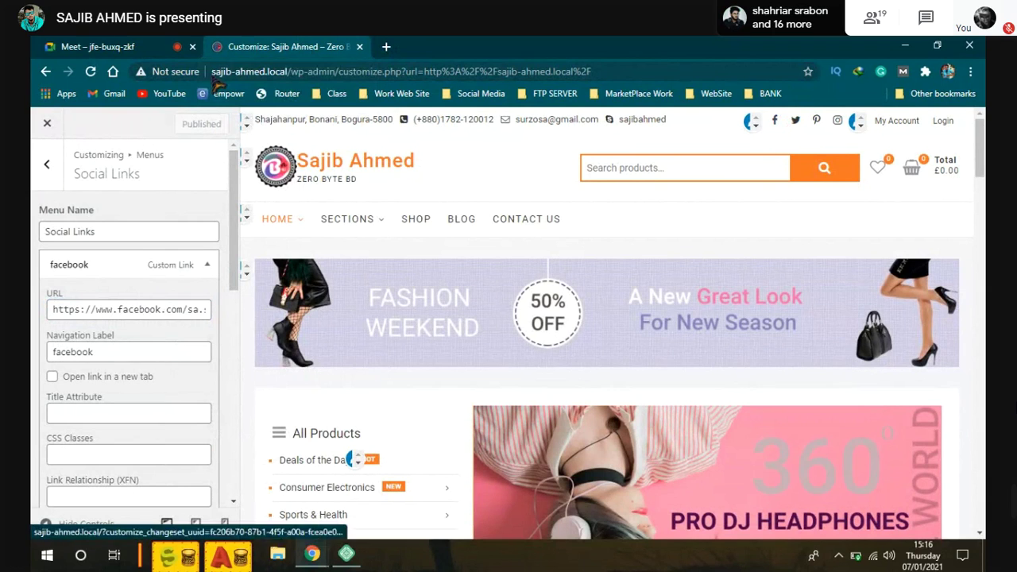
{"action": "left_click", "coordinate": [346, 554]}
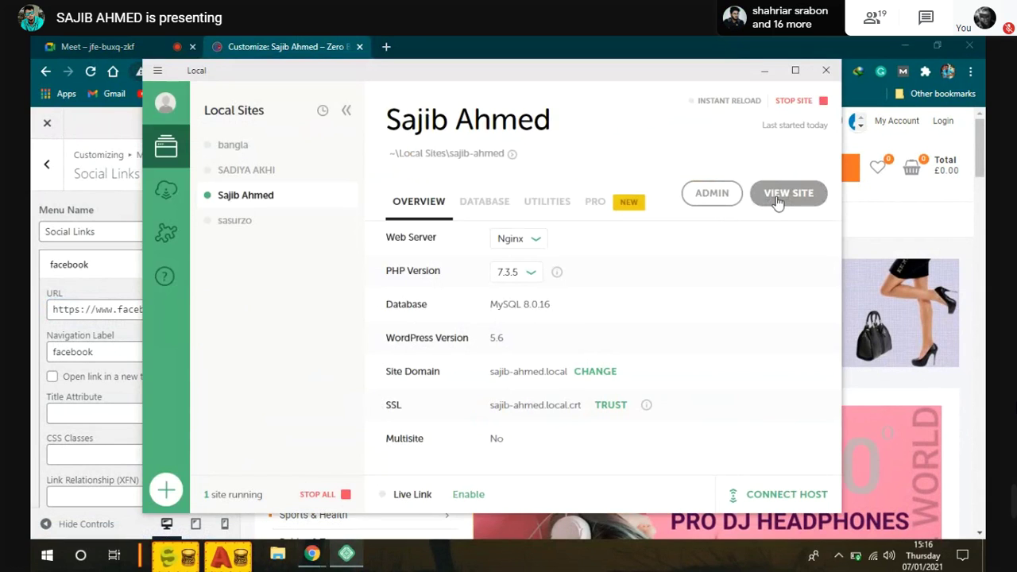
{"action": "left_click", "coordinate": [791, 192]}
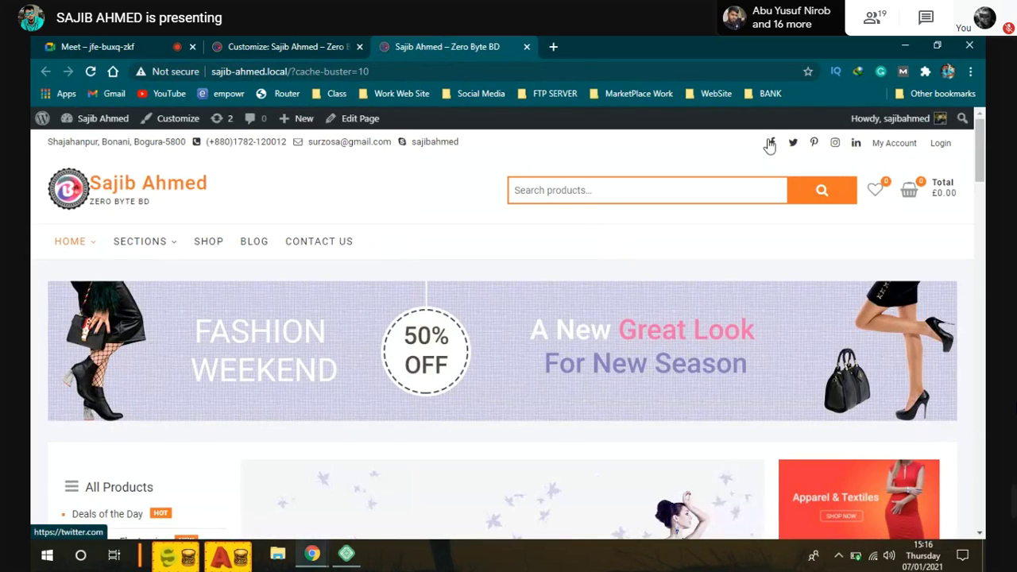
Step: Test the Facebook icon in the live homepage's top social links bar
{"action": "left_click", "coordinate": [771, 145]}
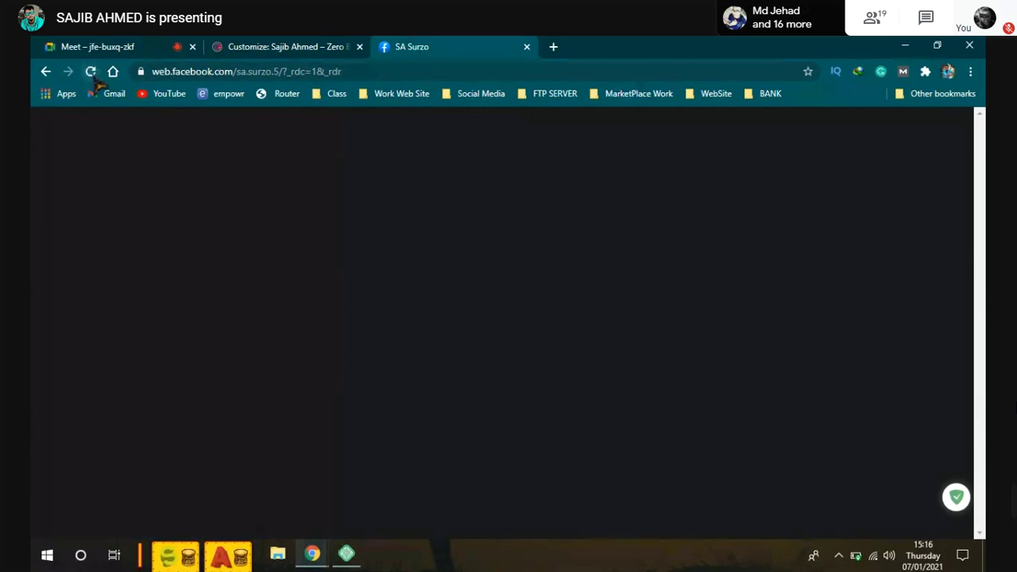
Step: Reload the Facebook profile opened from the site's link and scroll through it
{"action": "left_click", "coordinate": [90, 72]}
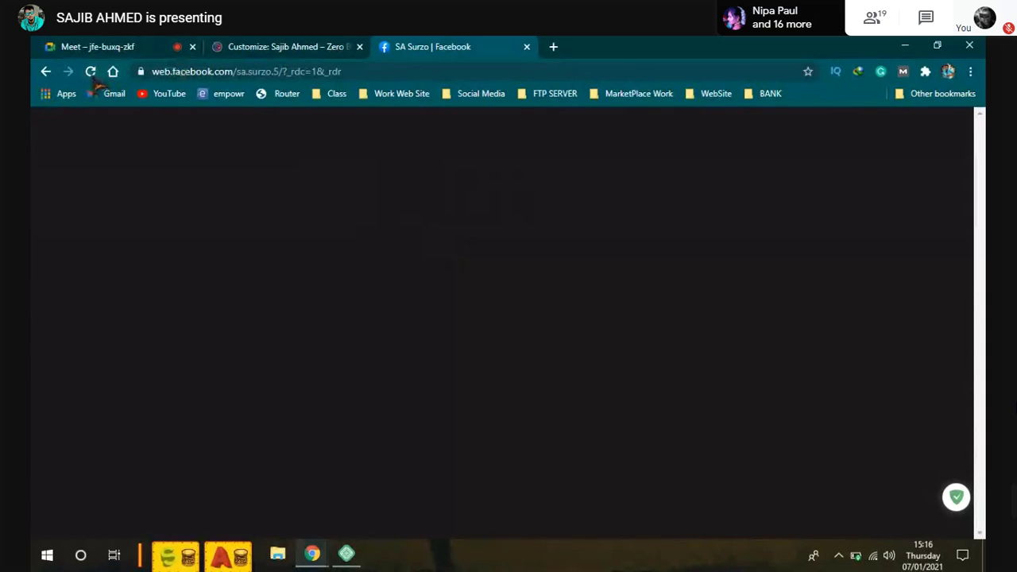
{"action": "scroll", "coordinate": [534, 312], "scroll_direction": "down", "scroll_amount": 4}
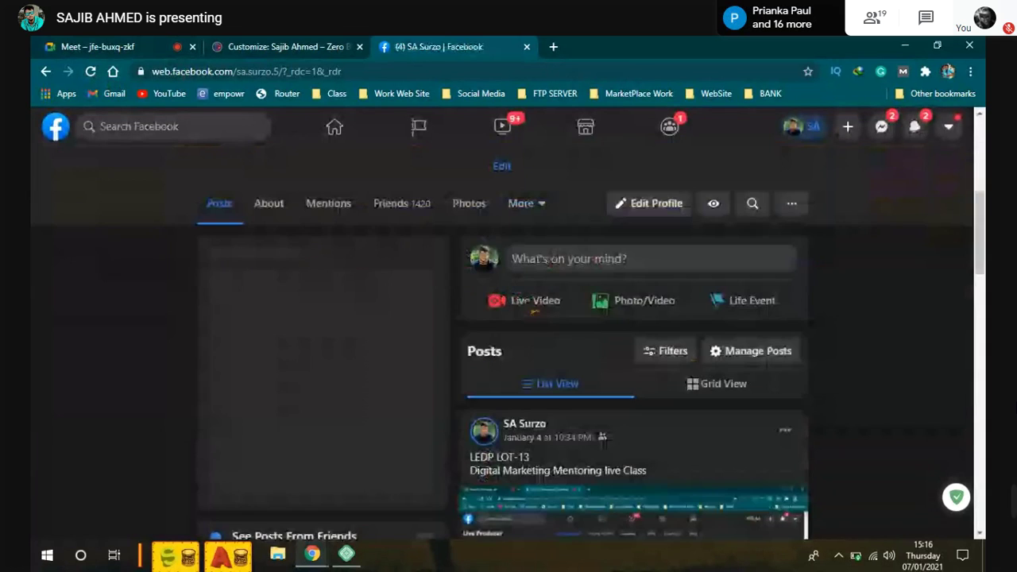
{"action": "scroll", "coordinate": [532, 312], "scroll_direction": "up", "scroll_amount": 2}
{"action": "scroll", "coordinate": [528, 313], "scroll_direction": "up", "scroll_amount": 1}
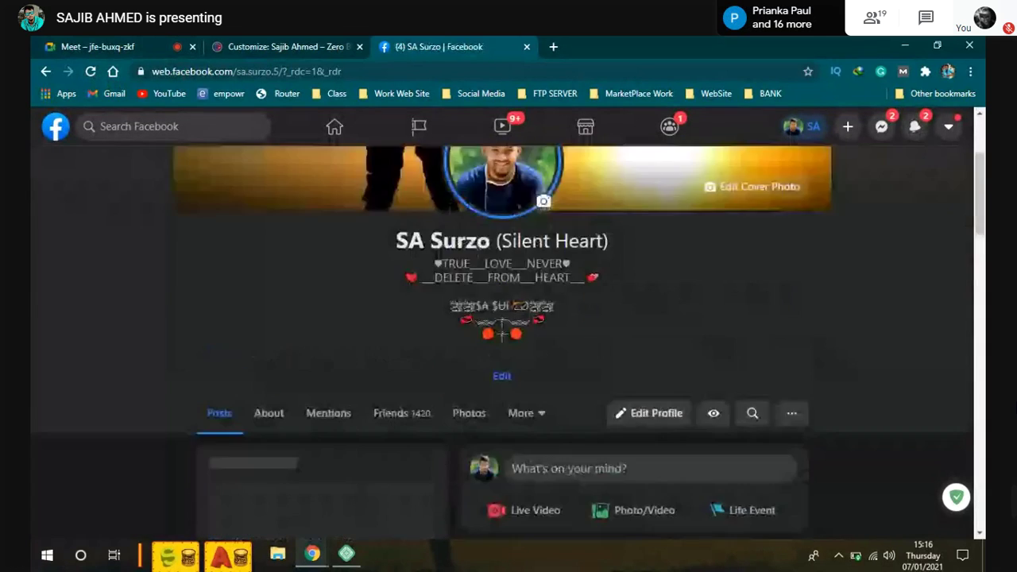
{"action": "scroll", "coordinate": [263, 196], "scroll_direction": "up", "scroll_amount": 2}
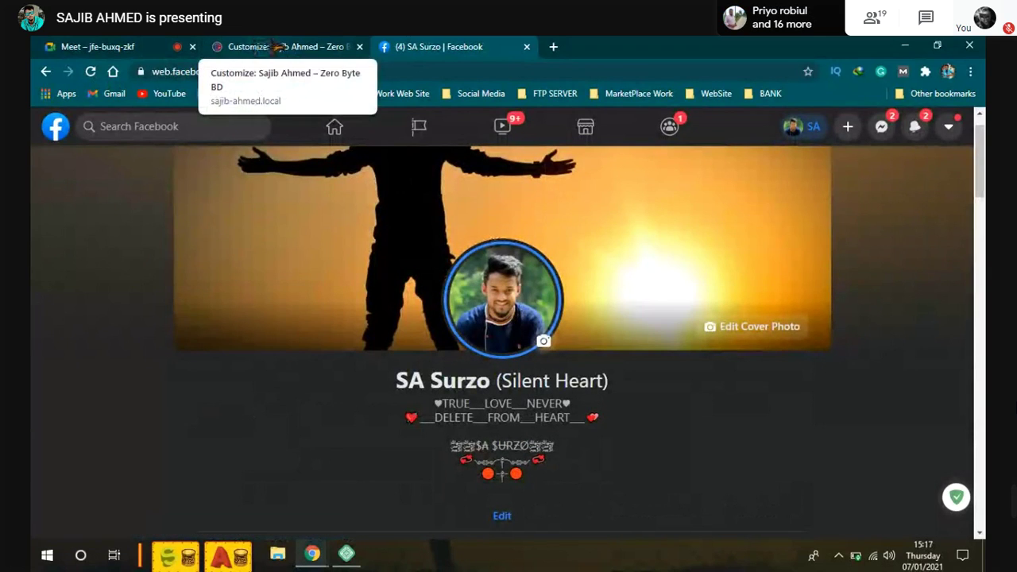
Step: Expand the Advertisement Banner Image widget holding the Fashion Weekend banner in Customize > Widgets
{"action": "left_click", "coordinate": [278, 48]}
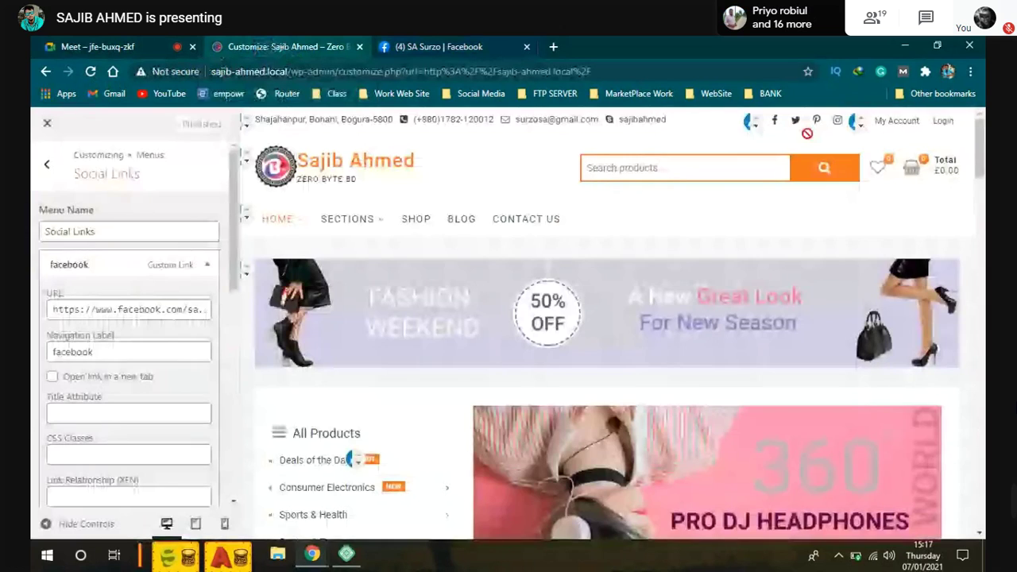
{"action": "scroll", "coordinate": [436, 236], "scroll_direction": "down", "scroll_amount": 1}
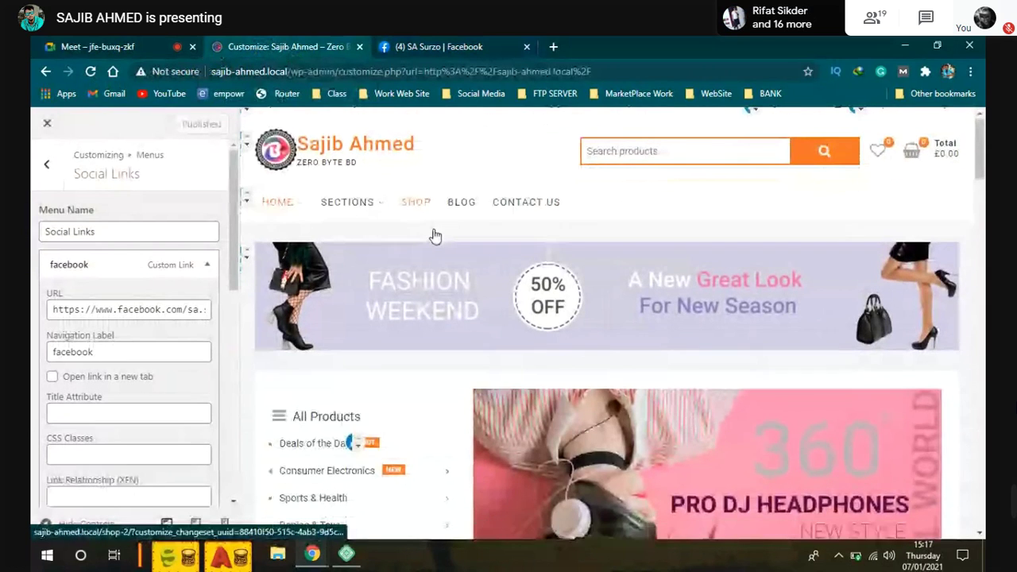
{"action": "scroll", "coordinate": [435, 236], "scroll_direction": "down", "scroll_amount": 3}
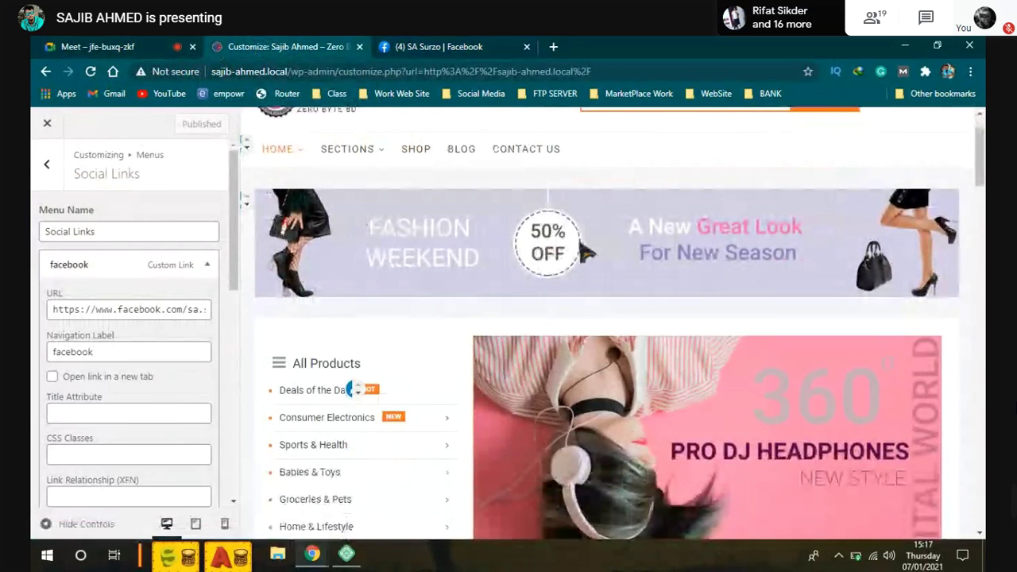
{"action": "left_click", "coordinate": [246, 204]}
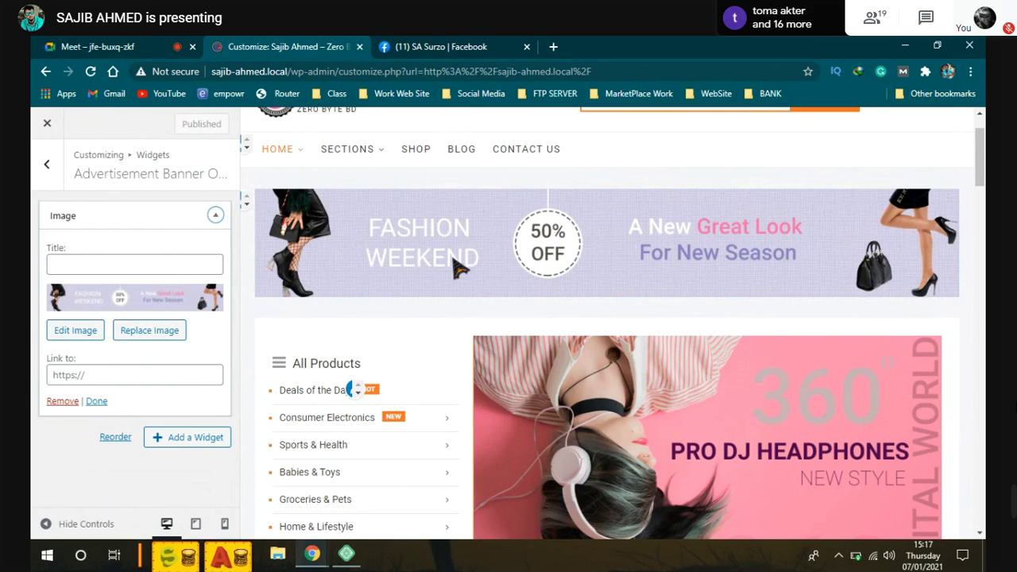
{"action": "scroll", "coordinate": [460, 270], "scroll_direction": "up", "scroll_amount": 1}
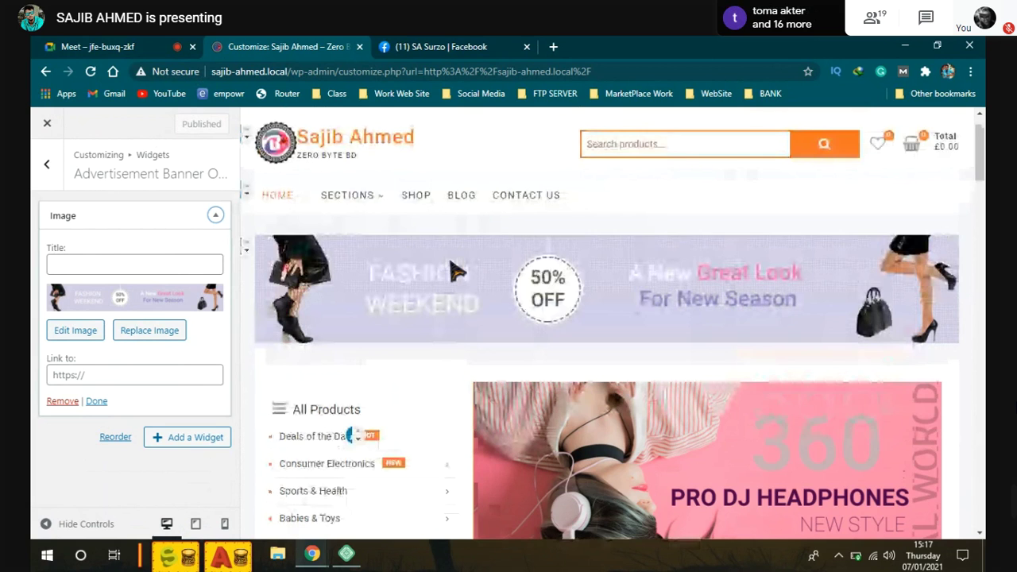
{"action": "scroll", "coordinate": [457, 272], "scroll_direction": "up", "scroll_amount": 1}
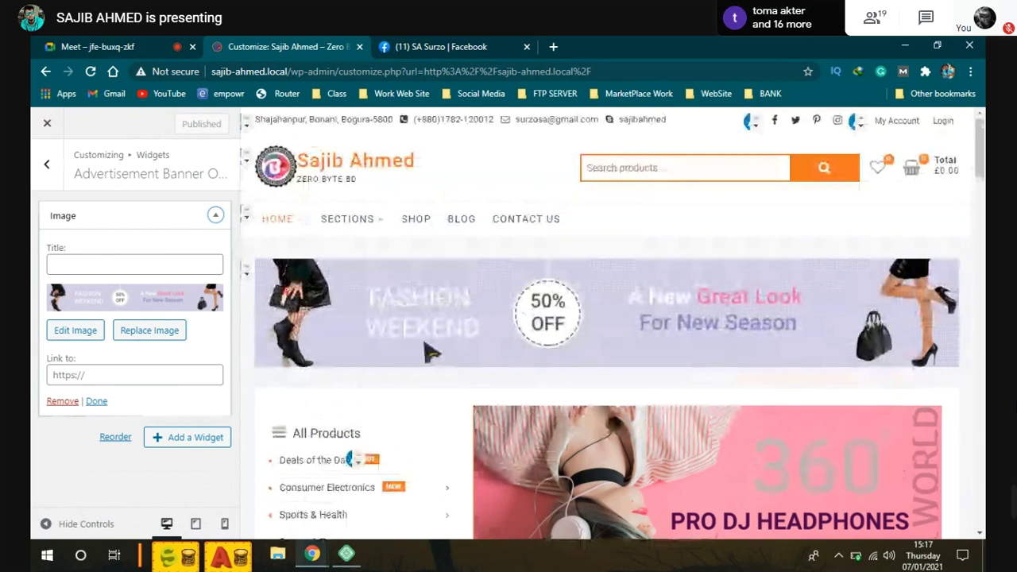
{"action": "scroll", "coordinate": [429, 354], "scroll_direction": "down", "scroll_amount": 1}
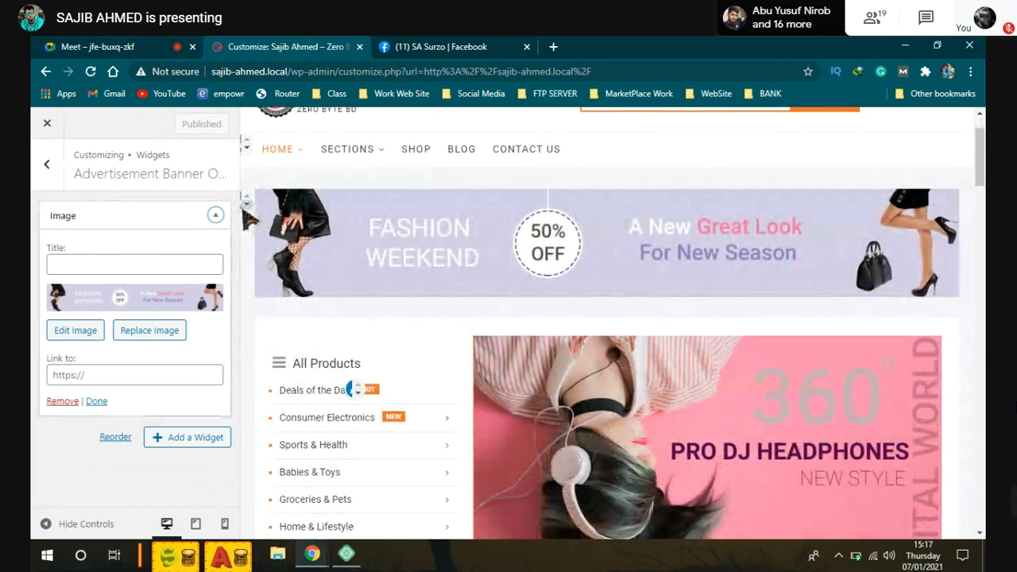
{"action": "left_click", "coordinate": [80, 332]}
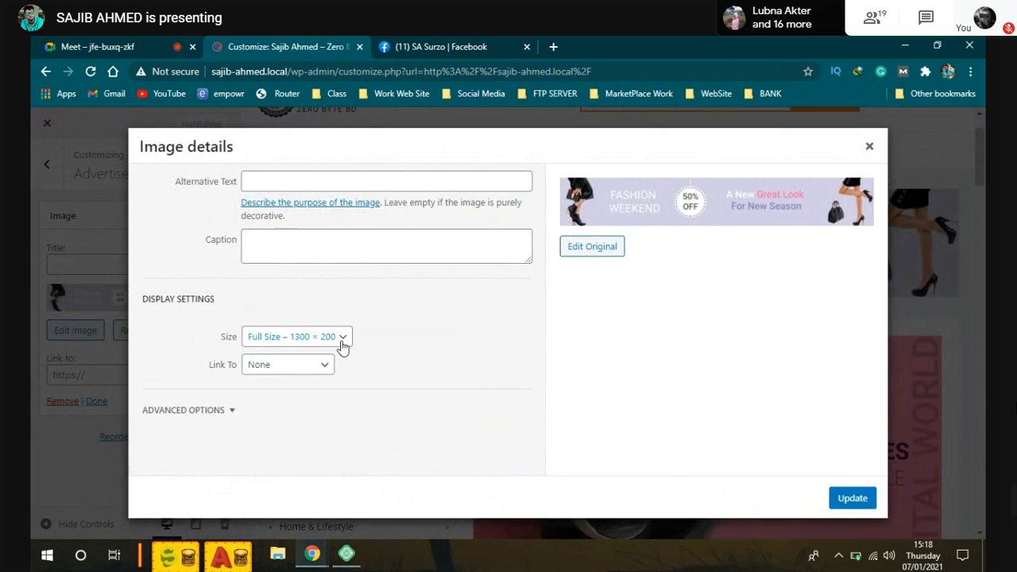
{"action": "left_click", "coordinate": [869, 147]}
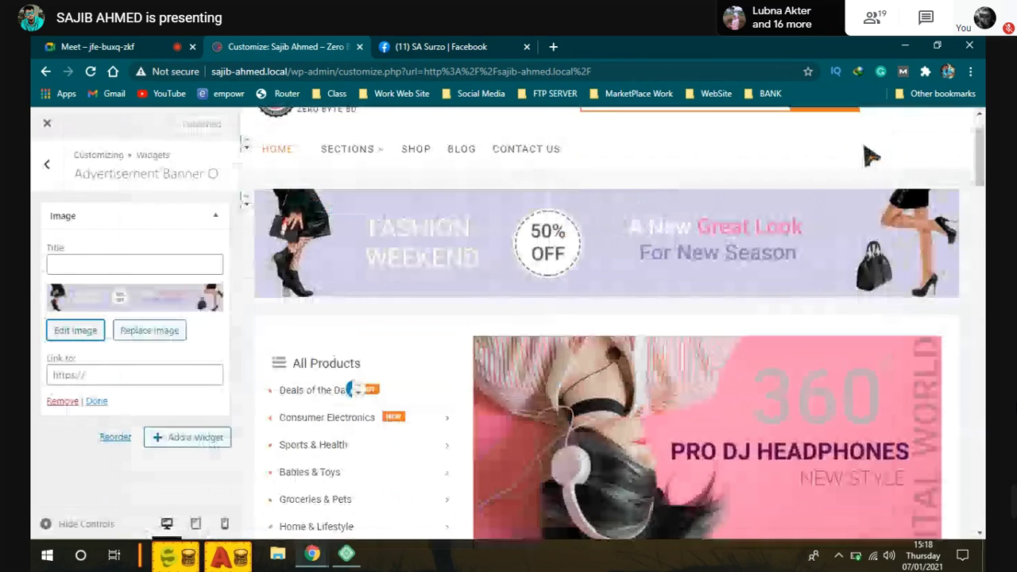
{"action": "left_click", "coordinate": [76, 331]}
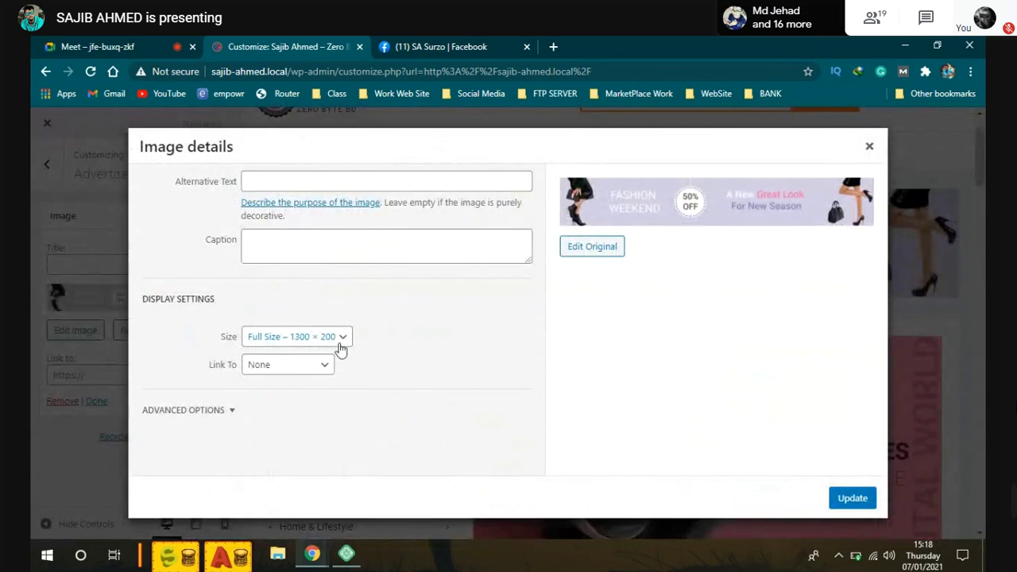
{"action": "left_click", "coordinate": [869, 147]}
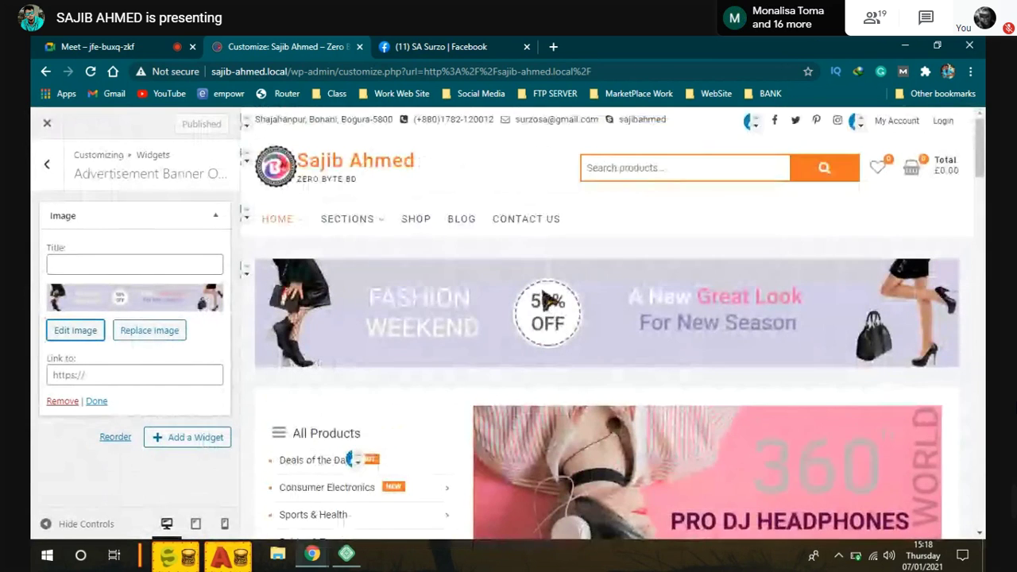
Step: Scroll the homepage preview down to the footer and look it over
{"action": "scroll", "coordinate": [512, 286], "scroll_direction": "down", "scroll_amount": 5}
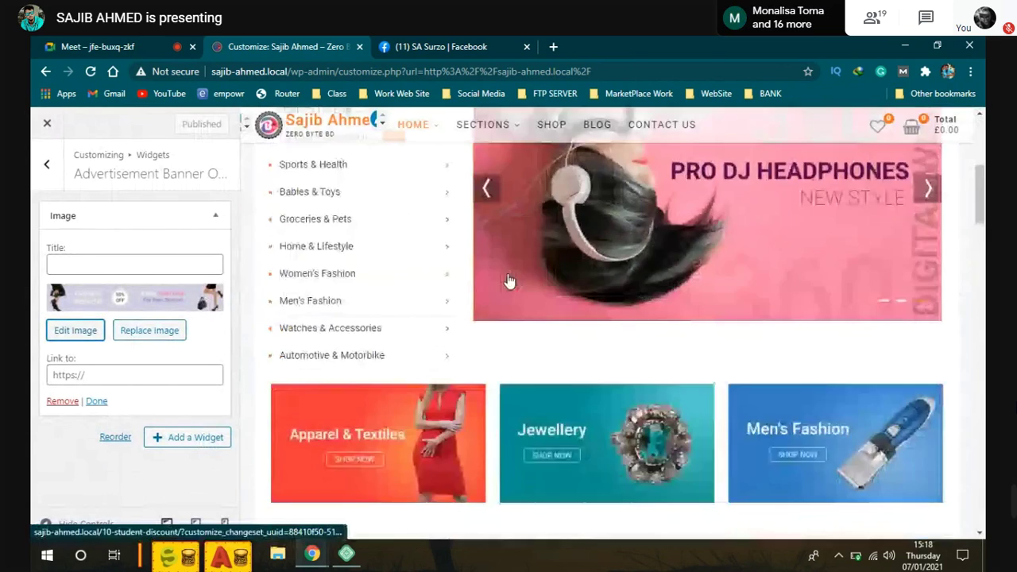
{"action": "scroll", "coordinate": [509, 282], "scroll_direction": "down", "scroll_amount": 10}
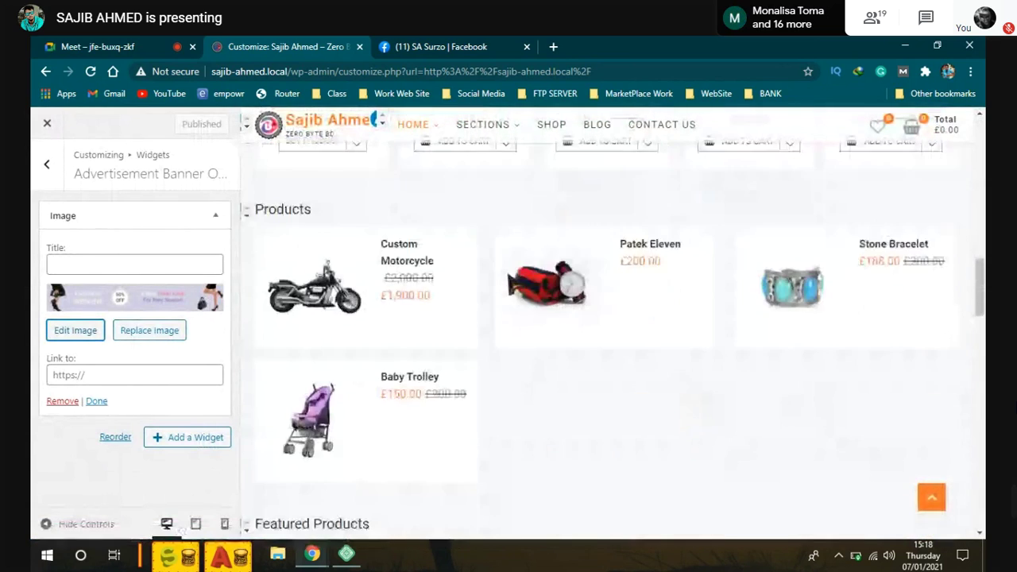
{"action": "scroll", "coordinate": [511, 284], "scroll_direction": "down", "scroll_amount": 10}
{"action": "scroll", "coordinate": [512, 285], "scroll_direction": "down", "scroll_amount": 10}
{"action": "scroll", "coordinate": [507, 278], "scroll_direction": "down", "scroll_amount": 3}
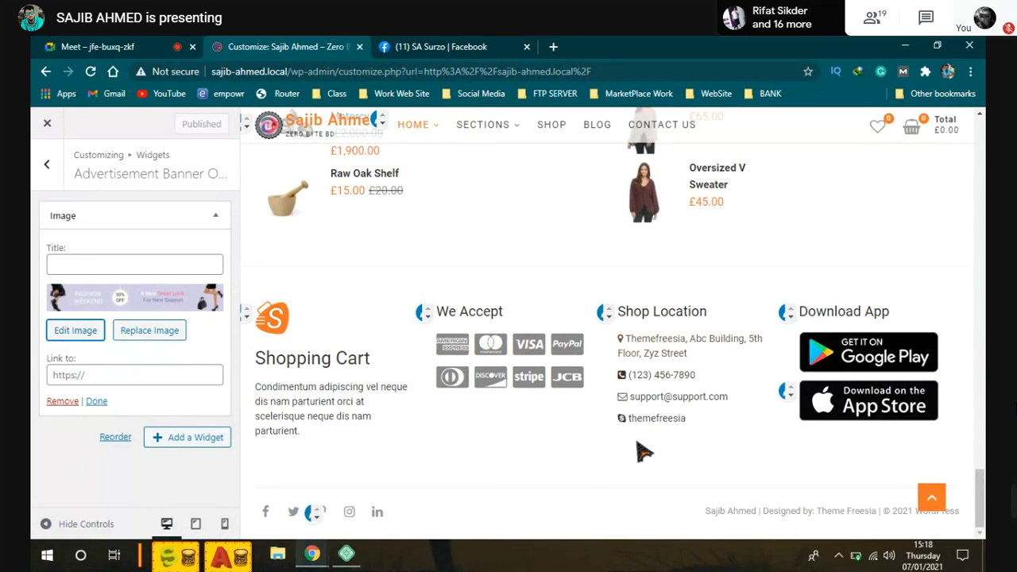
{"action": "scroll", "coordinate": [481, 431], "scroll_direction": "up", "scroll_amount": 10}
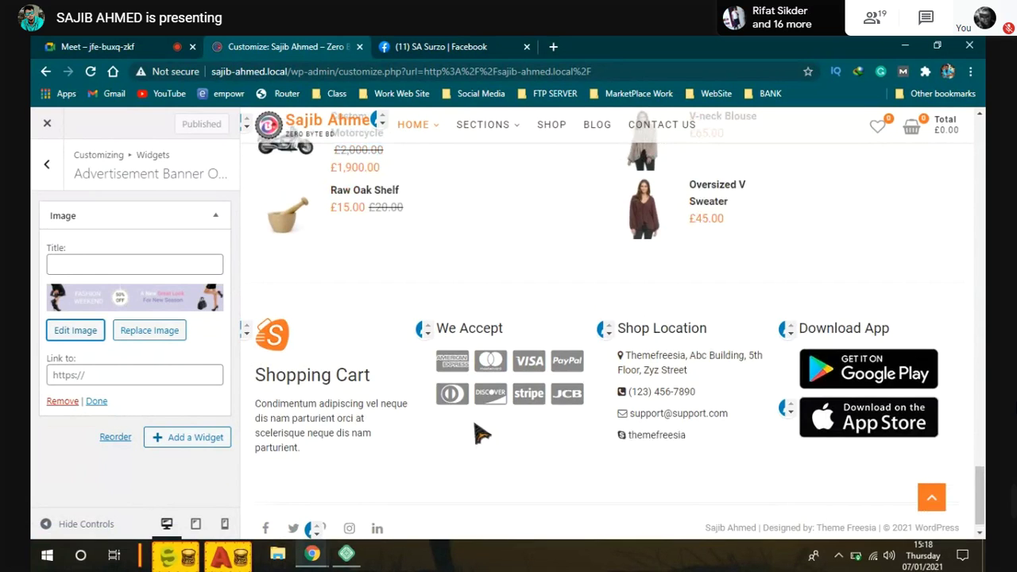
{"action": "scroll", "coordinate": [446, 415], "scroll_direction": "down", "scroll_amount": 3}
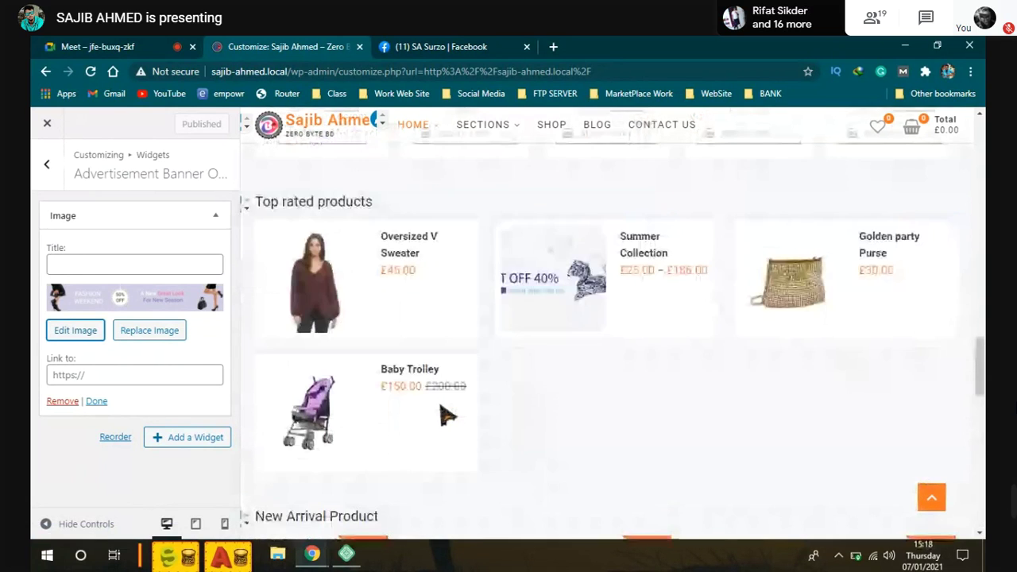
{"action": "scroll", "coordinate": [445, 415], "scroll_direction": "up", "scroll_amount": 3}
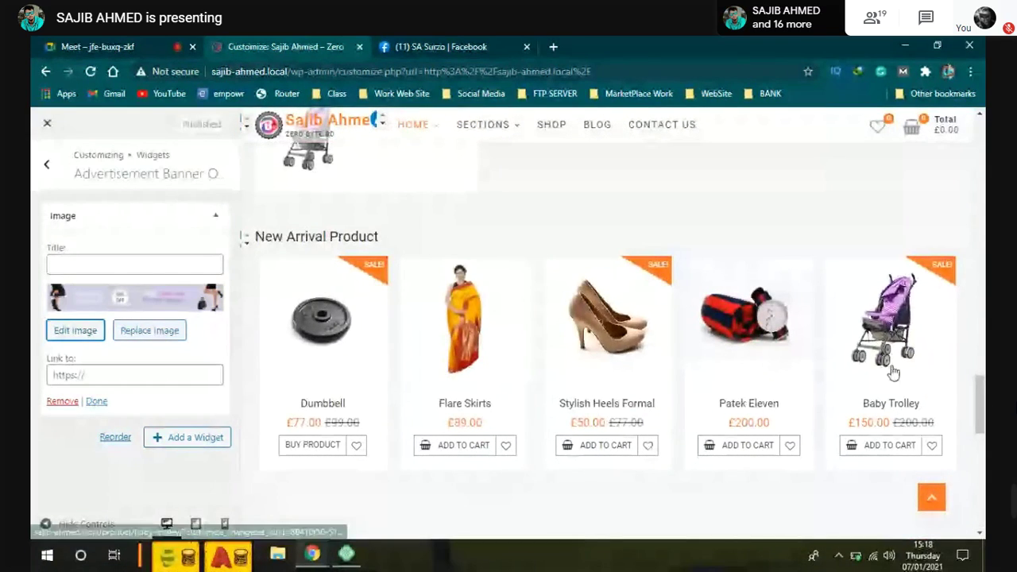
Step: Bring the preview back to the top and switch to the Facebook profile tab
{"action": "left_click_drag", "start_coordinate": [253, 243], "coordinate": [406, 344]}
{"action": "left_click_drag", "start_coordinate": [377, 420], "coordinate": [255, 381]}
{"action": "scroll", "coordinate": [362, 365], "scroll_direction": "down", "scroll_amount": 4}
{"action": "scroll", "coordinate": [366, 382], "scroll_direction": "up", "scroll_amount": 4}
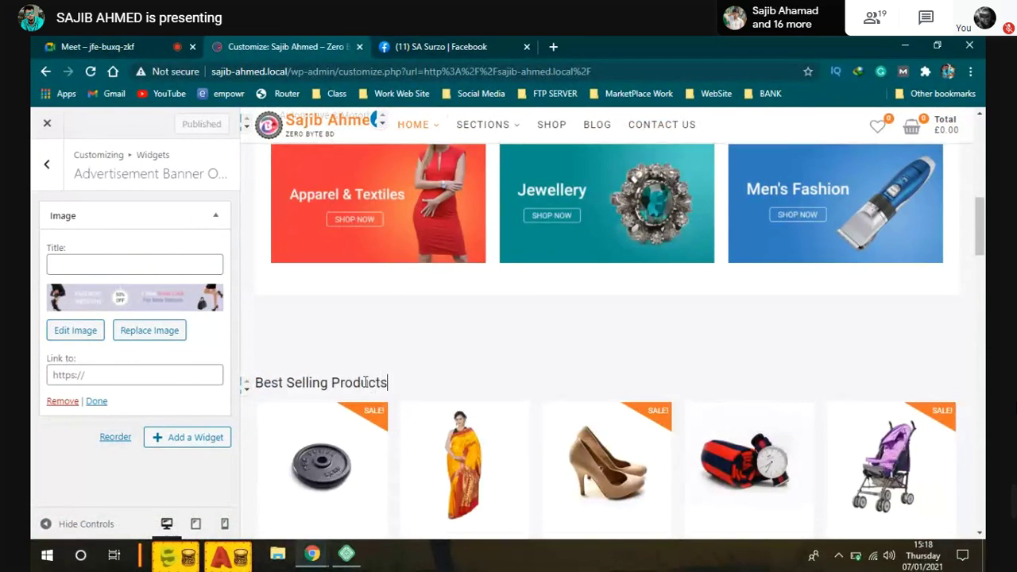
{"action": "left_click_drag", "start_coordinate": [387, 382], "coordinate": [271, 383]}
{"action": "scroll", "coordinate": [525, 405], "scroll_direction": "up", "scroll_amount": 1}
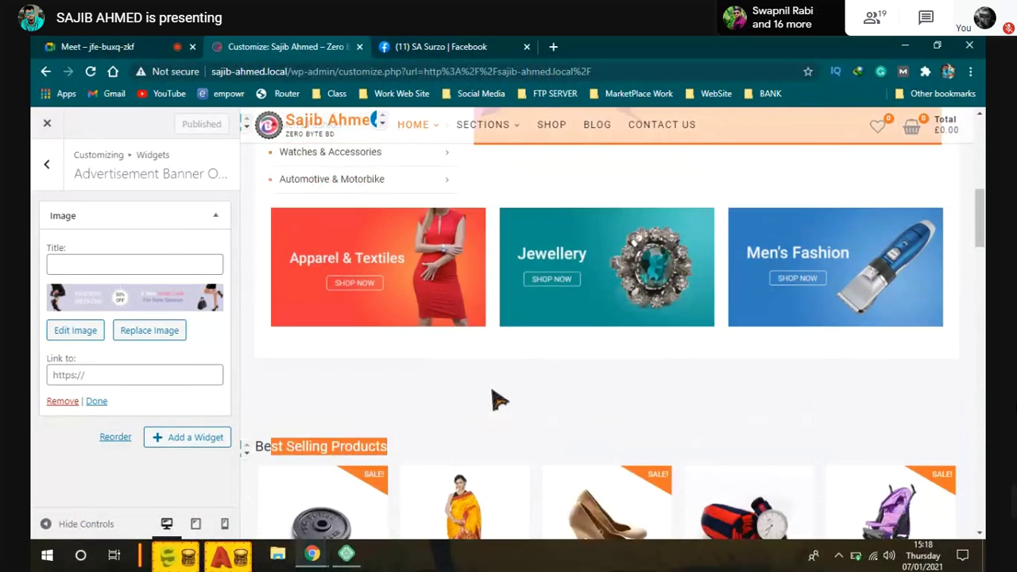
{"action": "scroll", "coordinate": [413, 358], "scroll_direction": "up", "scroll_amount": 3}
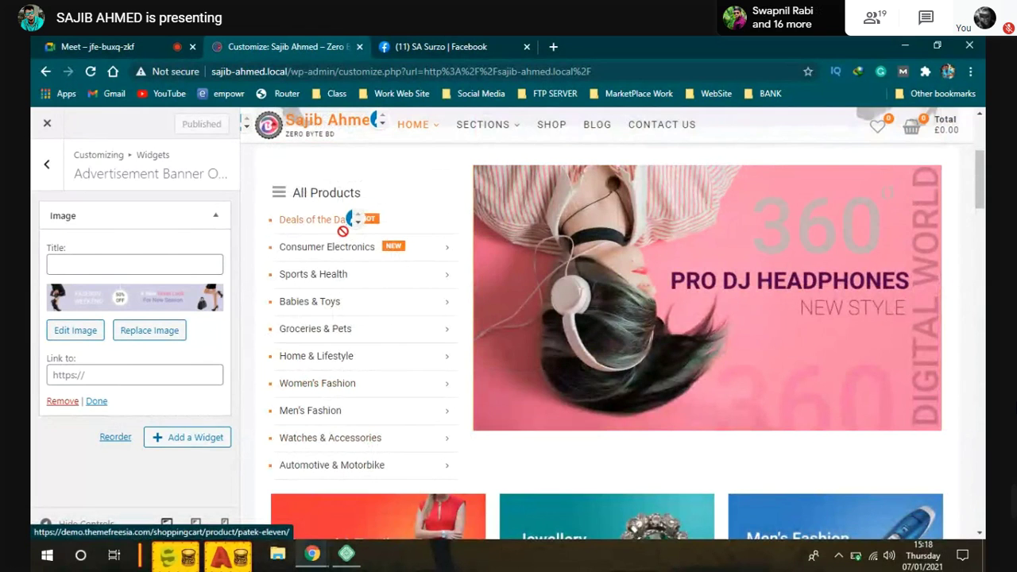
{"action": "scroll", "coordinate": [370, 417], "scroll_direction": "up", "scroll_amount": 1}
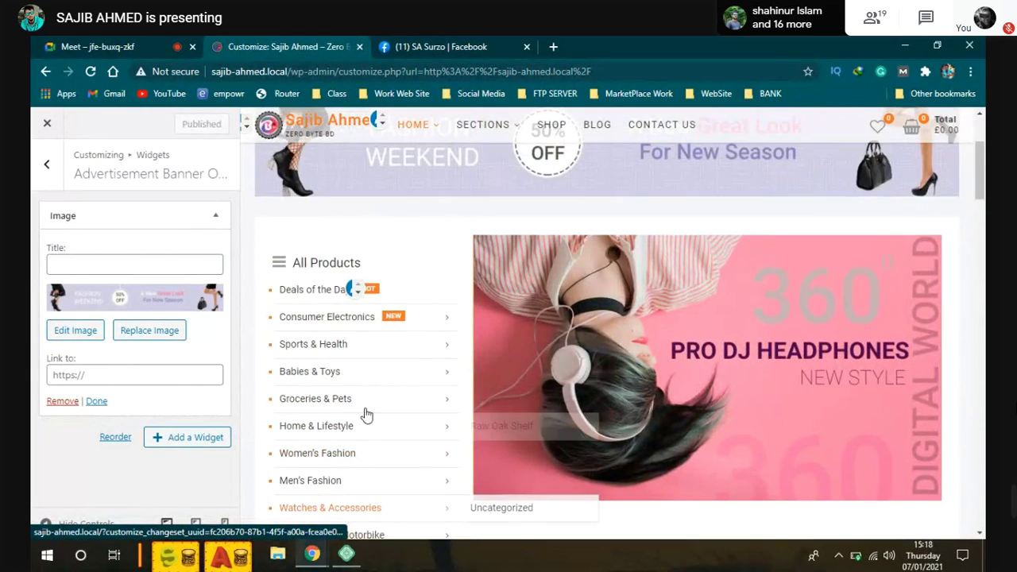
{"action": "scroll", "coordinate": [457, 255], "scroll_direction": "up", "scroll_amount": 2}
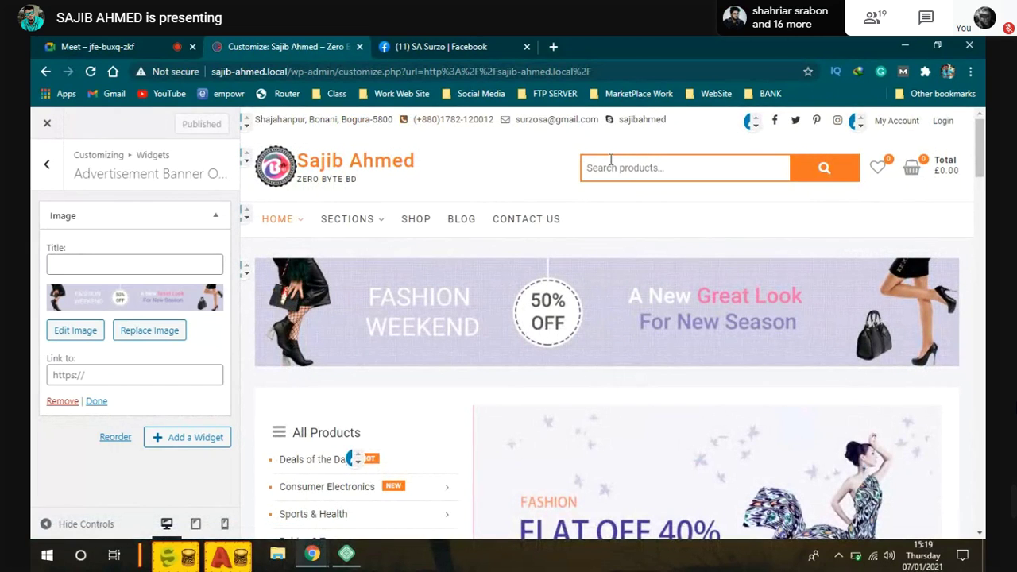
{"action": "left_click", "coordinate": [440, 47]}
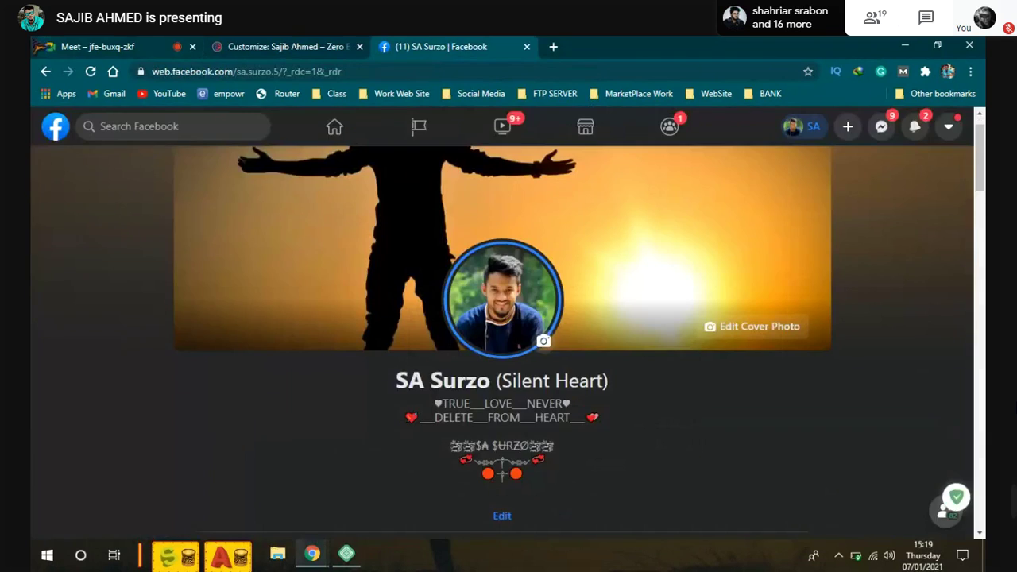
Step: Return to the Meet tab with Ctrl+1 and stop presenting this screen
{"action": "key", "text": "ctrl+1"}
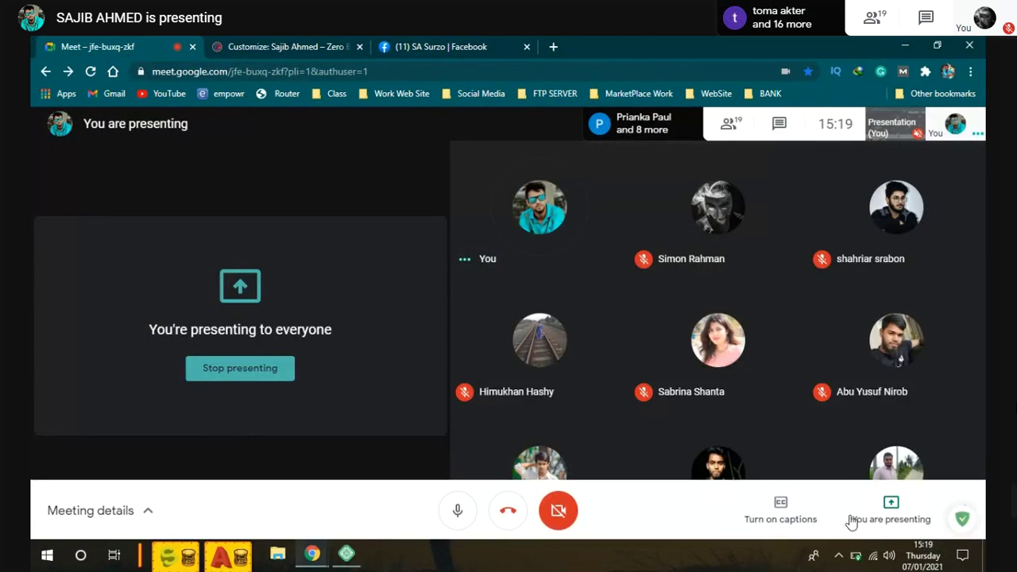
{"action": "left_click", "coordinate": [508, 510]}
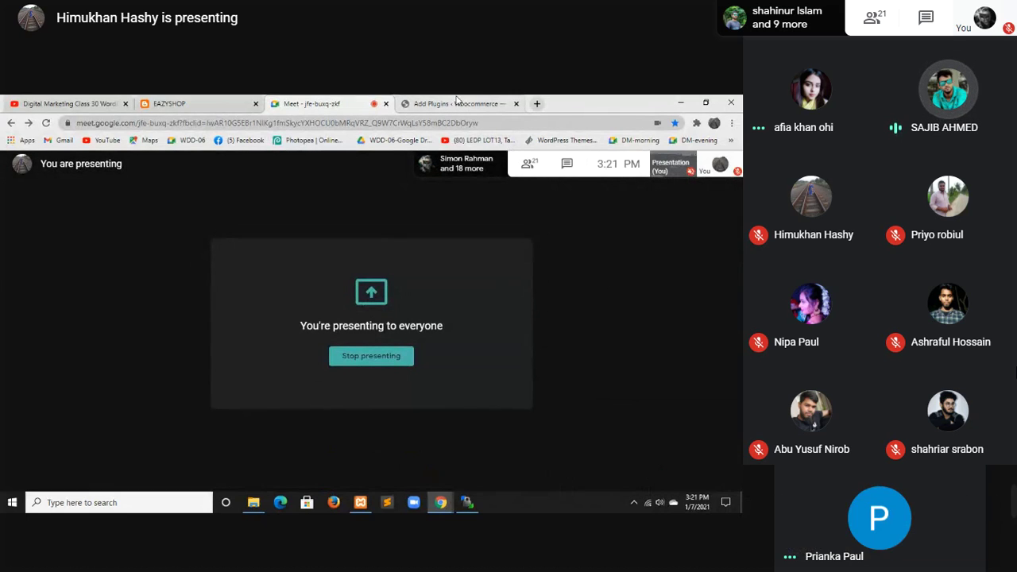
Step: Bring up the shared Add Plugins upload panel and its plugin zip file picker
{"action": "left_click", "coordinate": [457, 103]}
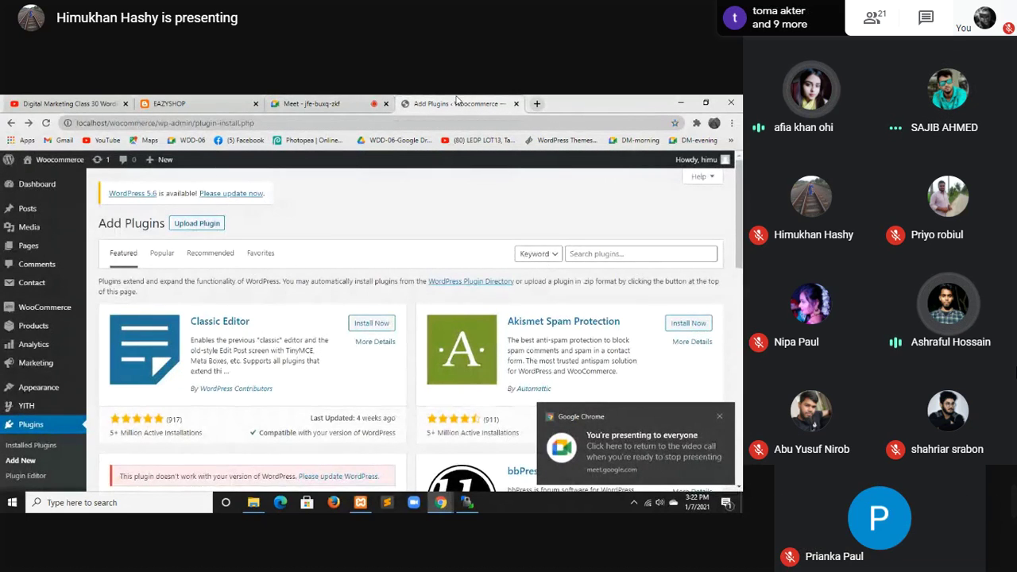
{"action": "left_click", "coordinate": [198, 224]}
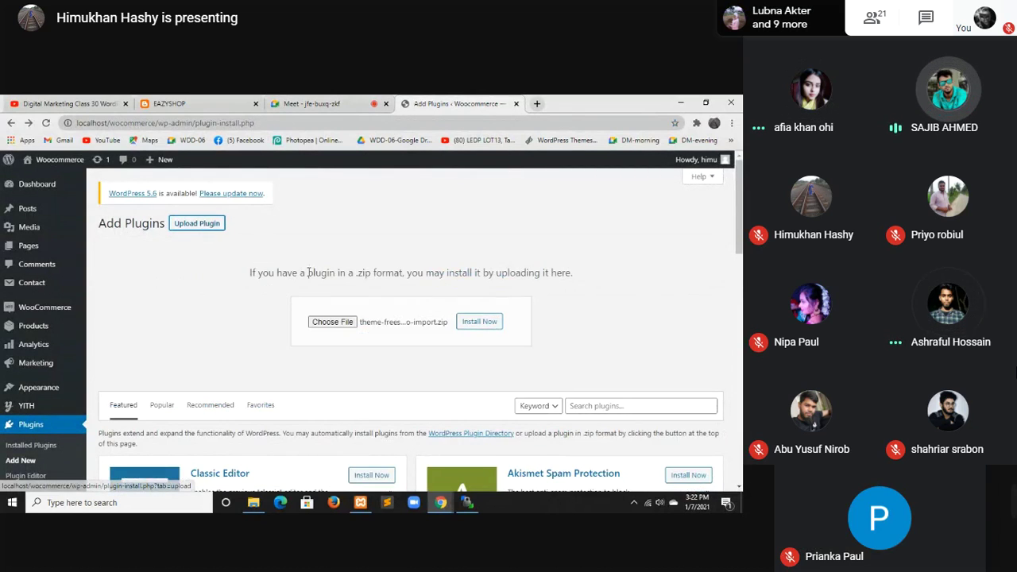
{"action": "left_click", "coordinate": [316, 323]}
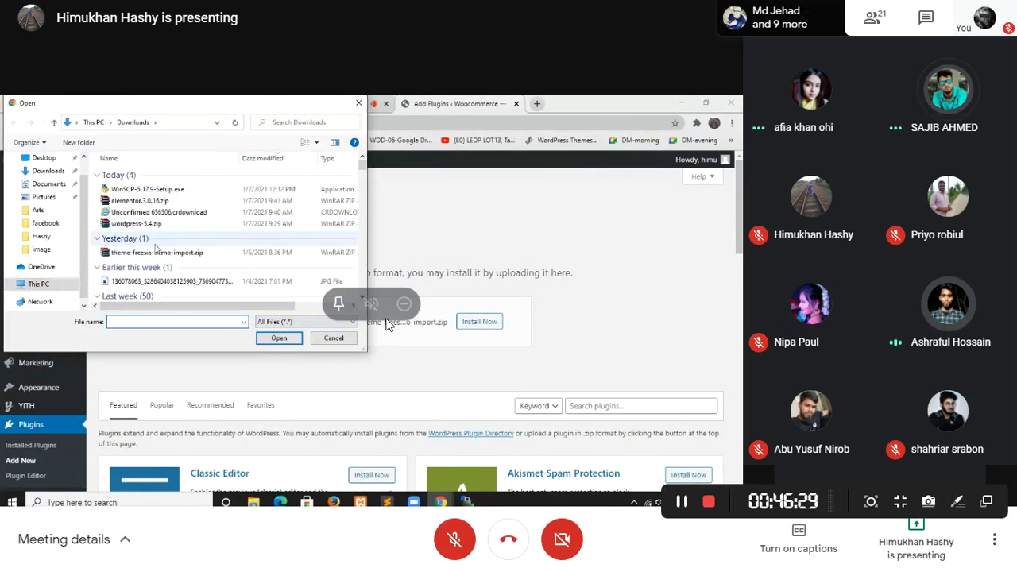
Step: Pin the shared presentation, exit full screen, and turn the microphone on
{"action": "left_click", "coordinate": [336, 302]}
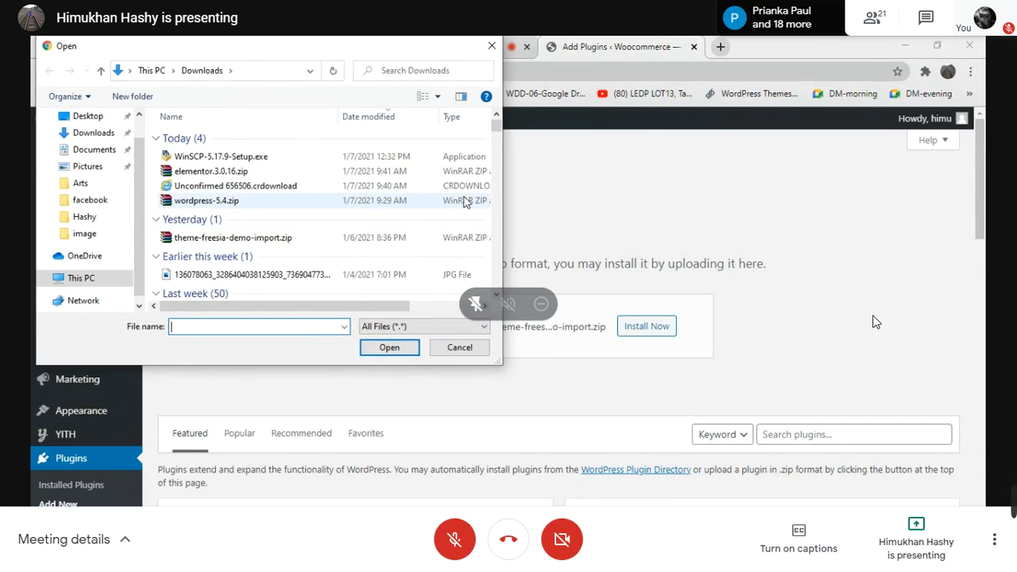
{"action": "key", "text": "Escape"}
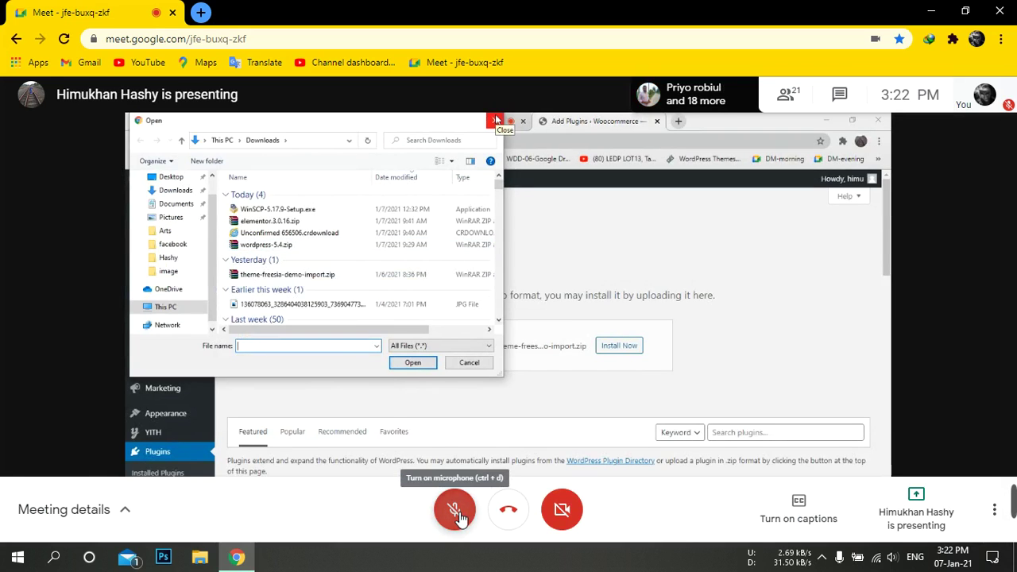
{"action": "left_click", "coordinate": [457, 513]}
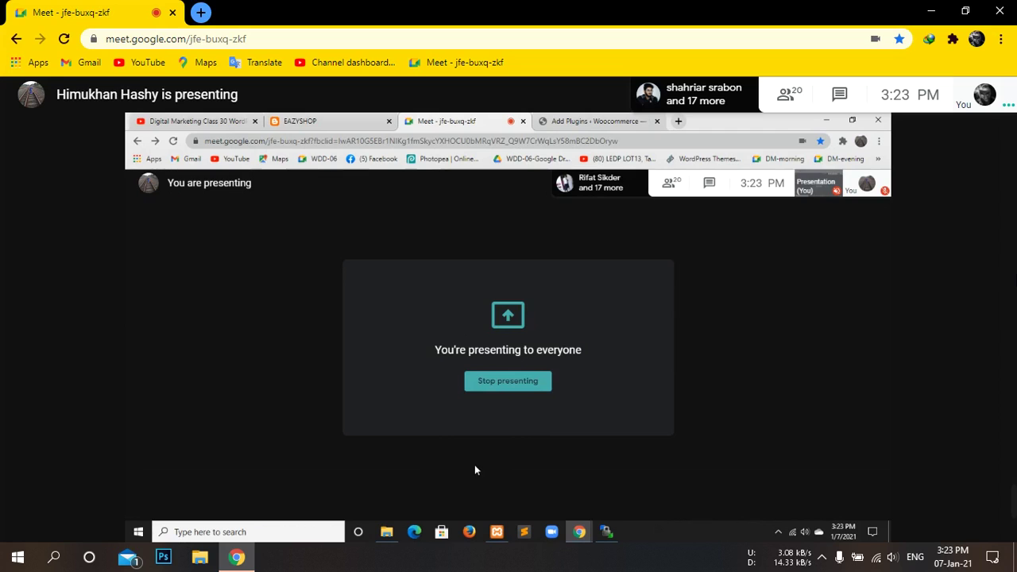
Step: Mute the microphone in the Meet bottom bar while the screen share continues
{"action": "mouse_move", "coordinate": [475, 486]}
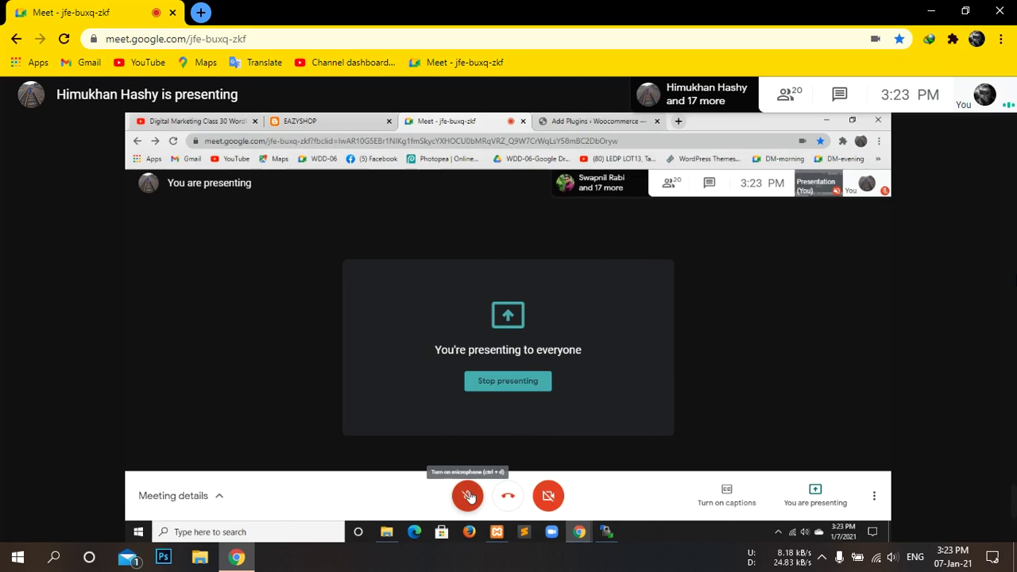
{"action": "mouse_move", "coordinate": [1015, 520]}
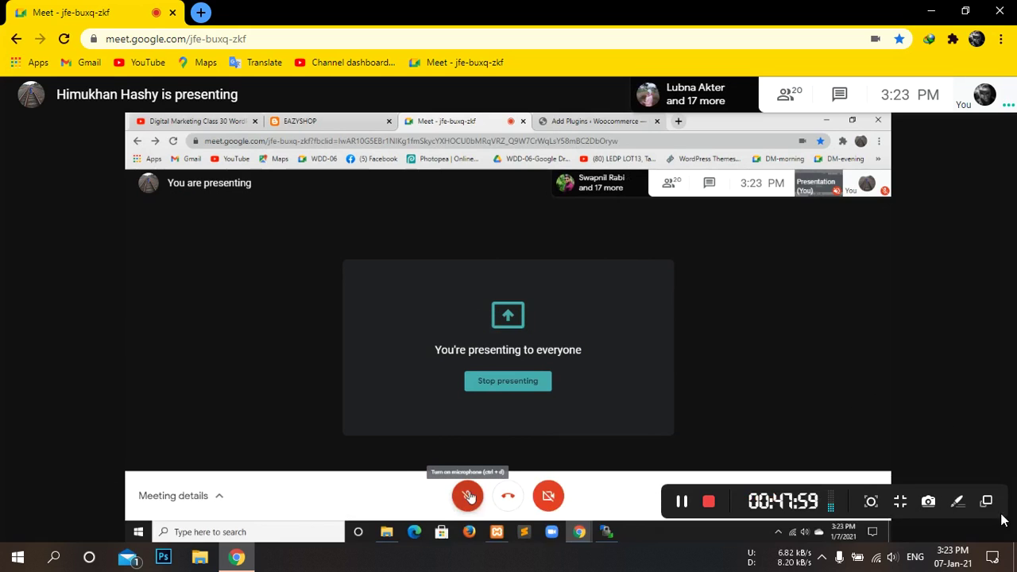